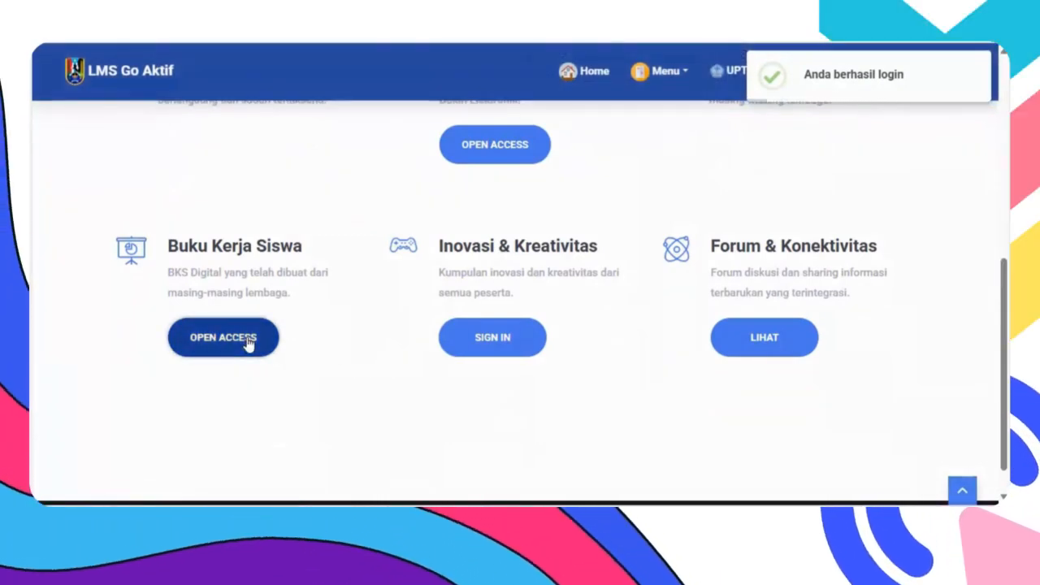
Open the Buku Kerja Siswa module from the LMS home page and go to its Online Assesmen page
click(248, 341)
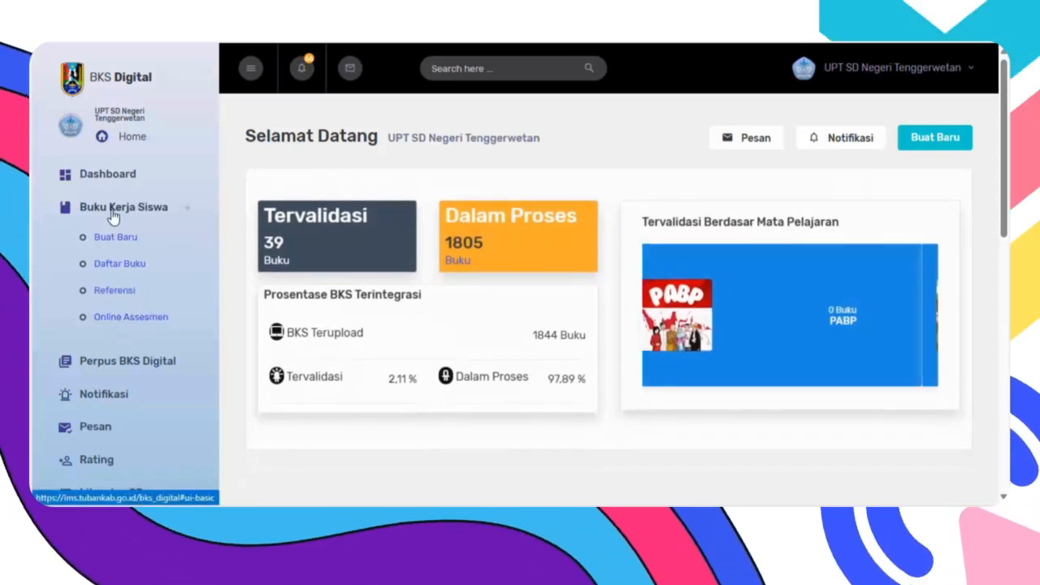
click(118, 323)
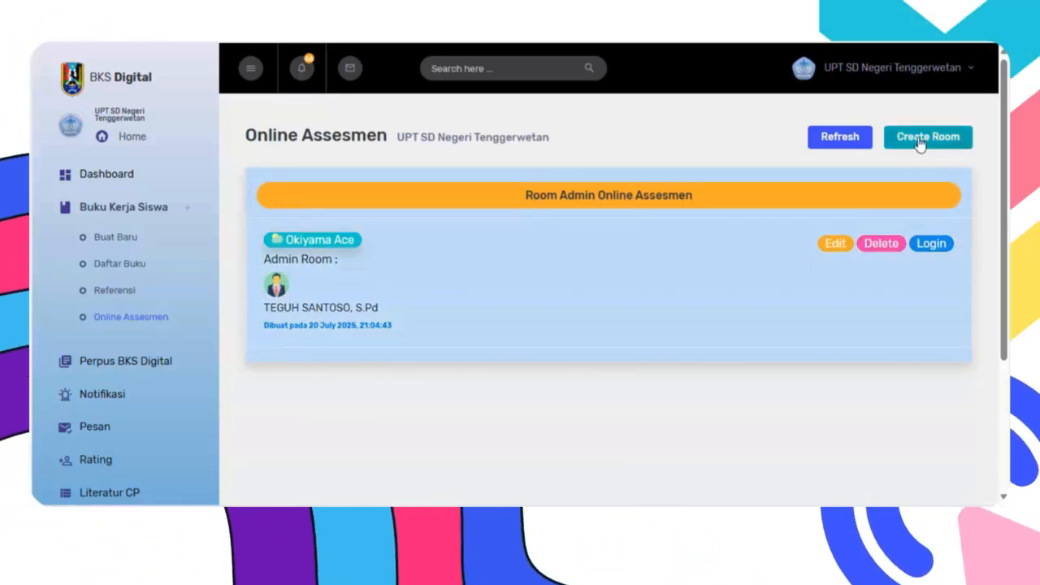
click(920, 144)
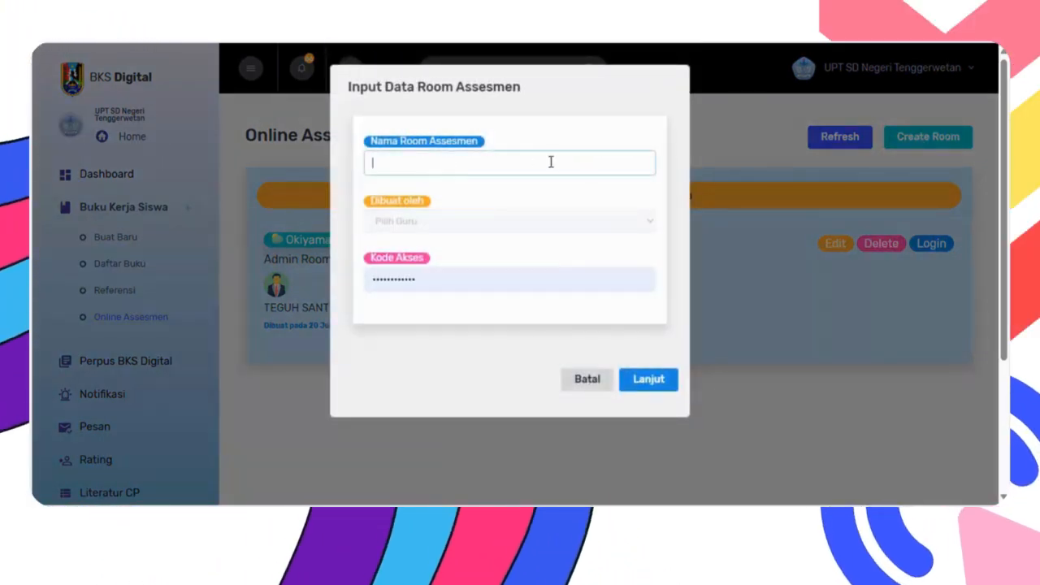
click(503, 221)
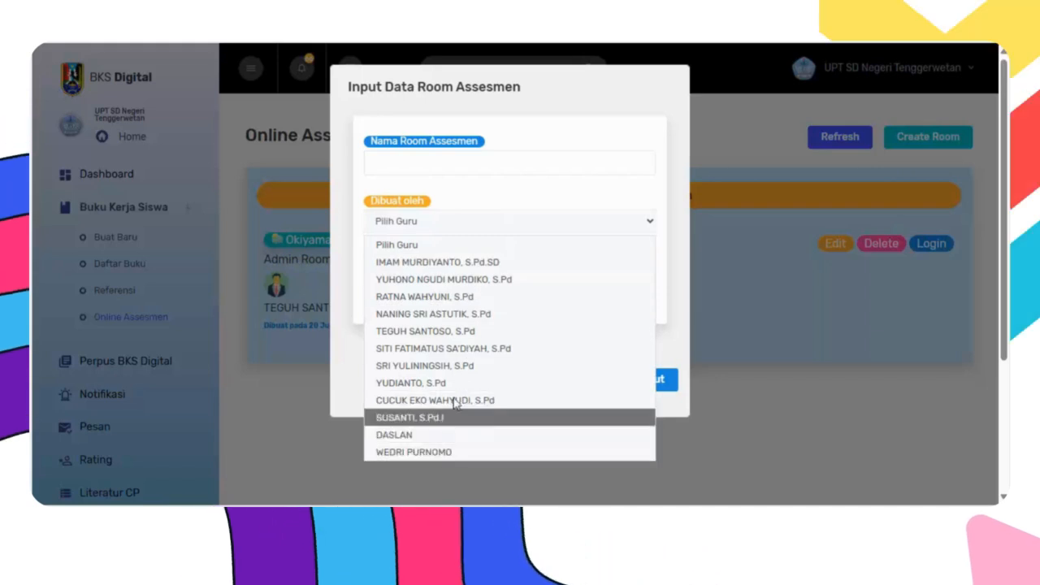
click(518, 192)
drag(476, 277, 367, 278)
key(BackSpace)
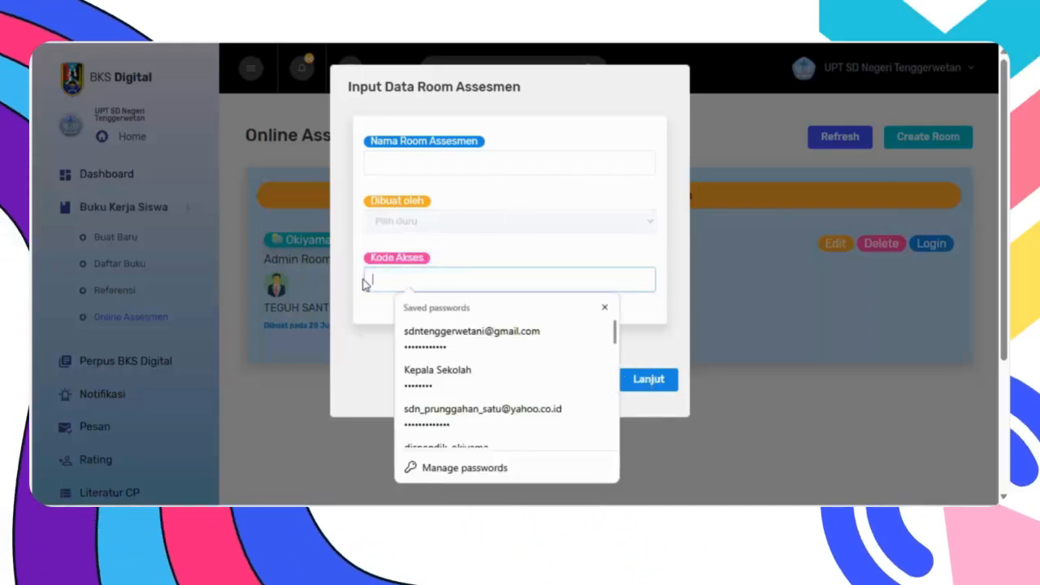
click(367, 310)
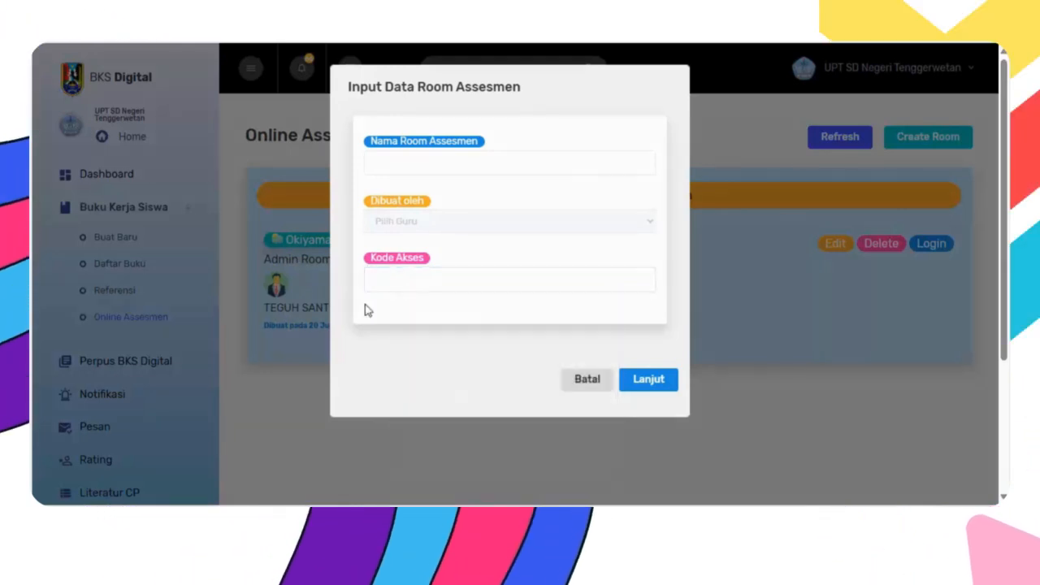
click(404, 272)
click(366, 307)
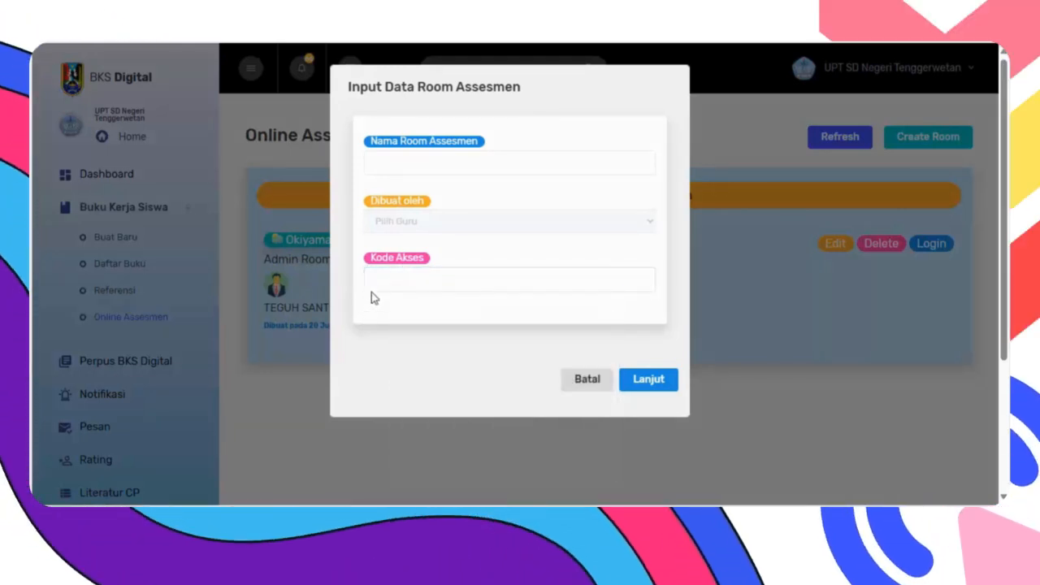
click(379, 284)
click(609, 334)
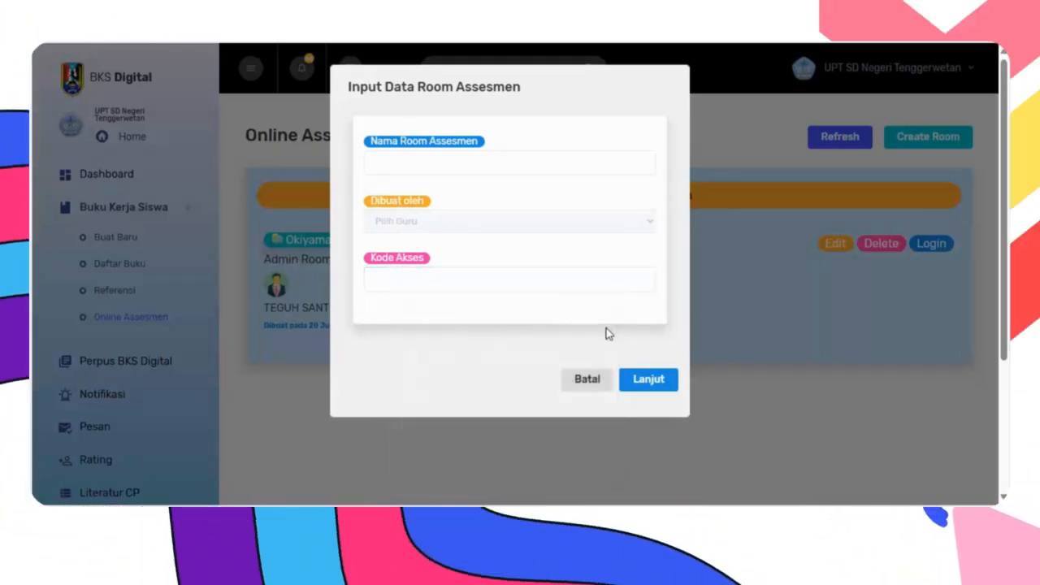
click(585, 381)
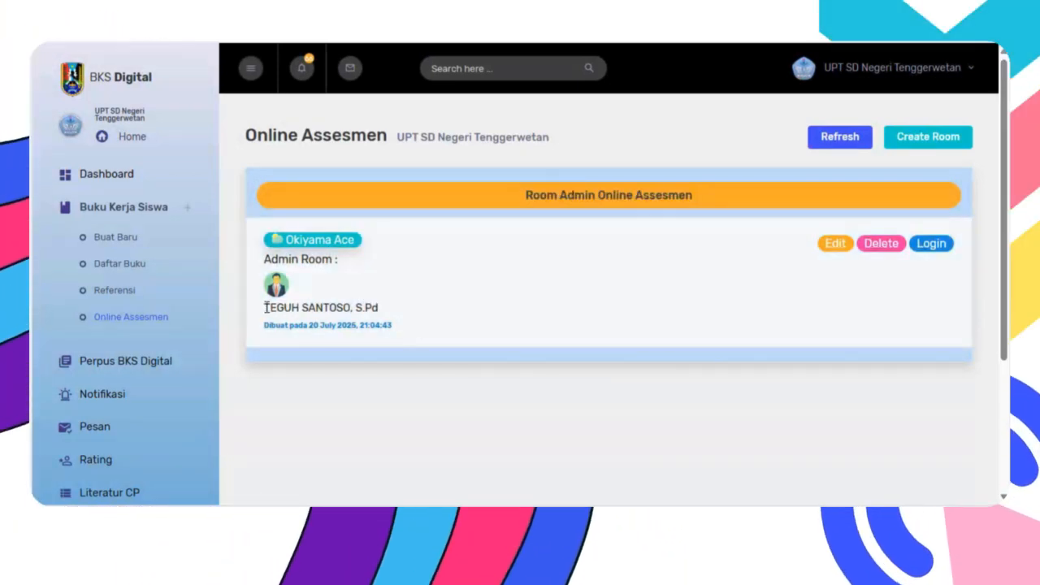
drag(264, 311, 380, 319)
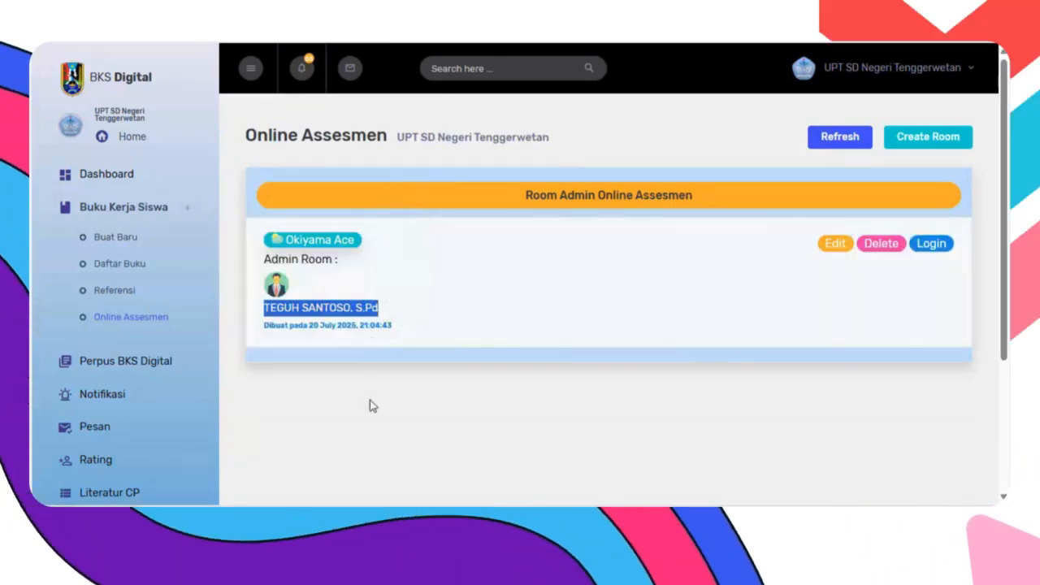
click(371, 400)
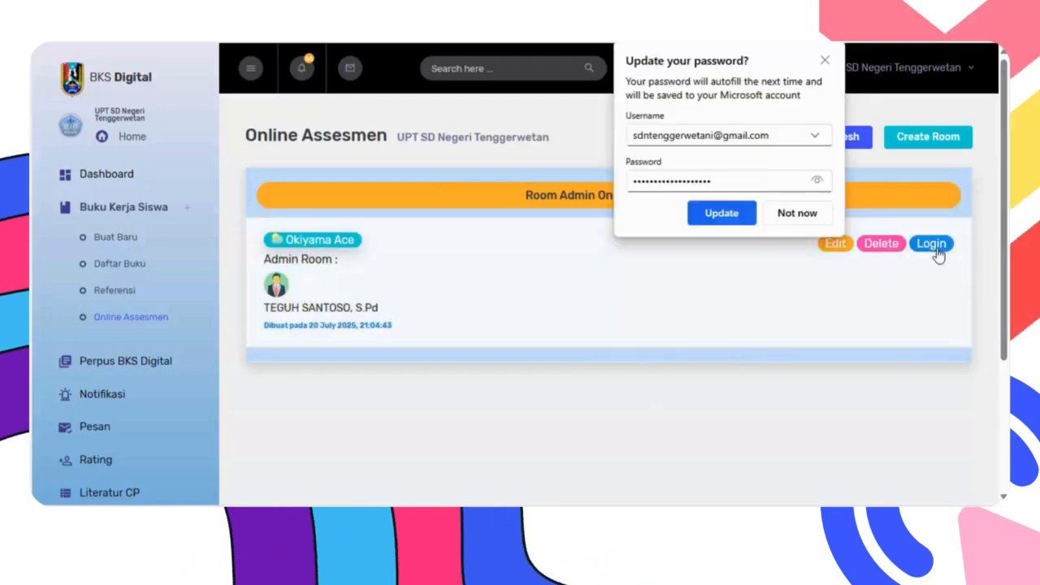
click(933, 246)
click(449, 252)
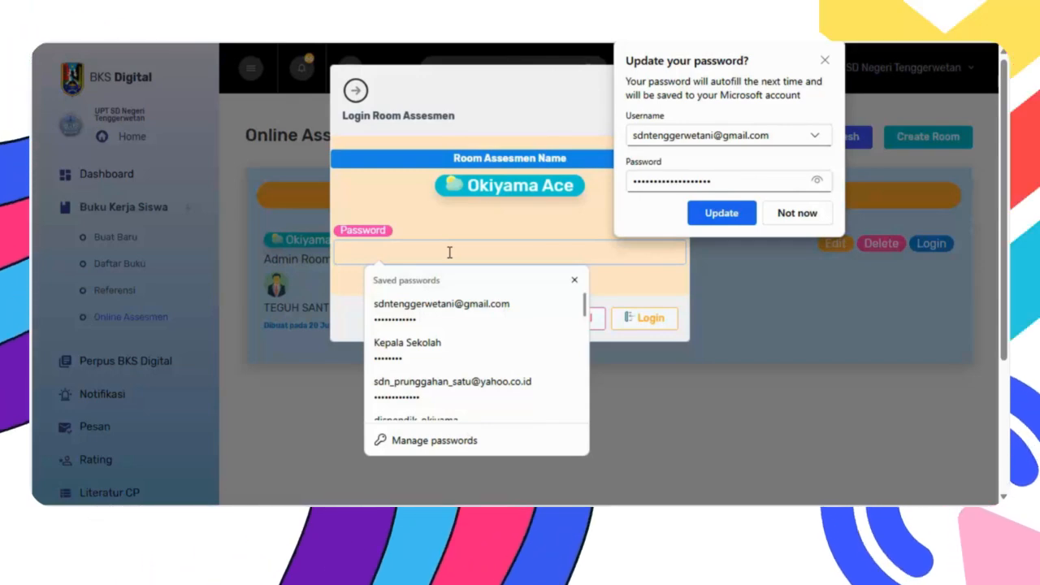
text(••••••••)
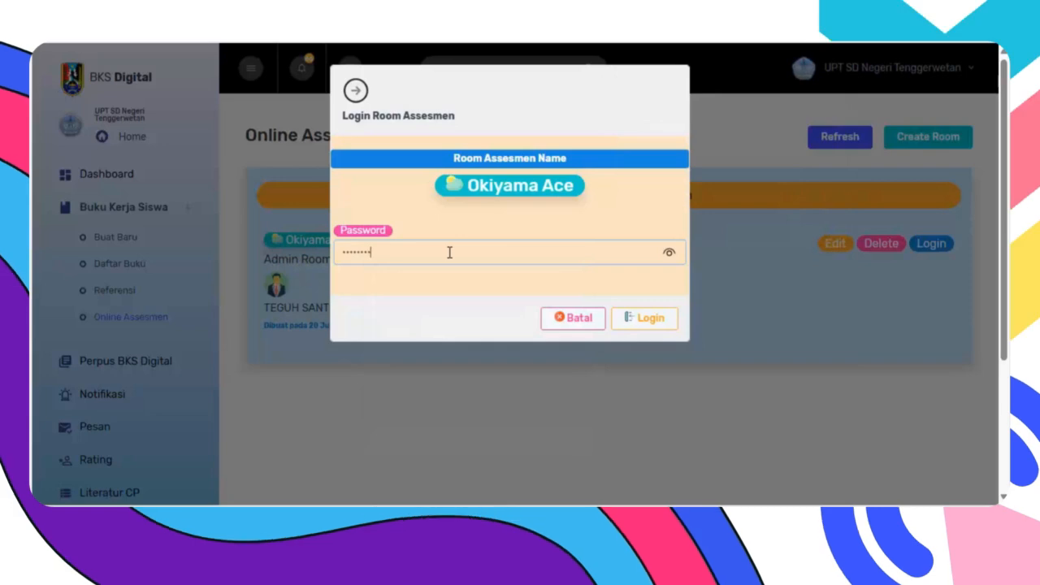
text(••)
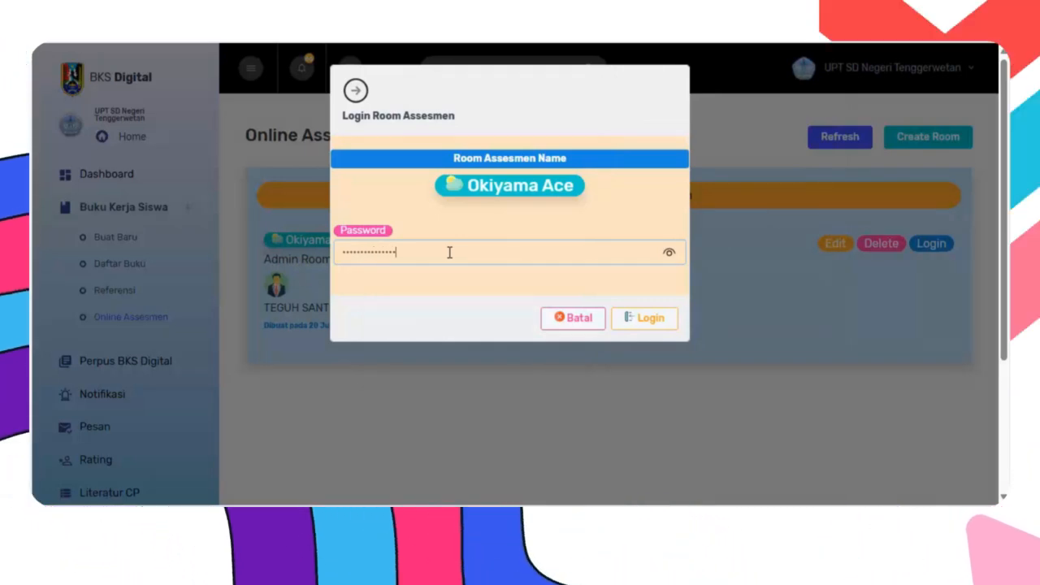
text(••)
key(Return)
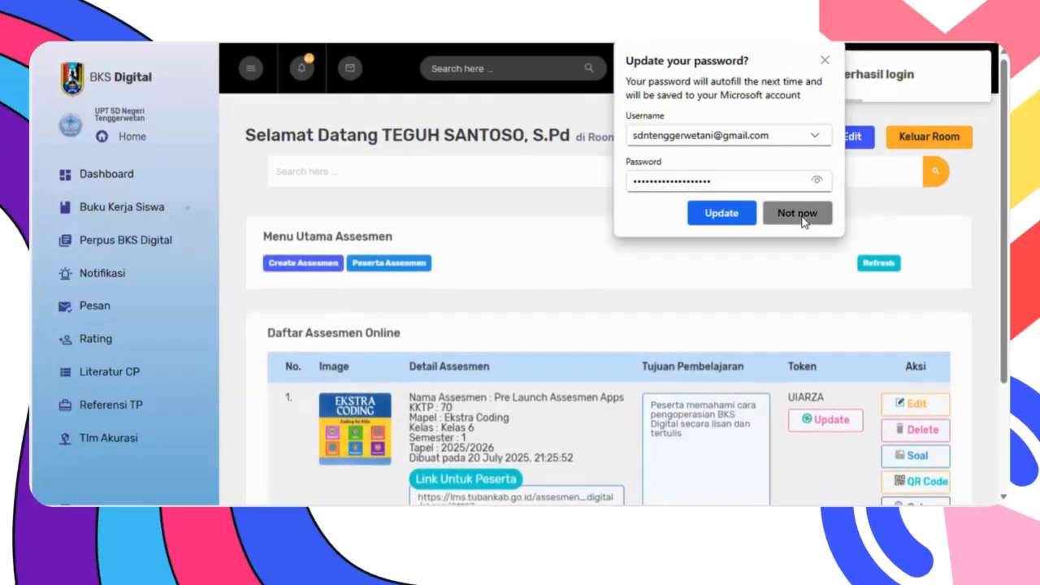
click(799, 215)
Review the assessment menu and the details of the assessment listed in the room
scroll(738, 248, down, 2)
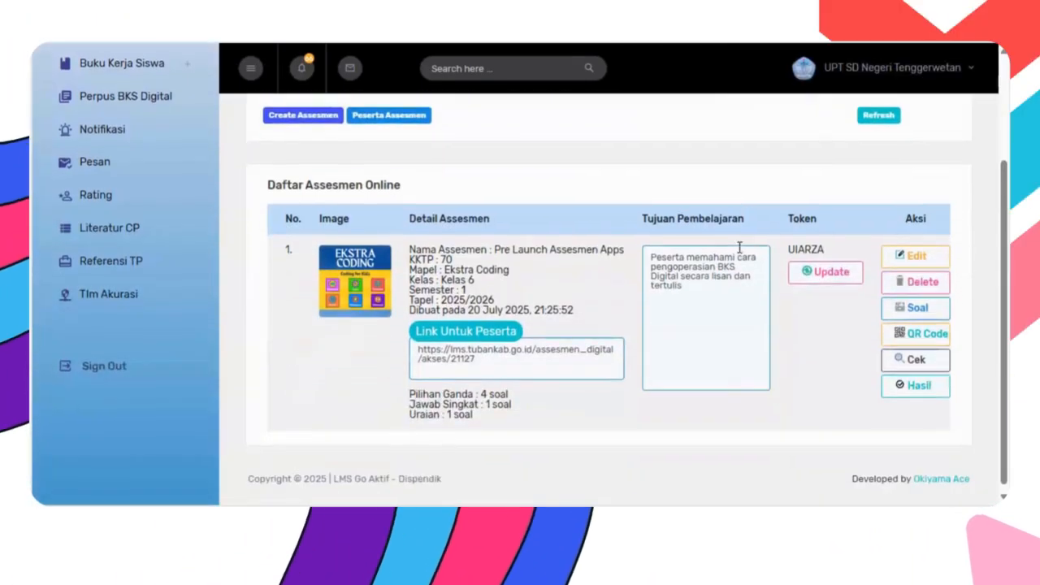
scroll(740, 251, up, 1)
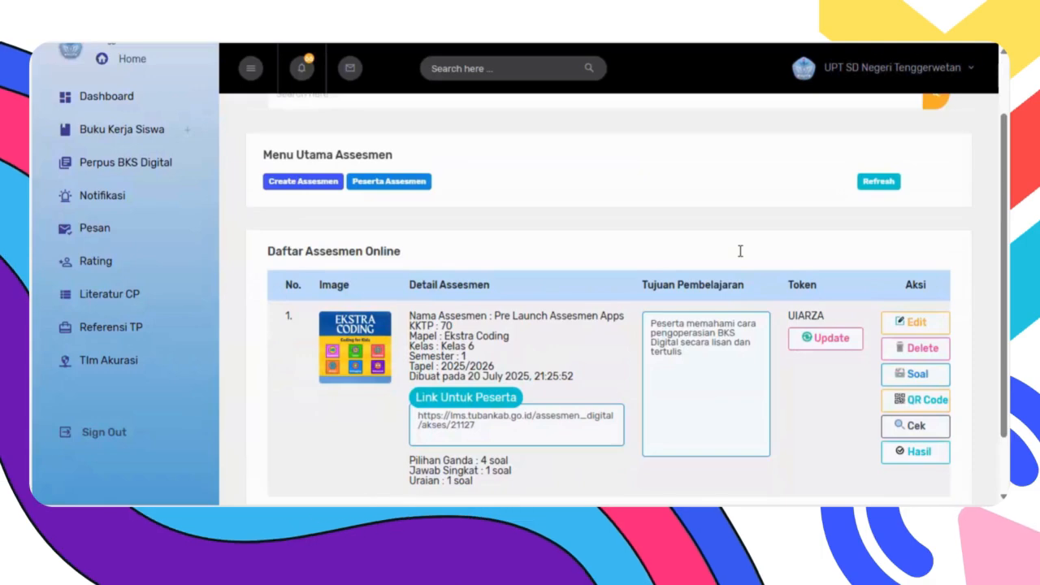
scroll(739, 254, up, 2)
scroll(740, 255, down, 2)
scroll(739, 256, down, 1)
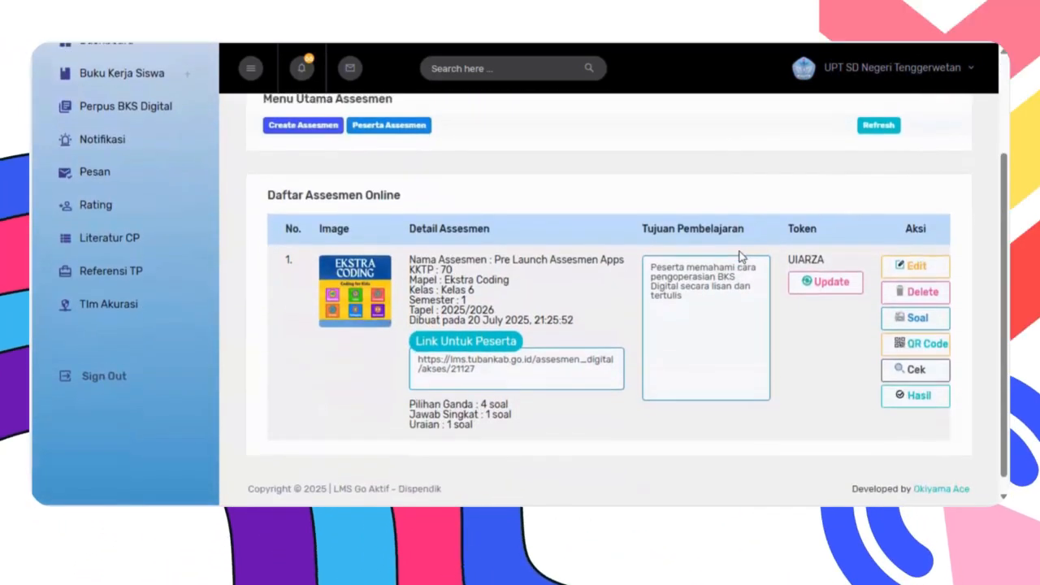
scroll(748, 254, up, 2)
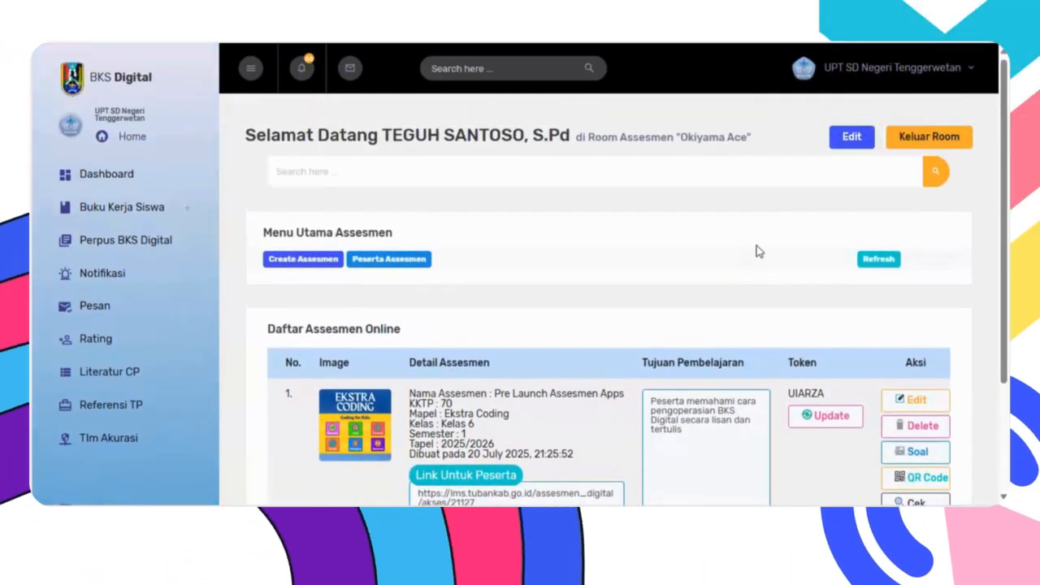
Inspect the room's Update Data and Change Password forms without saving, and return to the assessment list
click(852, 138)
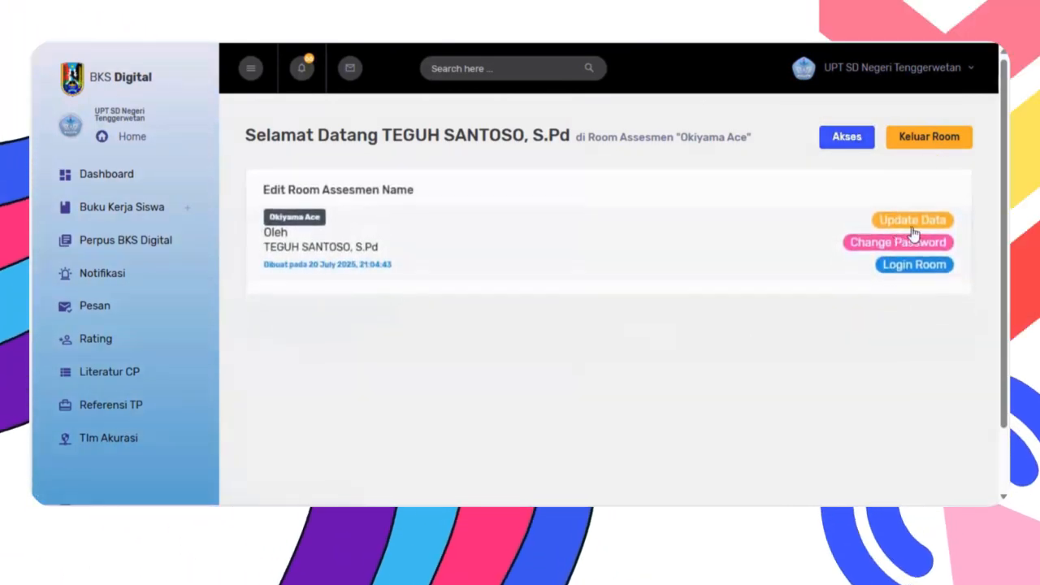
click(908, 221)
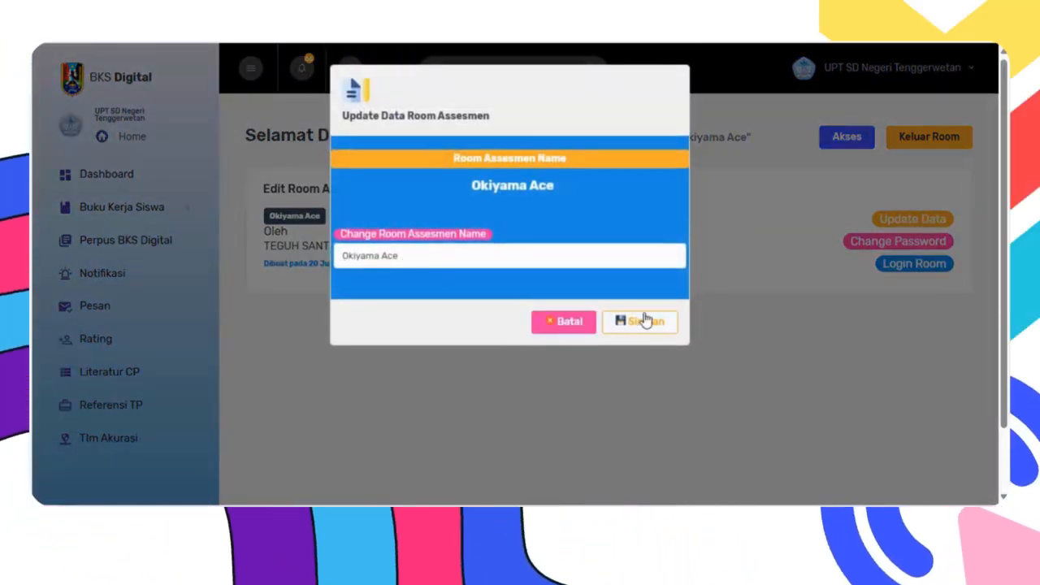
click(570, 326)
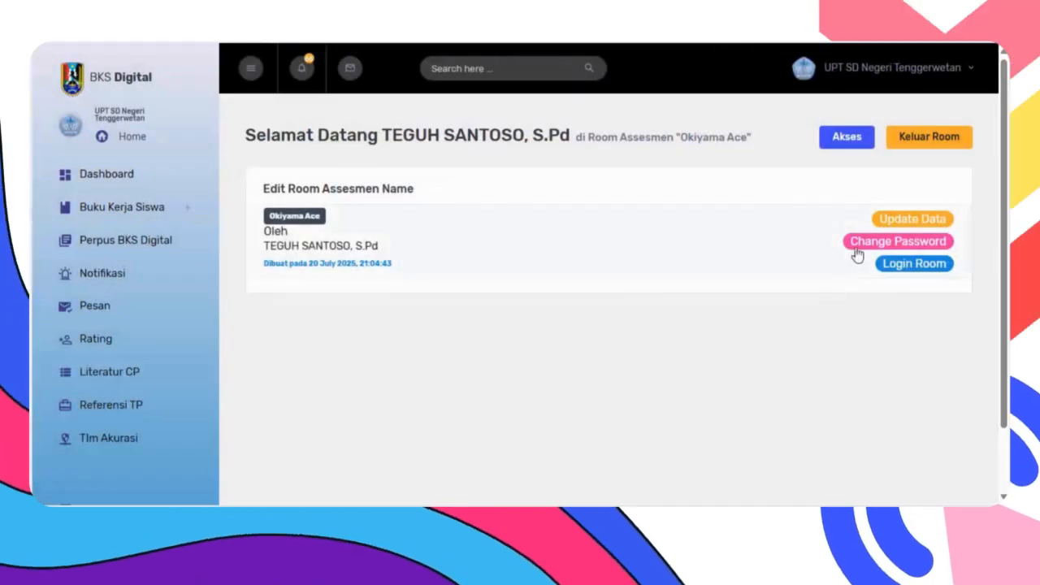
click(861, 242)
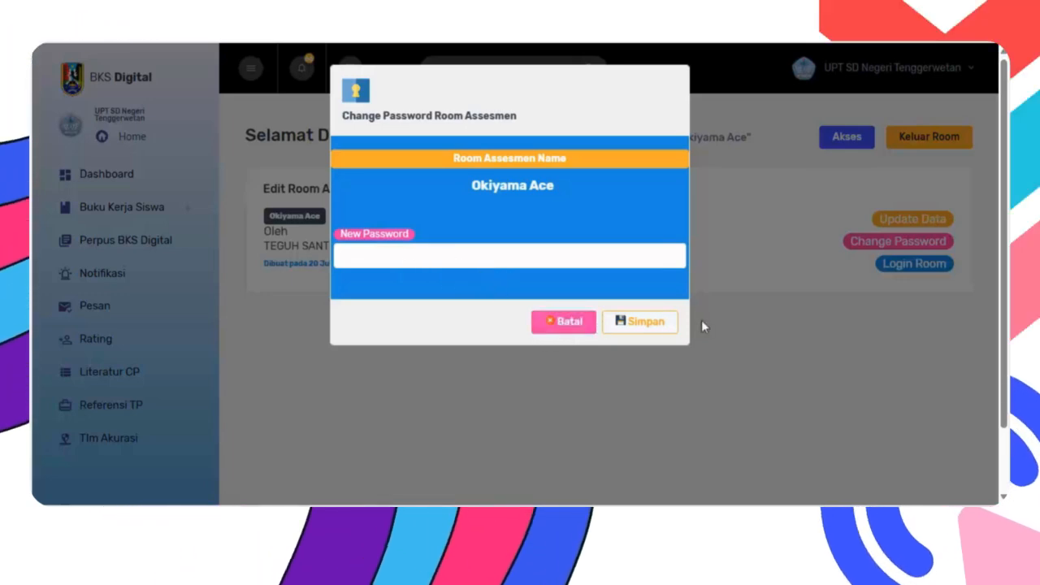
click(557, 325)
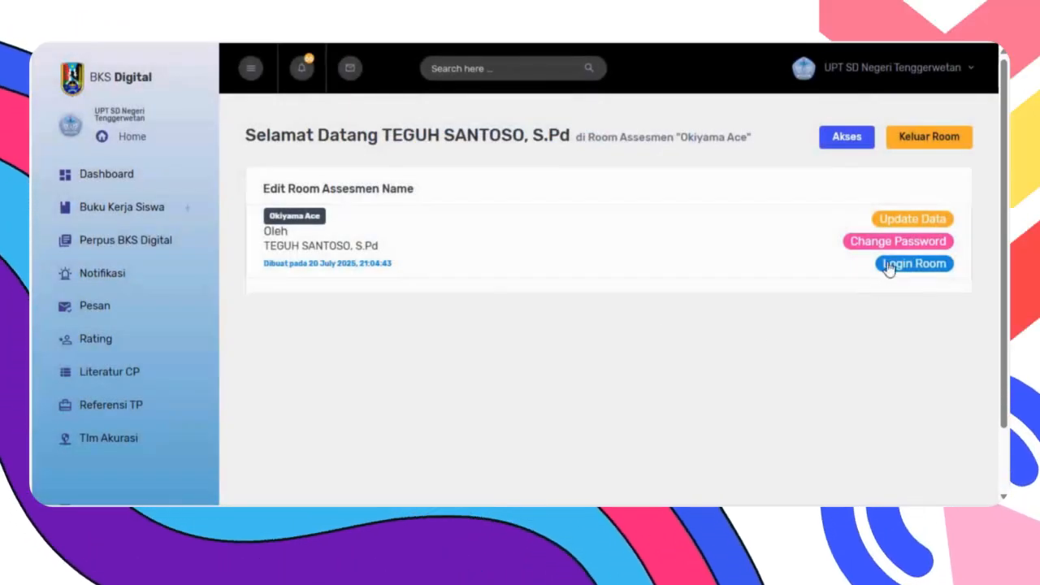
click(848, 138)
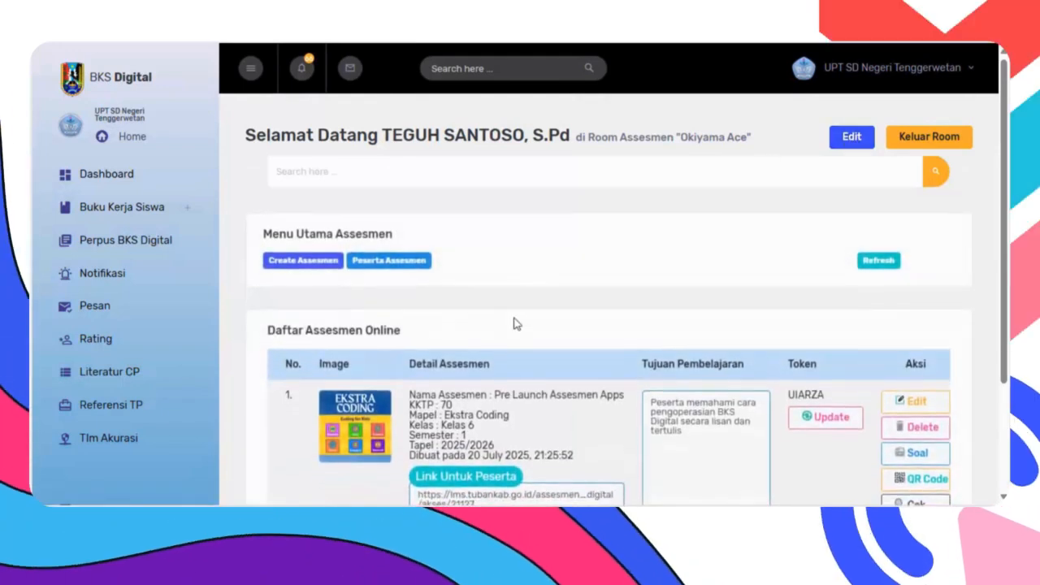
Start a new assessment using the saved entry with name Sumatif I Matematika, school year 2025/2026 and KKTP 75
scroll(520, 317, down, 3)
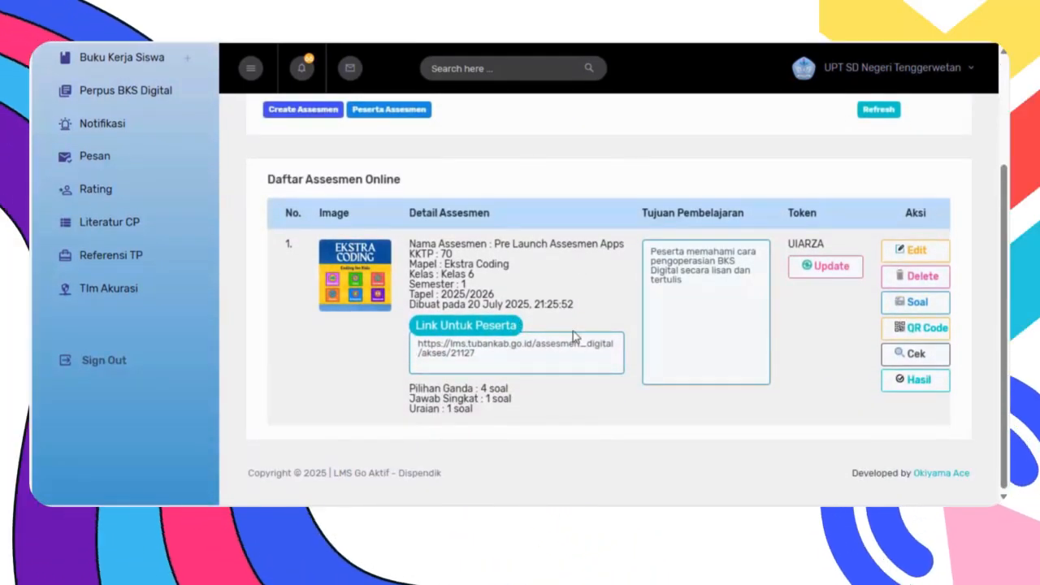
scroll(573, 331, up, 1)
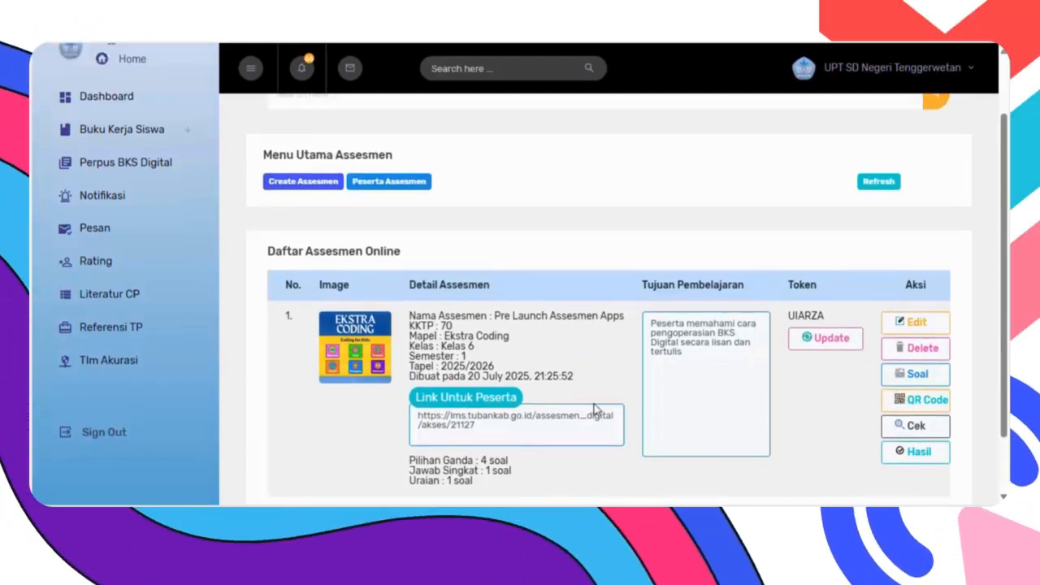
click(308, 187)
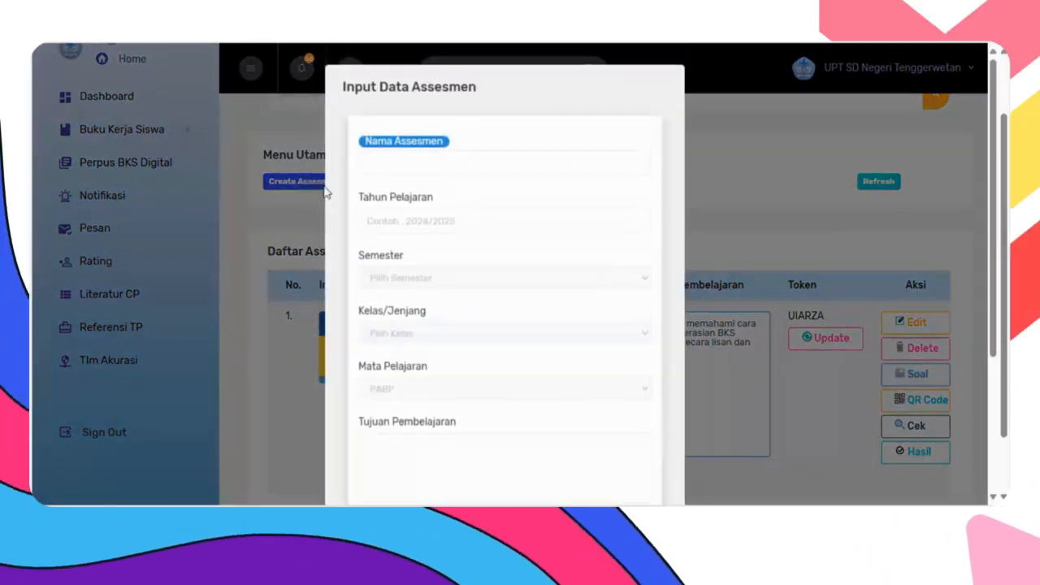
click(416, 163)
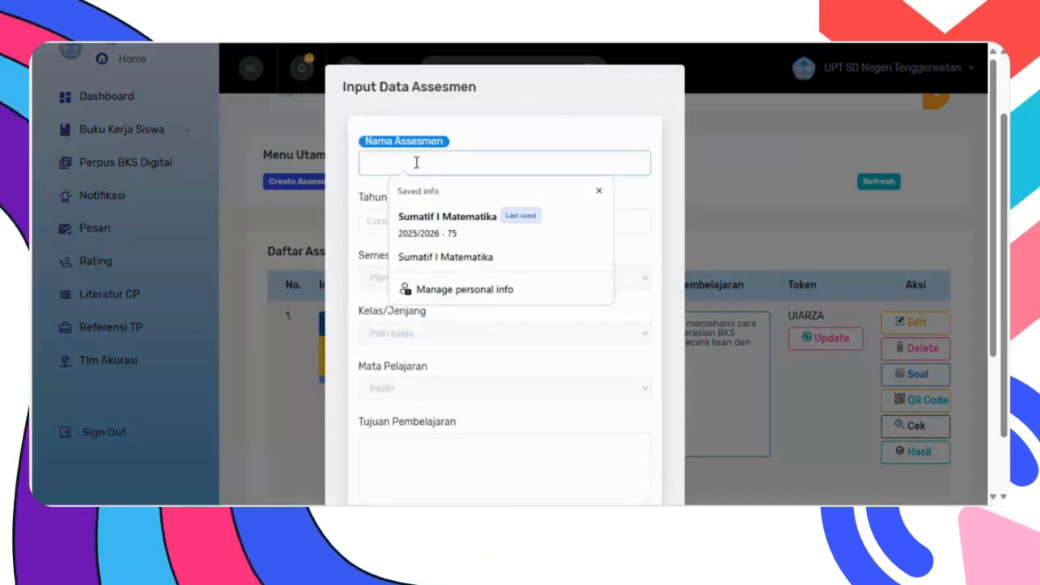
click(433, 227)
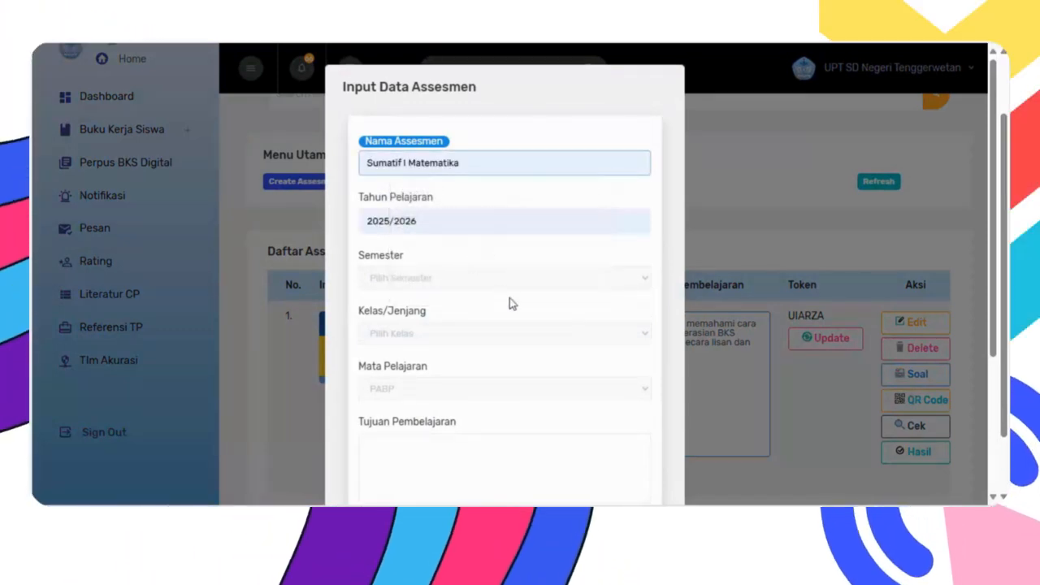
Set the new assessment's semester to Semester 1, class to Kelas 5 and subject to Matematika
click(465, 281)
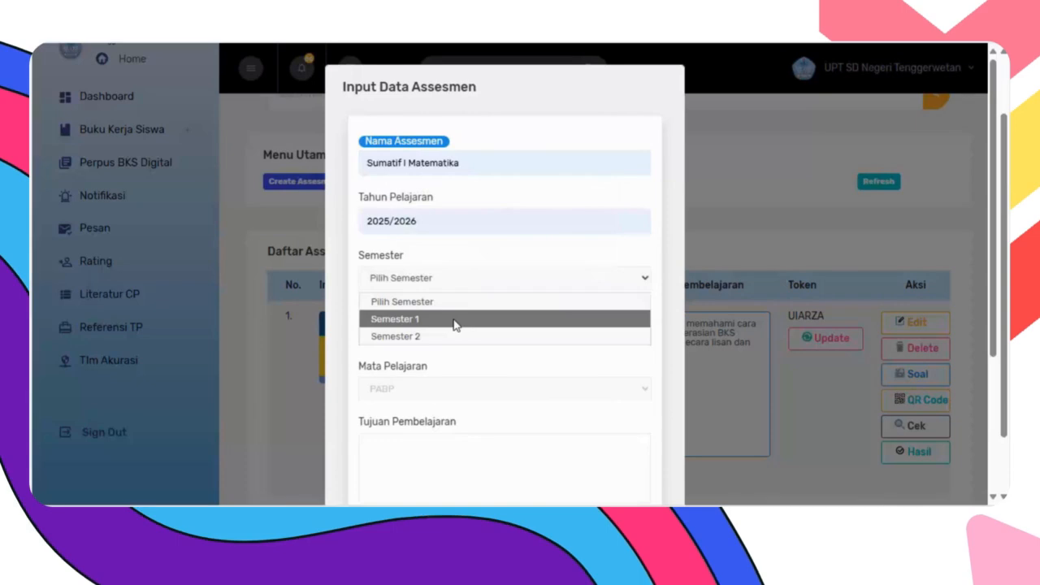
click(453, 321)
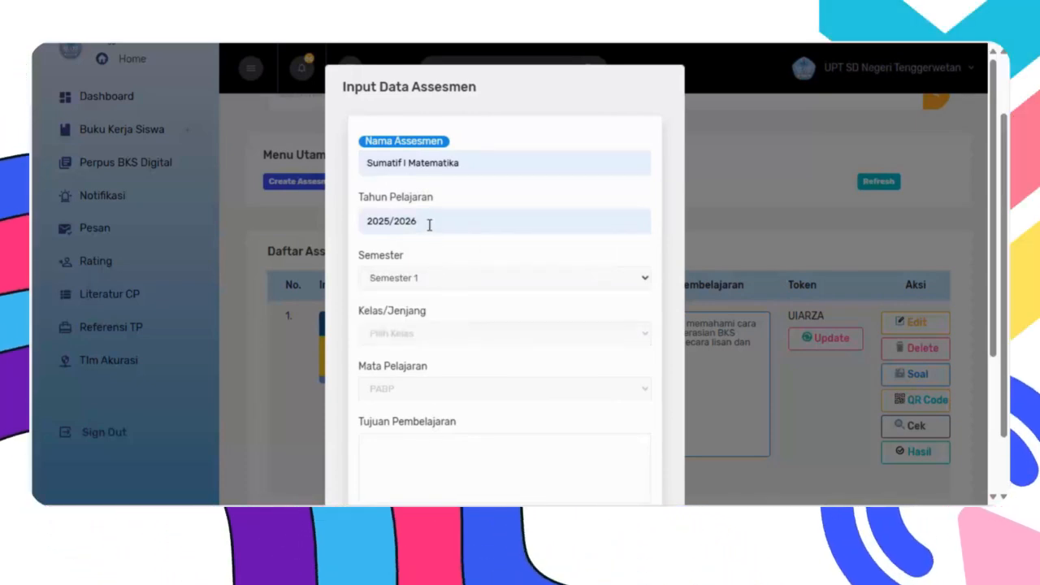
click(454, 328)
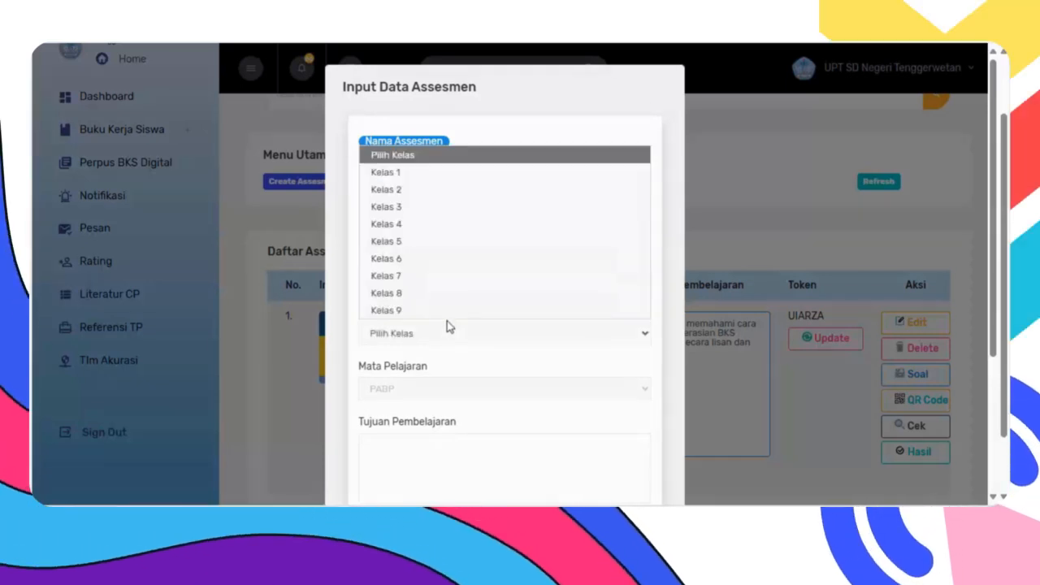
click(420, 248)
scroll(446, 308, down, 2)
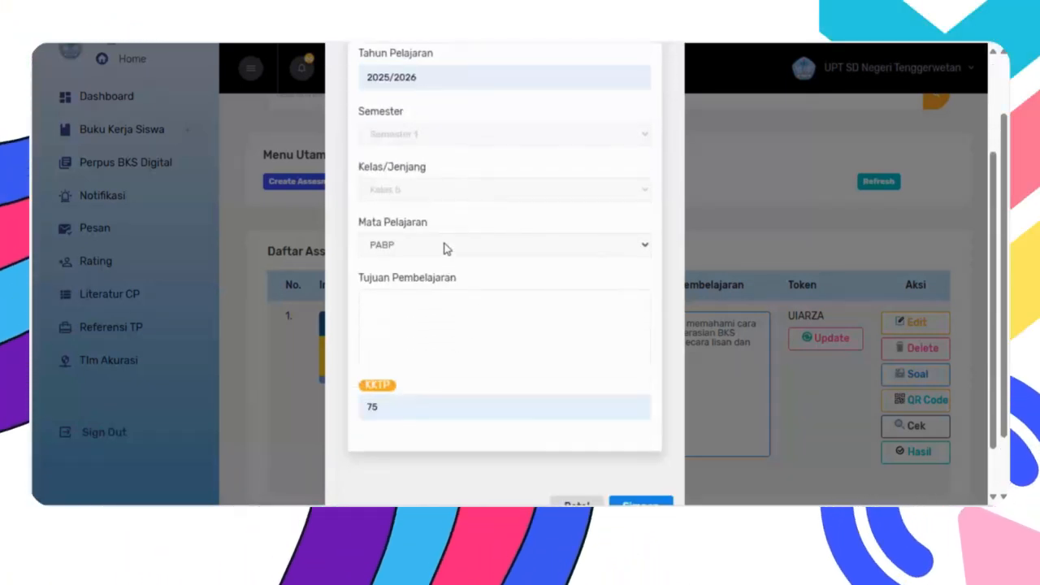
click(443, 248)
click(434, 317)
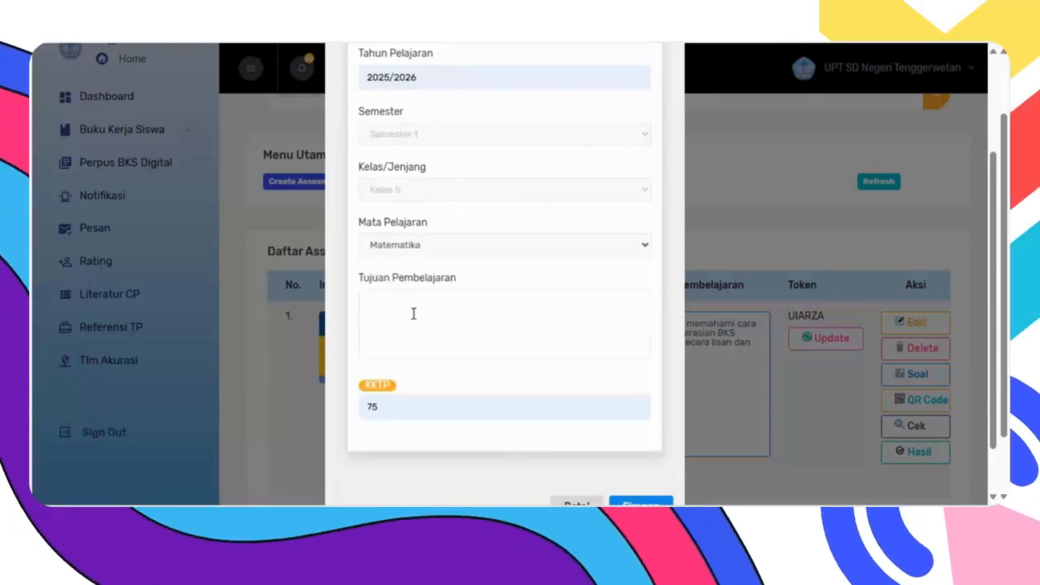
Enter the learning objective "Menunjukkan pemahaman dan intuisi bilangan (number sense) pada bilangan cacah sampai 1.000.000" and set the KKTP to 70
click(412, 309)
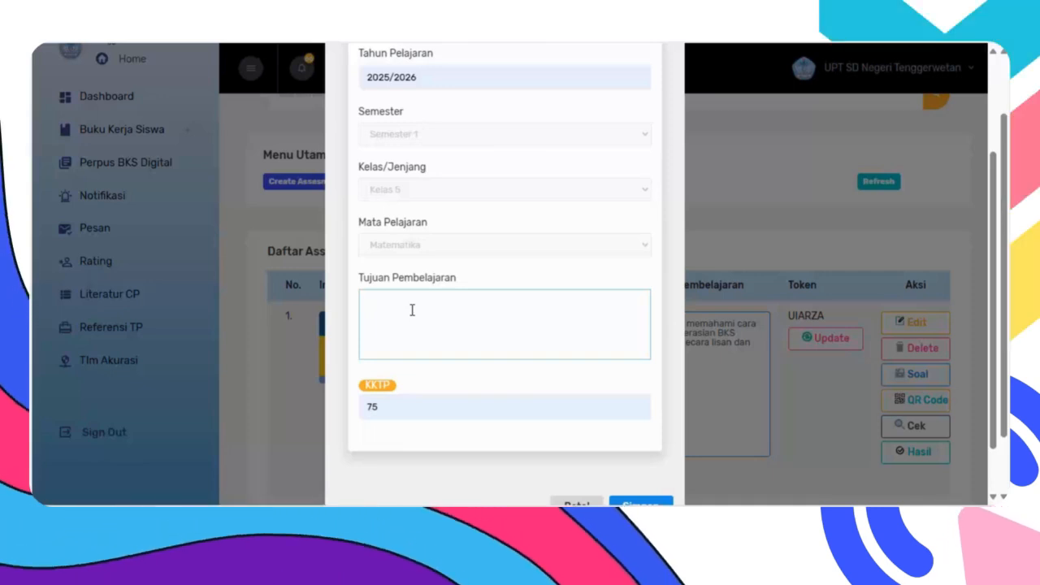
text(Menunjukkan pemahaman dan intuisi bilangan (number sense) pada bilangan cacah sampai 1.000.000)
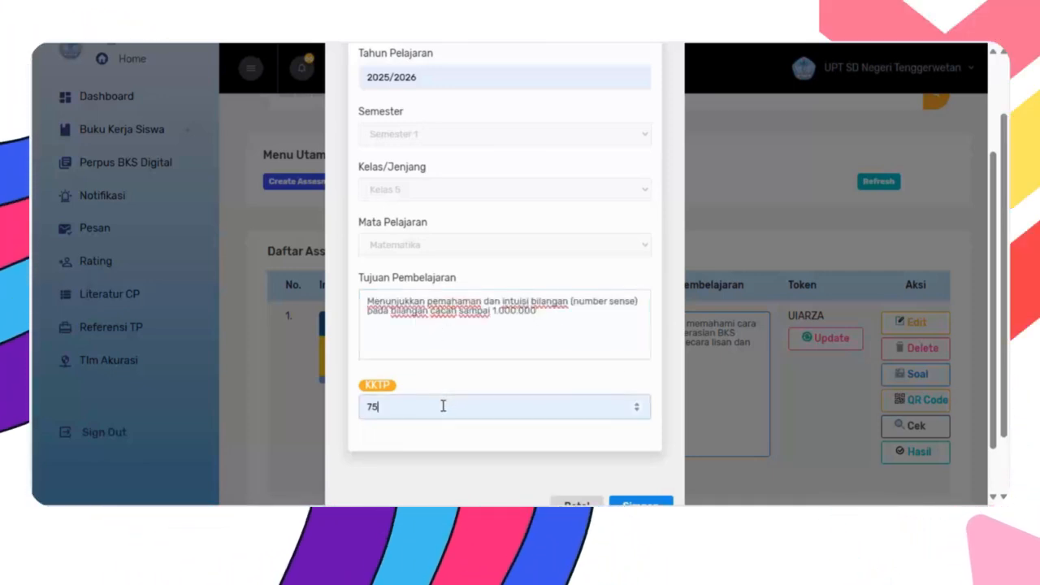
drag(443, 406, 360, 412)
text(70)
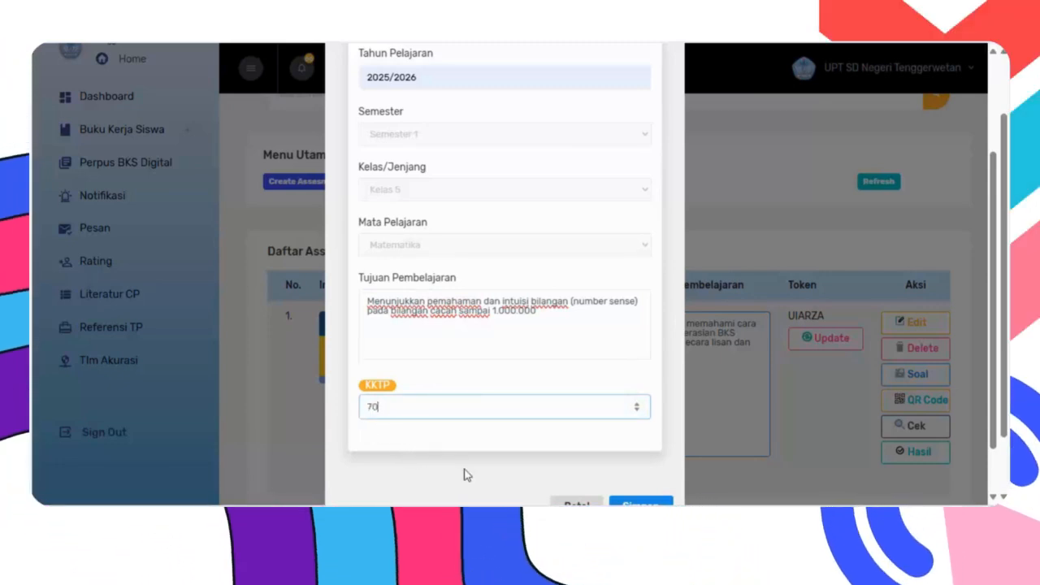
Save the new Sumatif I Matematika assessment and dismiss the confirmation
scroll(468, 474, down, 1)
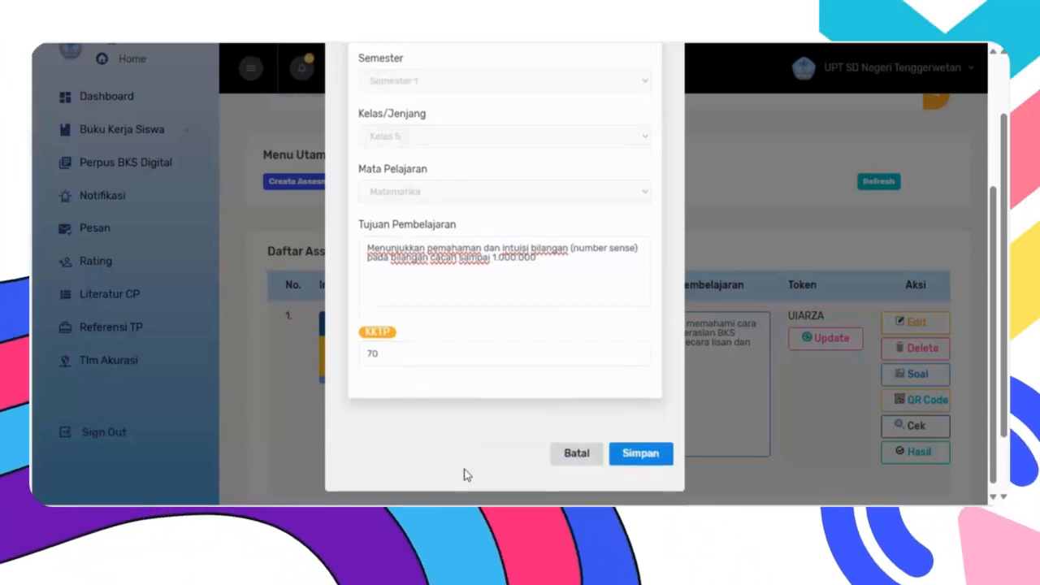
click(638, 447)
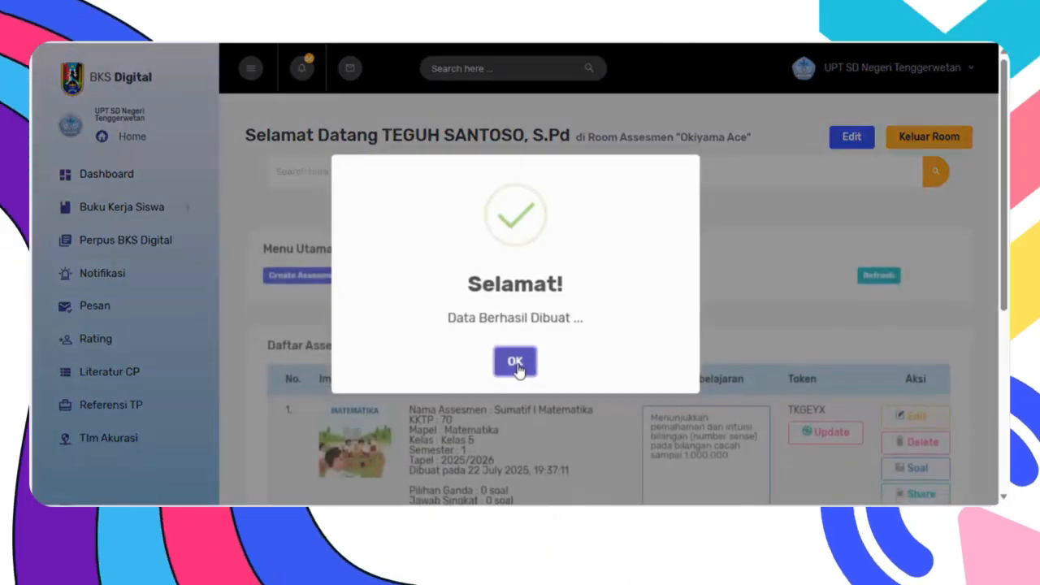
click(515, 364)
Review the new assessment's details and token, and the participant link of the Pre Launch Assesmen Apps entry
scroll(520, 371, down, 2)
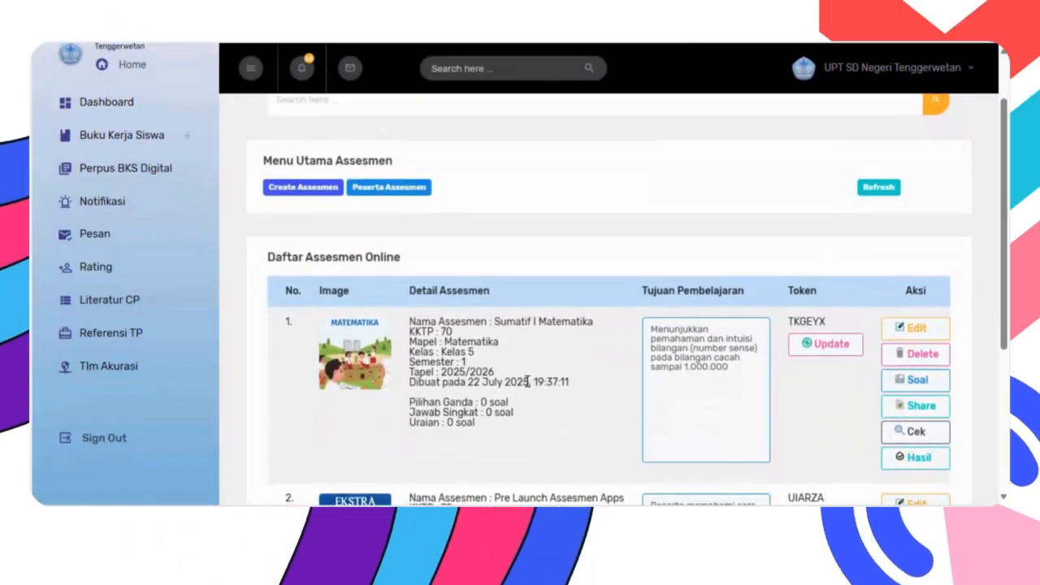
scroll(527, 378, down, 2)
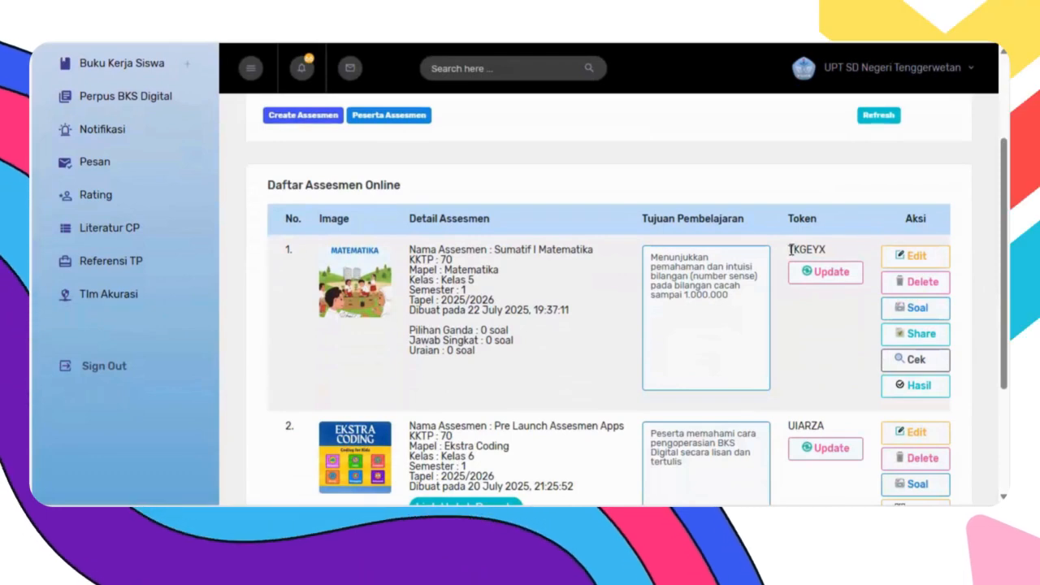
drag(797, 250, 827, 254)
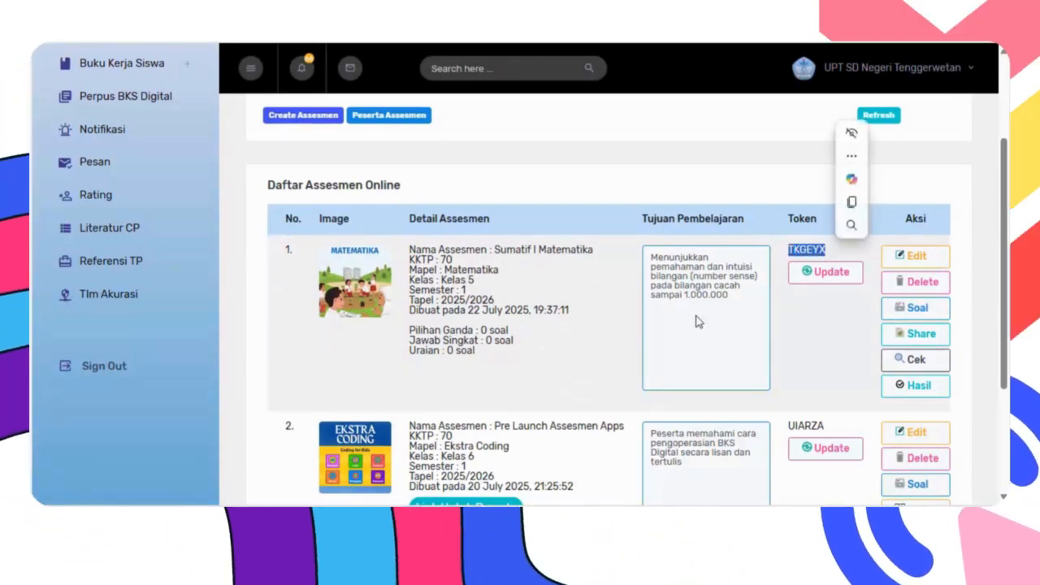
click(591, 361)
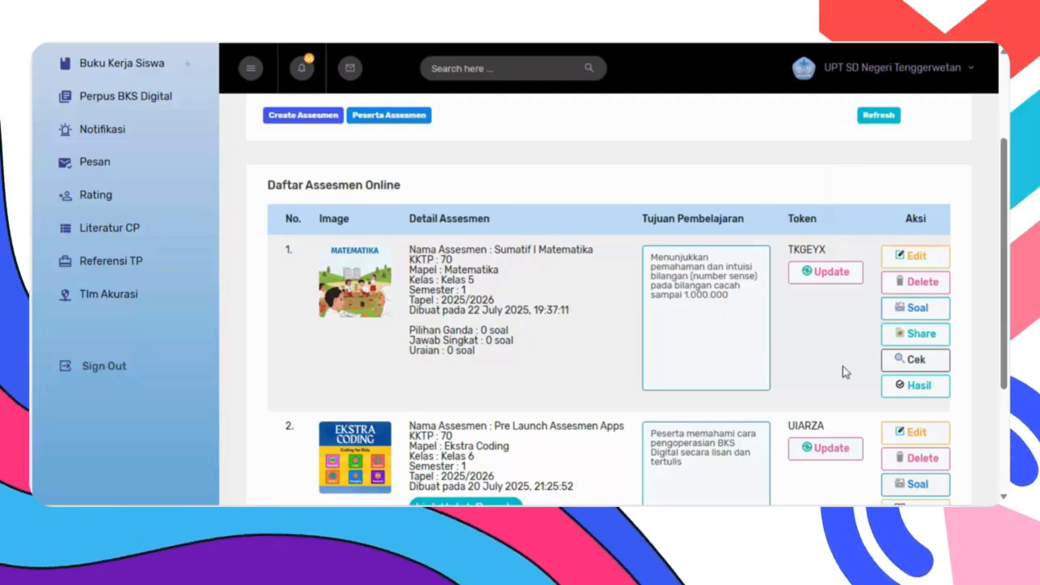
scroll(842, 368, down, 3)
drag(481, 391, 420, 382)
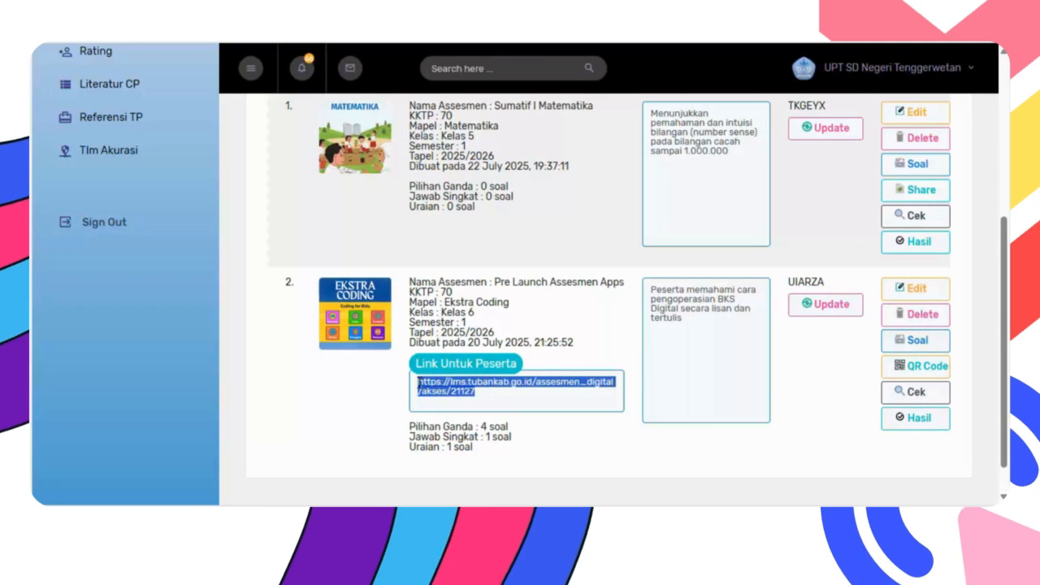
click(569, 219)
scroll(569, 219, up, 1)
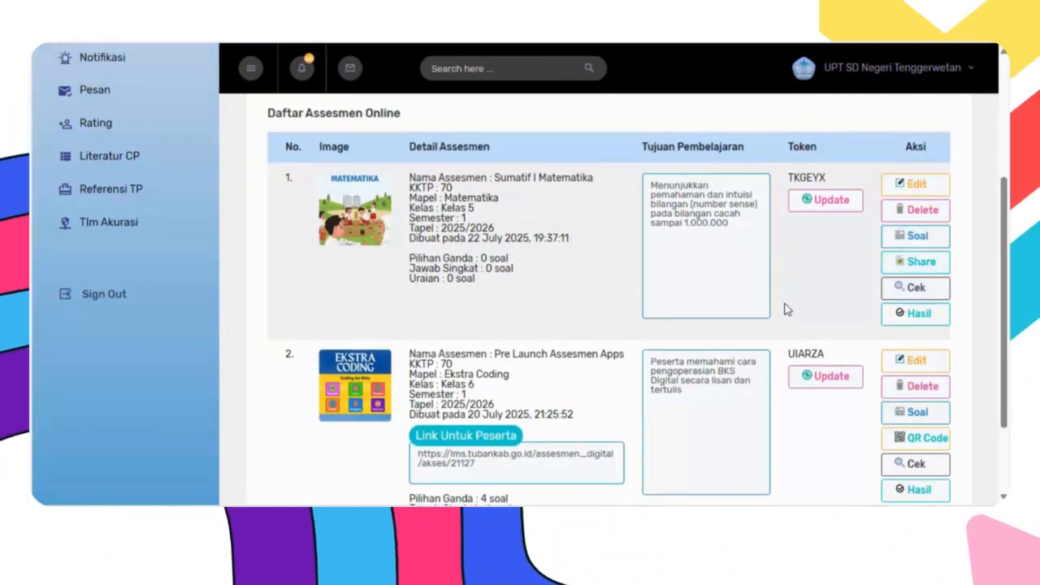
scroll(787, 308, down, 1)
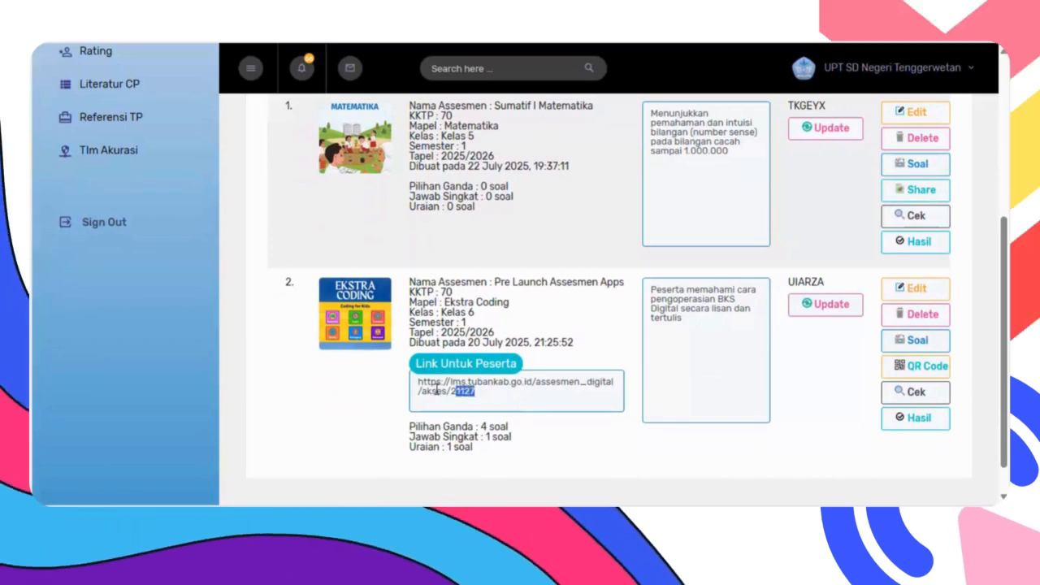
drag(458, 391, 420, 379)
click(580, 232)
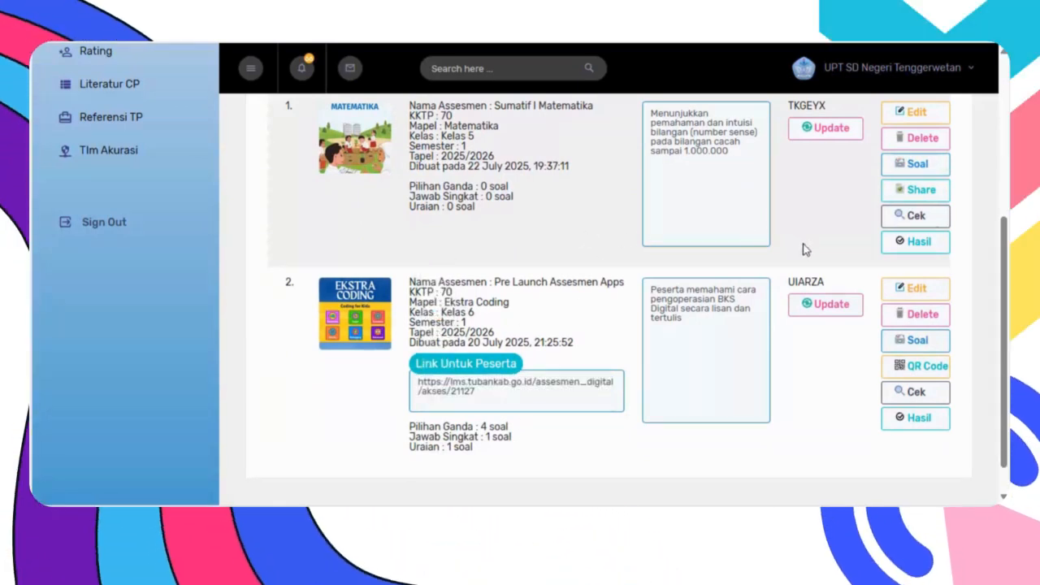
Inspect the share access code dialog of the Sumatif I Matematika assessment and cancel it without saving
click(916, 192)
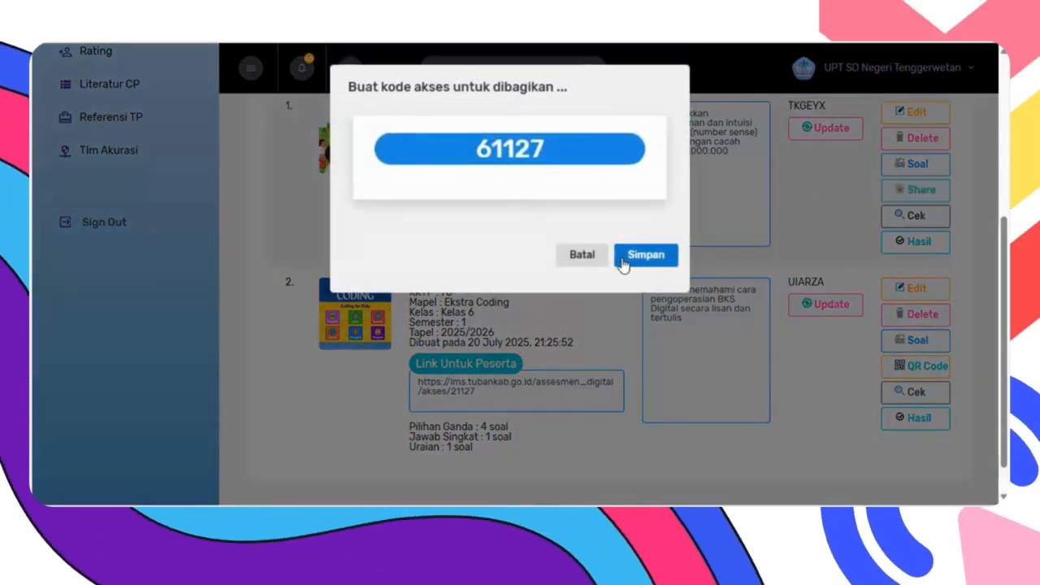
click(582, 257)
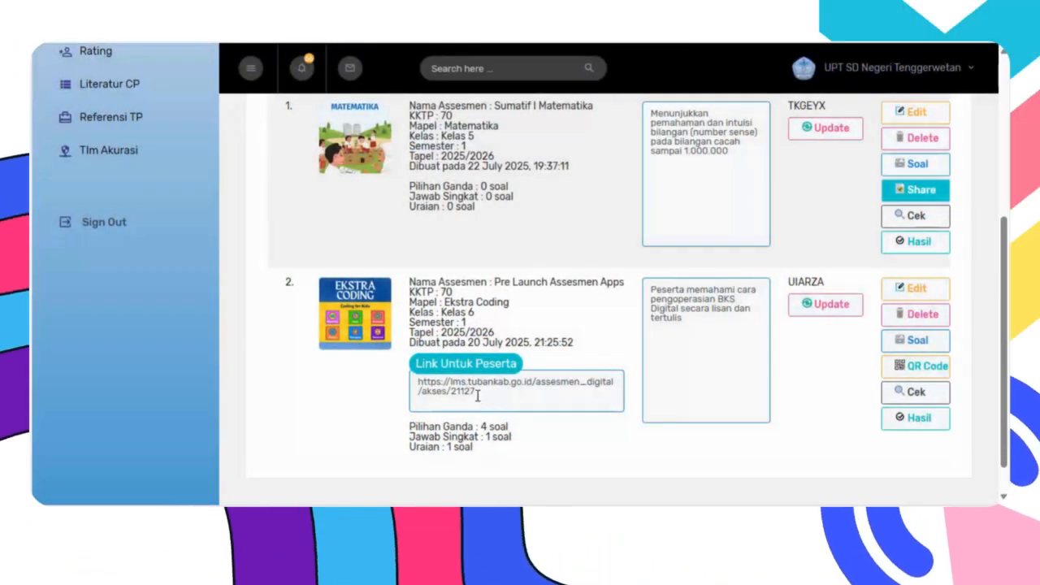
click(567, 233)
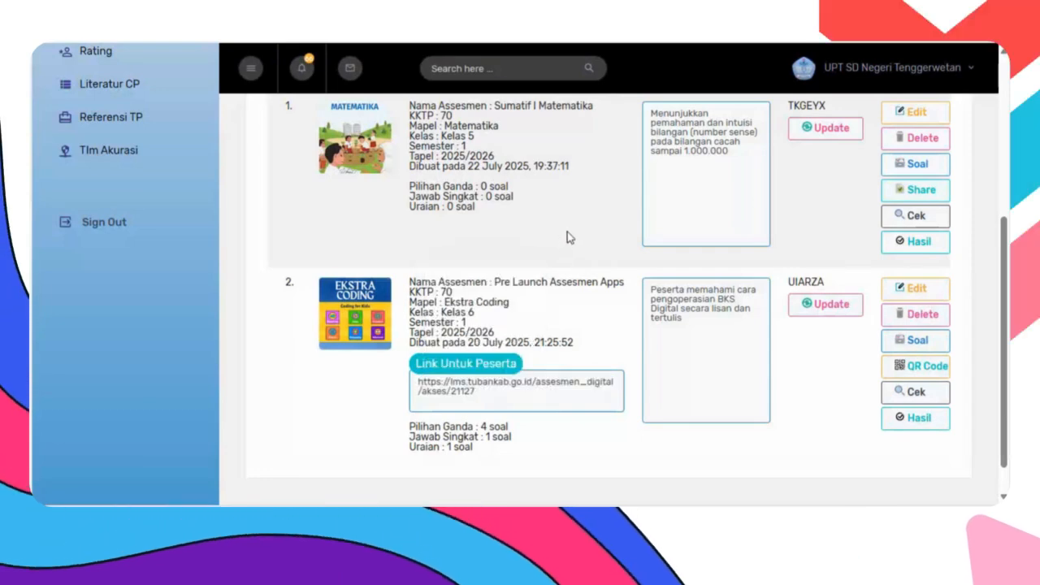
Open the question management page of the Sumatif I Matematika assessment
scroll(836, 202, up, 1)
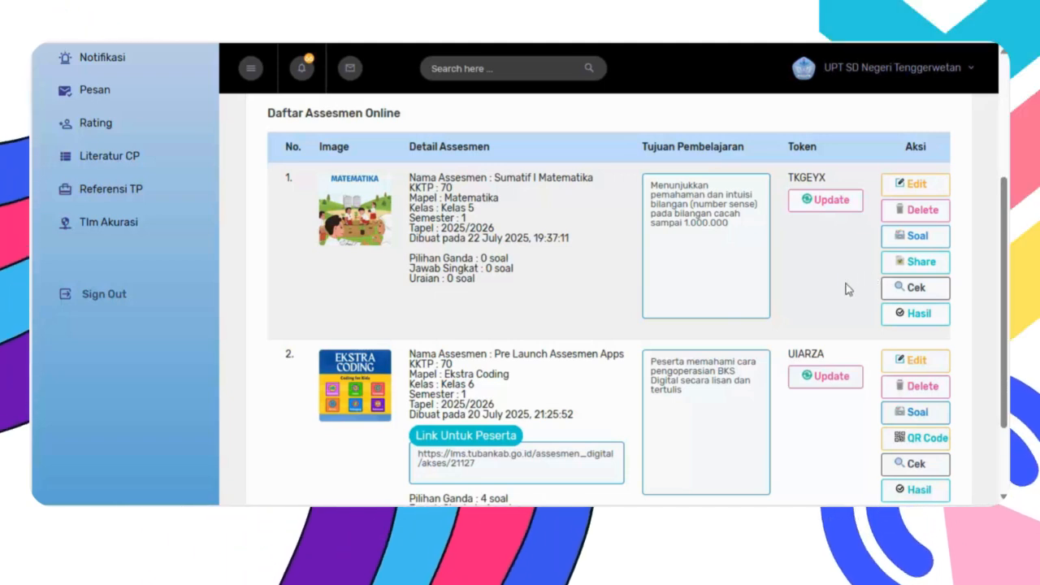
click(923, 242)
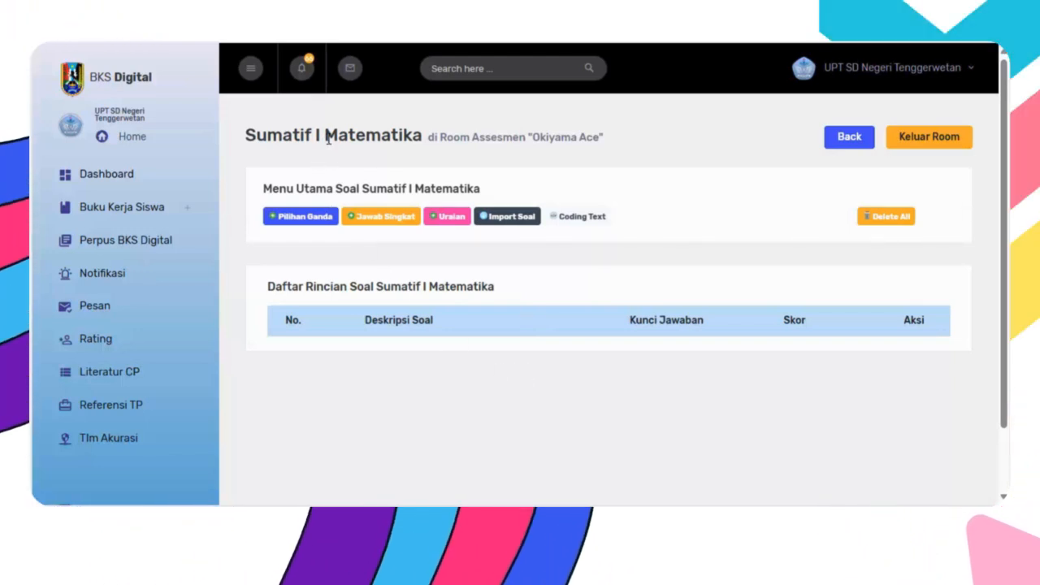
drag(325, 136, 423, 135)
click(401, 413)
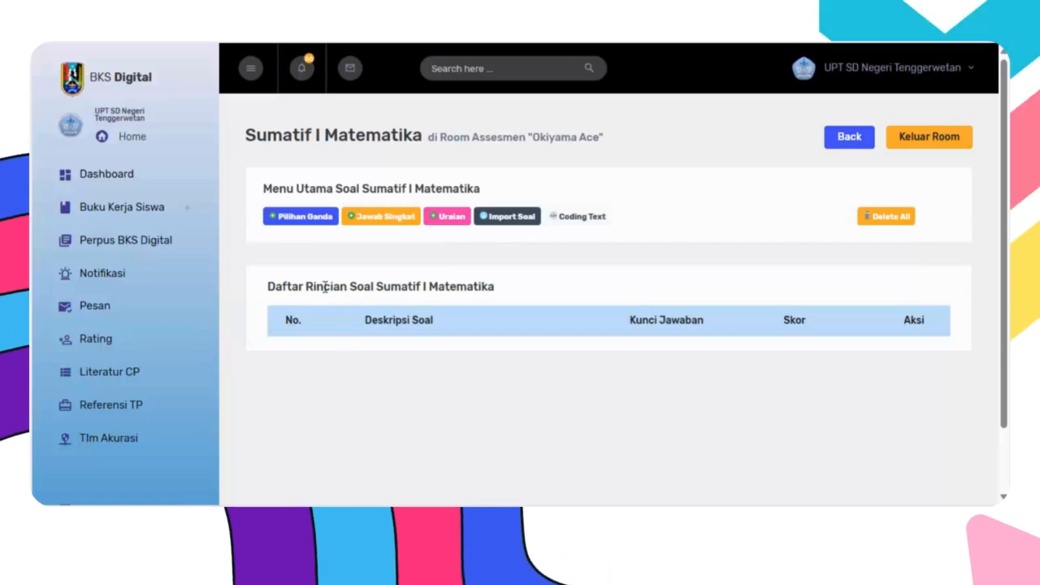
Start a multiple-choice question and copy "Perhatikan pola gambar berikut ini!" from question 1 of the SAT Matematika sheet into Deskripsi Soal
click(297, 216)
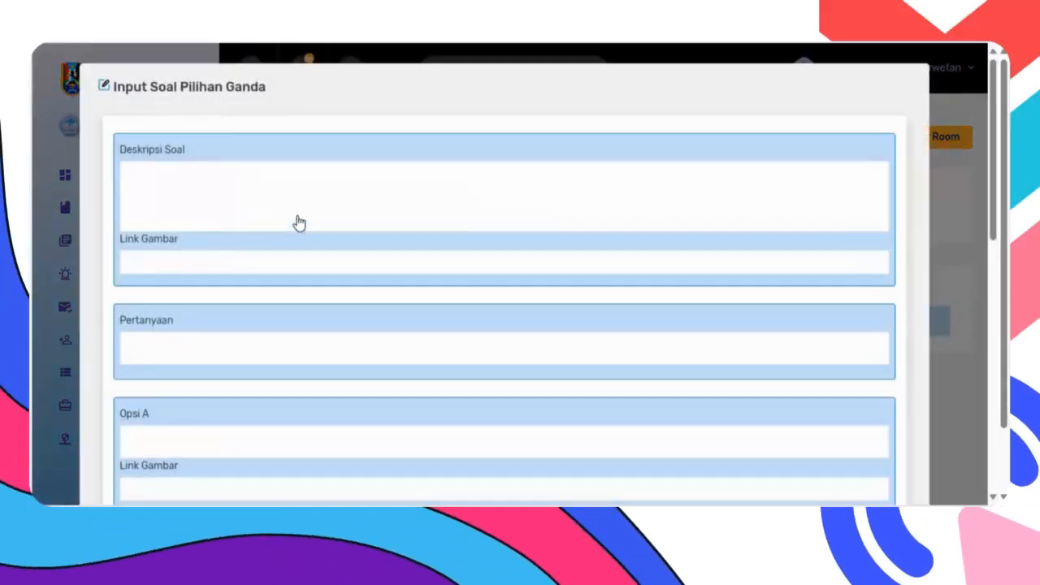
click(162, 180)
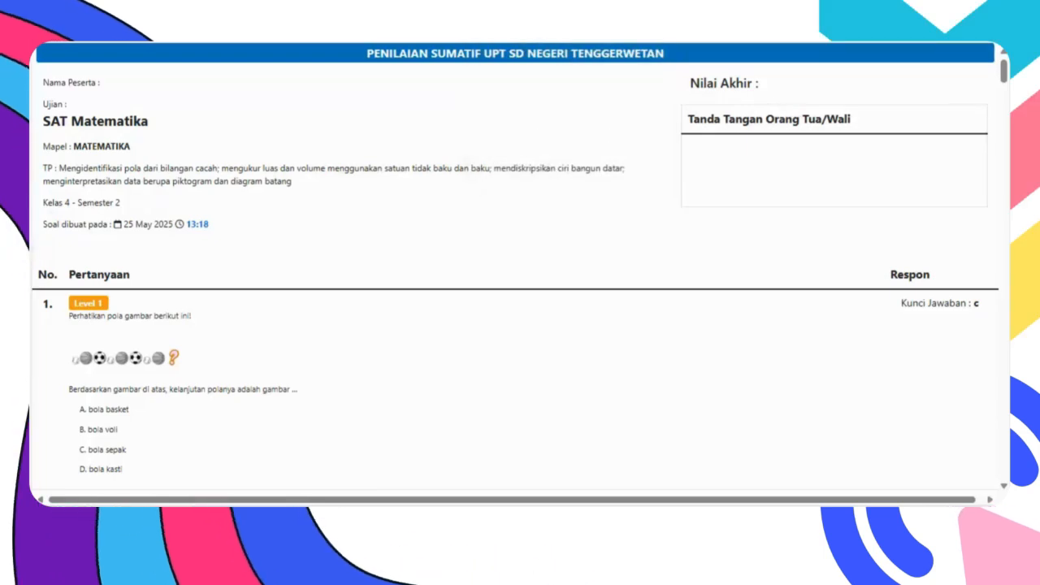
scroll(382, 225, down, 2)
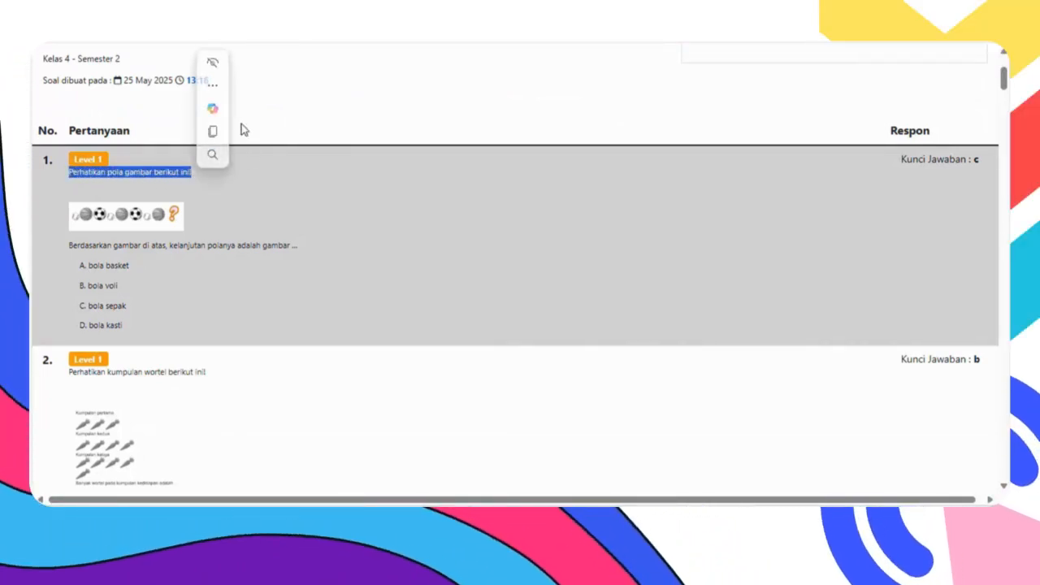
scroll(122, 128, up, 2)
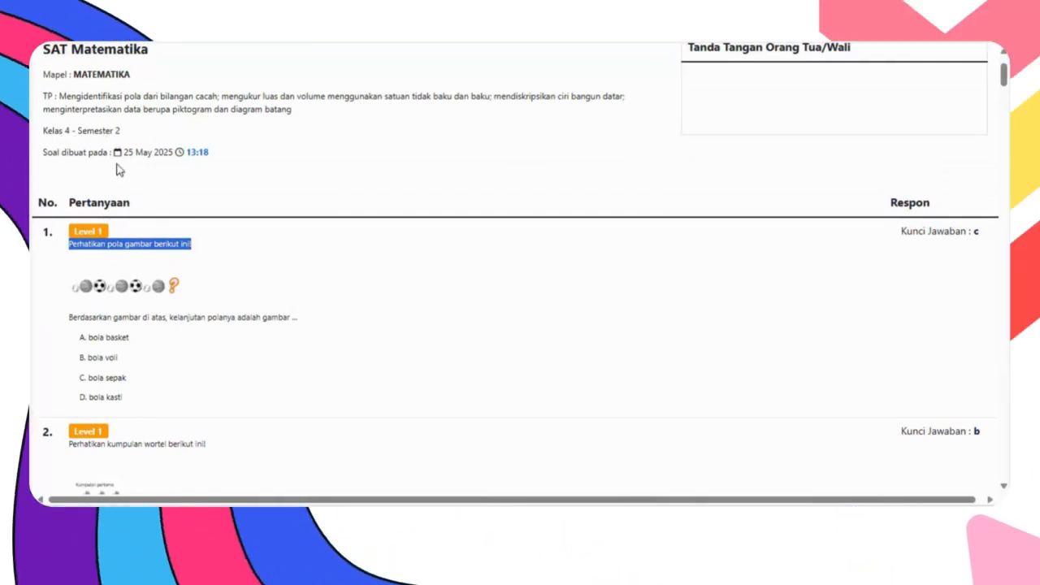
scroll(133, 180, down, 4)
scroll(98, 266, up, 2)
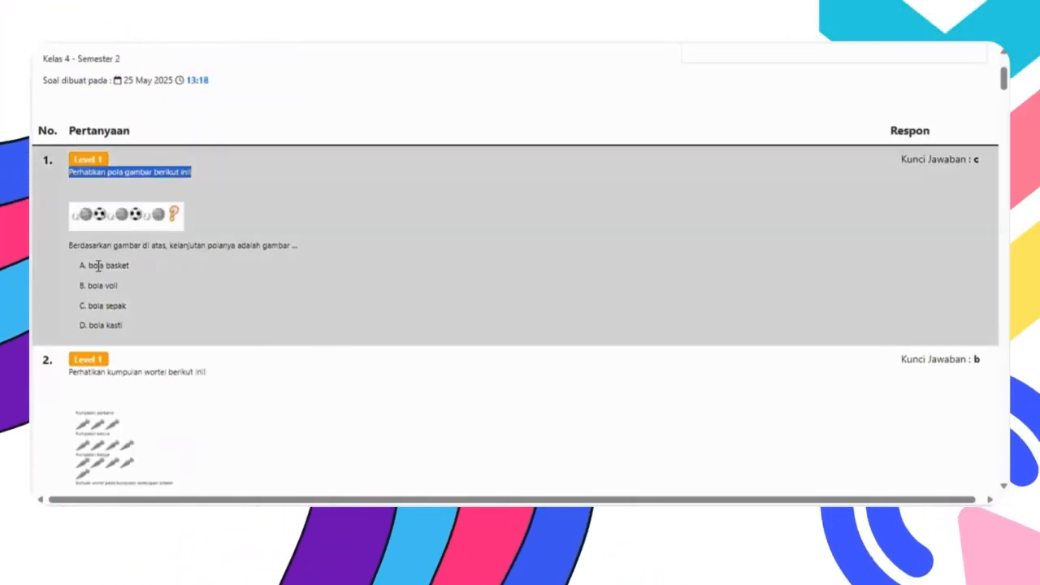
click(85, 175)
drag(71, 173, 136, 174)
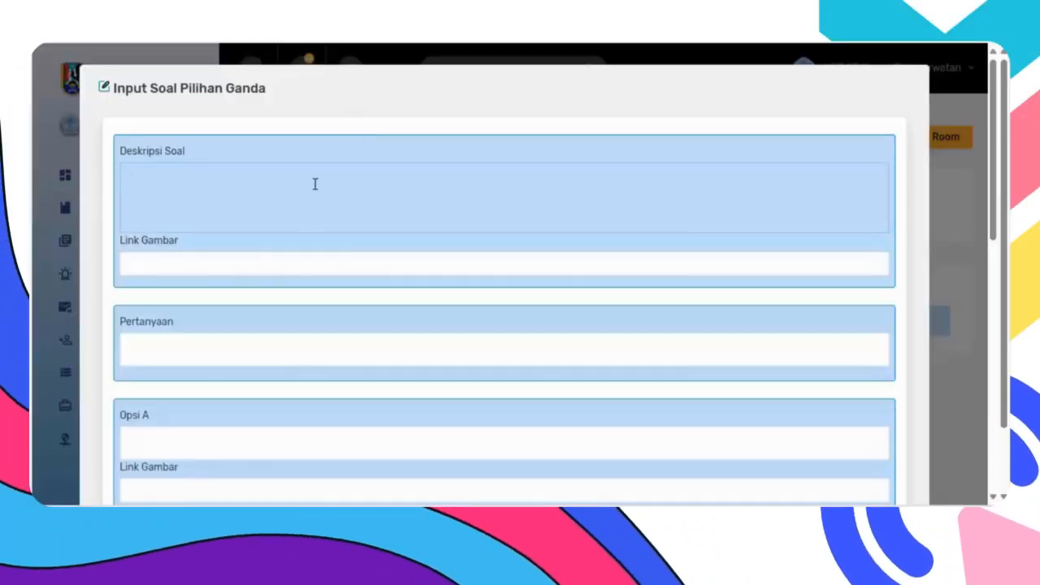
Copy the image link of question 1's ball pattern picture into the description's Link Gambar field
click(216, 266)
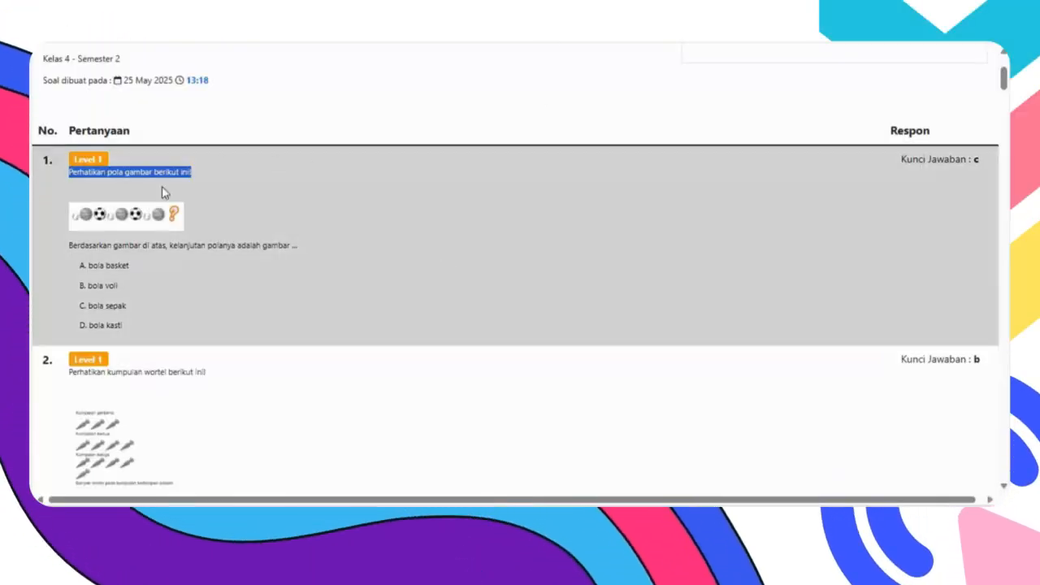
right_click(114, 218)
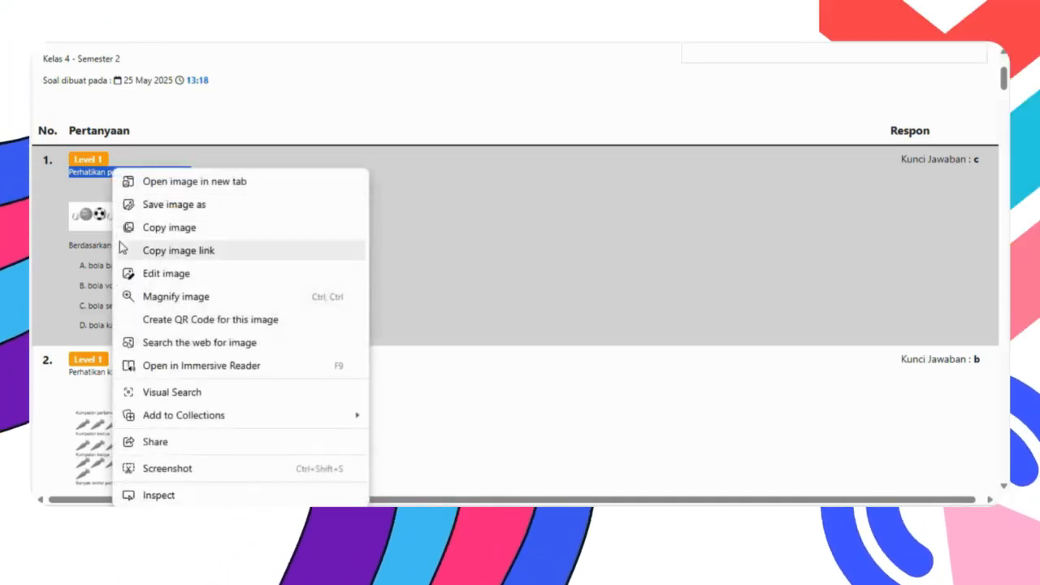
click(173, 252)
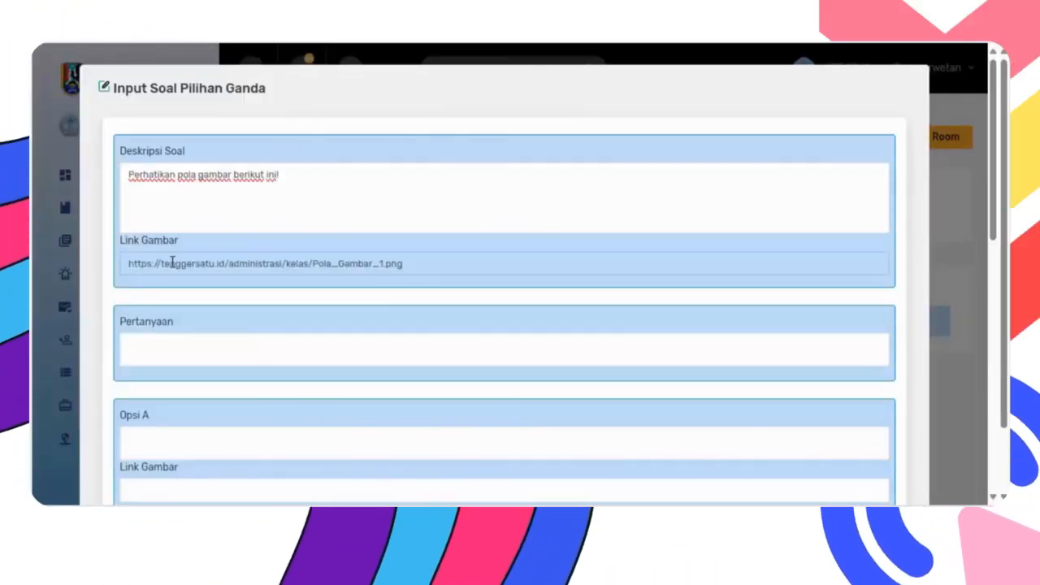
Copy question 1's text "Berdasarkan gambar di atas, kelanjutan polanya adalah gambar ..." into the Pertanyaan field
scroll(191, 373, down, 1)
click(187, 285)
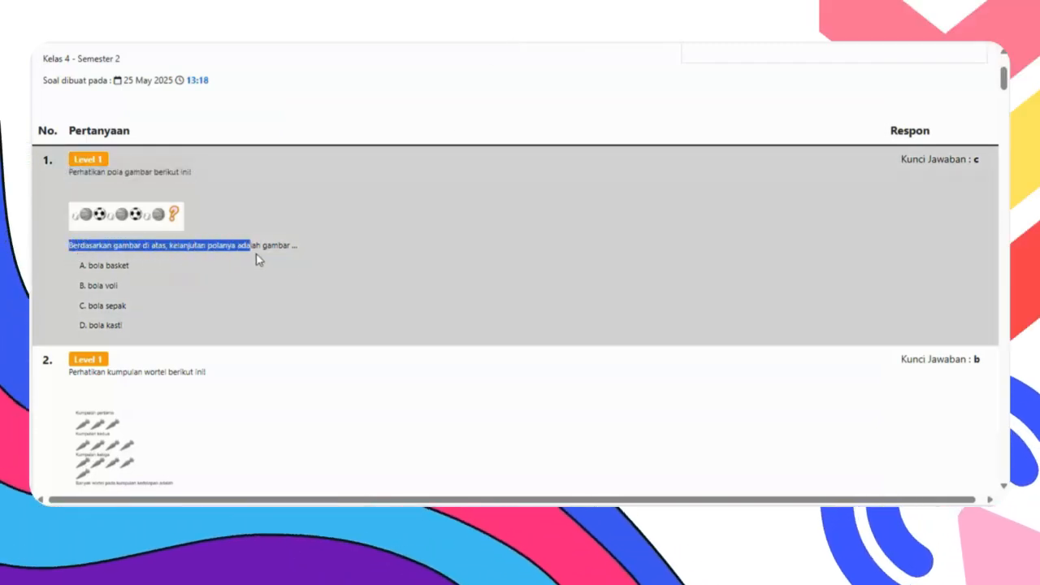
drag(252, 253, 312, 254)
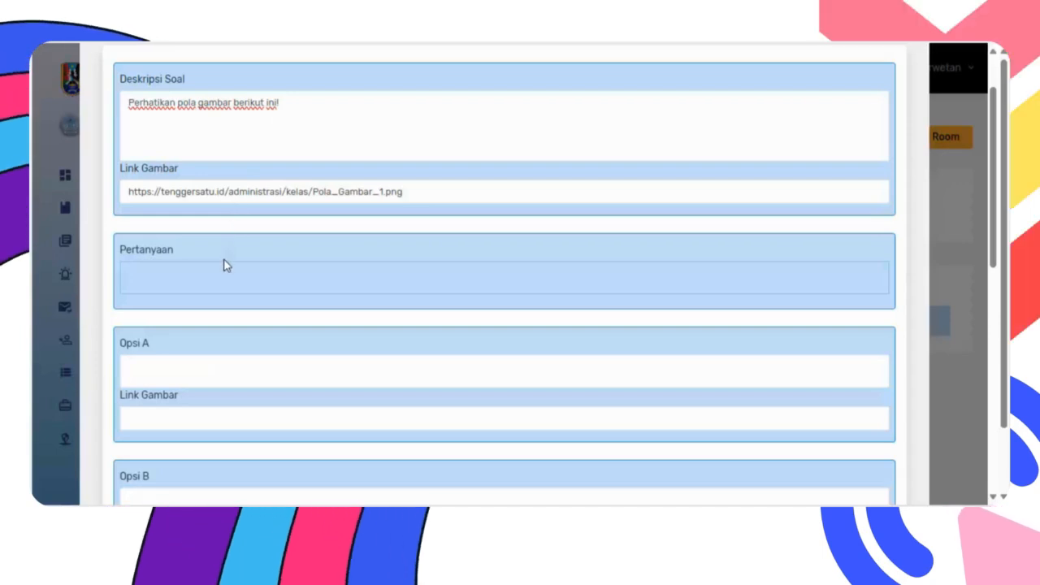
click(226, 273)
key(ctrl+v)
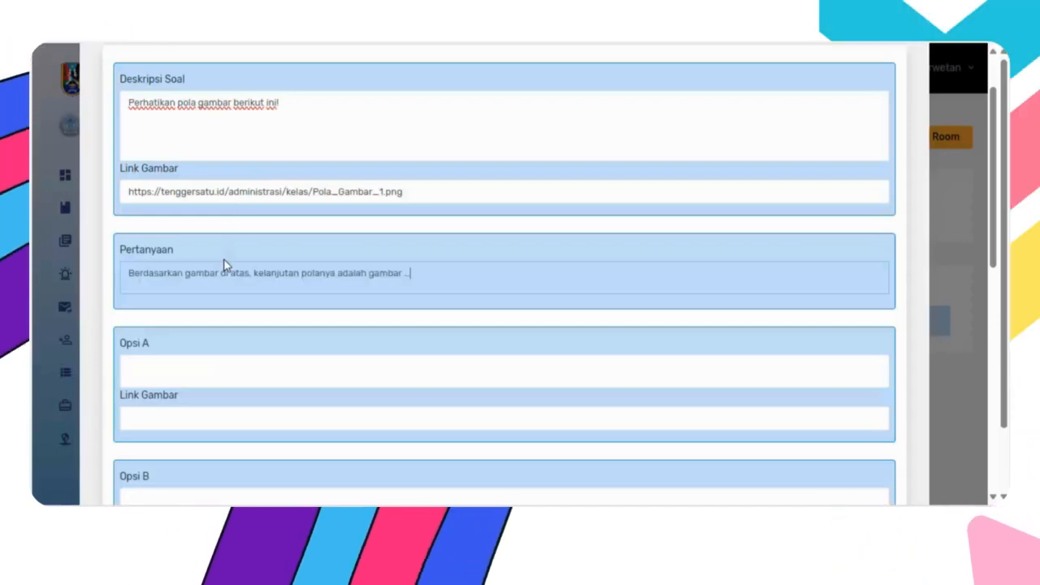
Copy the answer "bola basket" from question 1 of the SAT Matematika sheet into Opsi A
click(179, 373)
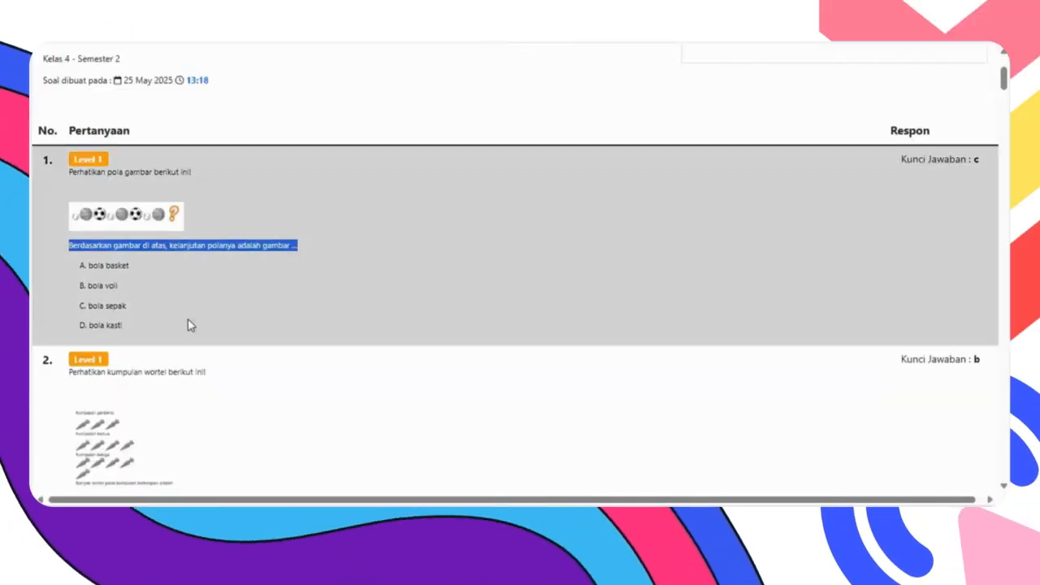
drag(95, 267, 135, 273)
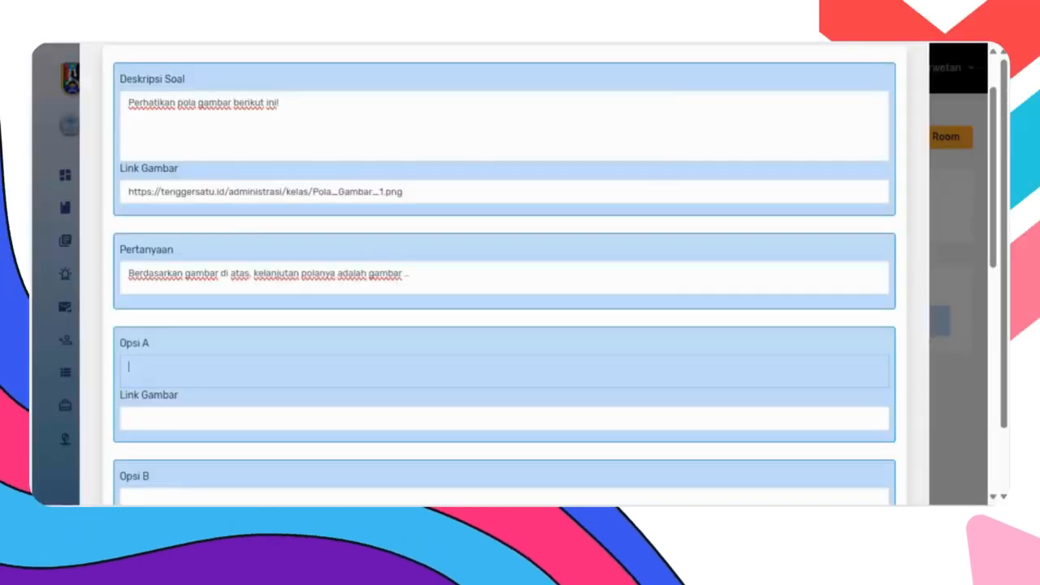
key(ctrl+v)
Copy the answers "bola voli" into Opsi B and "bola sepak" into Opsi C from question 1 of the SAT Matematika sheet
scroll(176, 374, down, 3)
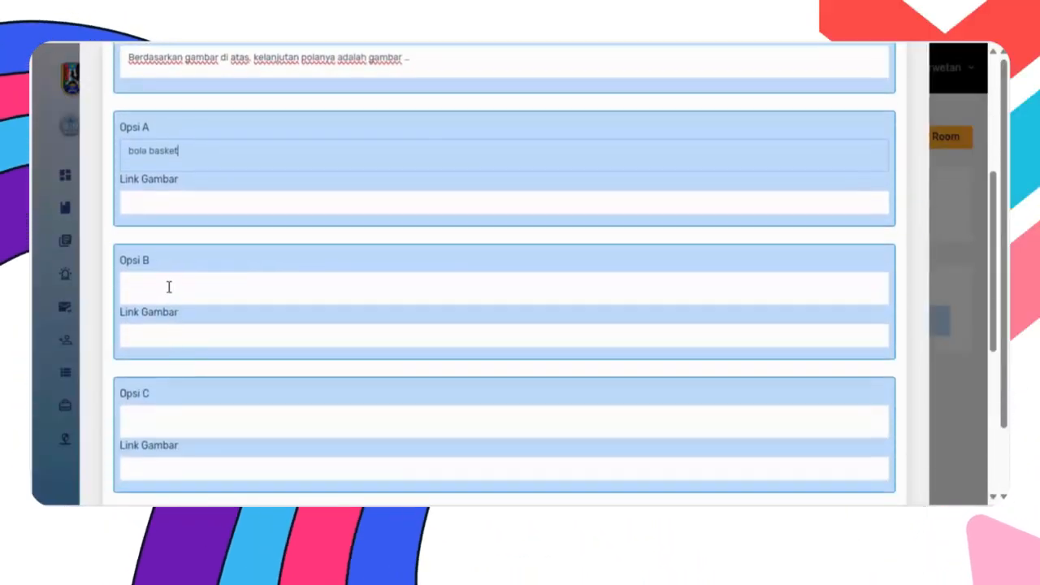
click(169, 284)
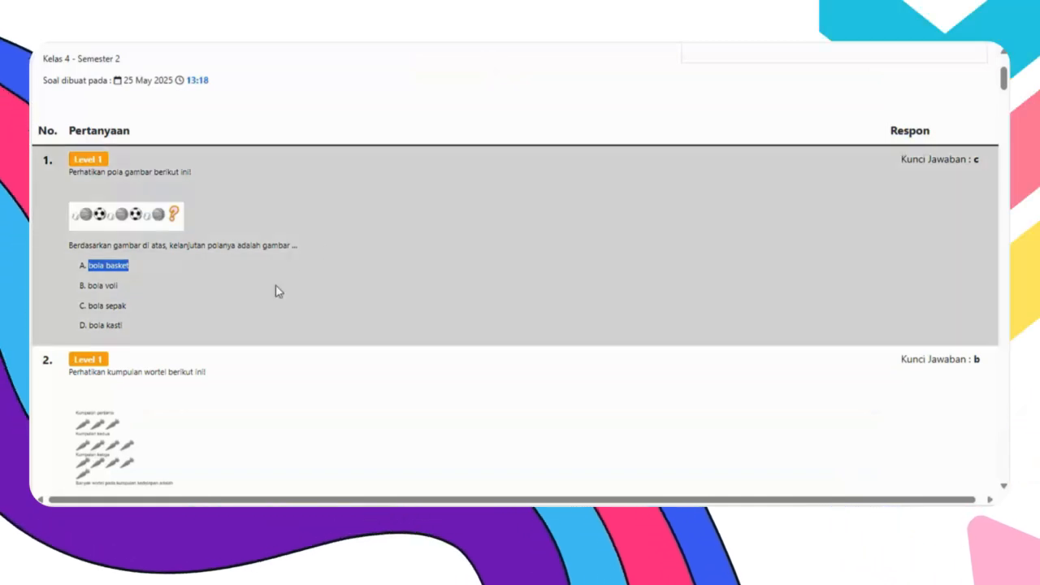
scroll(198, 366, down, 3)
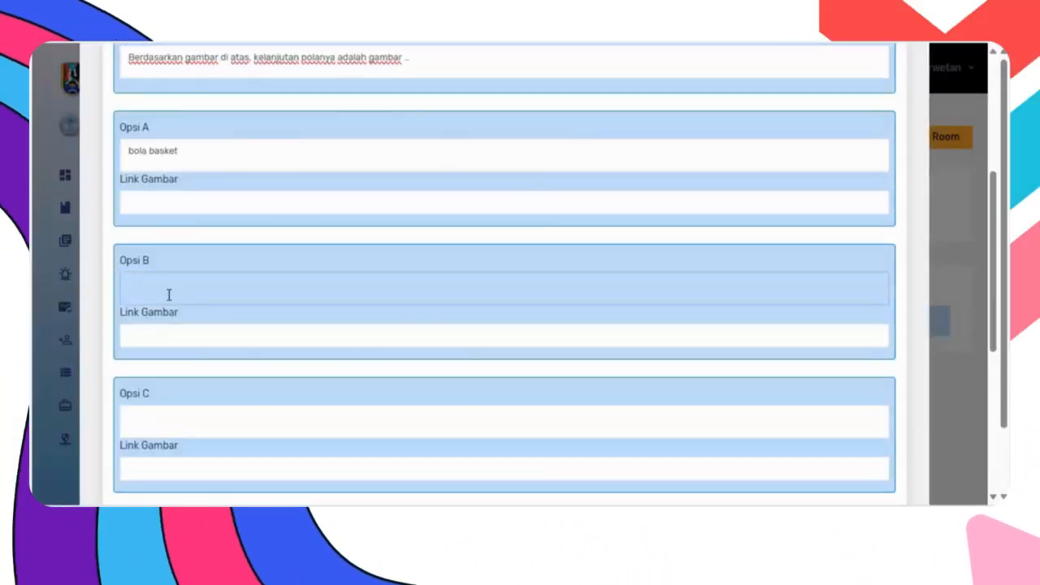
click(148, 412)
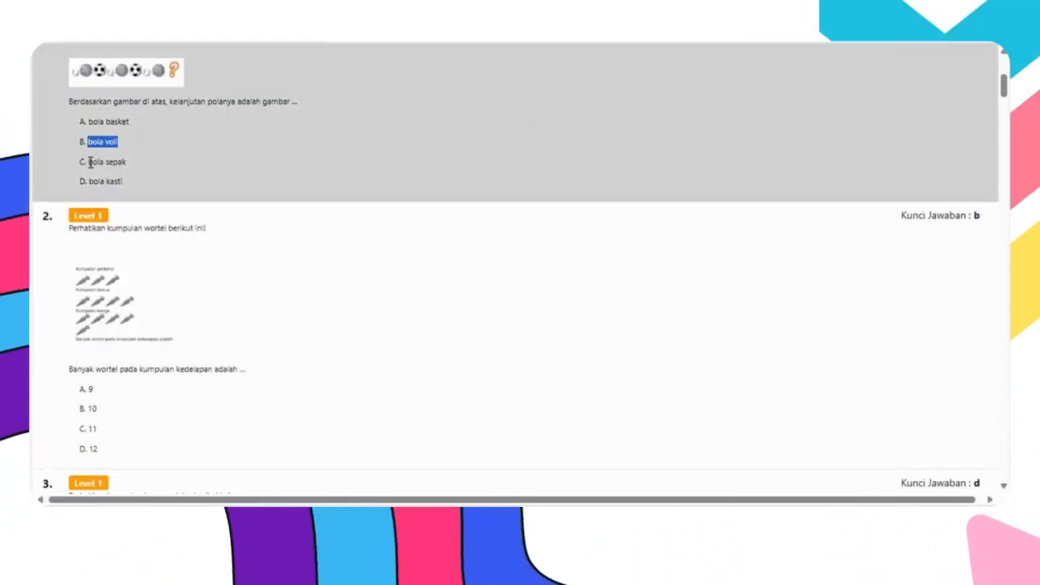
drag(122, 163, 128, 169)
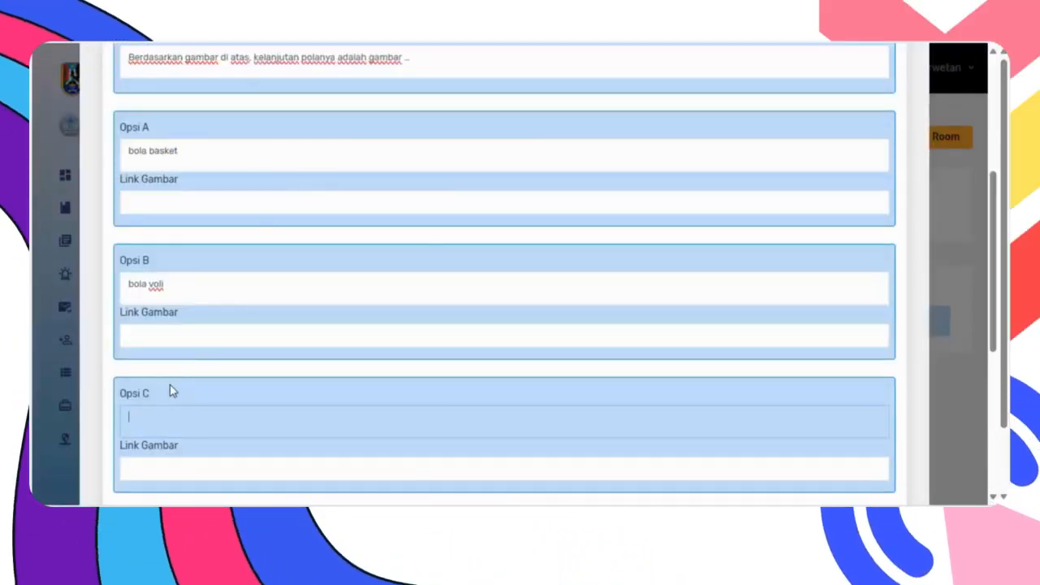
key(ctrl+v)
Copy the answer "bola kasti" from question 1 of the SAT Matematika sheet into Opsi D
scroll(189, 390, down, 2)
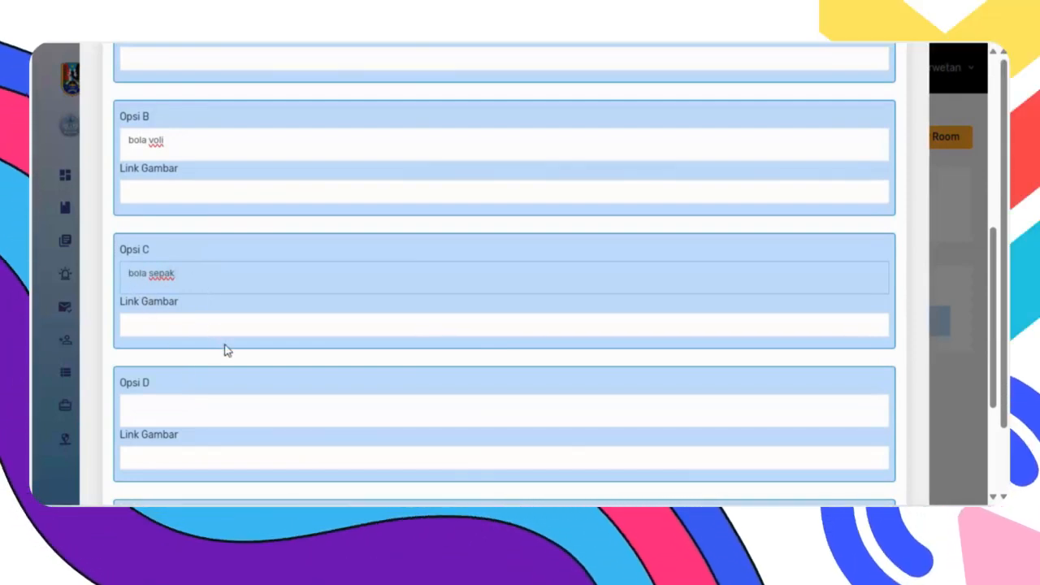
scroll(224, 348, down, 1)
key(alt+Tab)
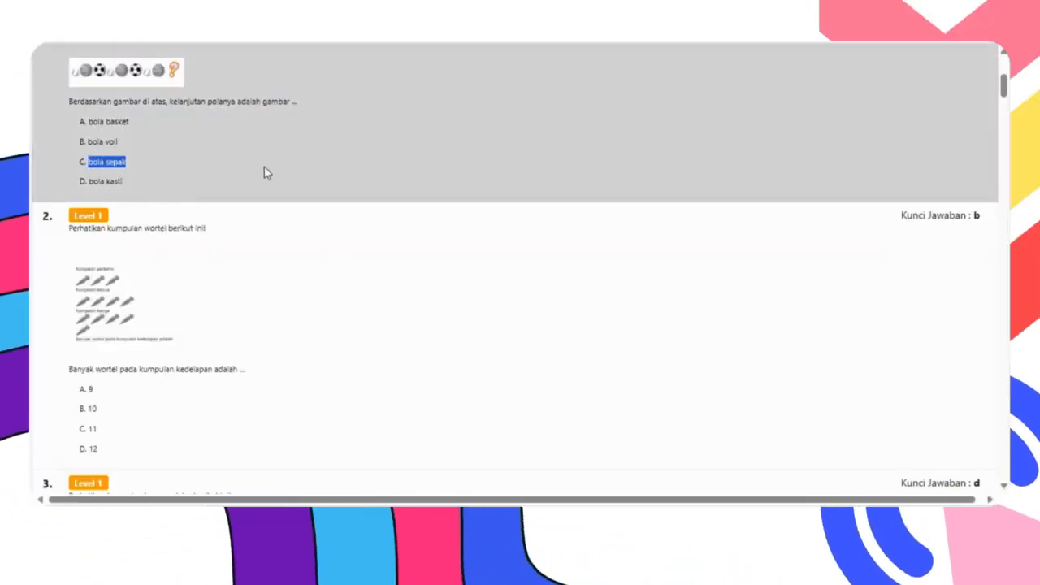
drag(91, 183, 109, 182)
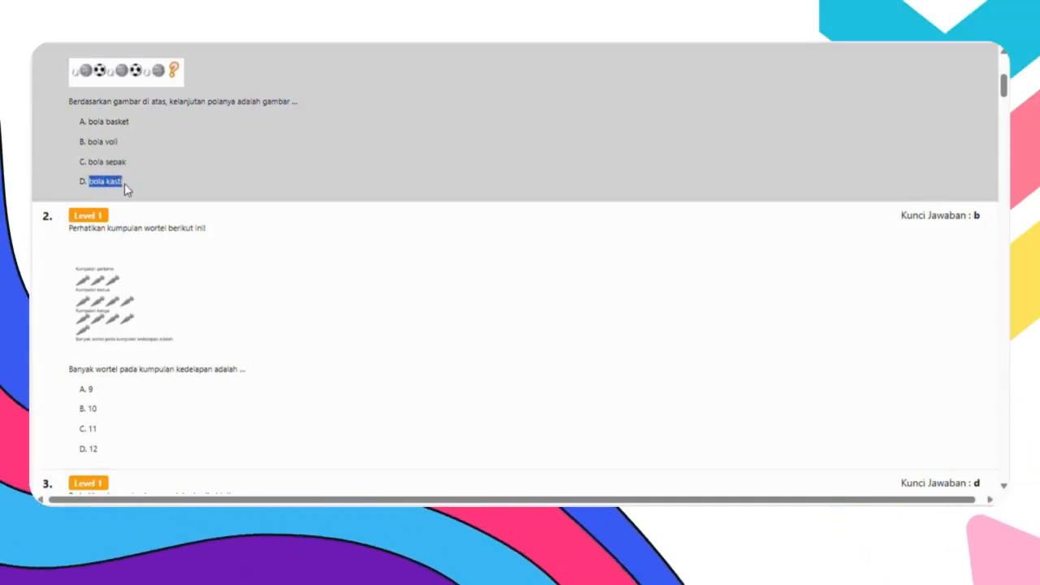
key(ctrl+c)
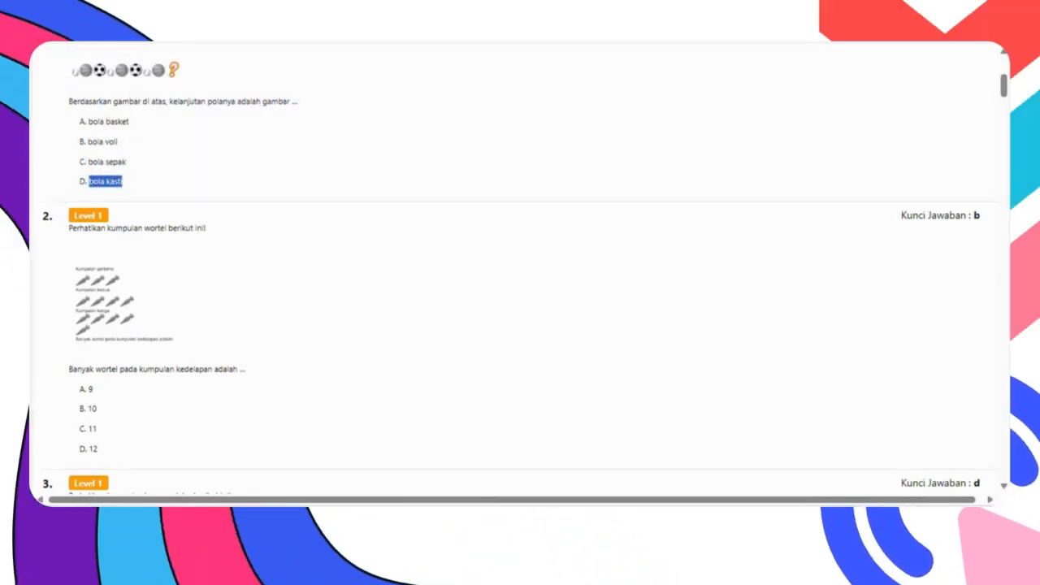
key(alt+Tab)
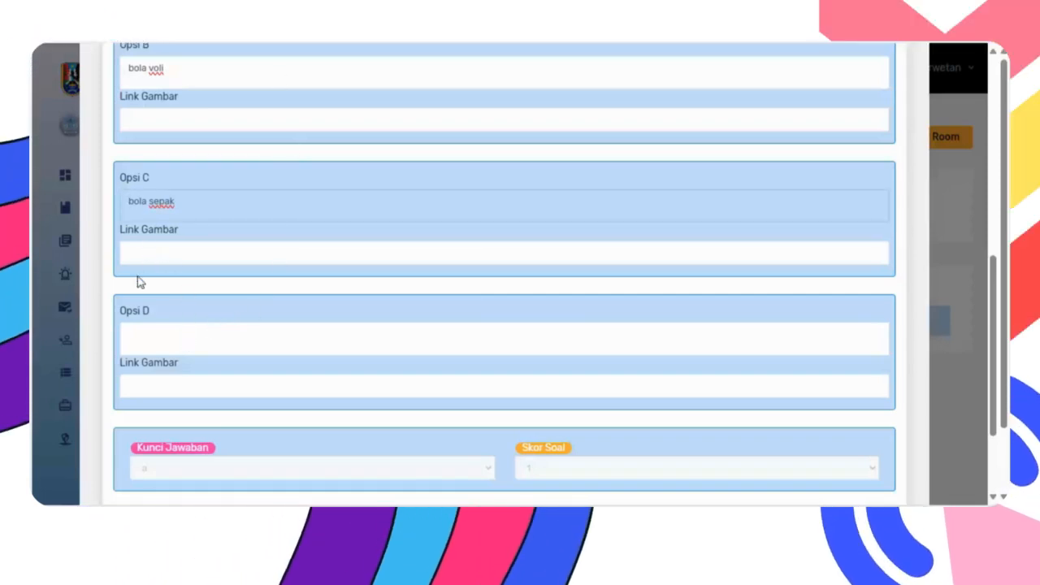
click(136, 341)
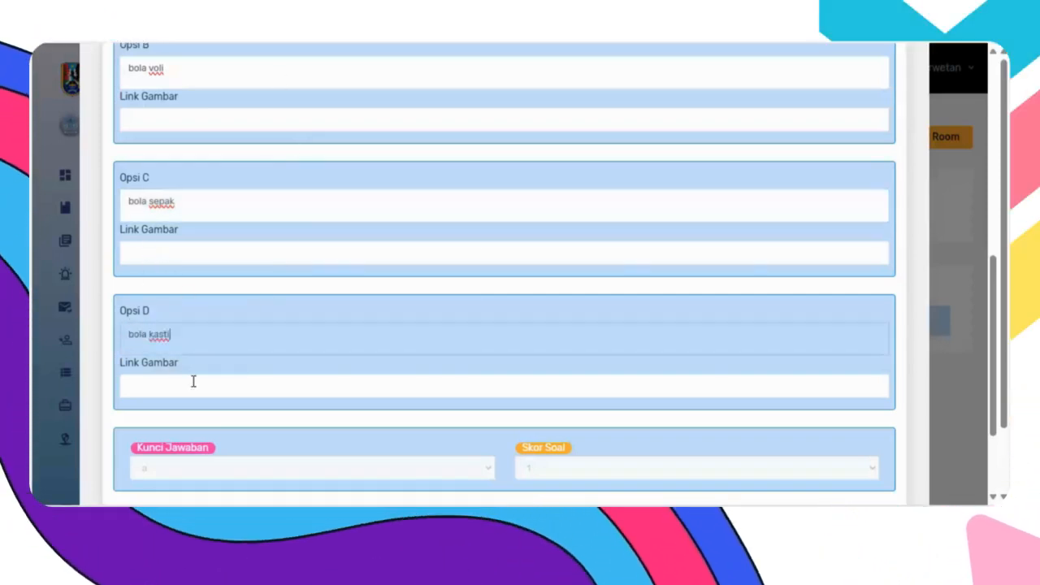
Set the question's Kunci Jawaban to c and Skor Soal to 1, and save the multiple-choice question
scroll(171, 370, down, 2)
click(214, 339)
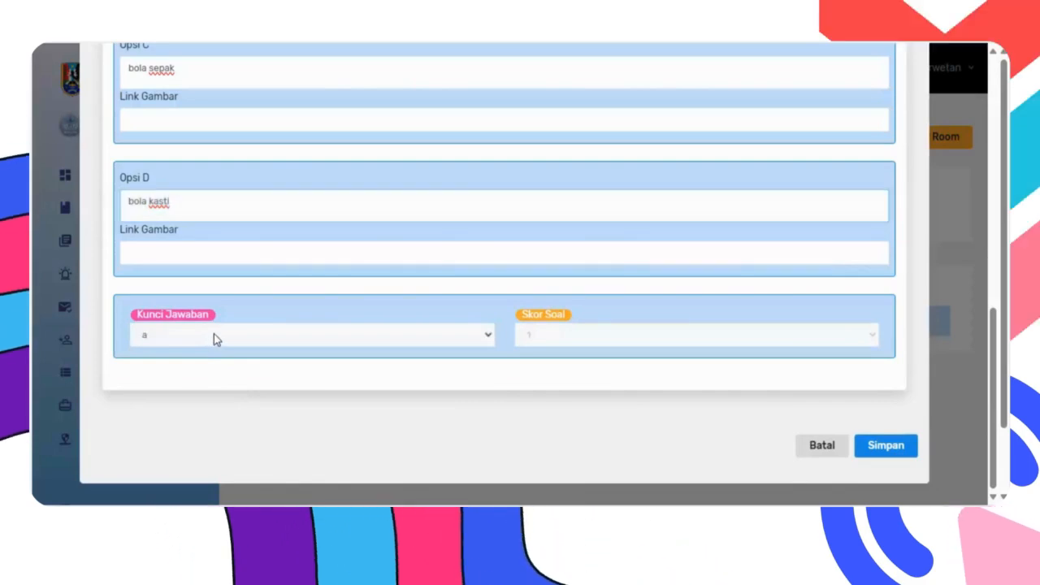
click(218, 331)
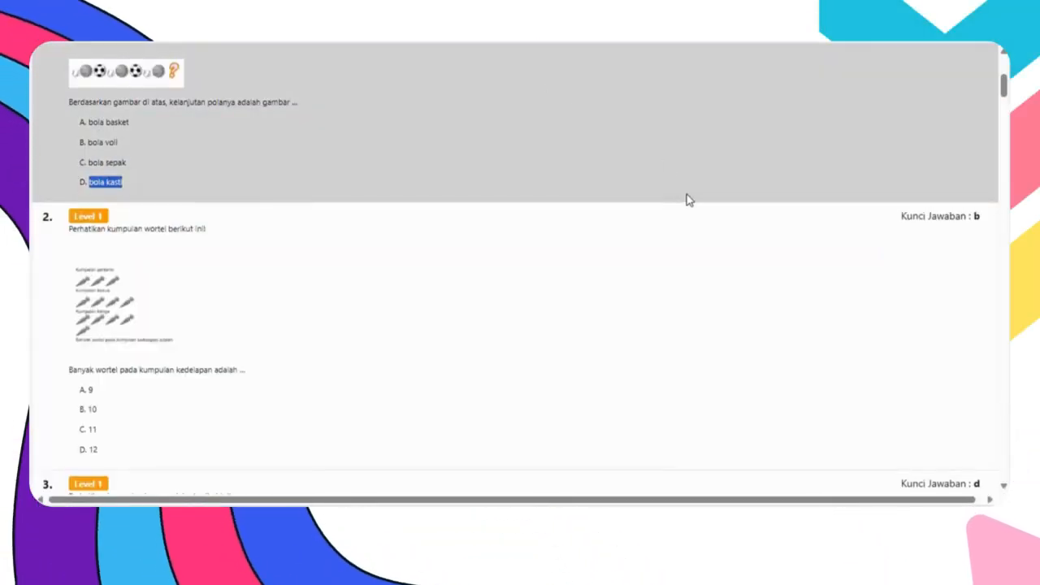
scroll(813, 195, up, 2)
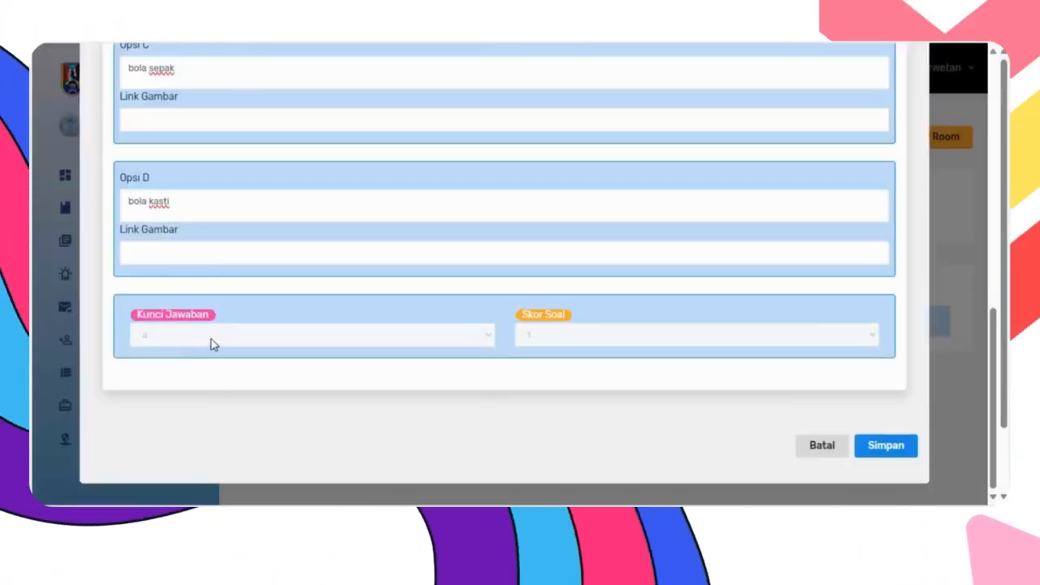
click(211, 345)
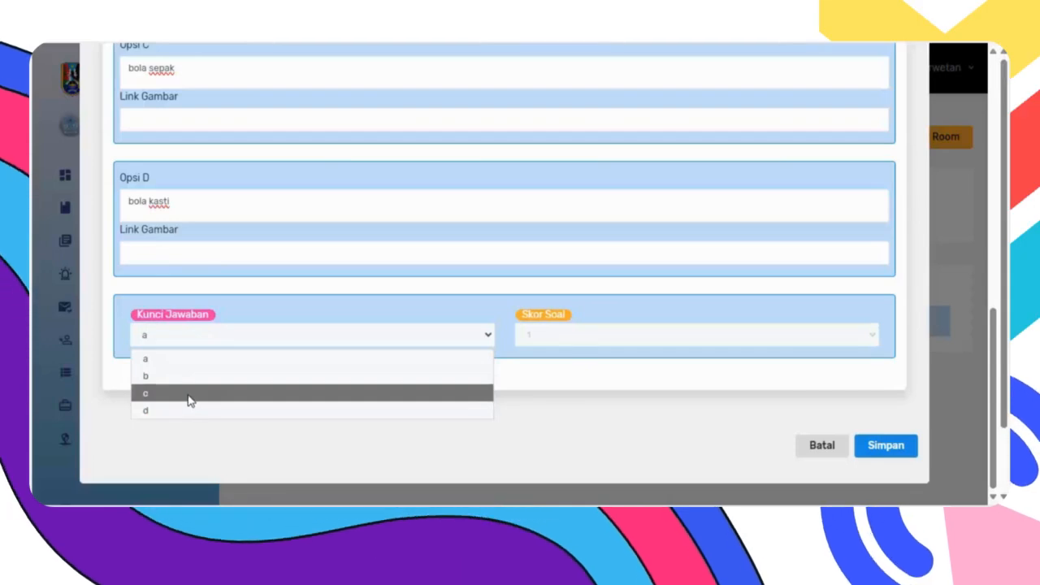
click(188, 398)
click(589, 339)
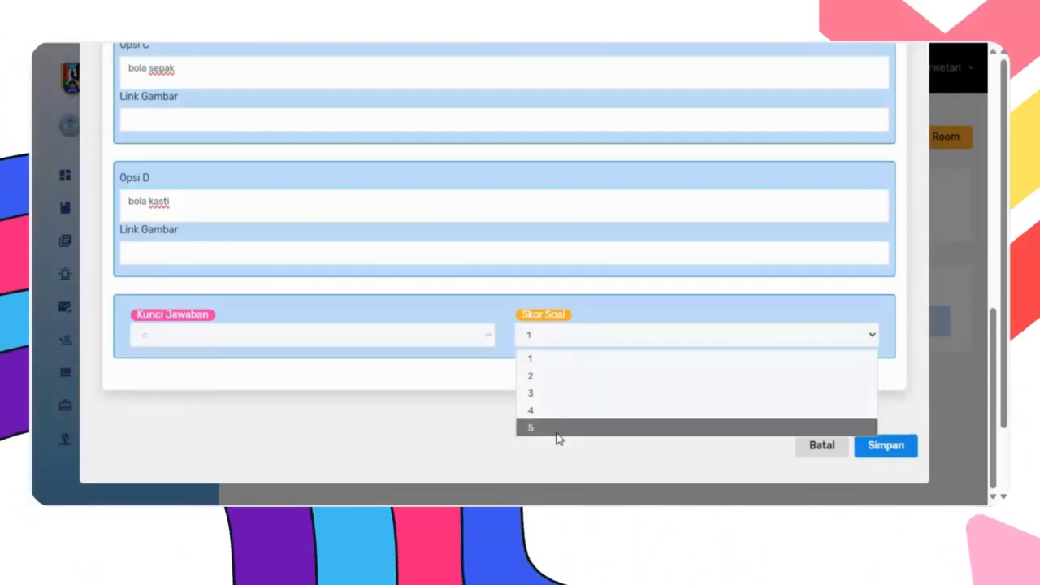
click(544, 360)
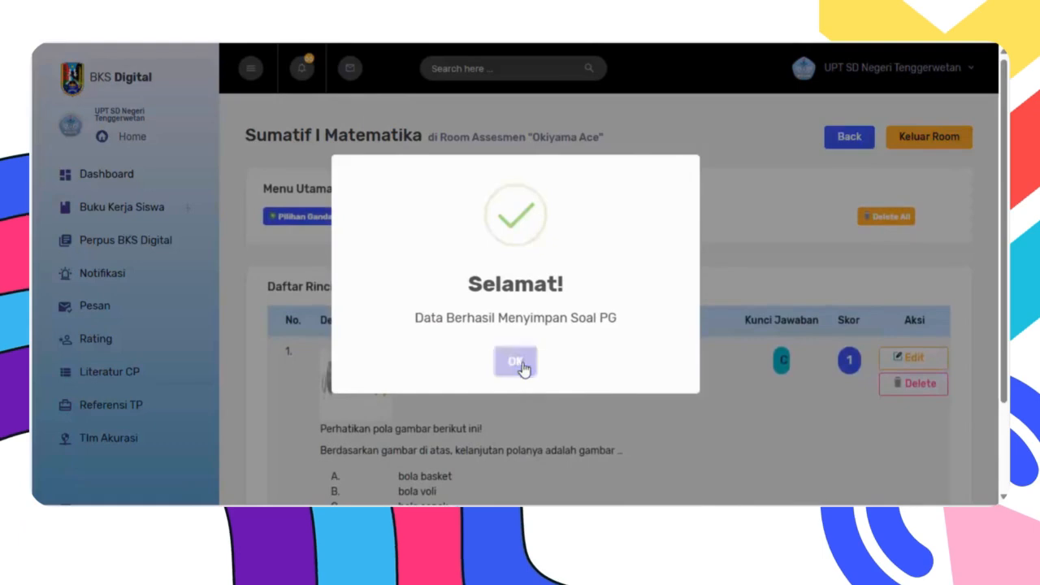
click(518, 365)
Review the saved question 1 in the question list and its edit form, leaving it without changes
scroll(557, 367, down, 2)
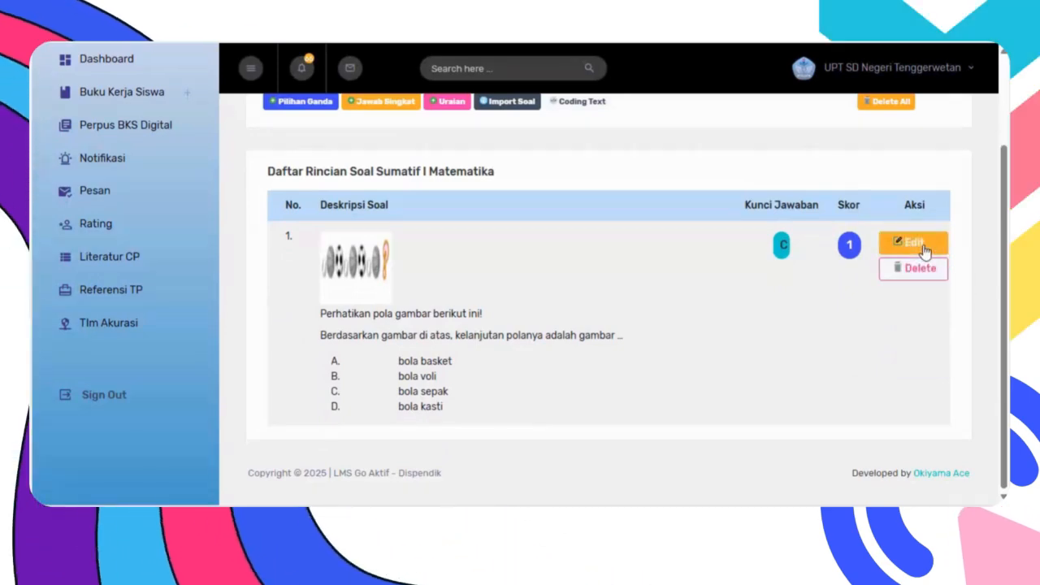
click(925, 245)
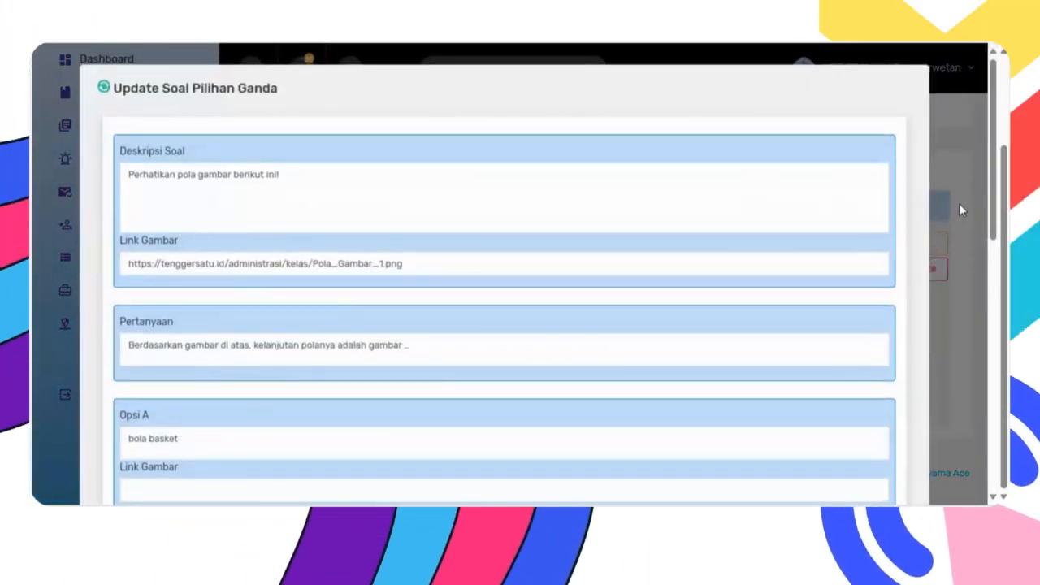
click(959, 211)
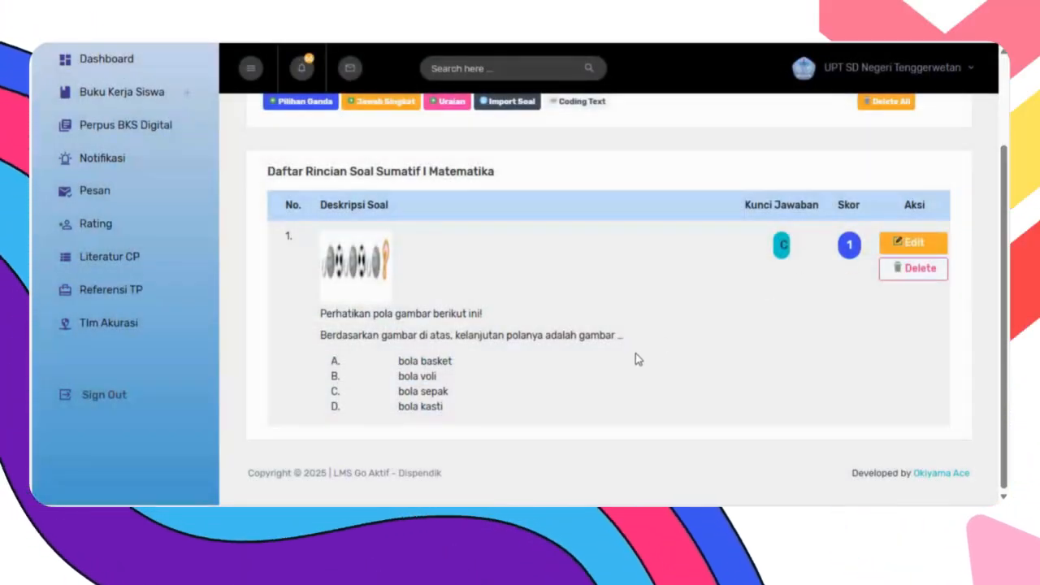
scroll(637, 360, up, 1)
scroll(637, 359, up, 1)
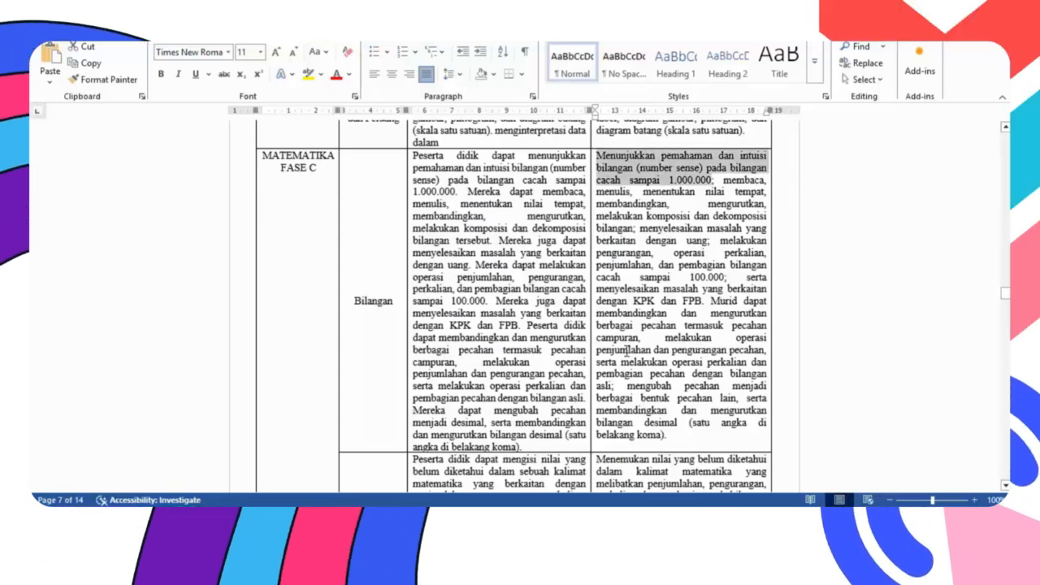
Switch to the Word document and copy the sentence from "Murid dapat mengidentifikasi" to "sampai 100." in the Matematika Fase B Aljabar row's last column
scroll(627, 352, up, 4)
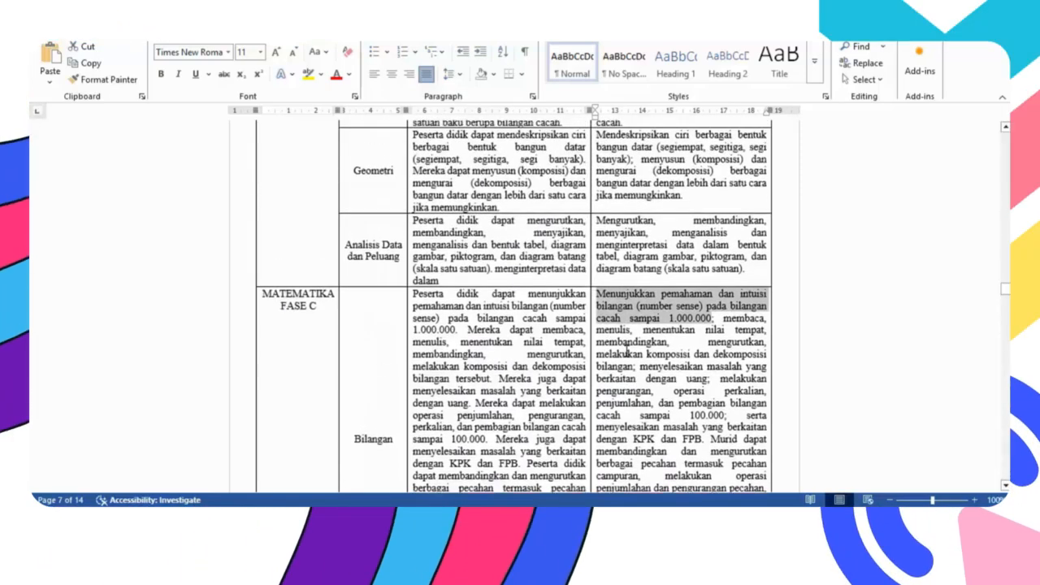
scroll(627, 352, up, 3)
scroll(627, 350, up, 6)
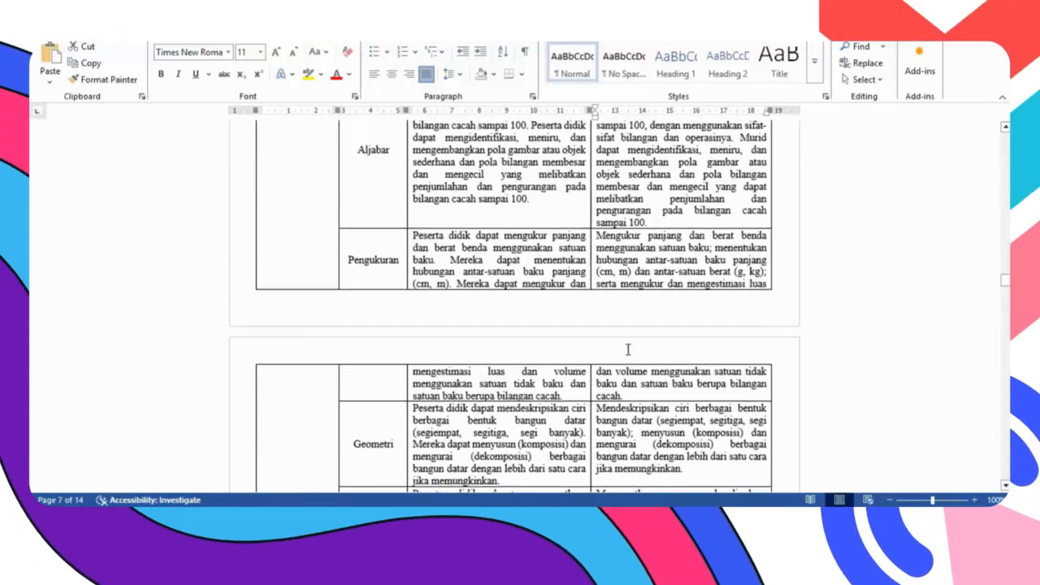
scroll(664, 347, up, 3)
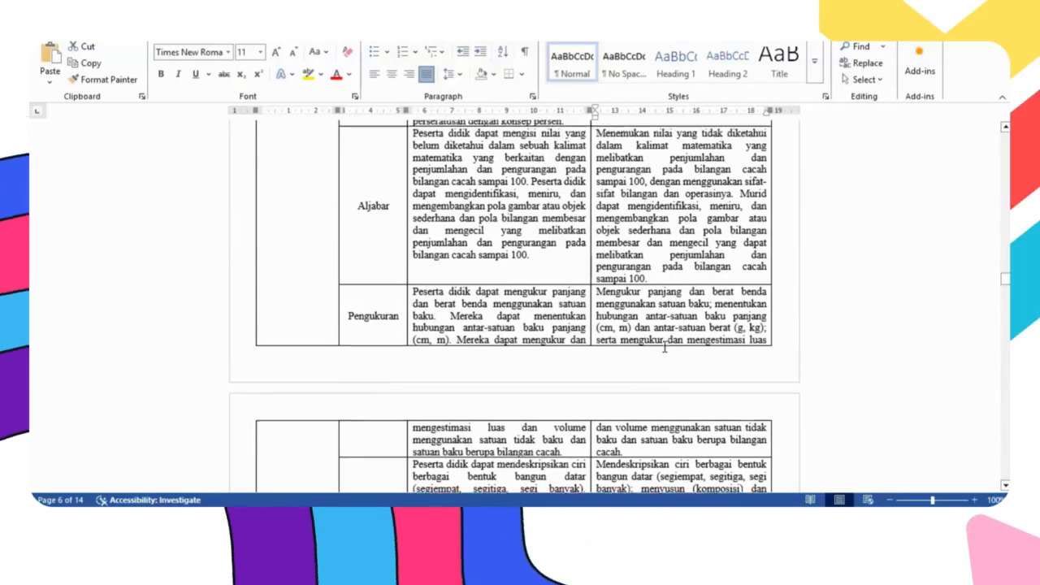
scroll(664, 347, up, 8)
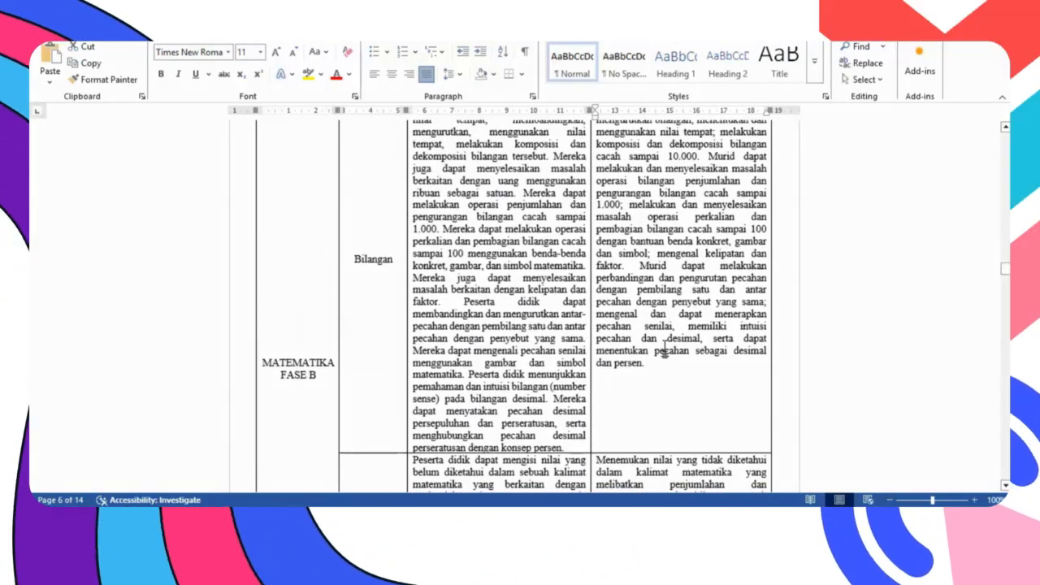
scroll(664, 349, down, 7)
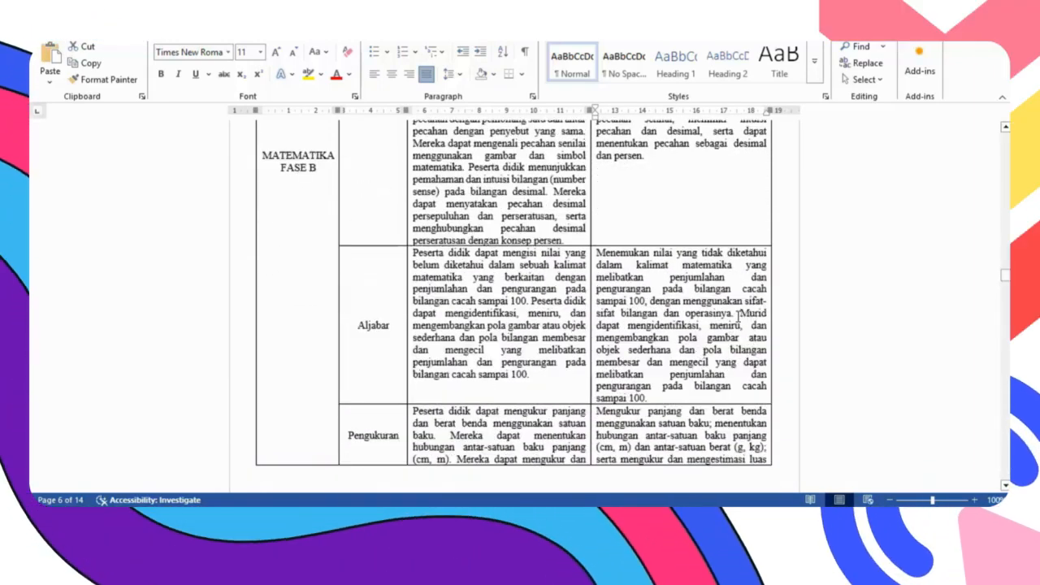
drag(741, 313, 764, 324)
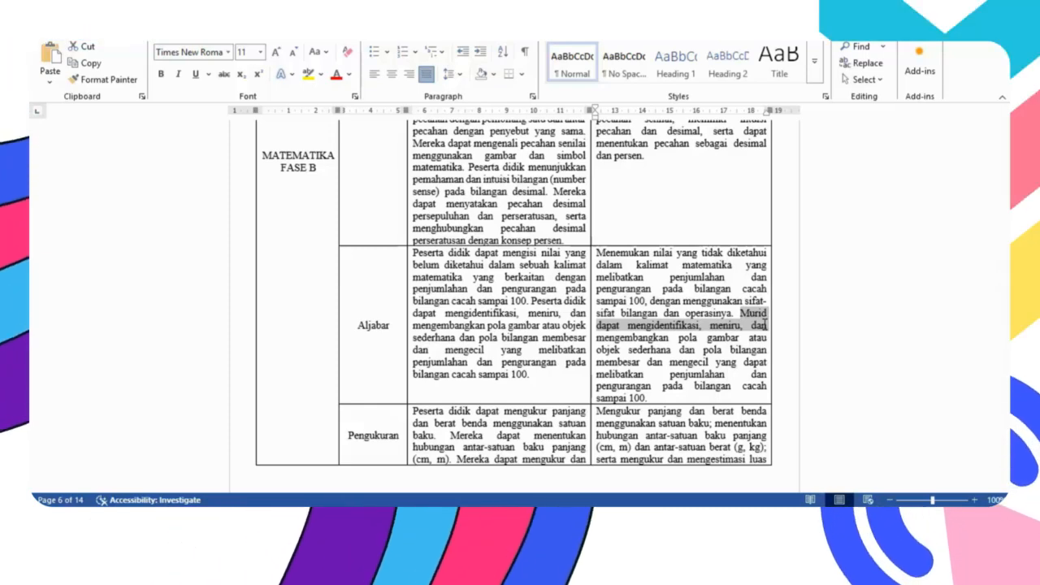
drag(764, 325, 764, 337)
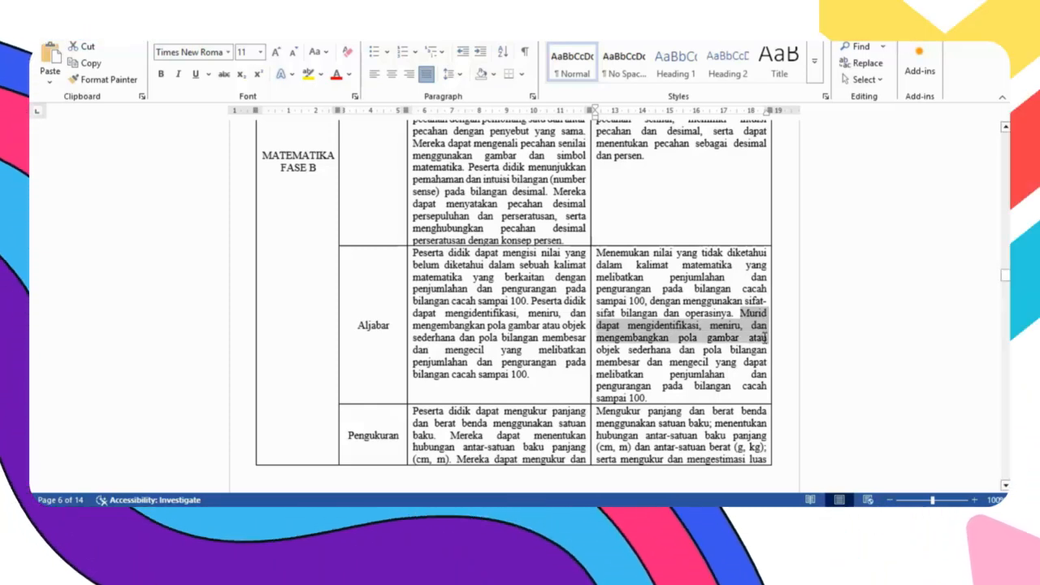
drag(765, 336, 754, 387)
key(ctrl+c)
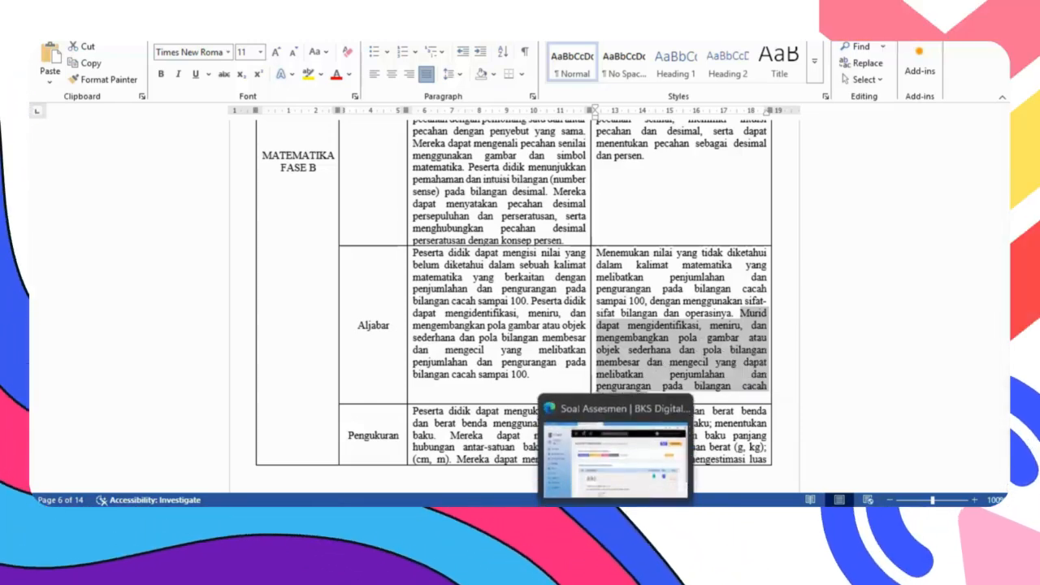
Switch back to BKS Digital and return from the Sumatif I Matematika questions to the online assessment list
click(616, 447)
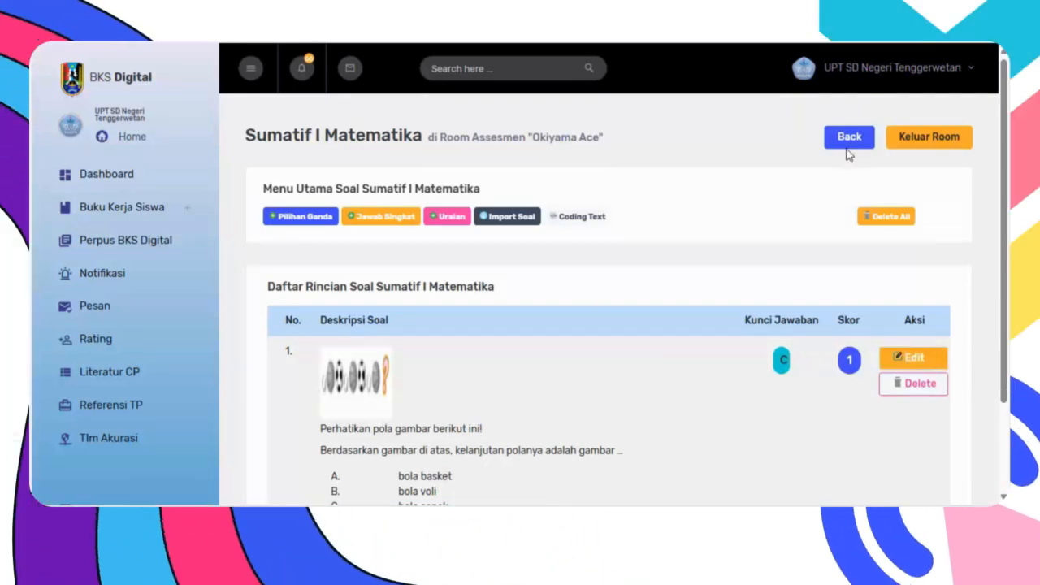
click(849, 141)
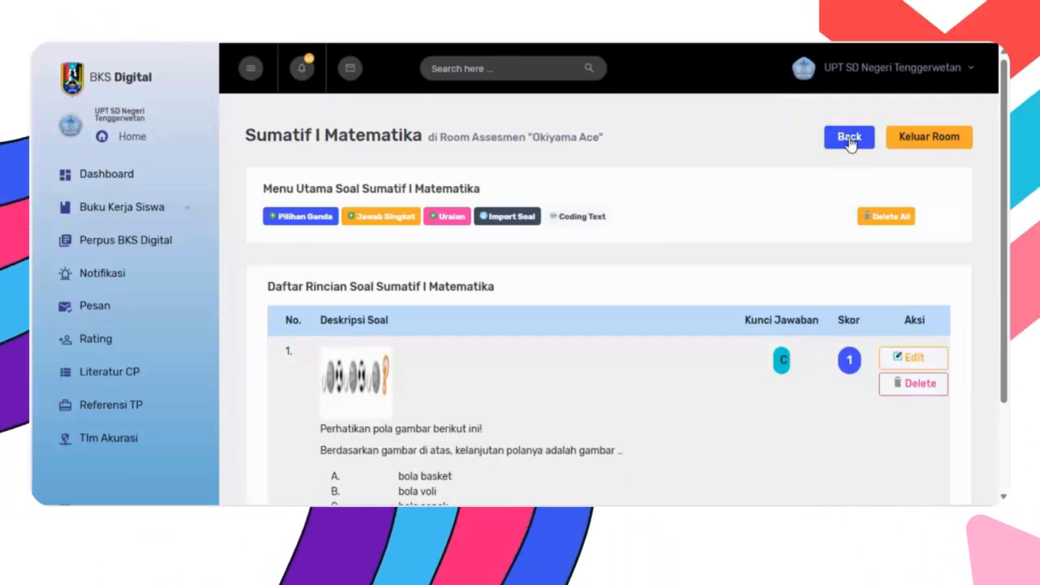
scroll(715, 337, down, 3)
scroll(716, 338, up, 2)
scroll(716, 338, down, 2)
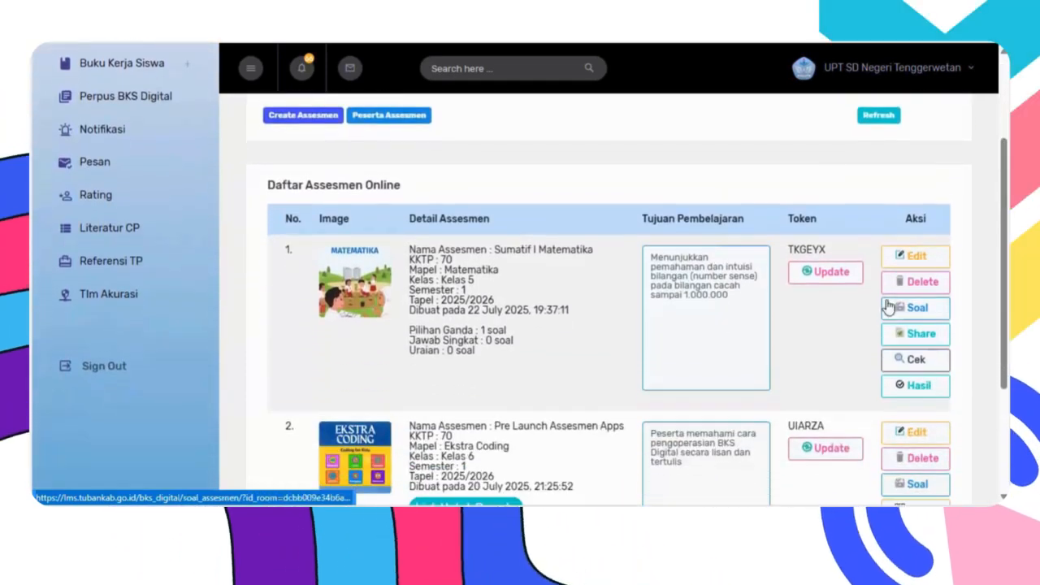
Replace Sumatif I Matematika's Tujuan Pembelajaran with the copied sentence beginning "Murid dapat mengidentifikasi, meniru, dan mengembangkan pola gambar atau objek sederhana"
click(914, 257)
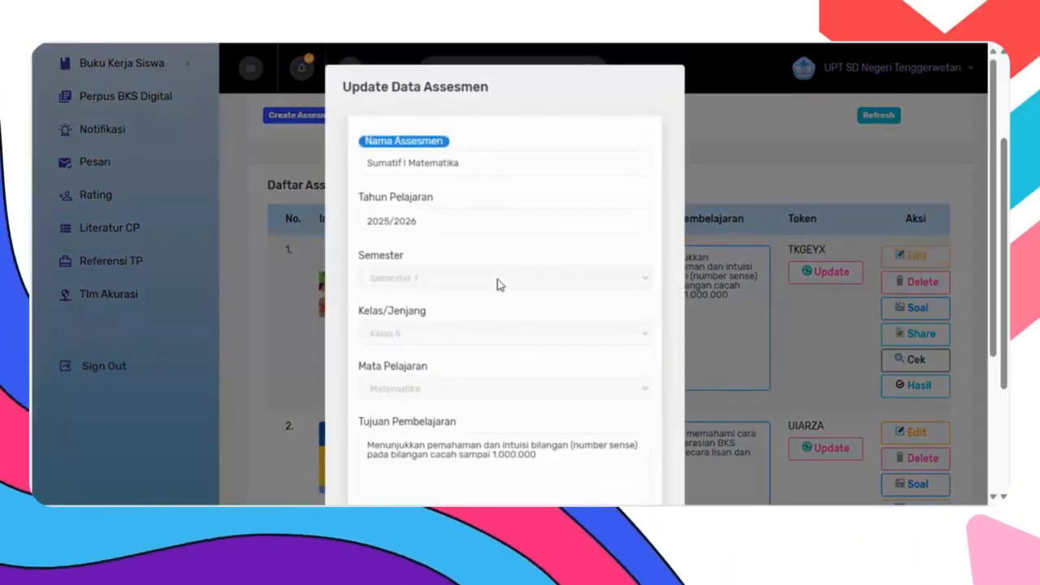
scroll(496, 293, down, 3)
triple_click(544, 253)
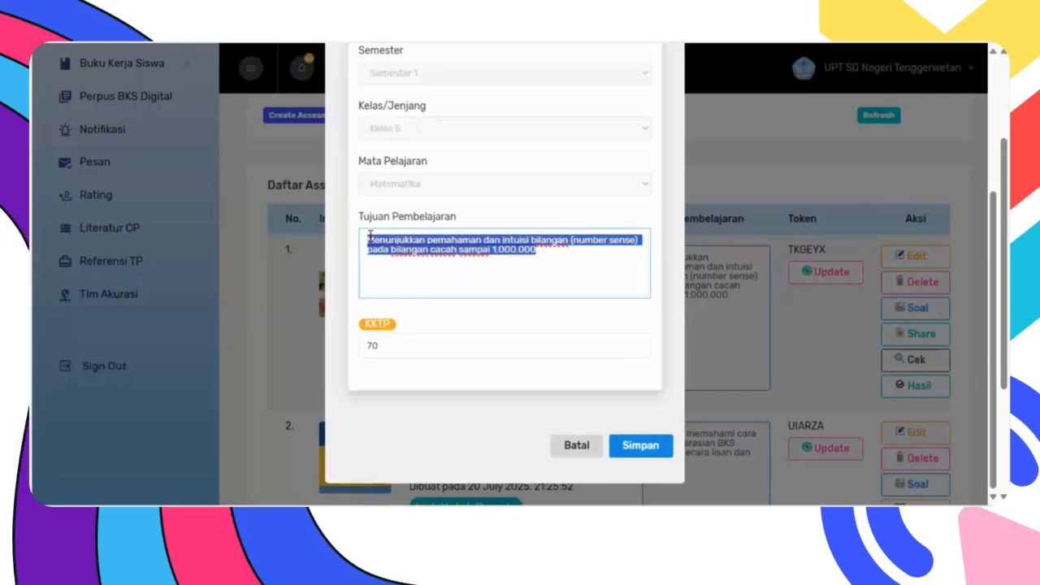
key(ctrl+v)
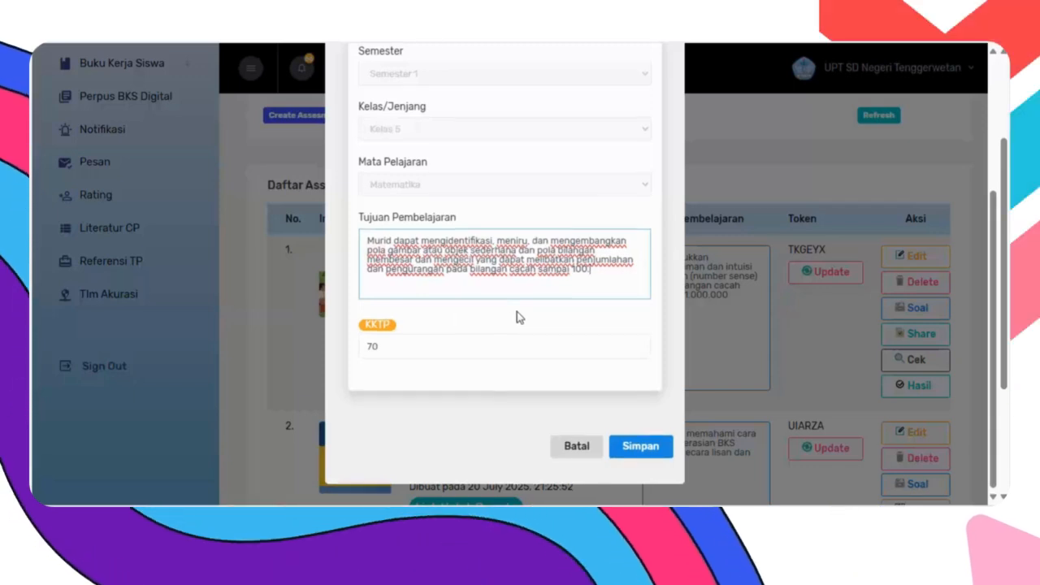
Change Sumatif I Matematika's Kelas/Jenjang to Kelas 4 and save the assessment
scroll(524, 285, up, 1)
click(513, 203)
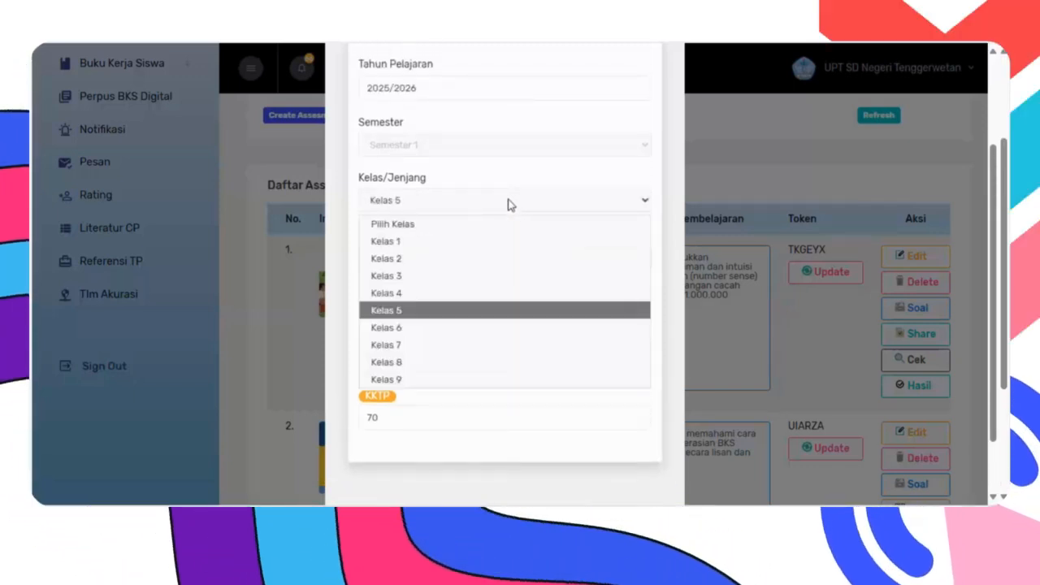
click(471, 296)
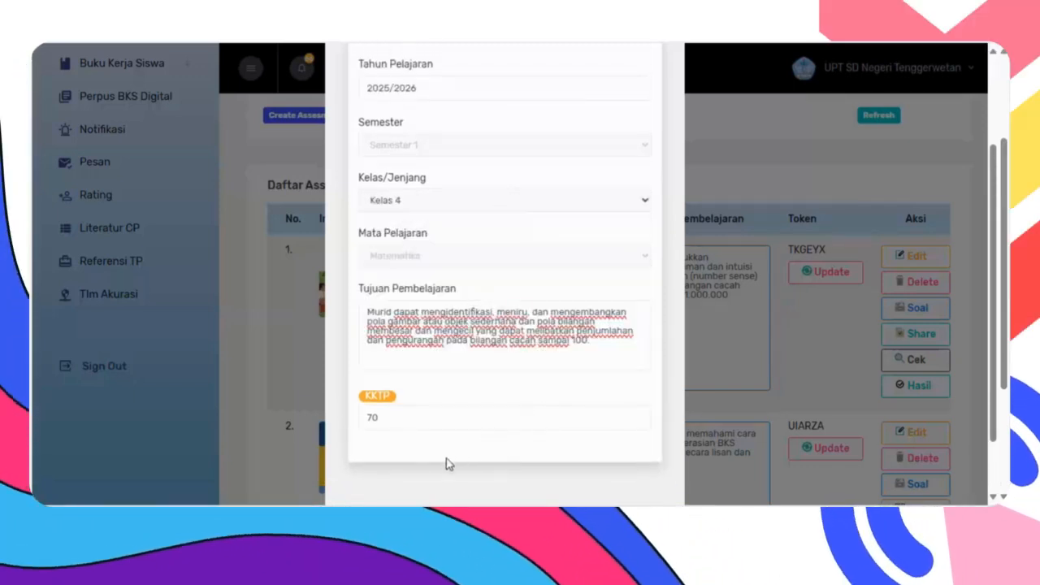
scroll(446, 463, down, 1)
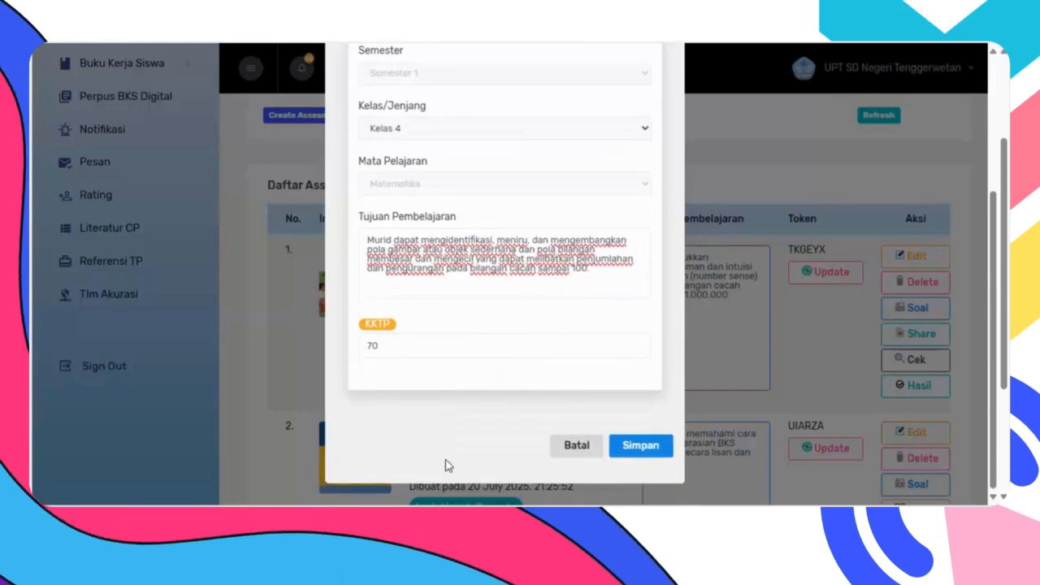
click(641, 449)
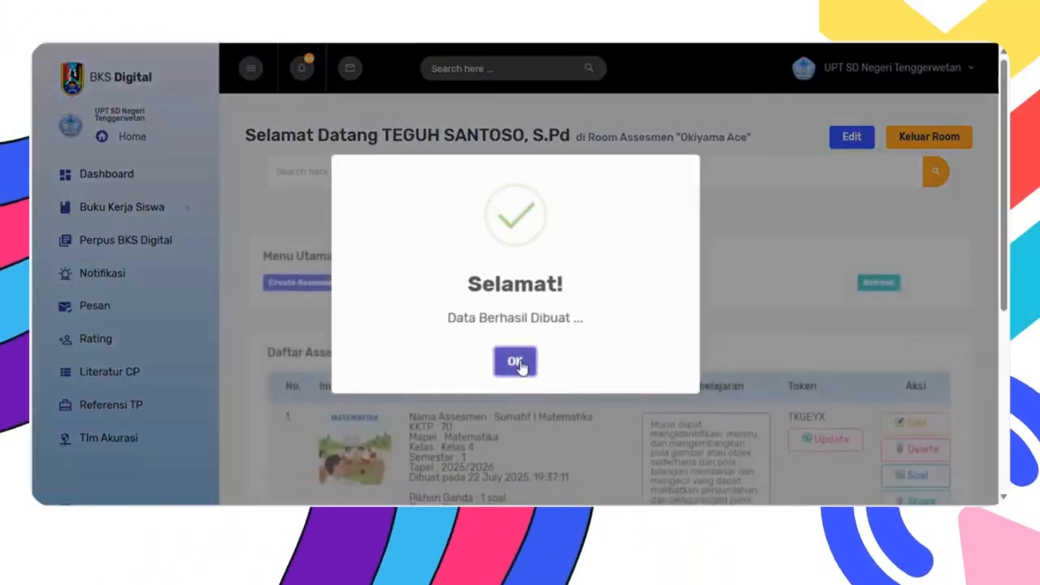
click(516, 361)
Check the updated Sumatif I Matematika entry, open its question list and start a new Jawab Singkat question
scroll(643, 365, down, 2)
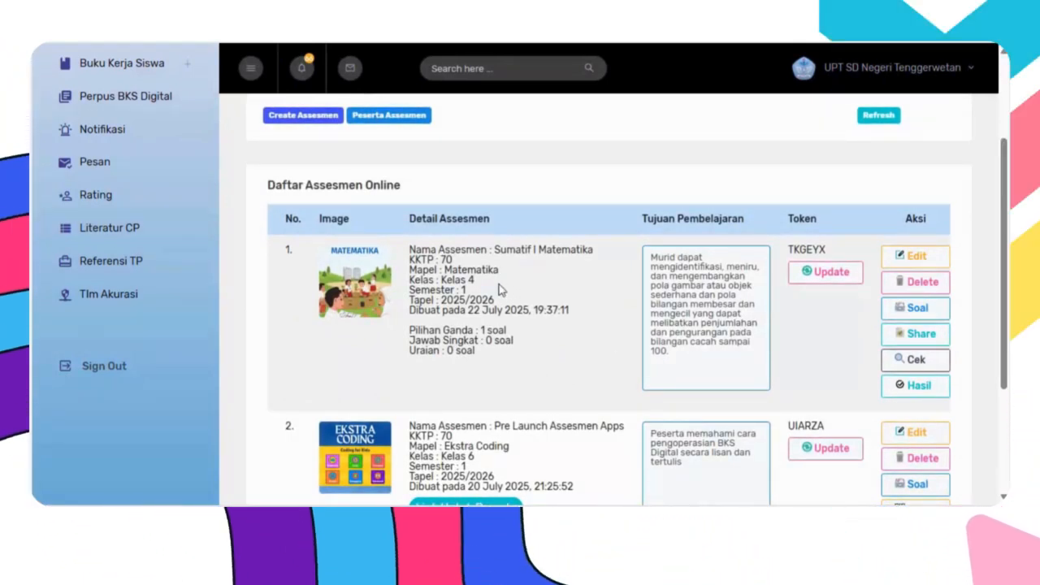
drag(670, 336, 650, 255)
click(824, 368)
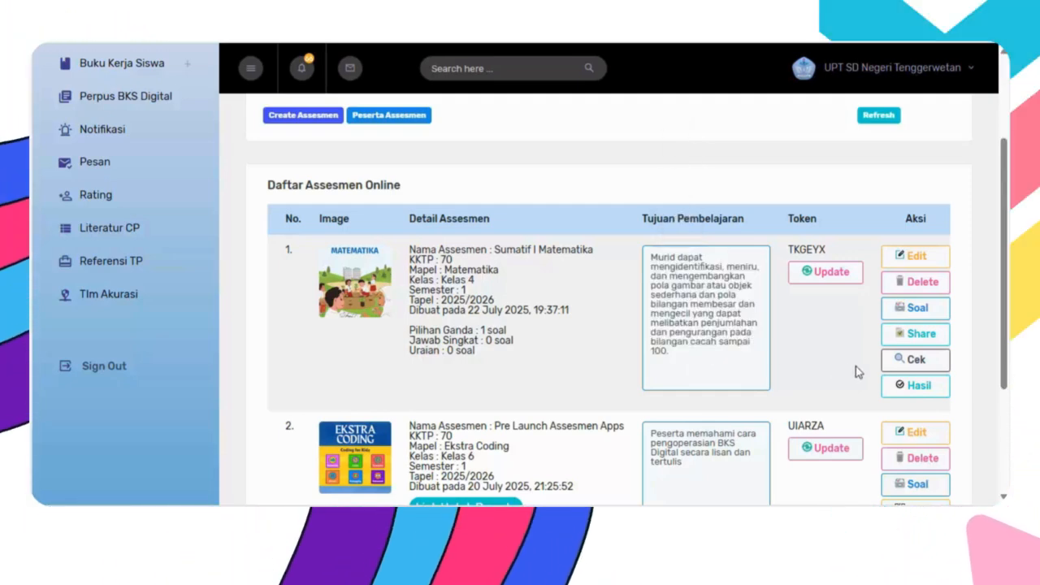
click(916, 307)
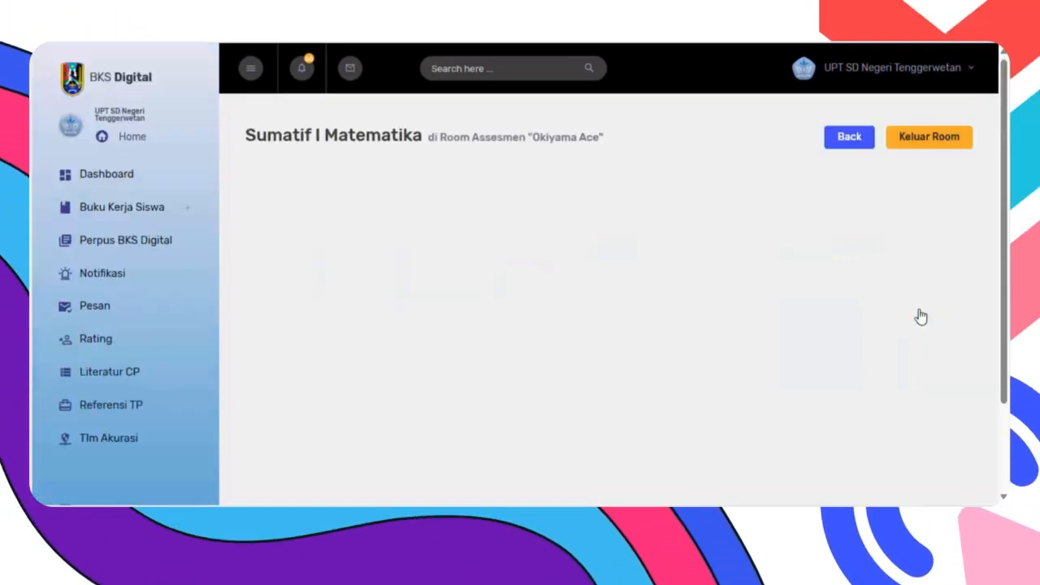
scroll(480, 372, down, 3)
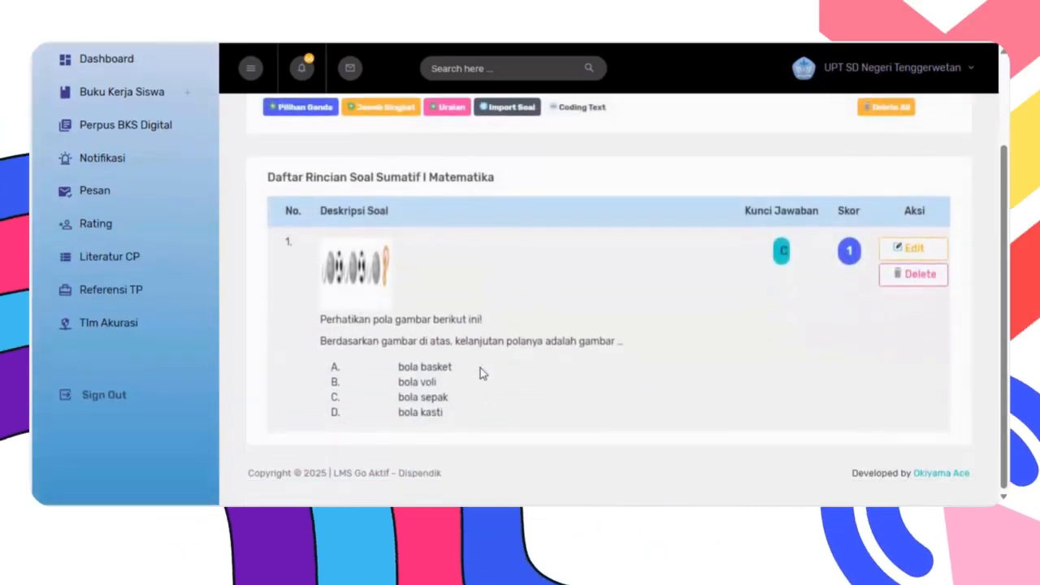
scroll(480, 371, up, 3)
scroll(372, 304, down, 3)
scroll(409, 192, up, 2)
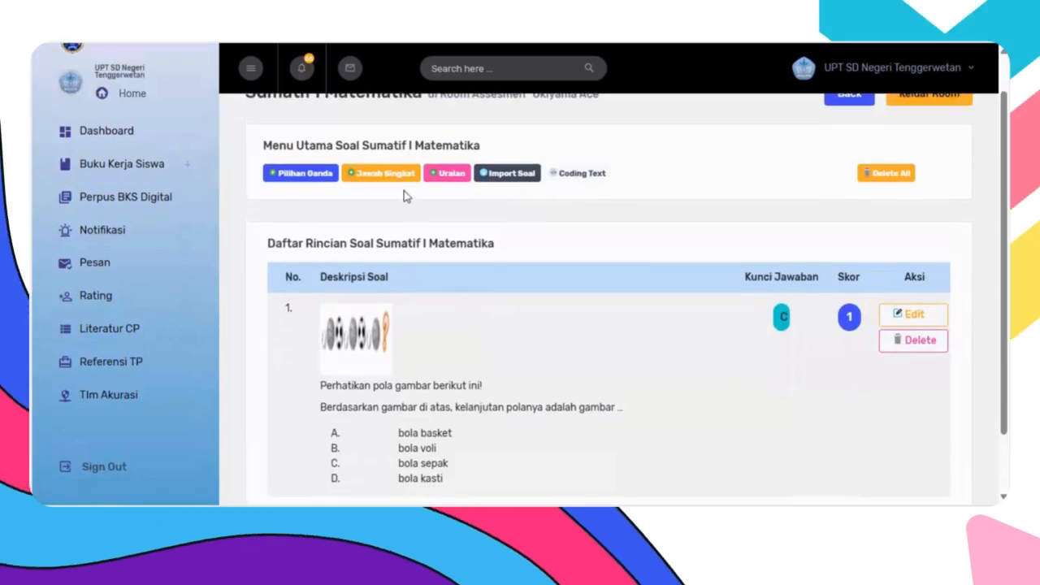
click(386, 175)
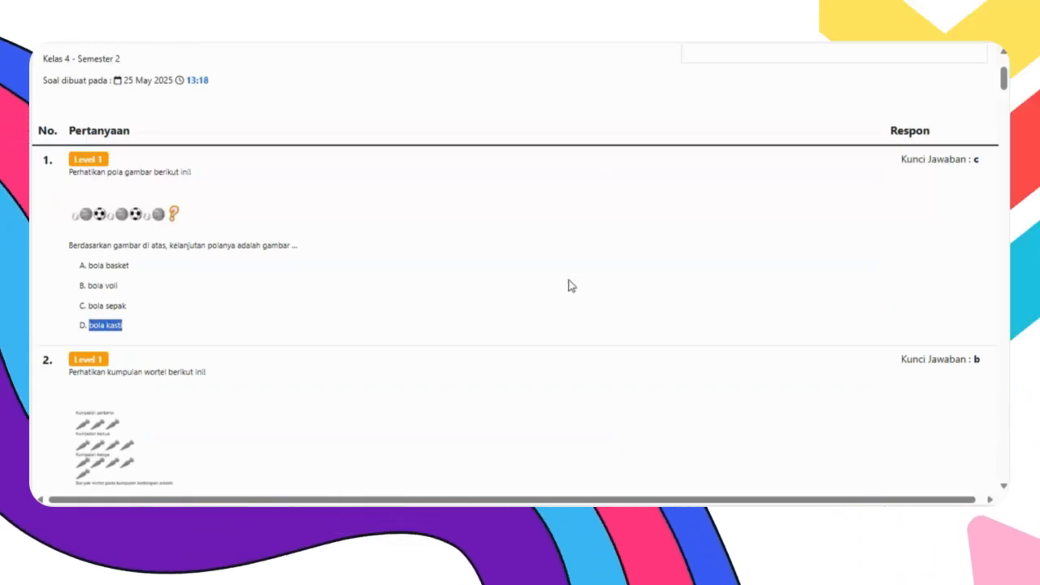
In the SAT Matematika sheet, copy question 11's introductory text from "Perhatikan dan cermati kegiatan" to "tanpa ada celah yang terbuka."
scroll(566, 284, down, 10)
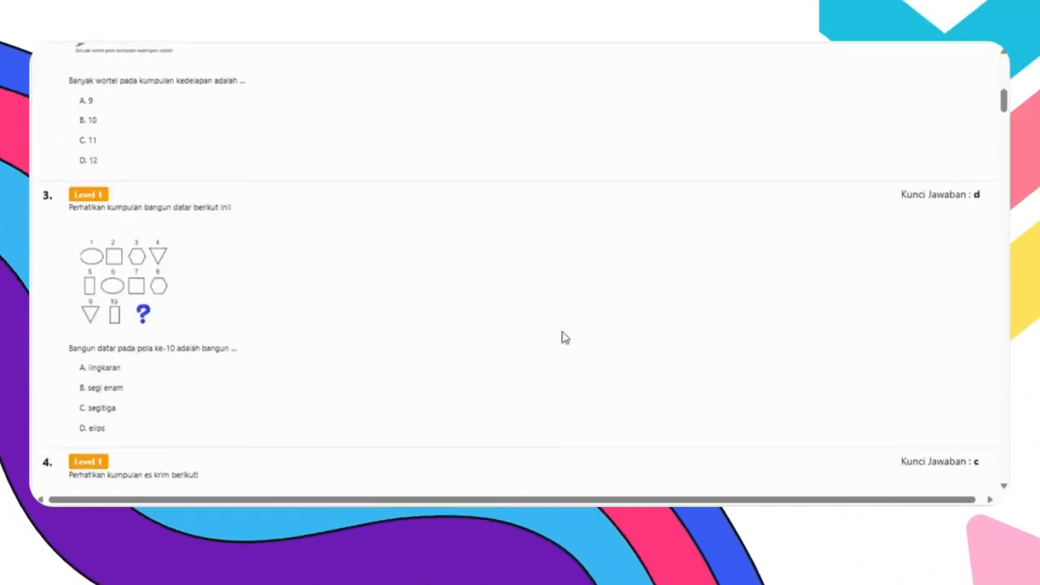
scroll(562, 333, down, 10)
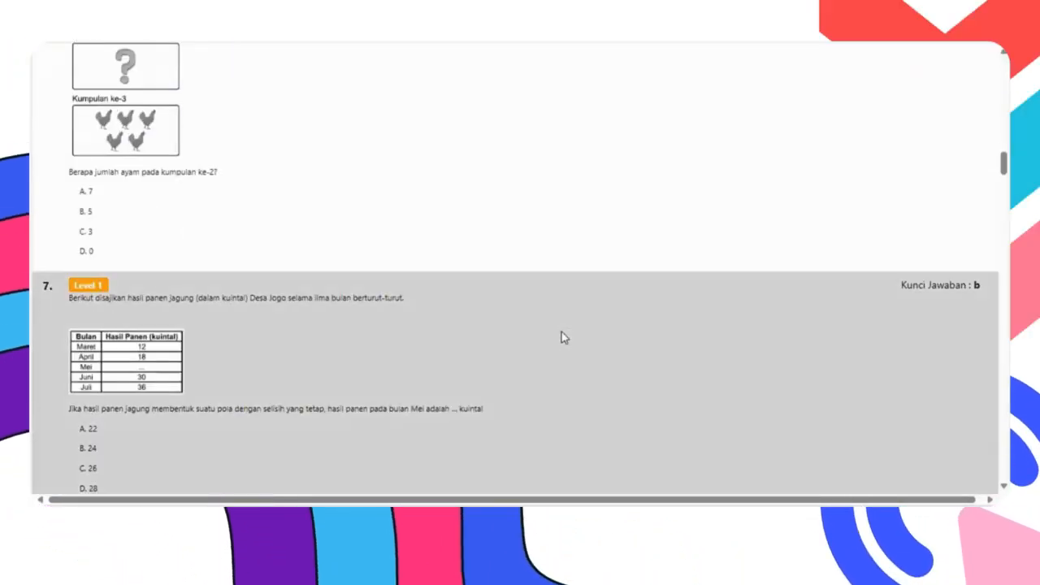
scroll(561, 334, down, 3)
scroll(560, 333, up, 2)
scroll(561, 333, down, 4)
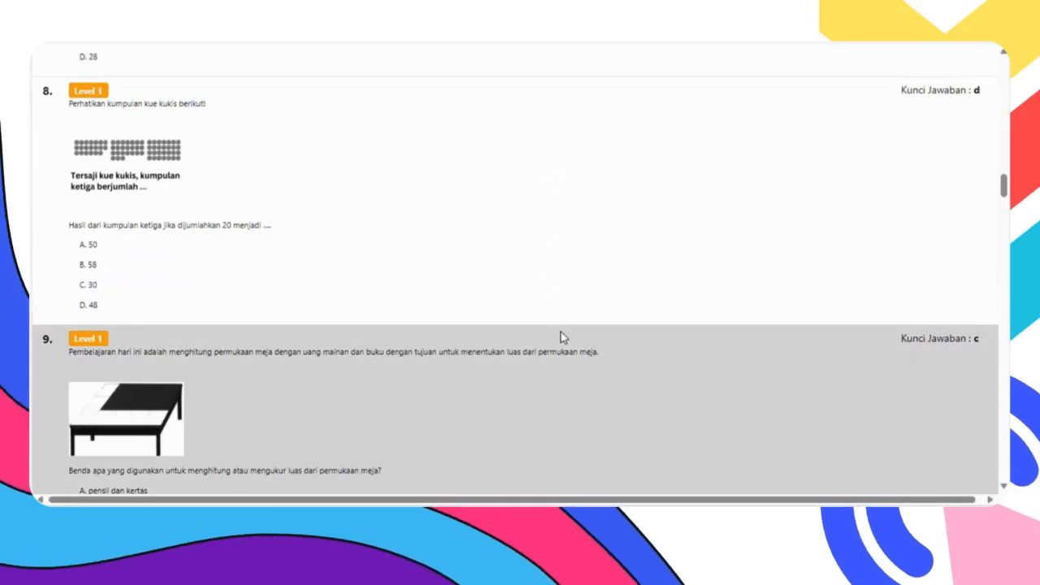
scroll(560, 334, down, 4)
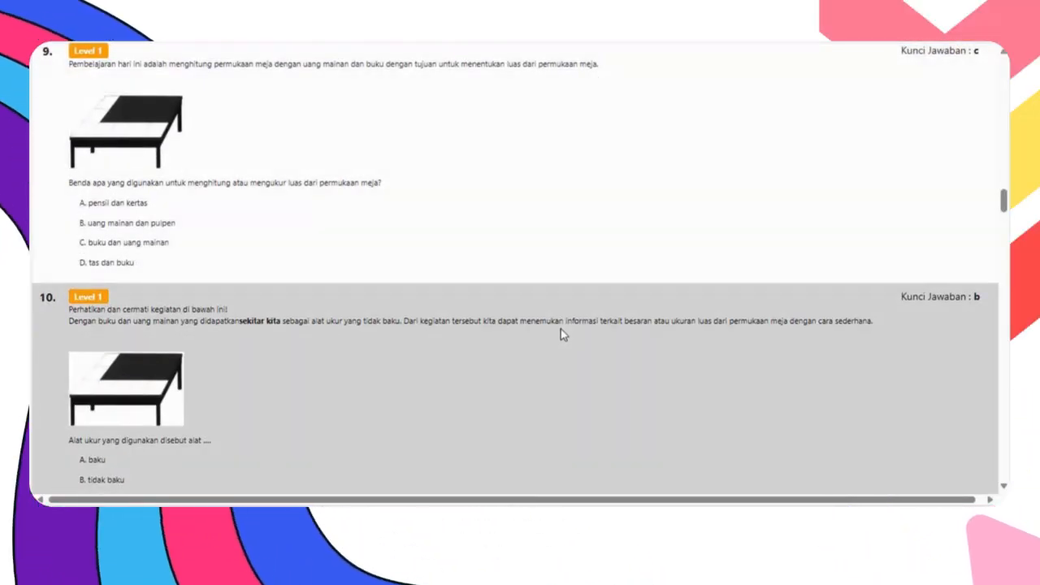
scroll(561, 333, down, 3)
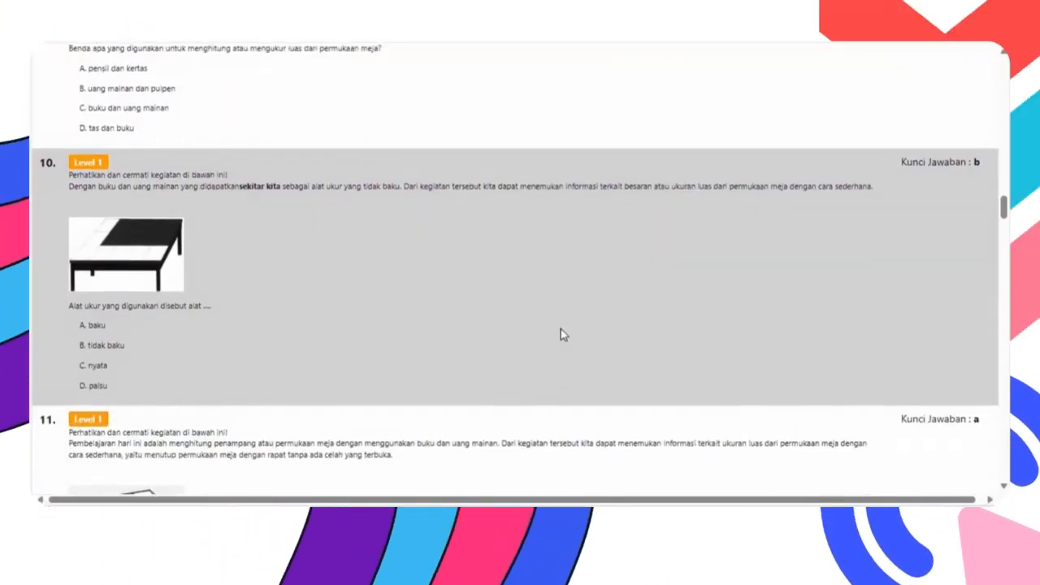
scroll(561, 333, up, 3)
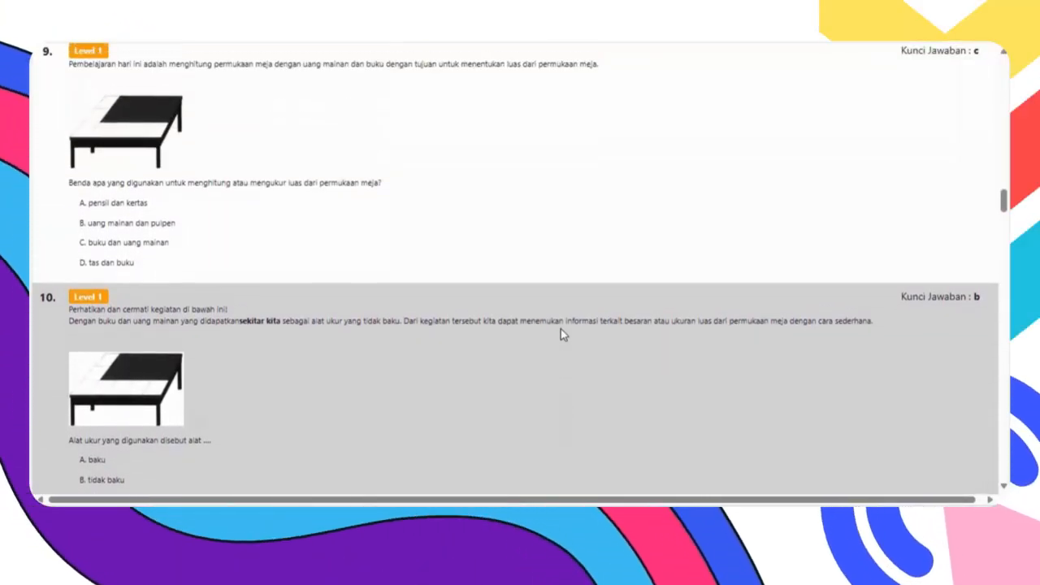
scroll(561, 329, up, 2)
scroll(561, 329, down, 5)
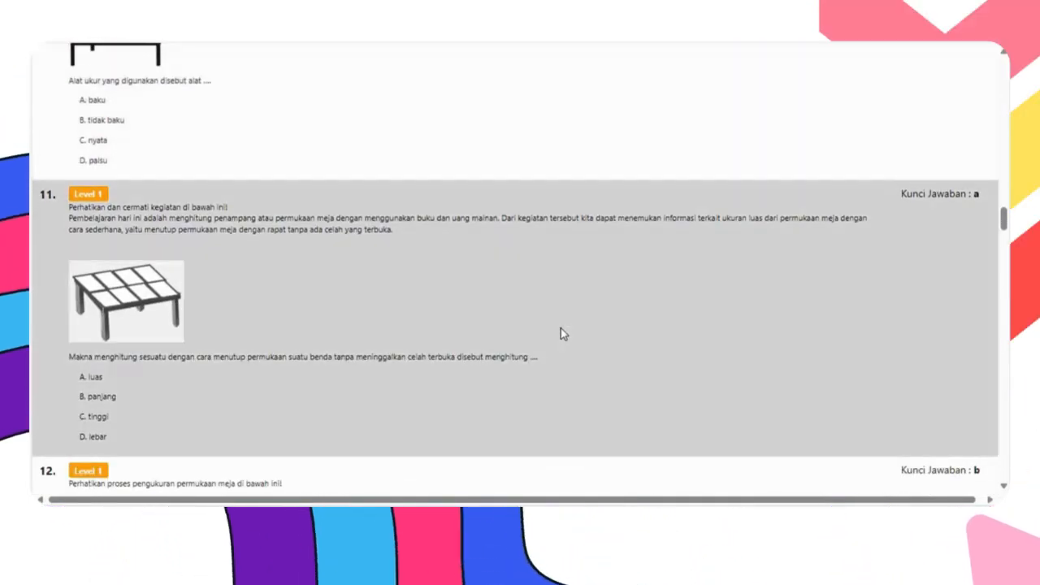
scroll(458, 310, down, 2)
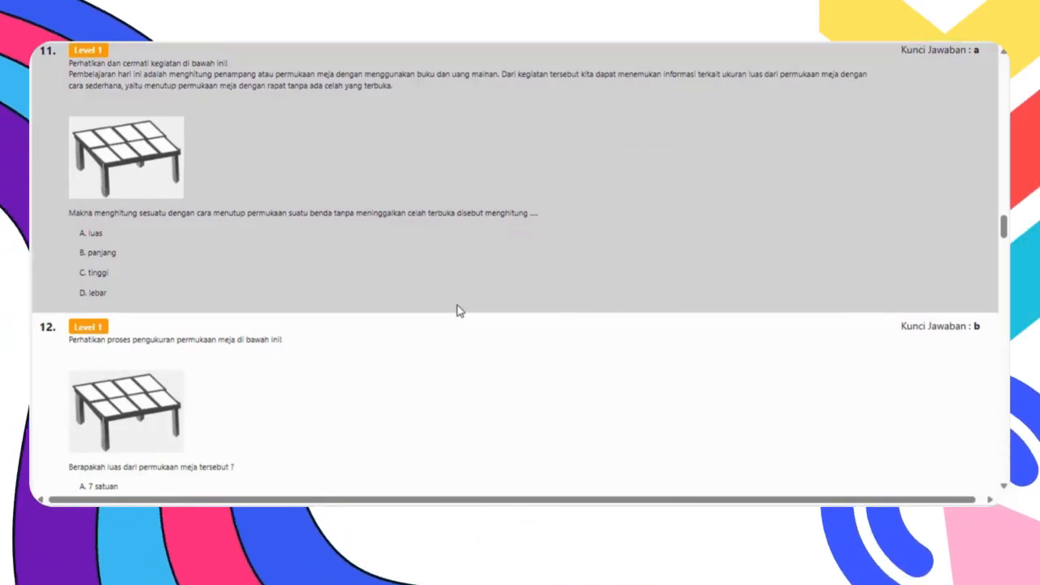
scroll(457, 309, up, 1)
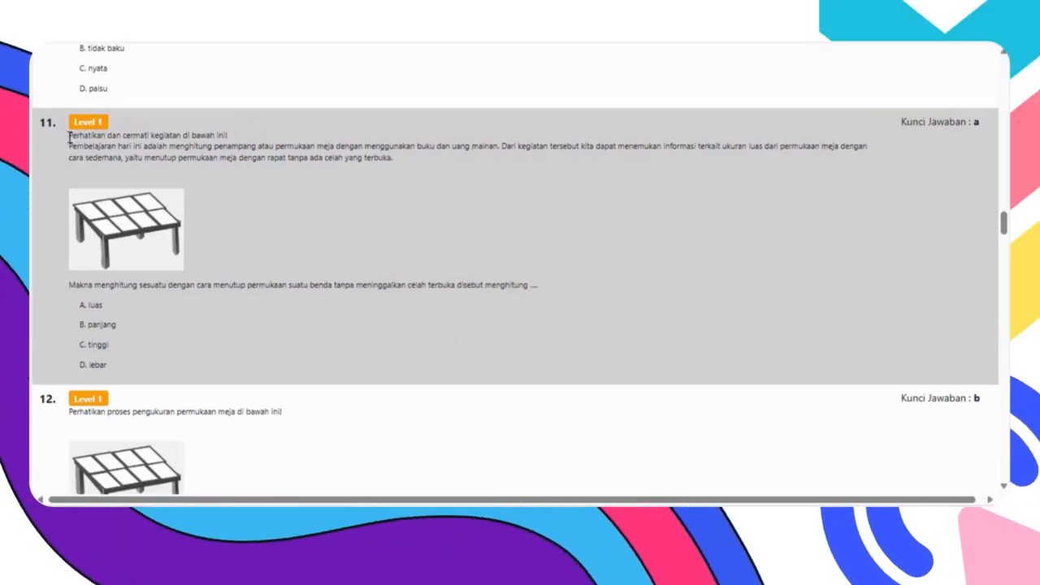
drag(71, 138, 386, 173)
key(ctrl+c)
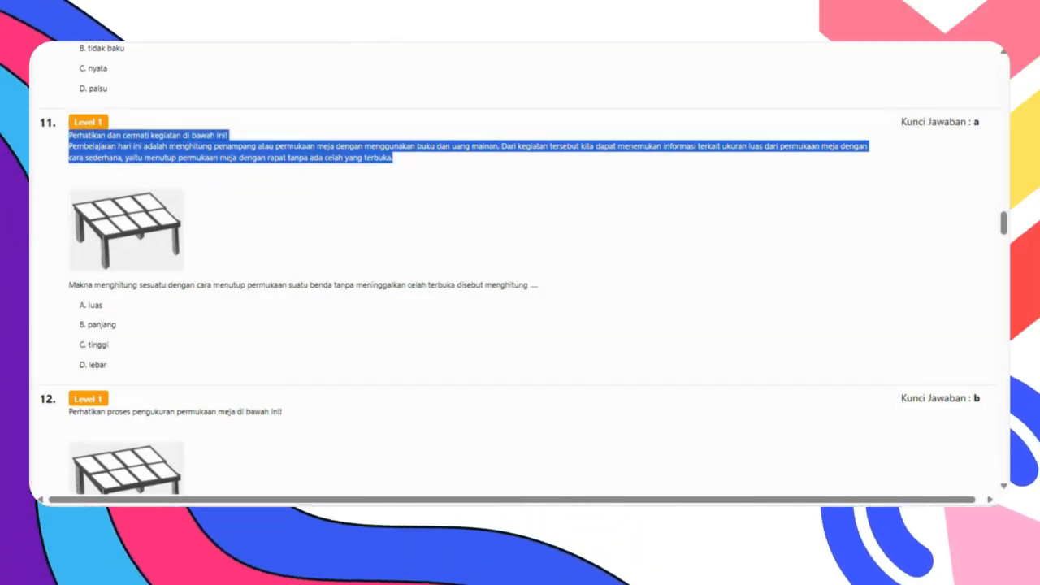
Return to BKS Digital, leave the empty Jawab Singkat form and review the Coding Text reference for line break, italic, bold and underline tags
click(422, 33)
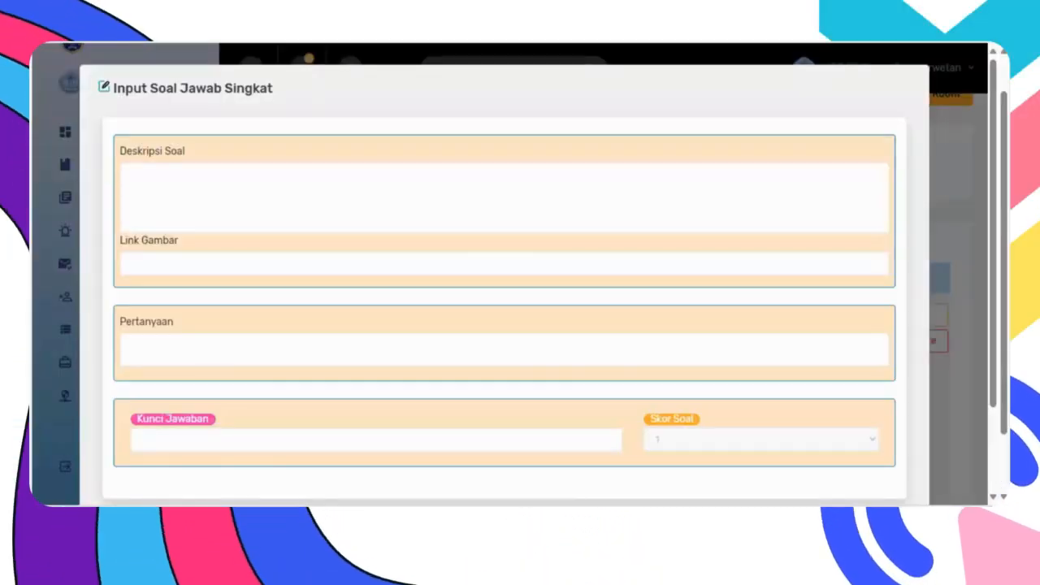
click(952, 113)
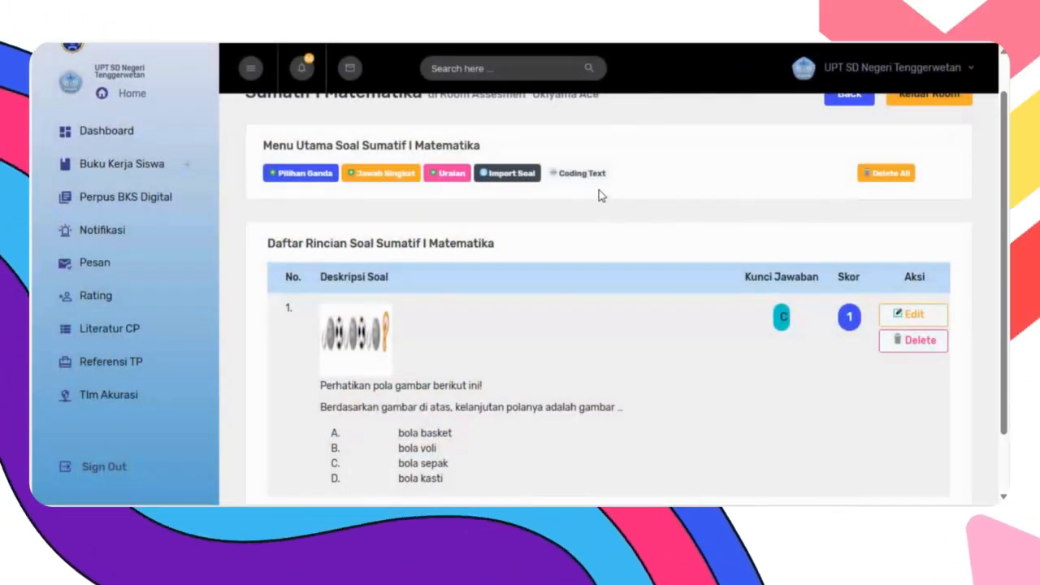
click(589, 178)
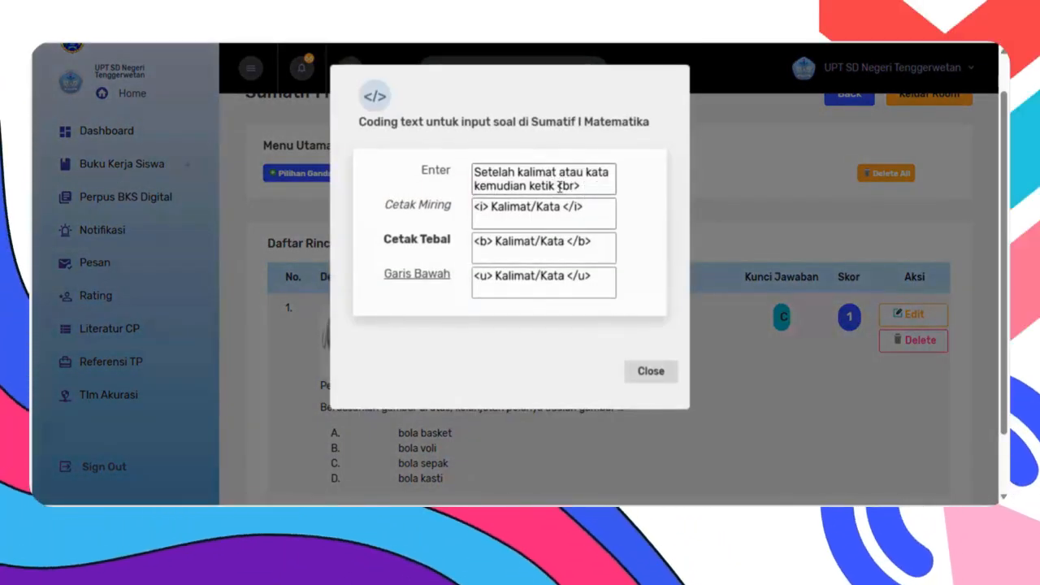
drag(557, 186, 582, 187)
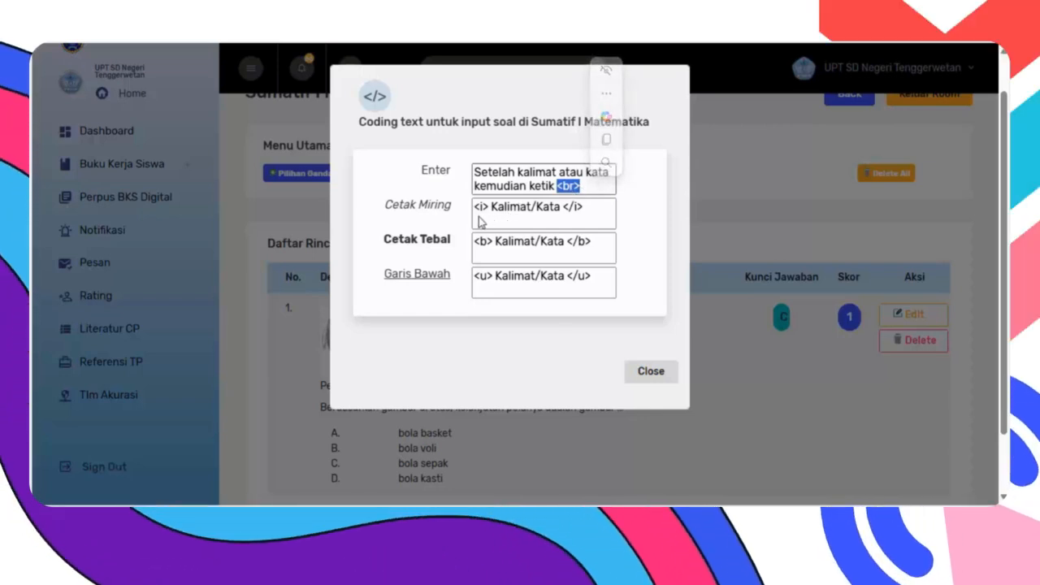
click(480, 216)
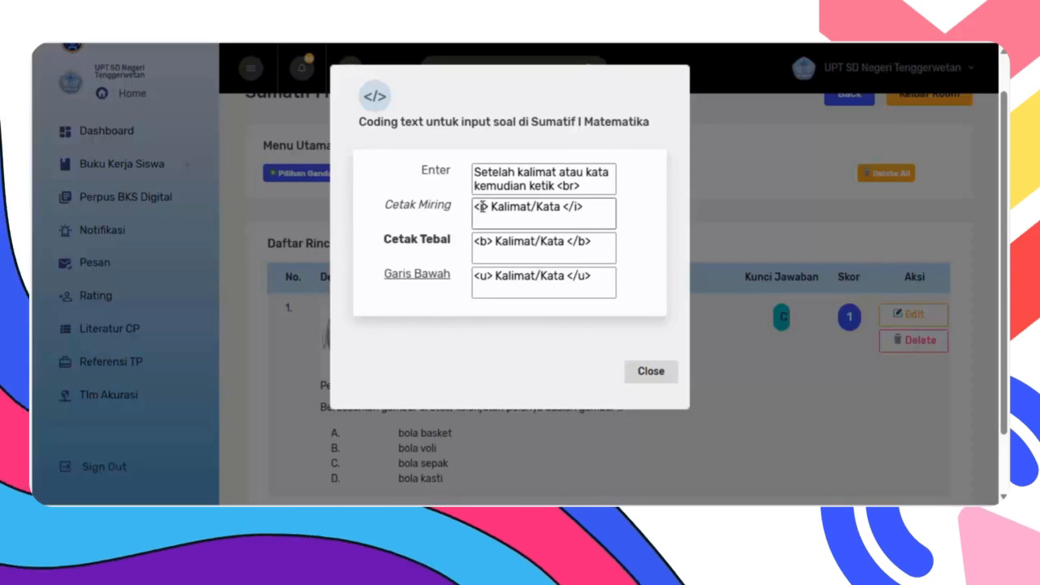
drag(491, 208, 562, 206)
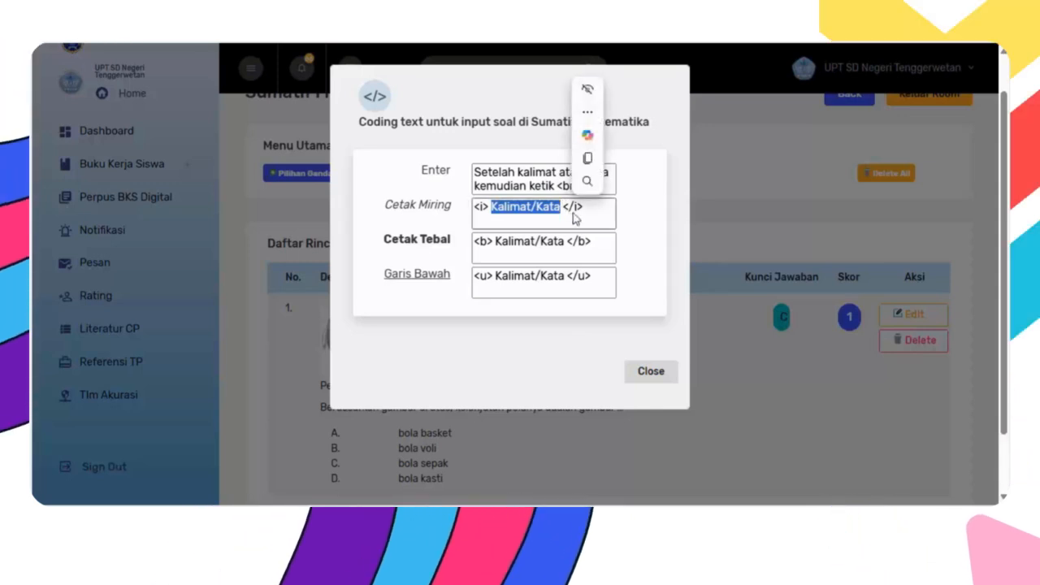
click(569, 209)
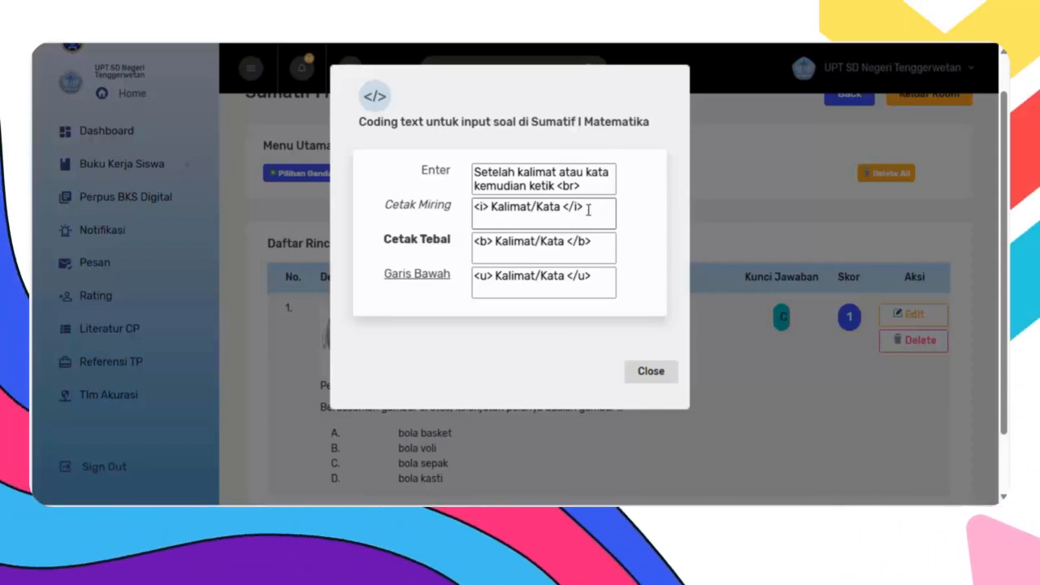
drag(479, 241, 492, 242)
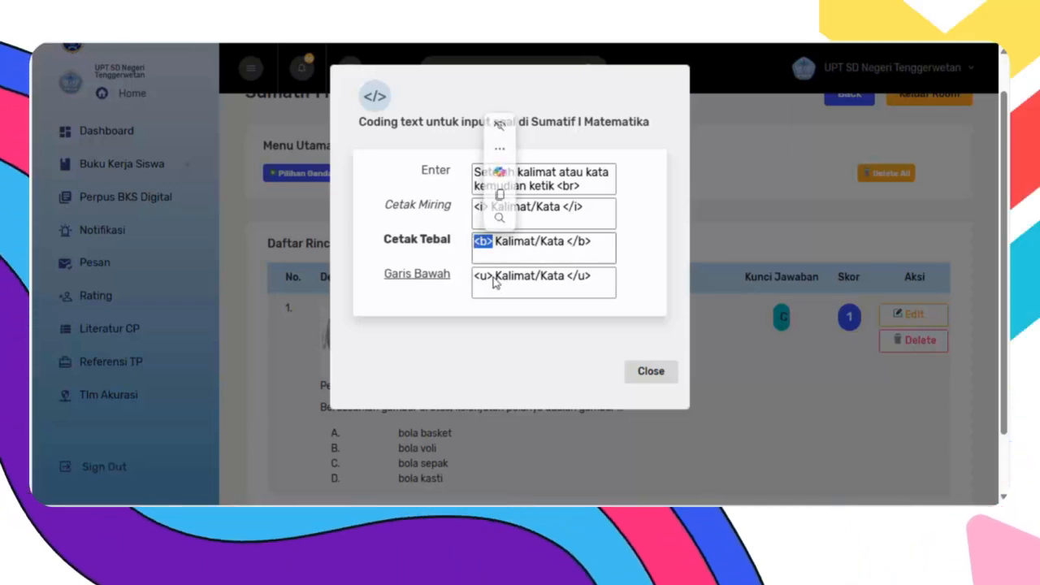
drag(493, 278, 474, 277)
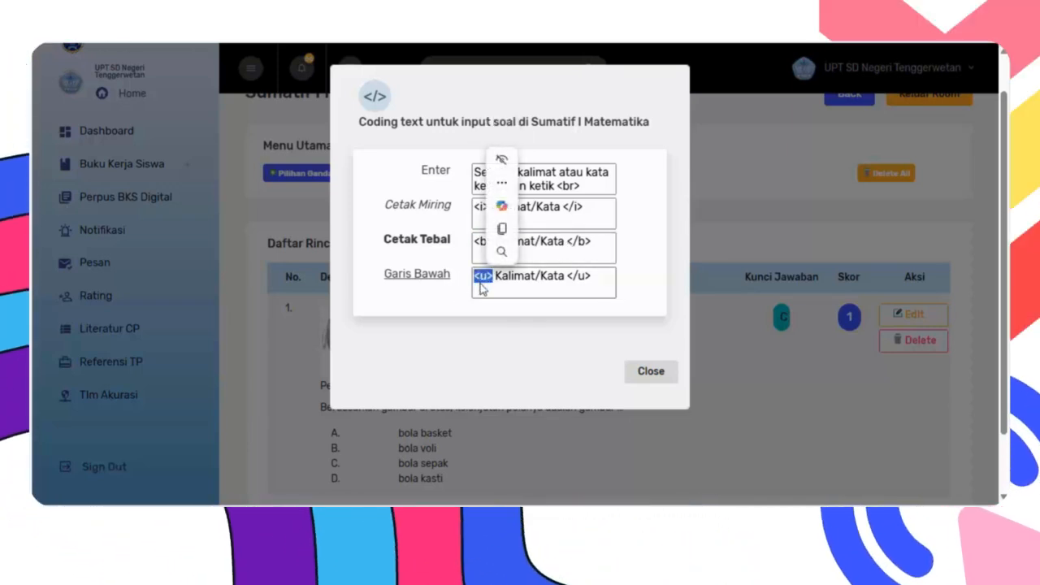
click(651, 375)
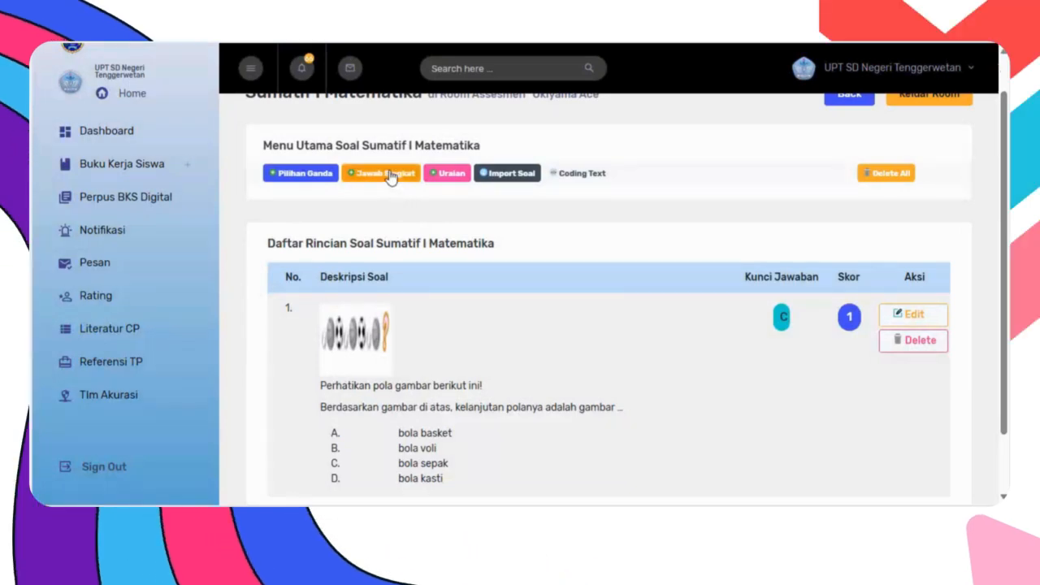
Start a Jawab Singkat question, paste the copied text as its Deskripsi Soal and add <br> after "Perhatikan dan cermati kegiatan di bawah ini!"
click(391, 173)
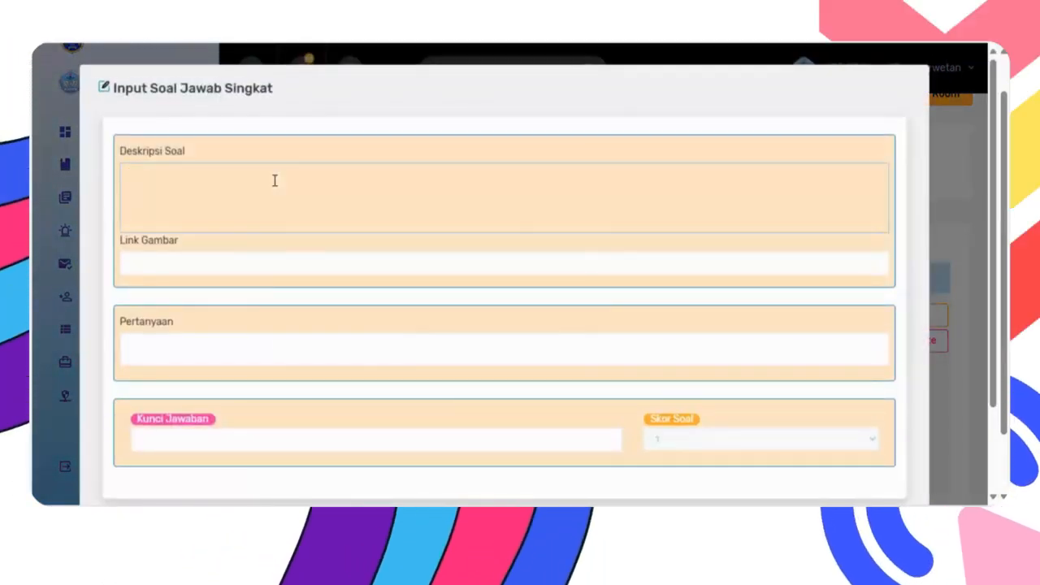
click(275, 181)
key(ctrl+v)
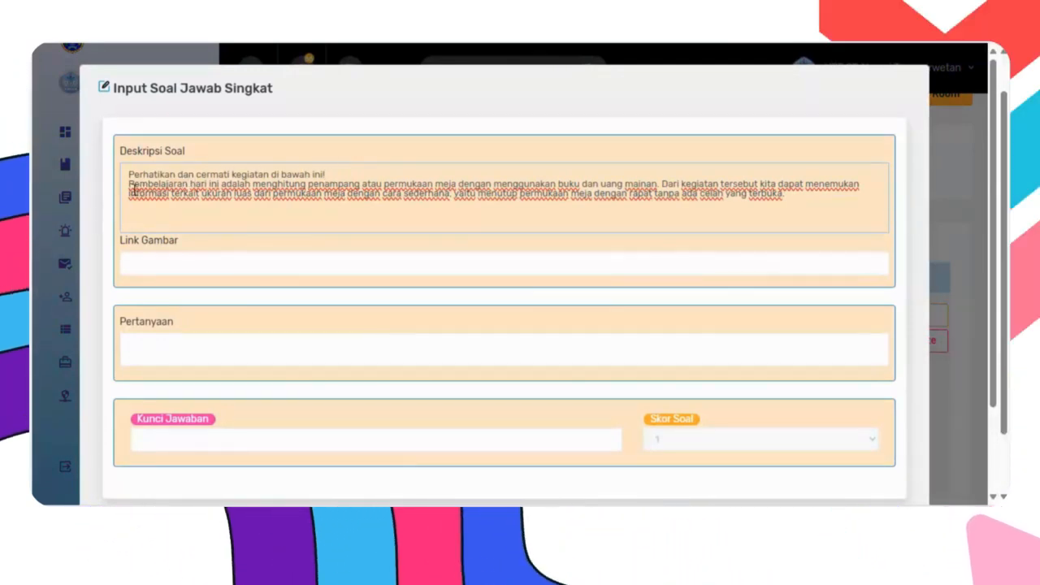
click(329, 174)
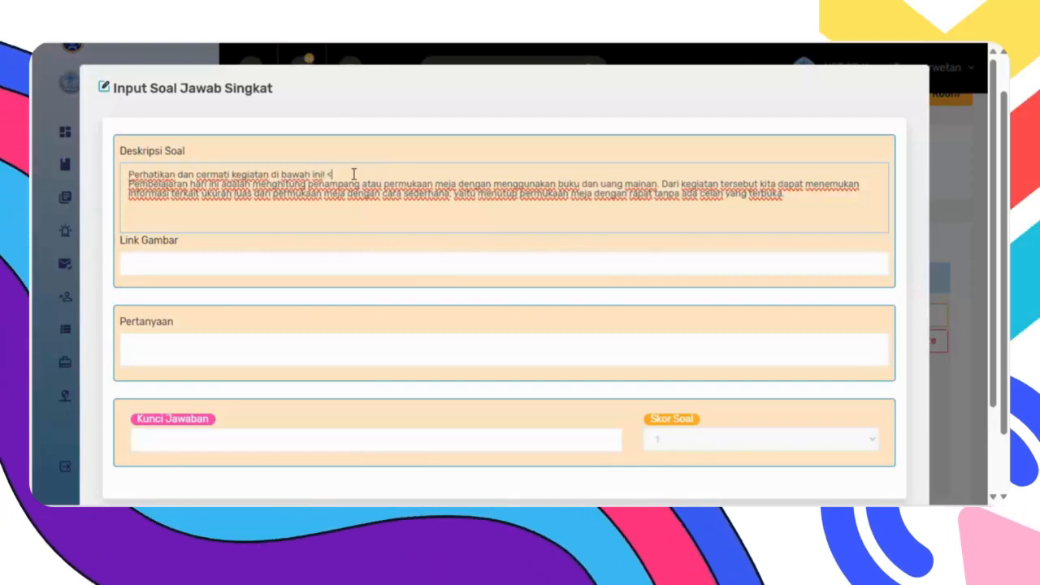
text(br>)
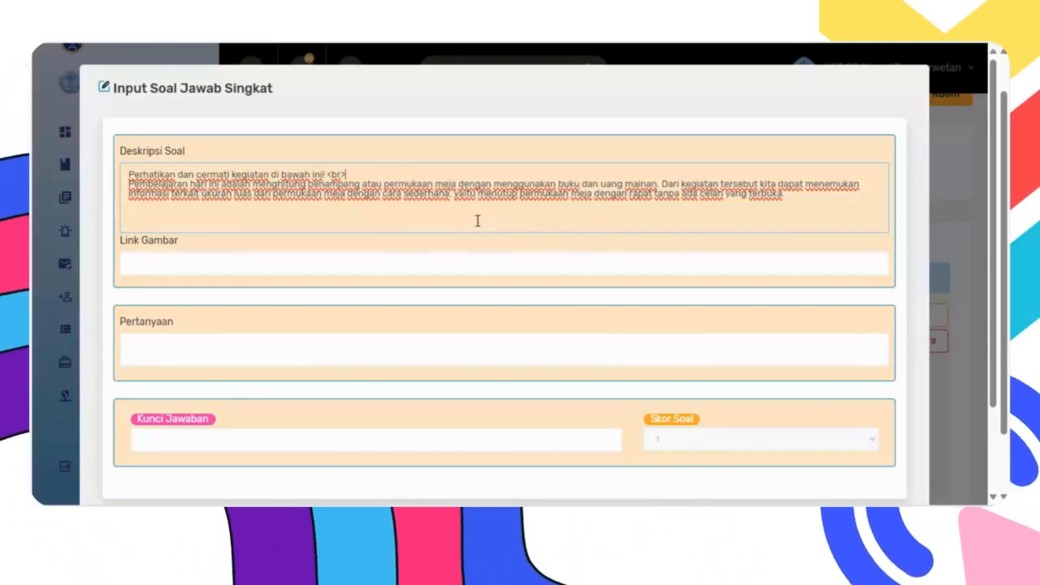
click(405, 198)
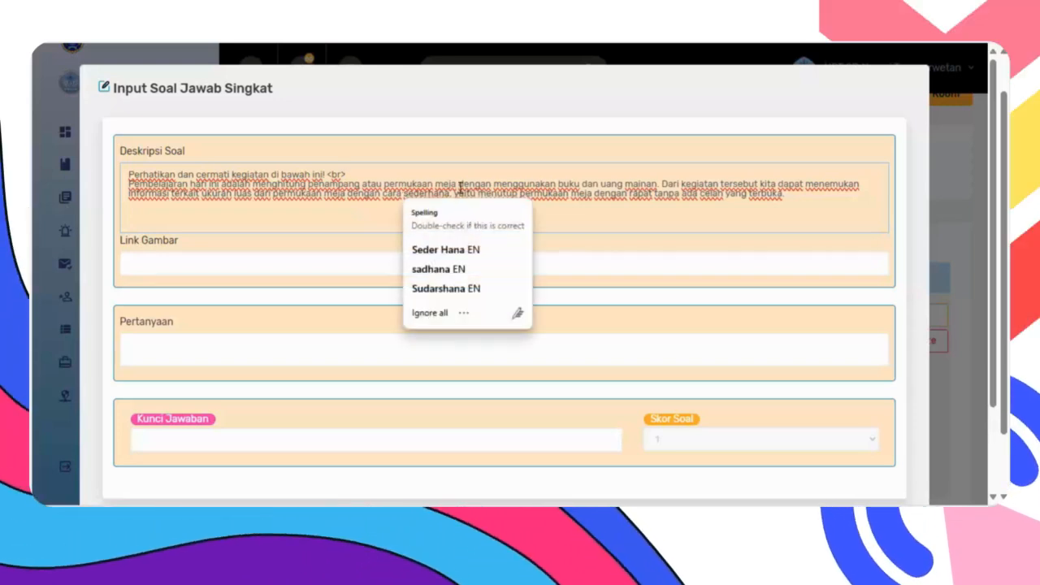
Wrap the word "sederhana" in the Deskripsi Soal text with <b> and </b> bold tags
click(425, 185)
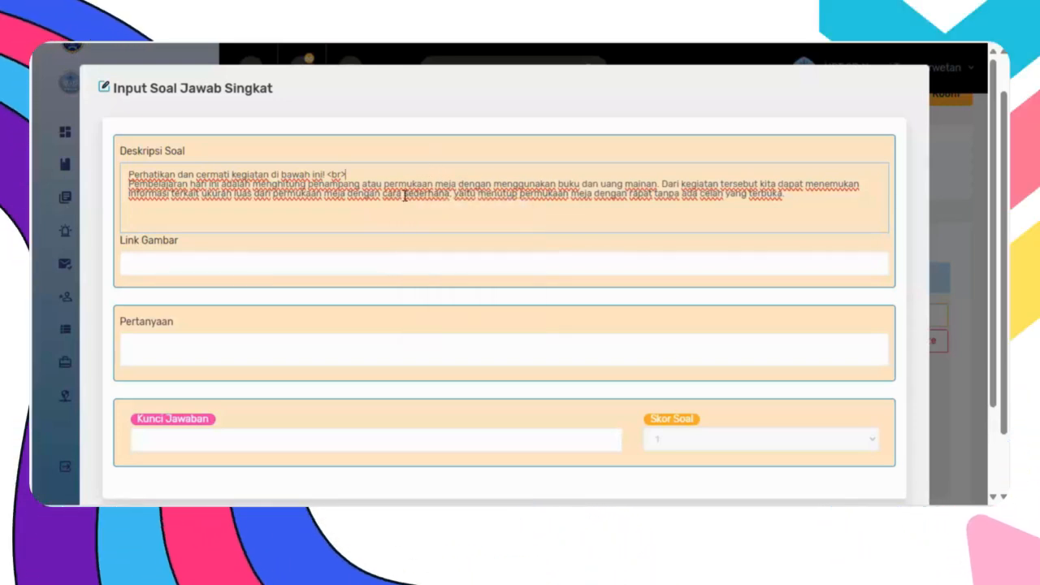
click(409, 193)
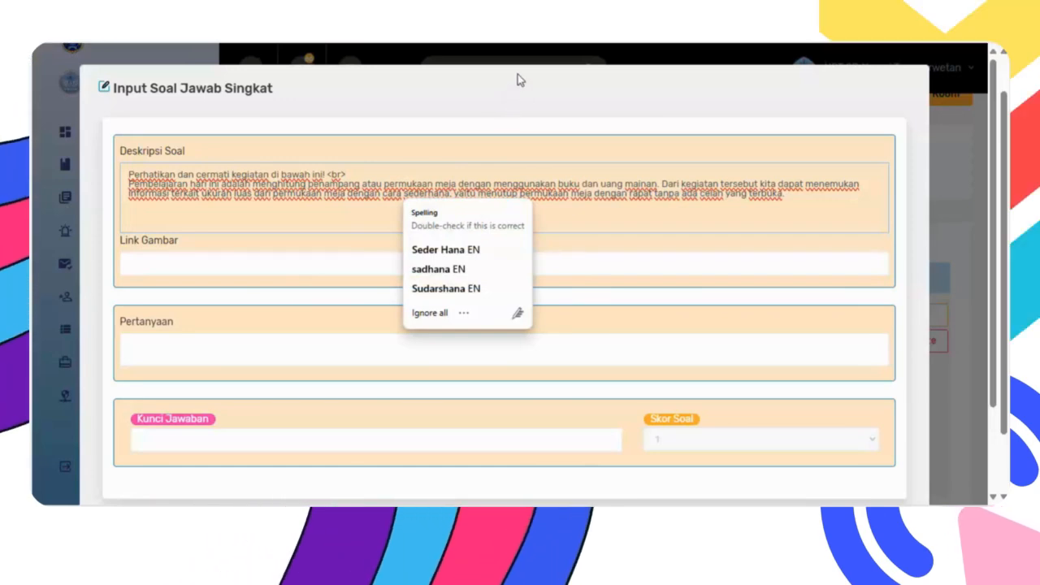
text(<b)
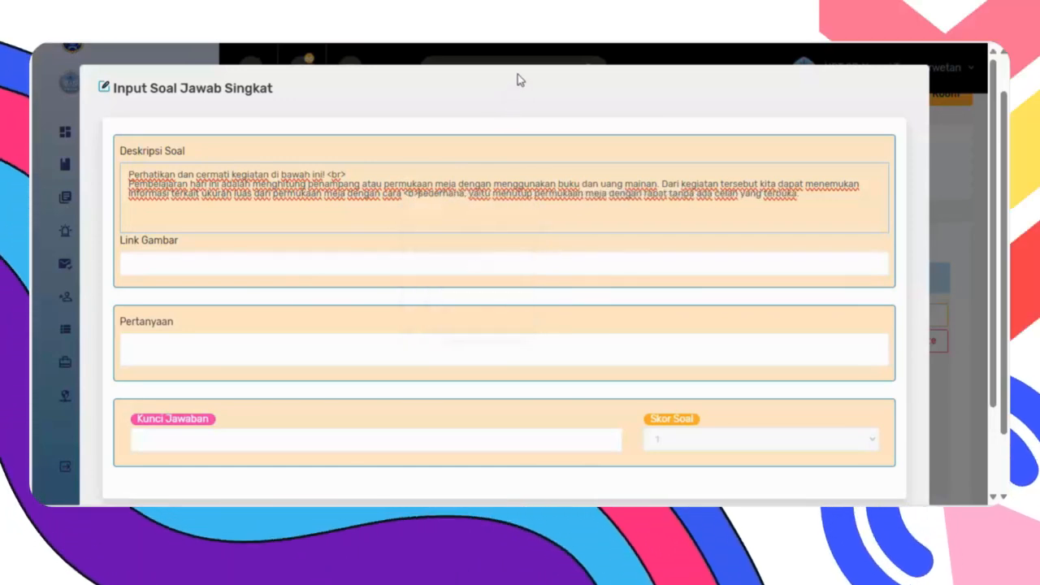
text(>)
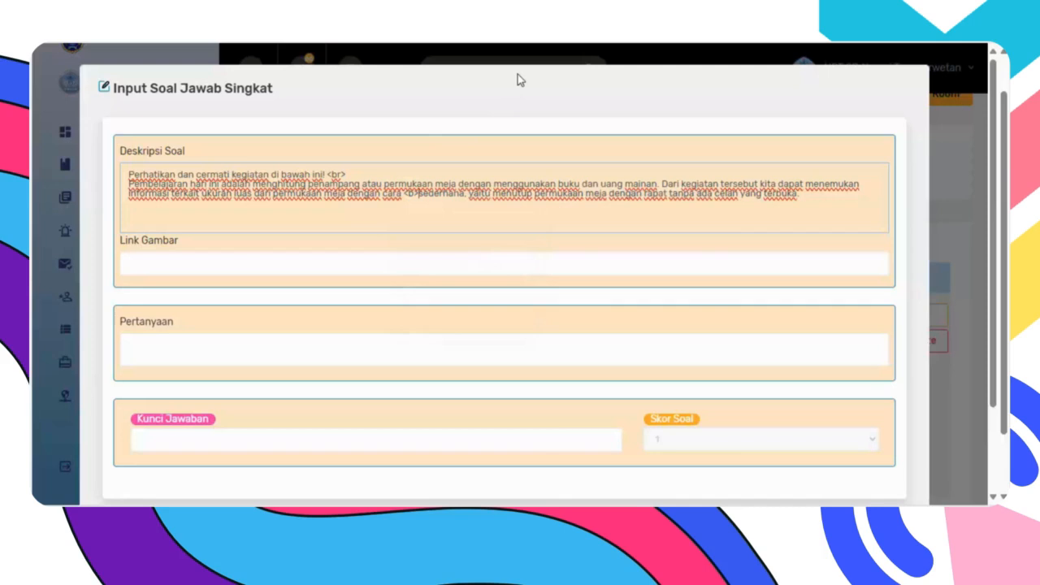
click(466, 197)
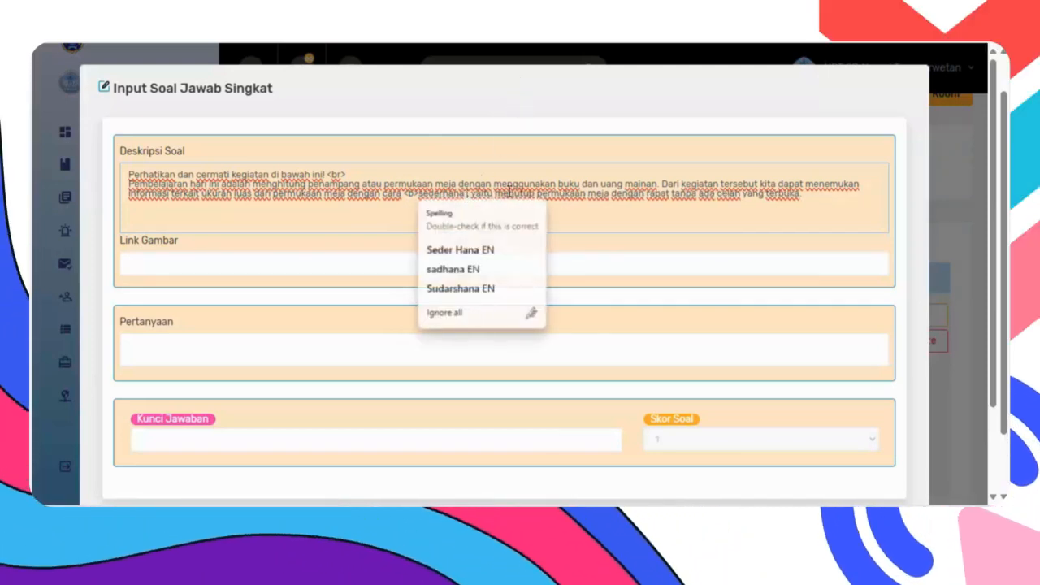
text(</b>)
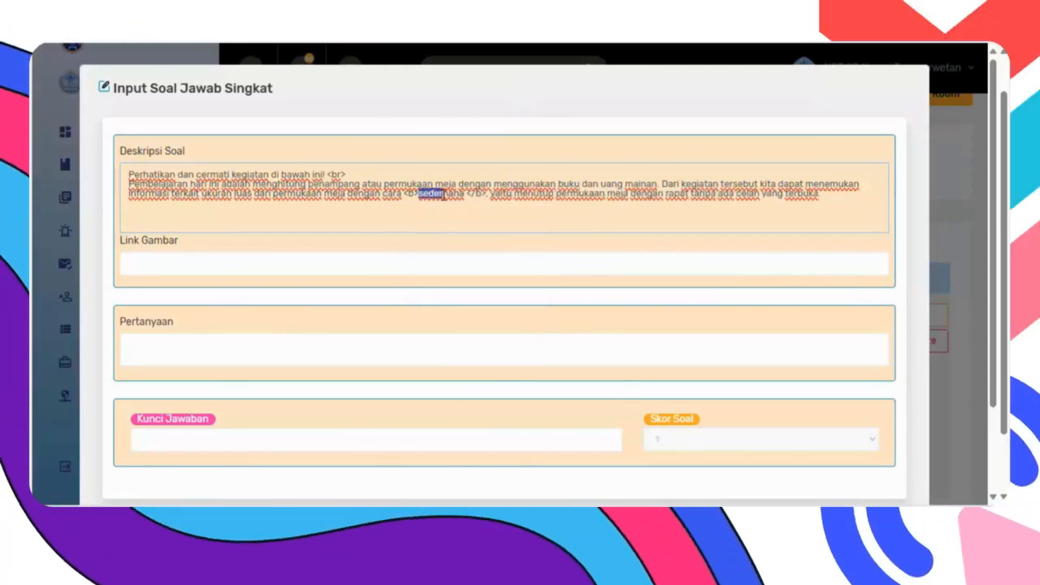
drag(443, 195, 463, 195)
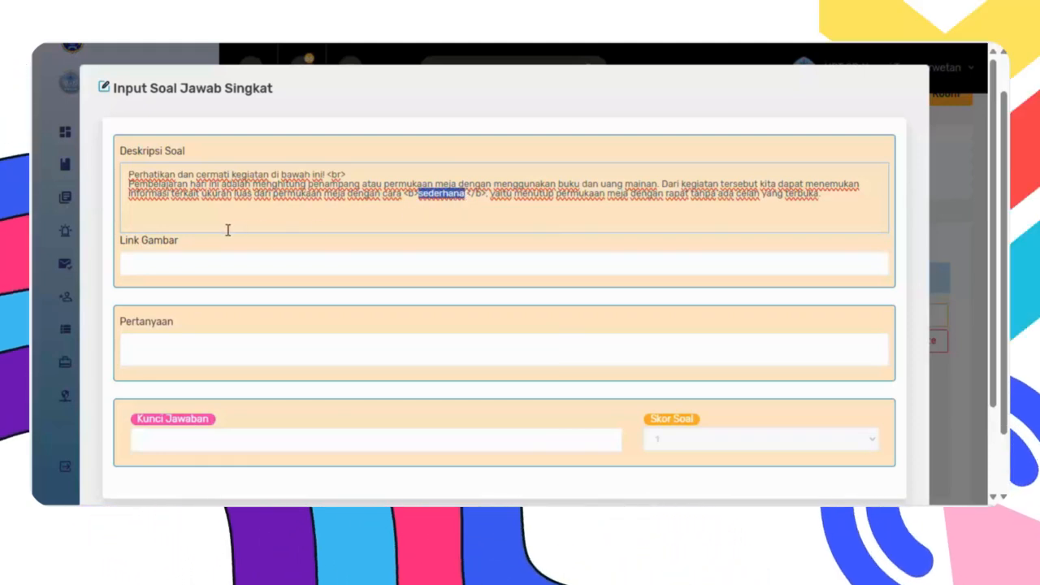
Copy the image link of question 11's table picture from the SAT Matematika sheet and paste it into Link Gambar in BKS Digital
right_click(213, 196)
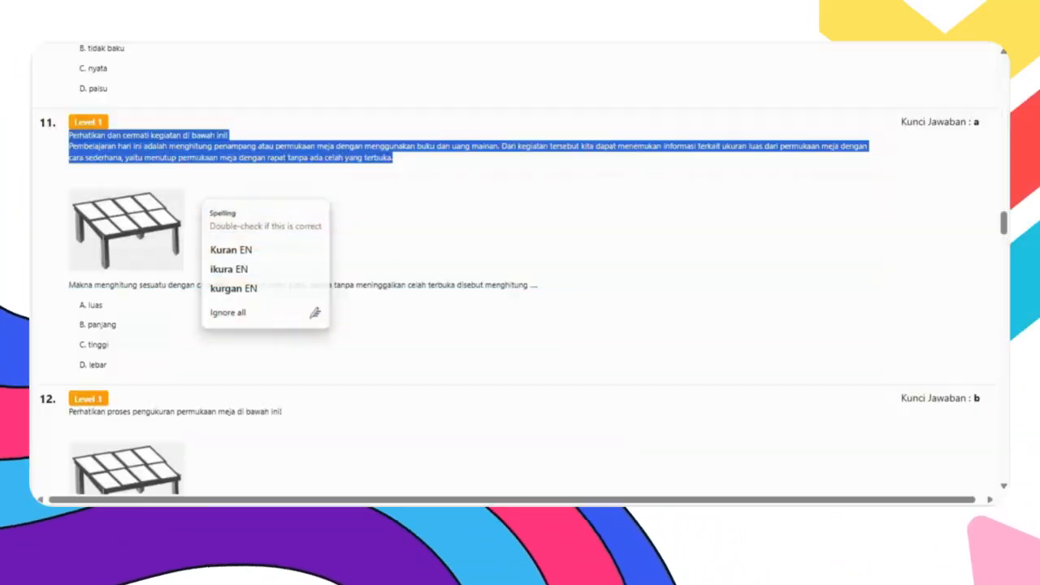
click(342, 262)
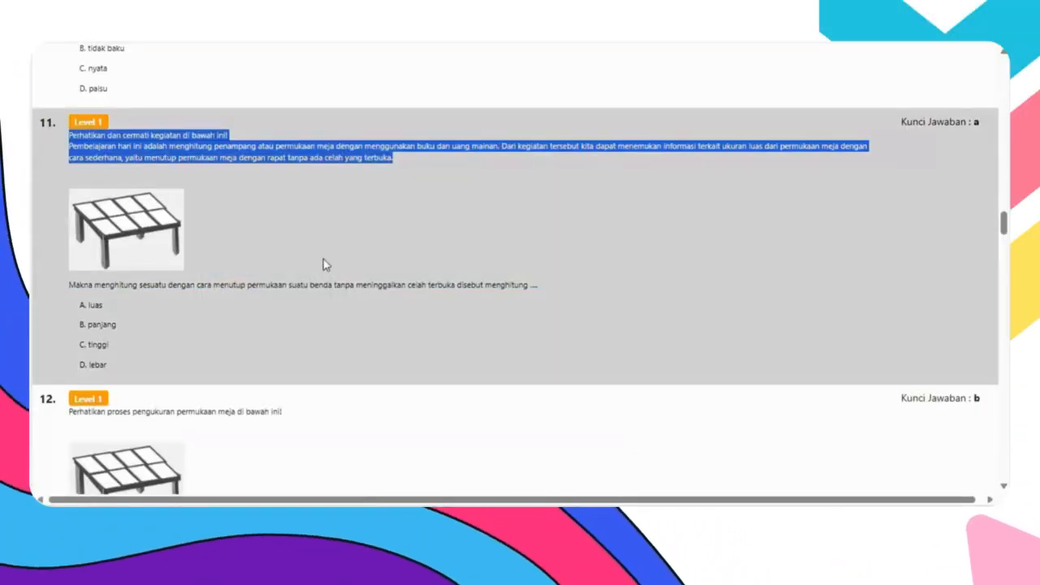
right_click(138, 224)
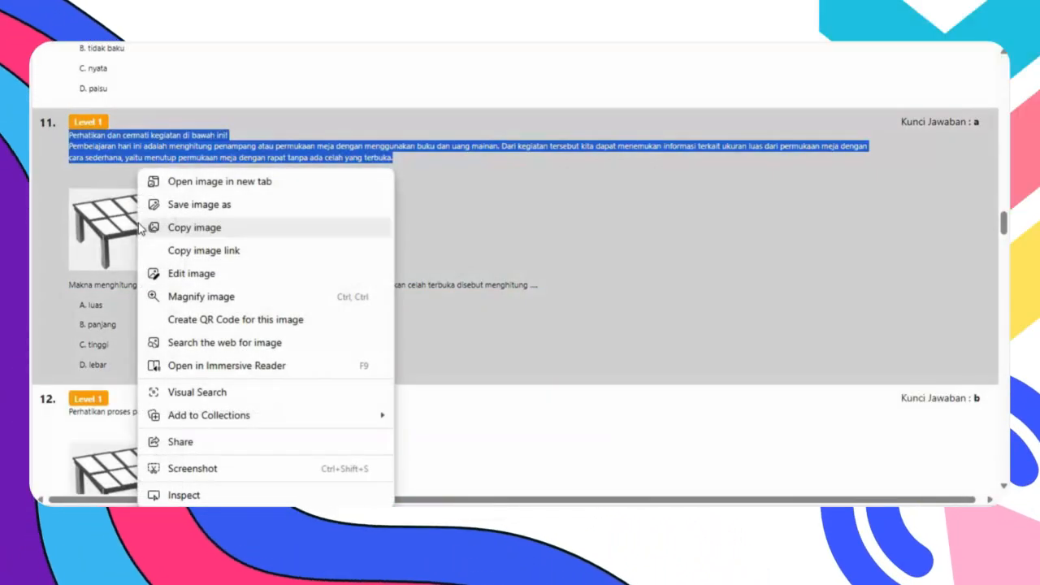
click(198, 254)
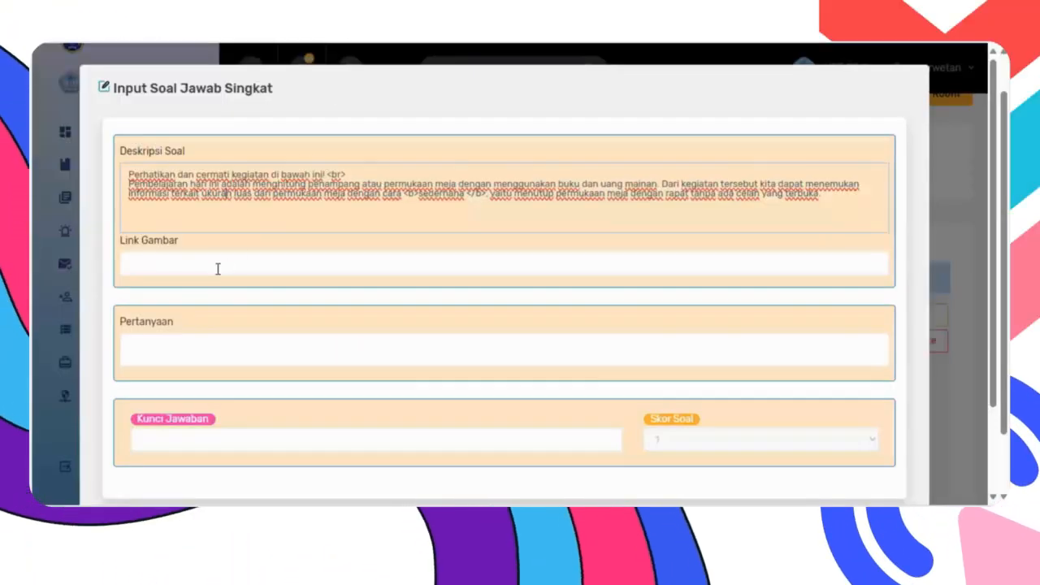
click(207, 260)
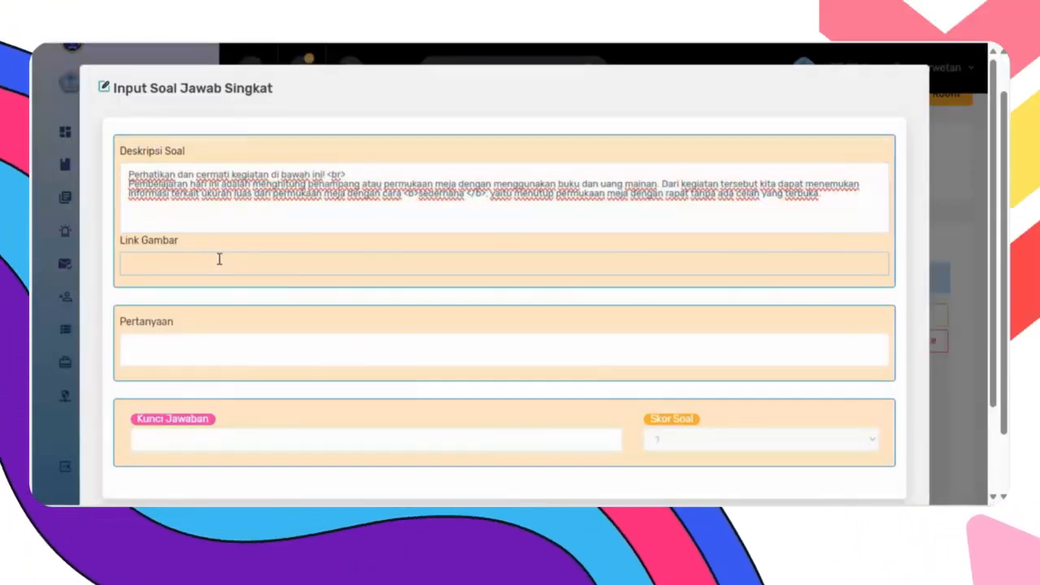
Copy question 11's sentence "Makna menghitung sesuatu ... disebut menghitung ..." from the sheet and paste it into the Jawab Singkat form's Pertanyaan
click(187, 353)
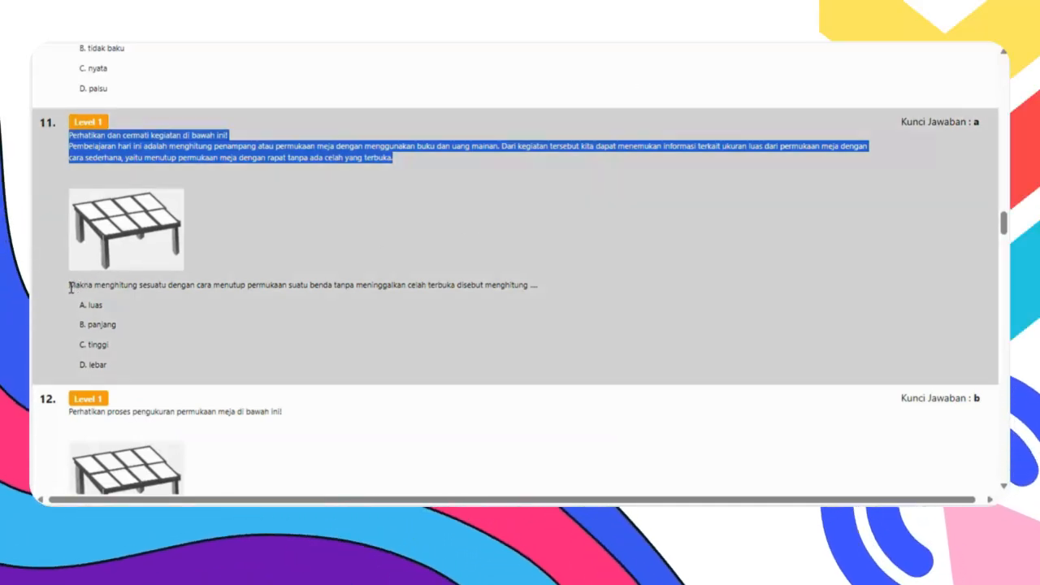
drag(71, 285, 182, 298)
drag(289, 299, 550, 300)
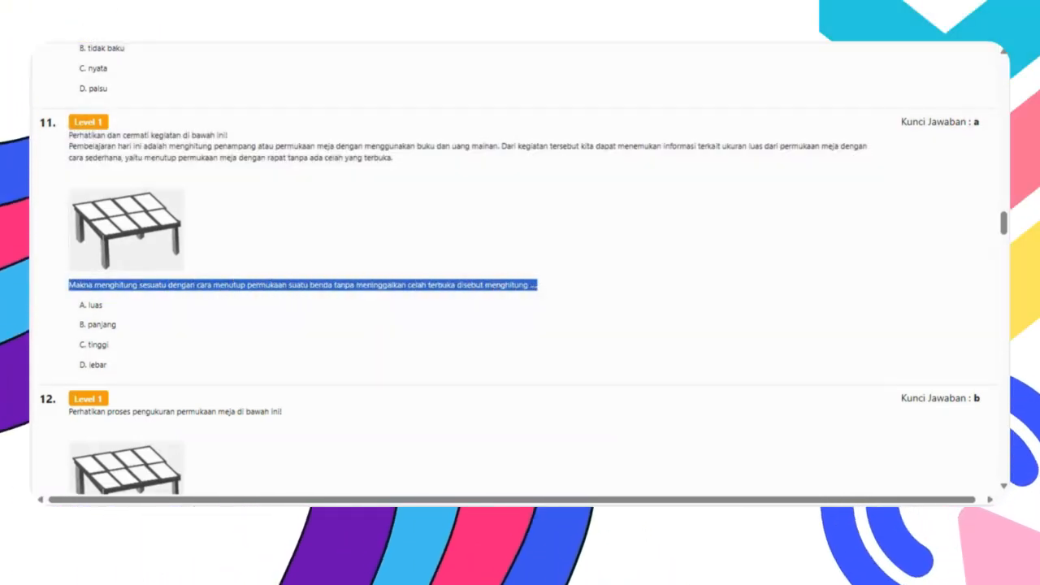
key(ctrl+Tab)
key(ctrl+v)
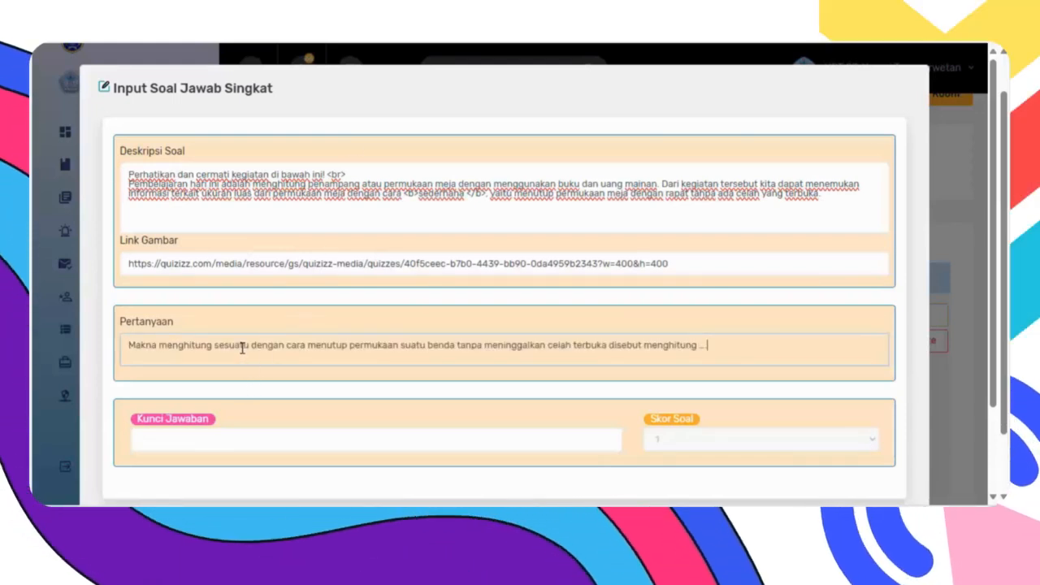
Check question 11's answer in the sheet and enter "luas" as the Kunci Jawaban of the Jawab Singkat question
key(ctrl+Tab)
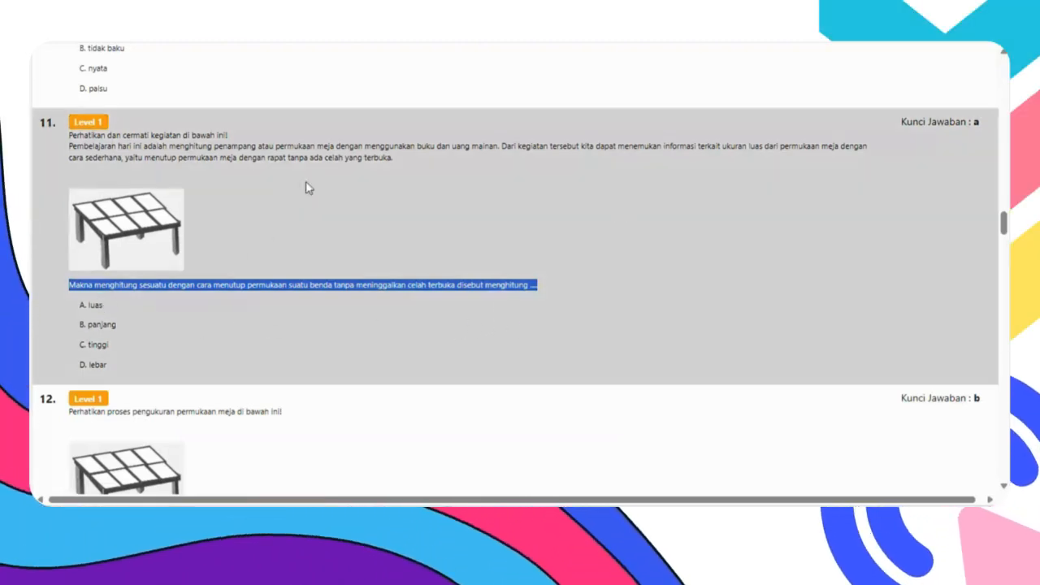
key(ctrl+Tab)
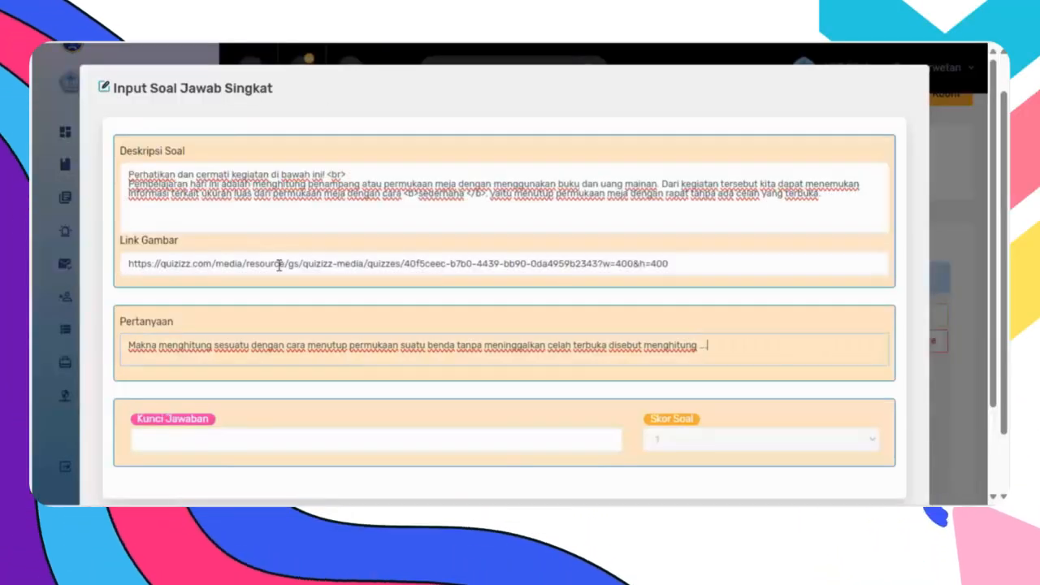
click(183, 443)
text(luas)
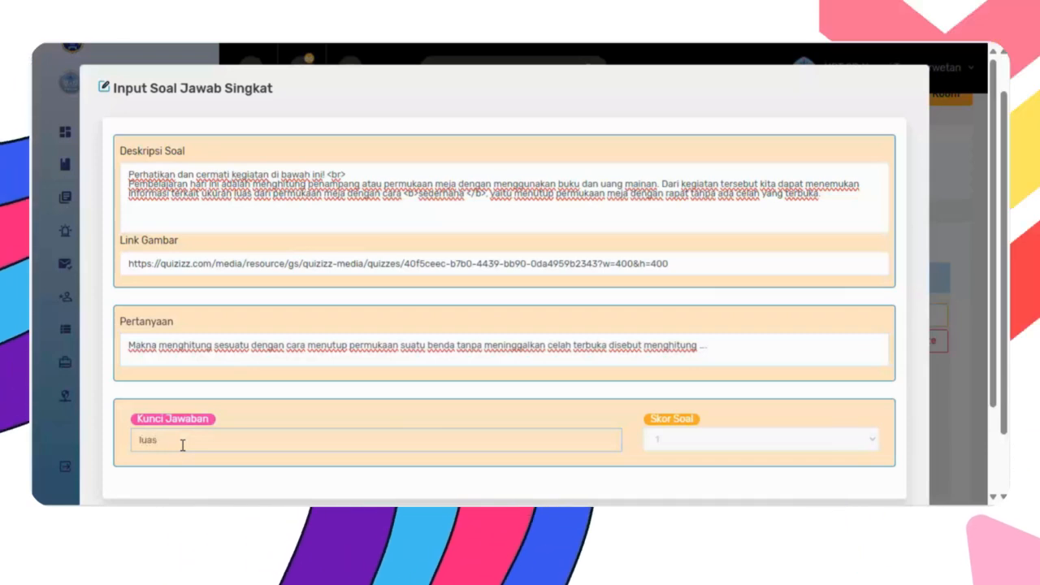
Set the Skor Soal to 3, save the Jawab Singkat question and close the confirmation
click(796, 441)
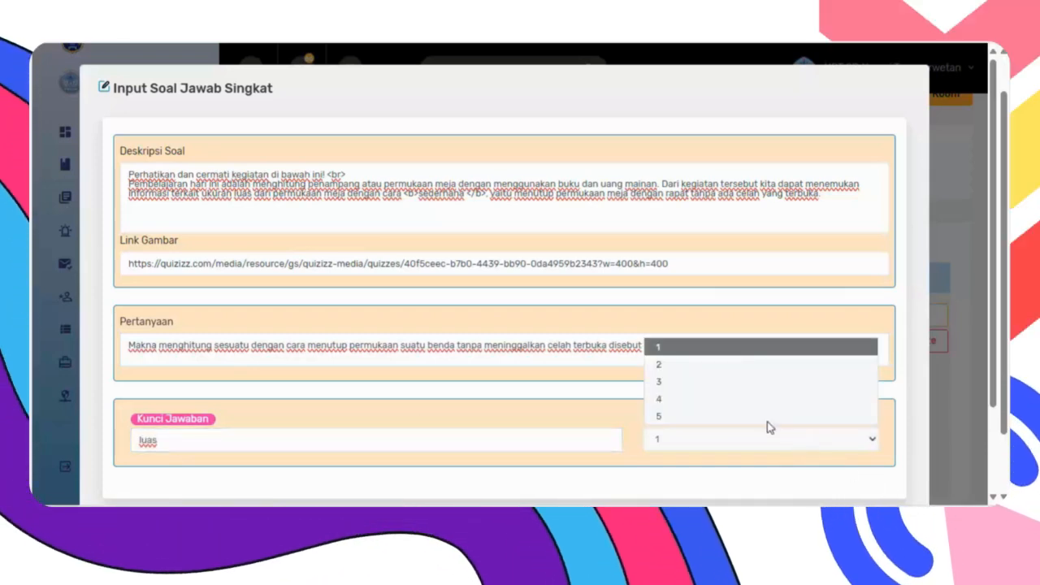
click(726, 385)
click(603, 407)
scroll(603, 412, down, 3)
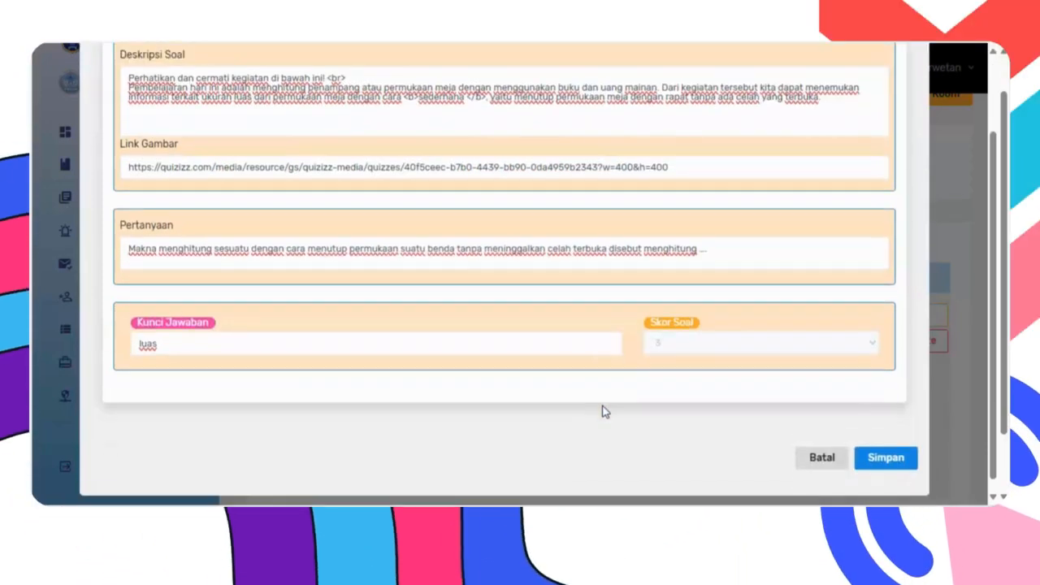
click(895, 452)
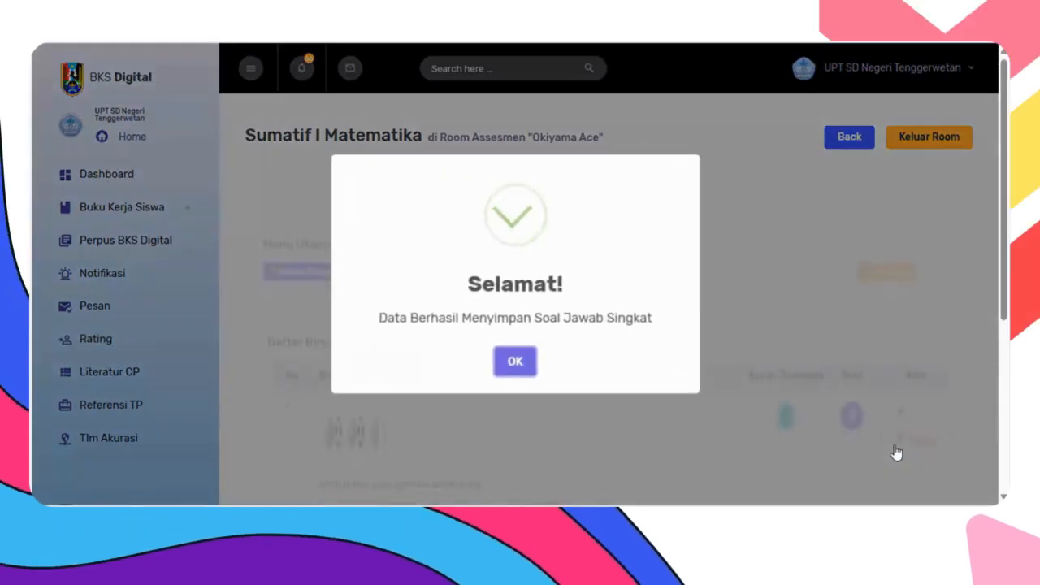
click(515, 364)
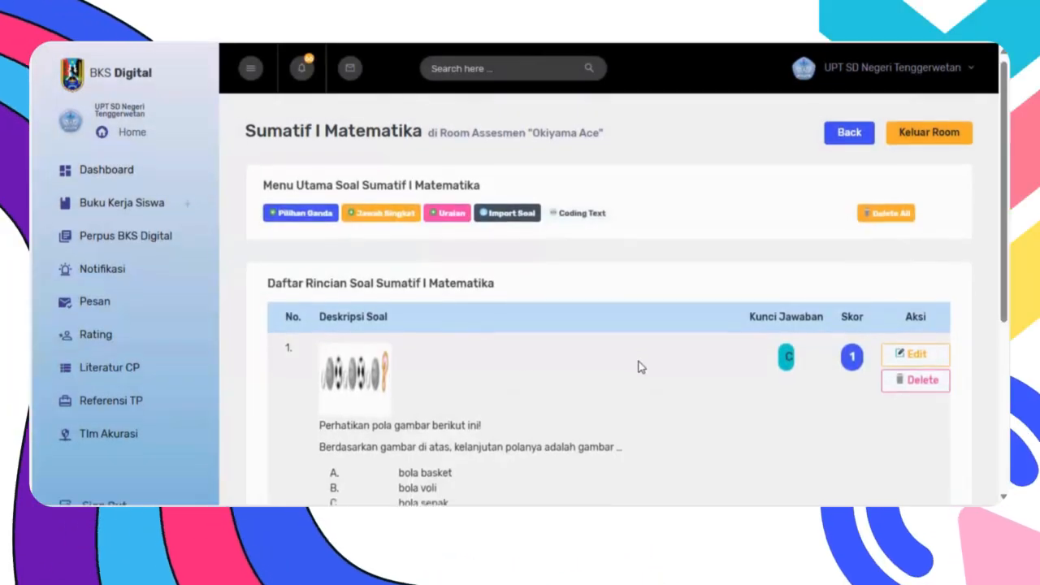
Review question 2 in the question list, checking its line break, the bold word "sederhana" and the question sentence
scroll(641, 365, down, 5)
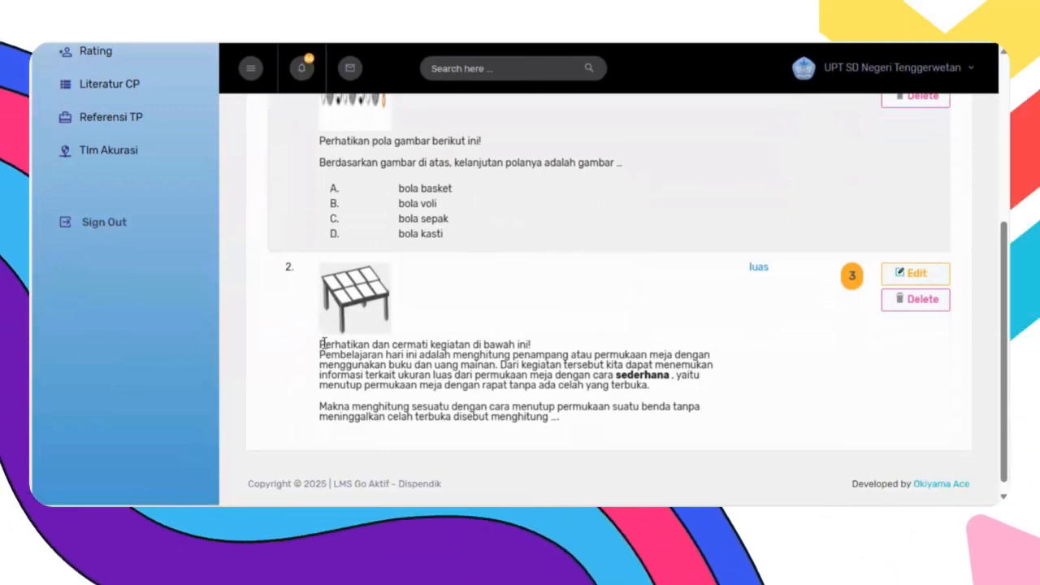
drag(322, 343, 405, 345)
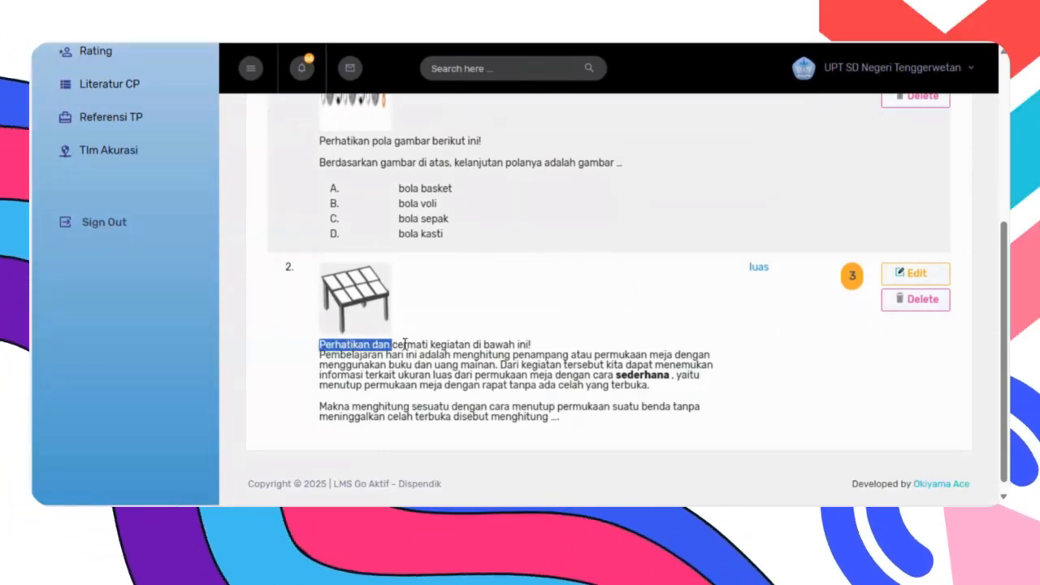
drag(529, 344, 534, 350)
click(549, 351)
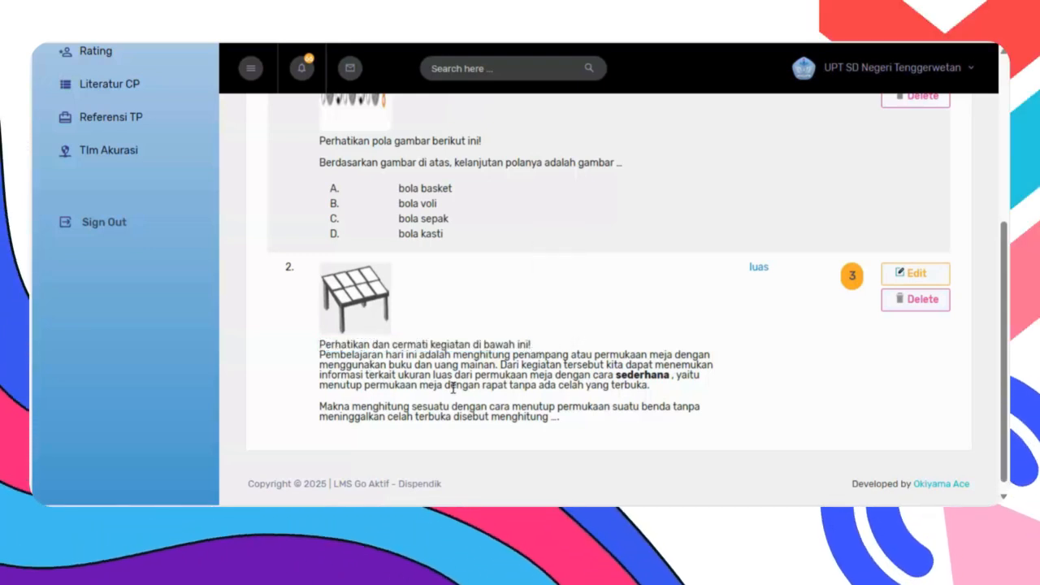
drag(642, 376, 673, 376)
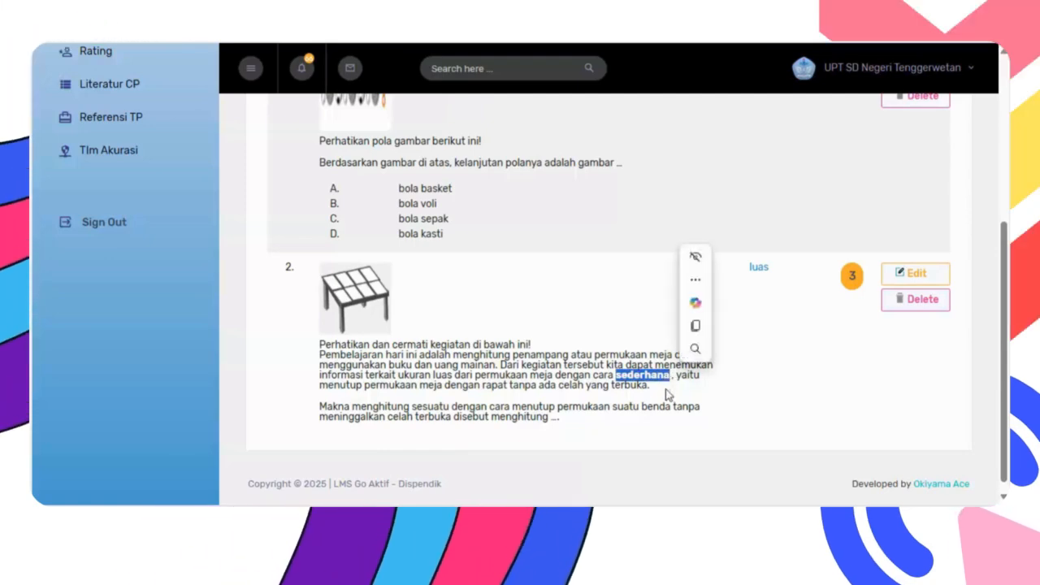
click(666, 395)
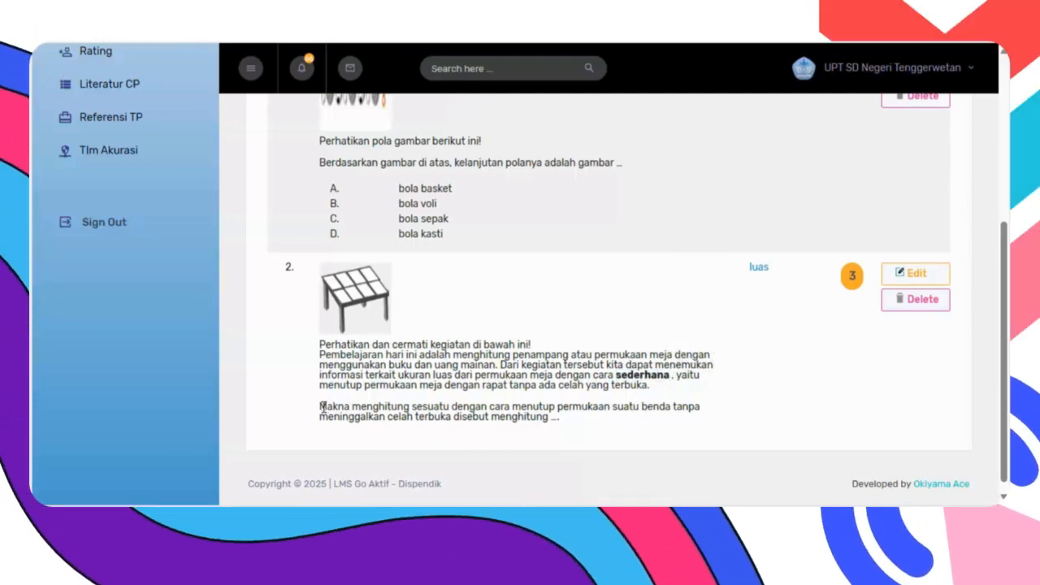
drag(336, 406, 546, 417)
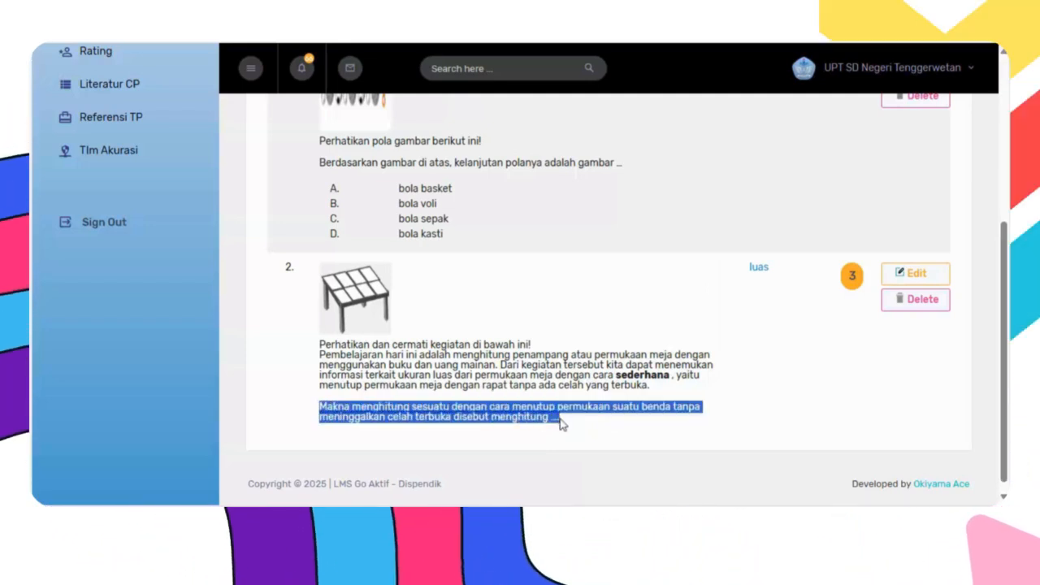
click(505, 309)
Start a new Uraian question for Sumatif I Matematika
scroll(556, 337, up, 2)
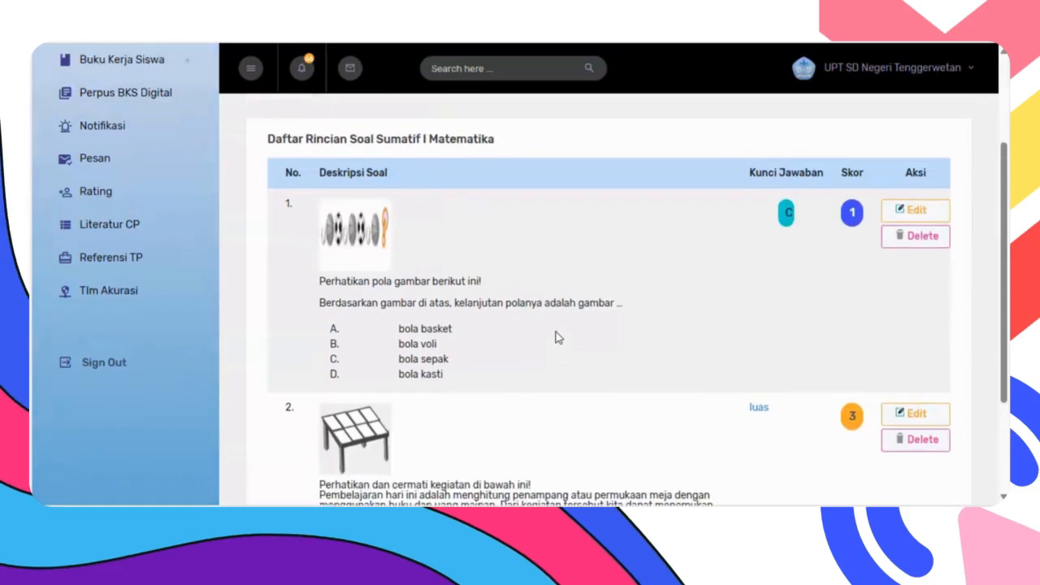
scroll(571, 347, up, 1)
scroll(572, 348, up, 1)
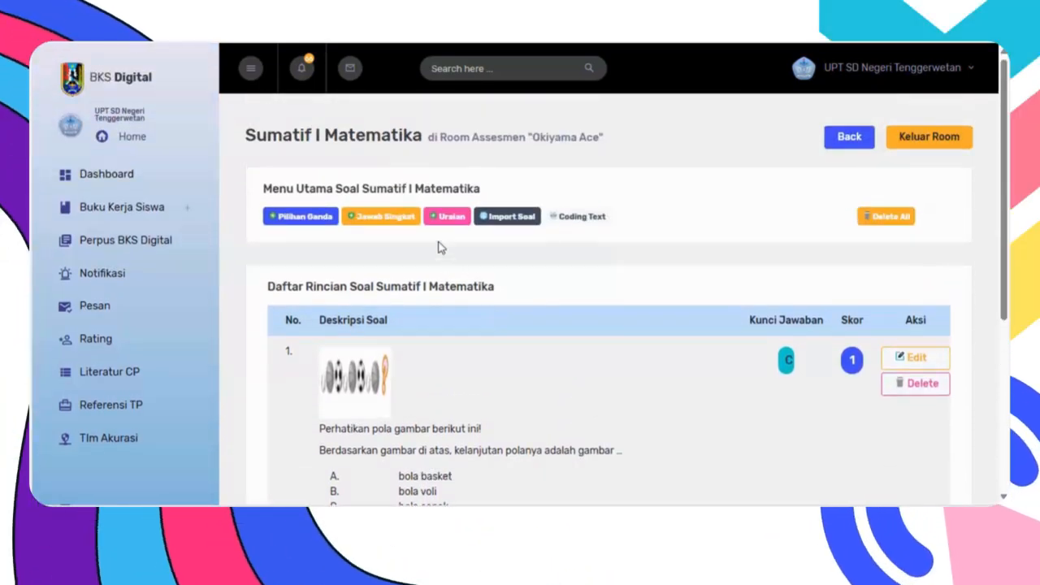
click(446, 217)
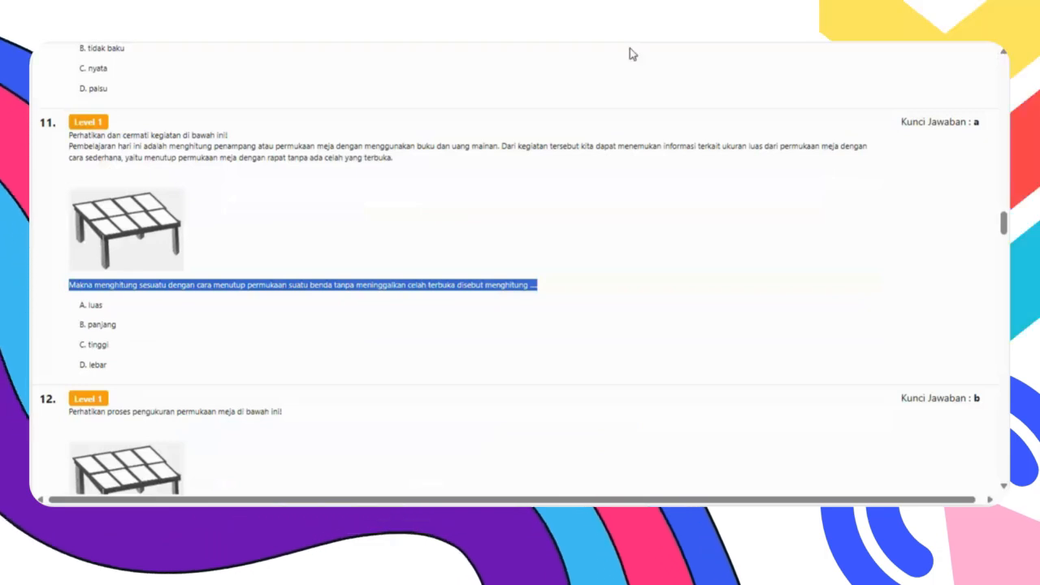
Copy the story text of question 14 from the sheet into the Deskripsi Soal of the Uraian question
scroll(495, 300, down, 10)
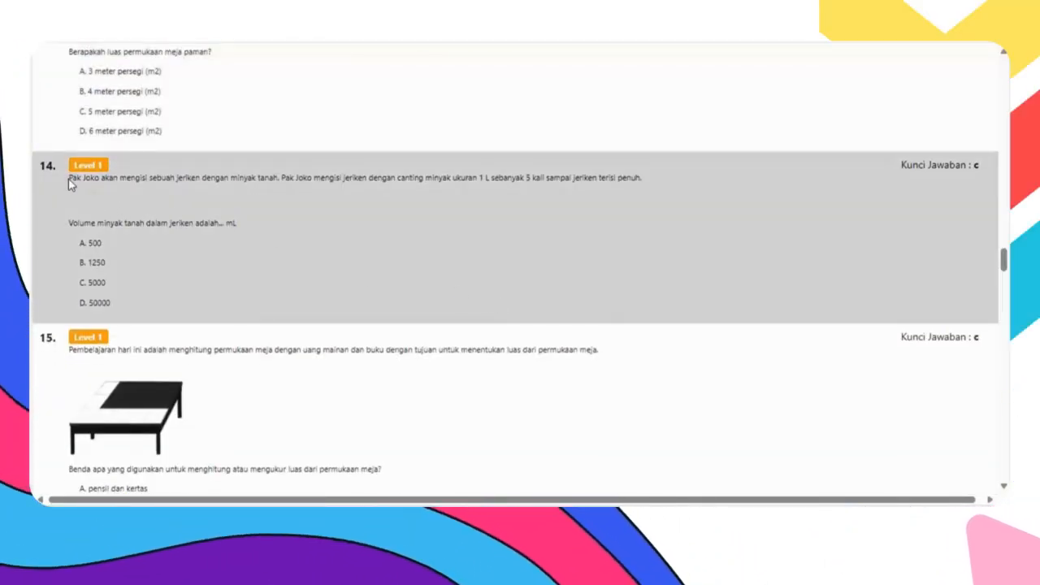
drag(69, 179, 360, 192)
click(475, 175)
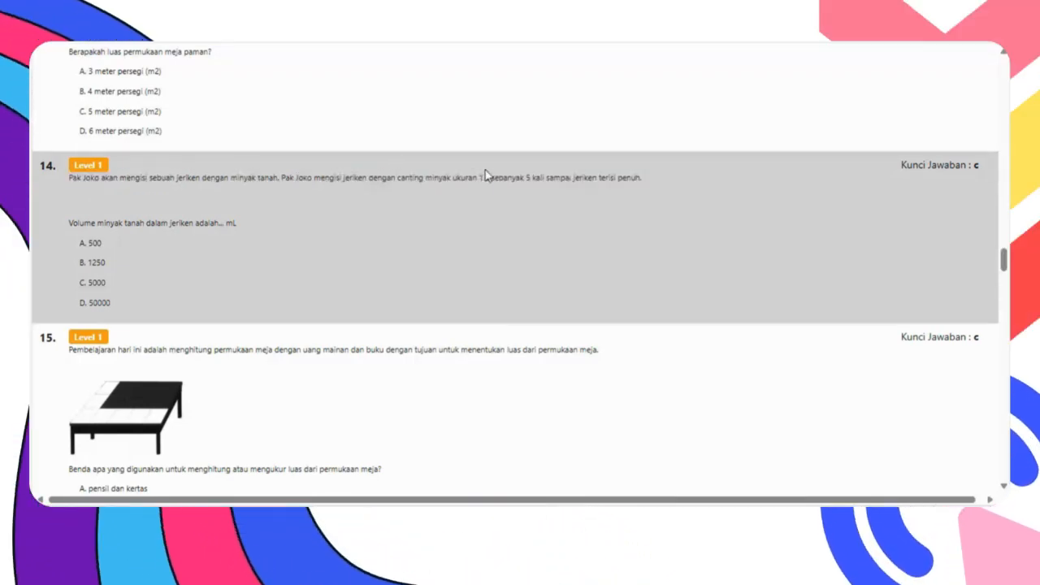
triple_click(553, 177)
key(ctrl+c)
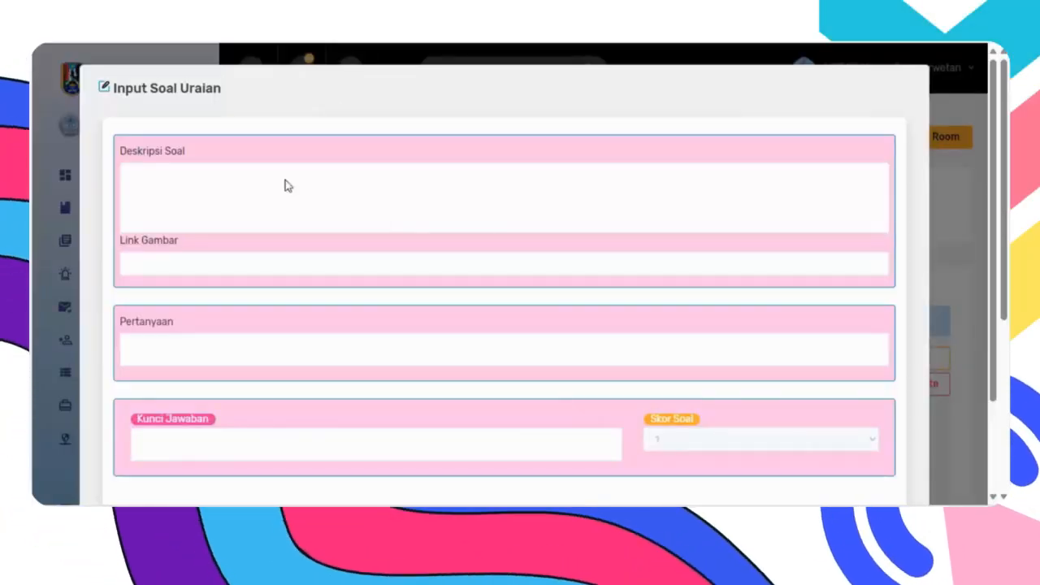
click(211, 186)
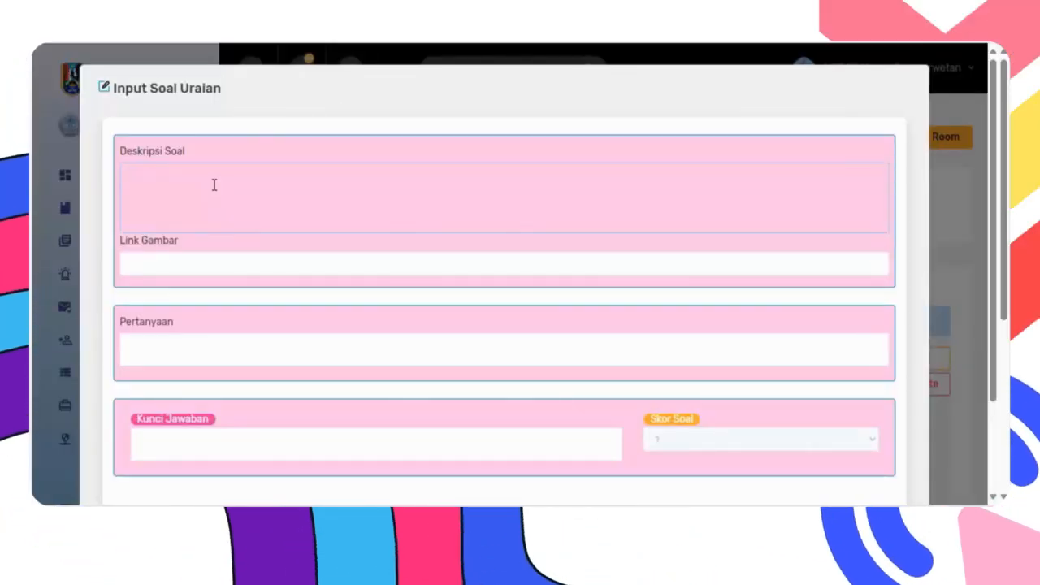
key(ctrl+v)
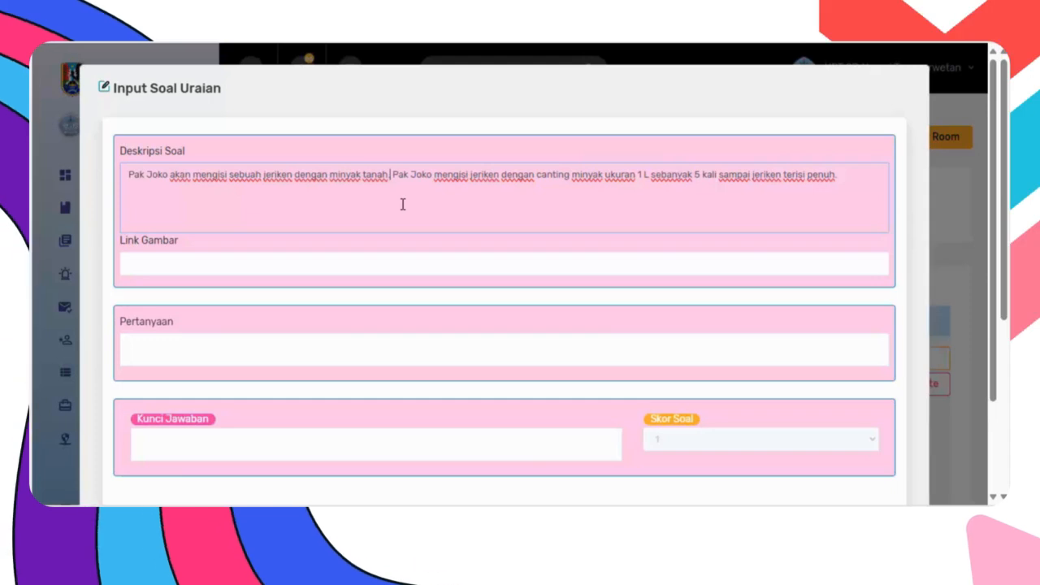
Split the Deskripsi Soal into two lines after "minyak tanah." and end the first line with a <br> tag
key(Return)
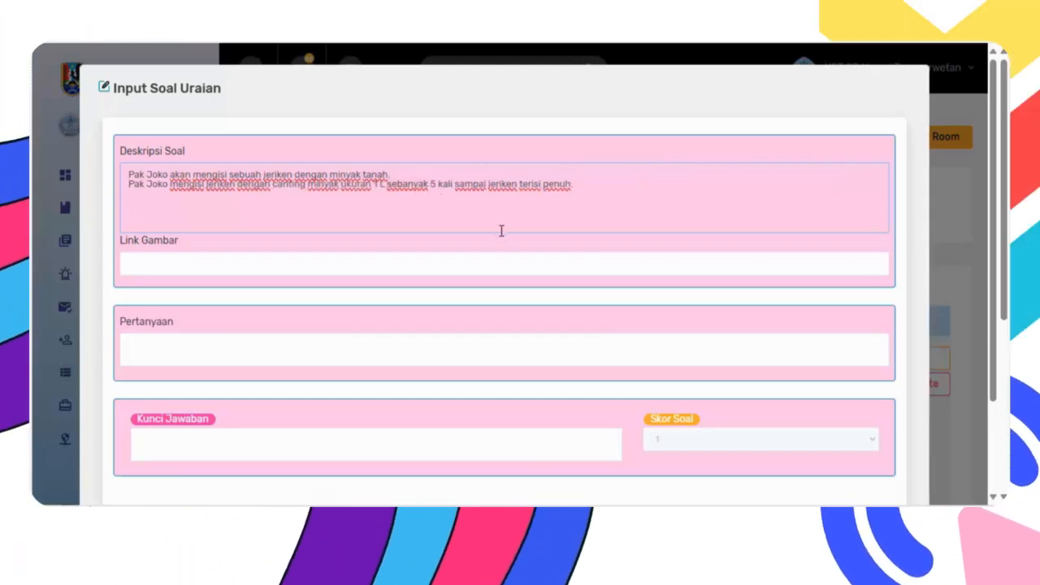
click(418, 172)
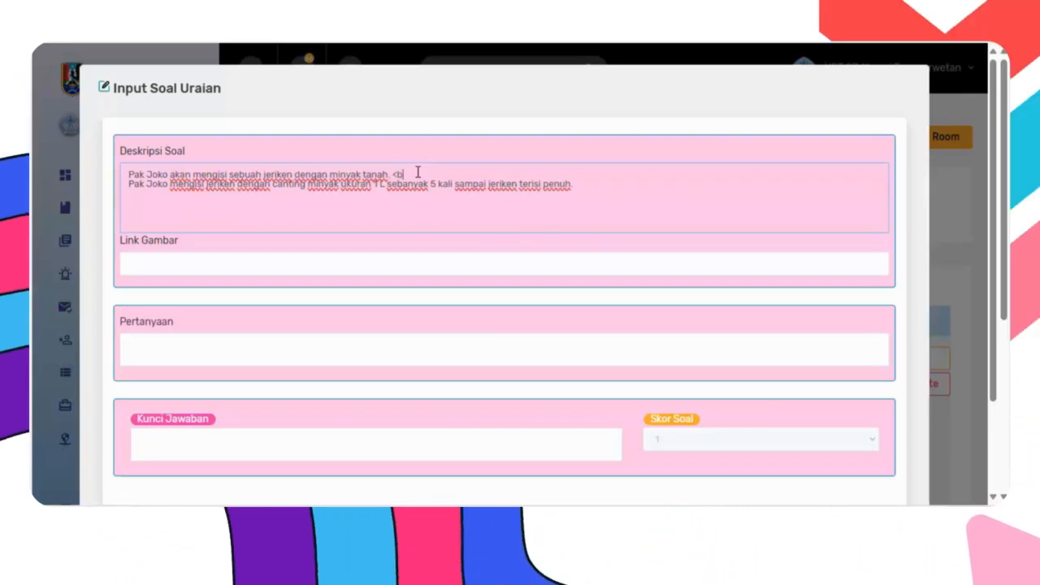
text(<br>)
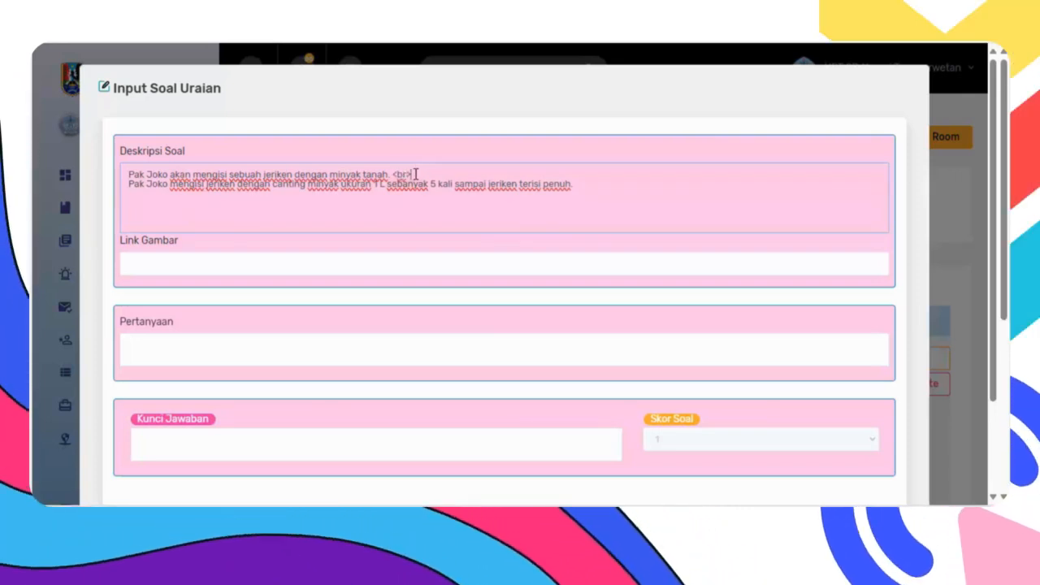
Copy question 14's sentence "Volume minyak tanah dalam jeriken adalah..." from the sheet into Pertanyaan, leaving out "mL"
click(228, 347)
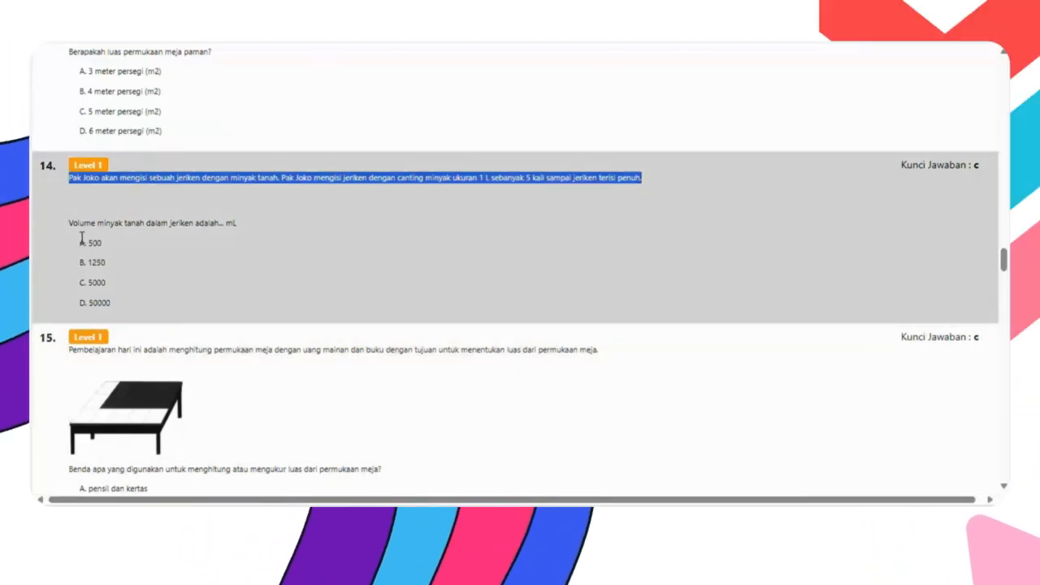
drag(70, 223, 205, 225)
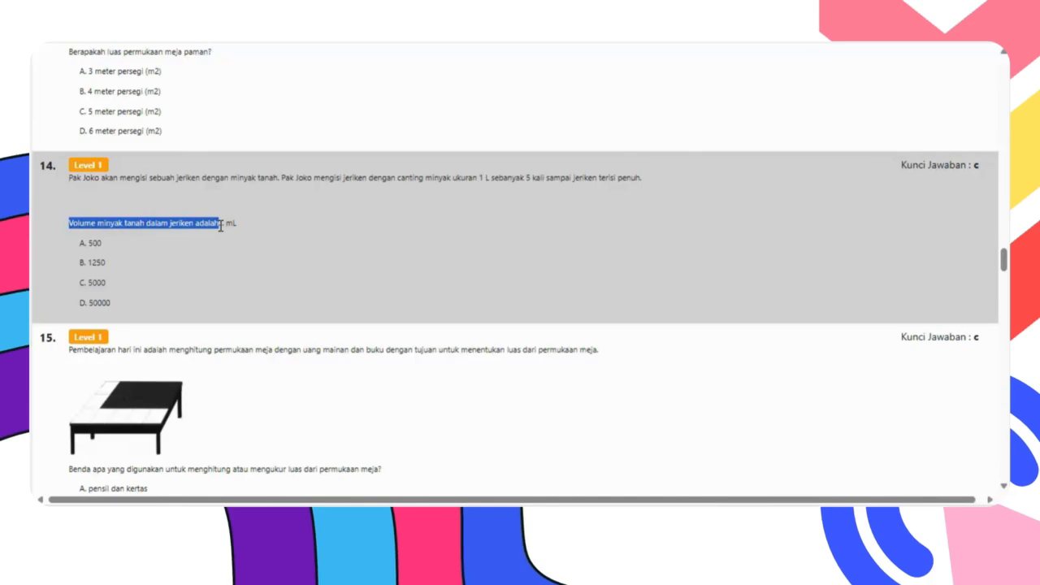
drag(220, 226, 227, 225)
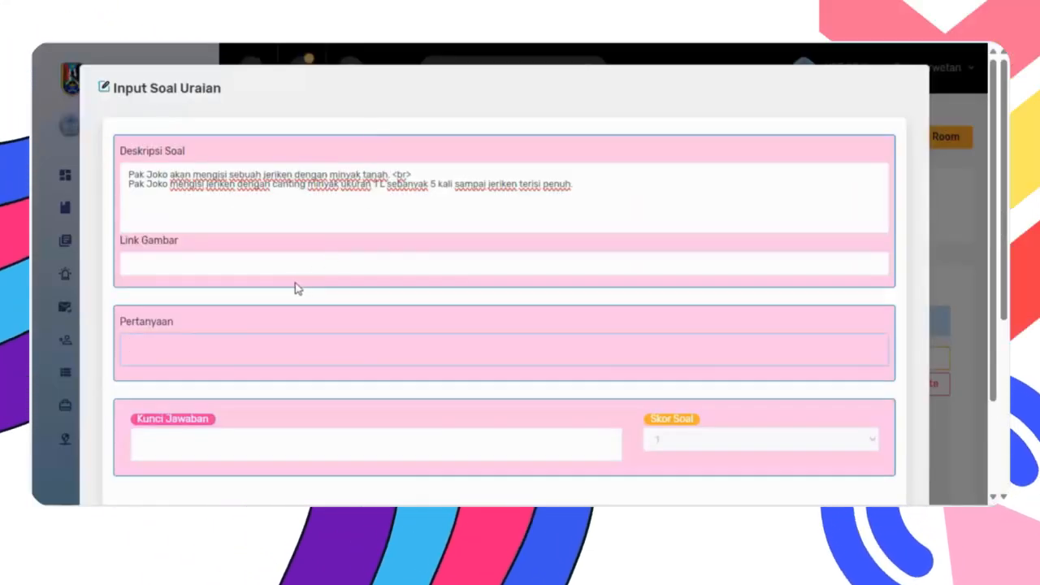
text(Volume minyak tanah dalam jeriken adalah...)
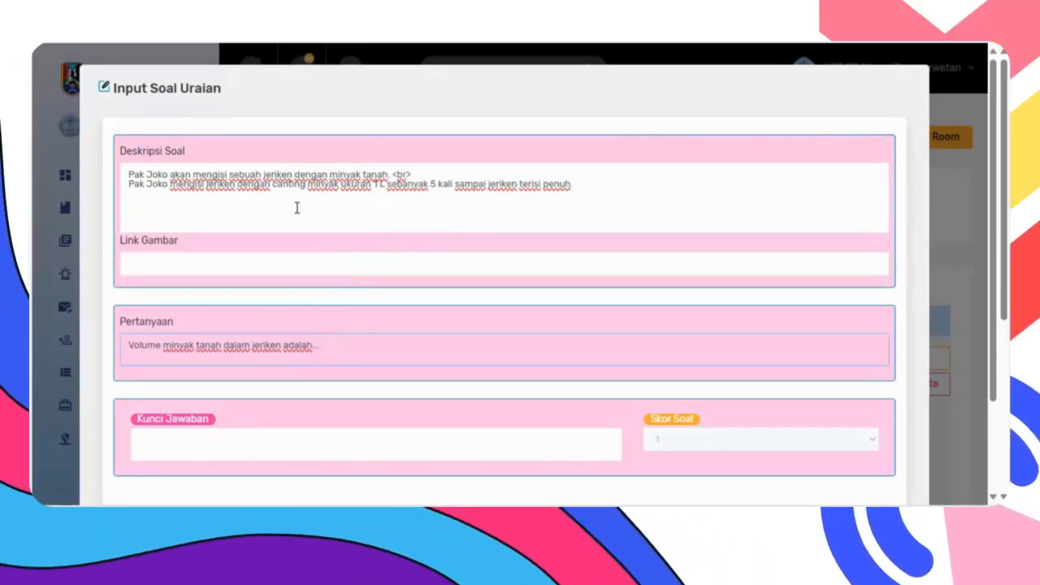
Wrap the character's name at the start of the Deskripsi Soal in <i> and </i> tags, with a space before "akan"
drag(128, 177, 168, 174)
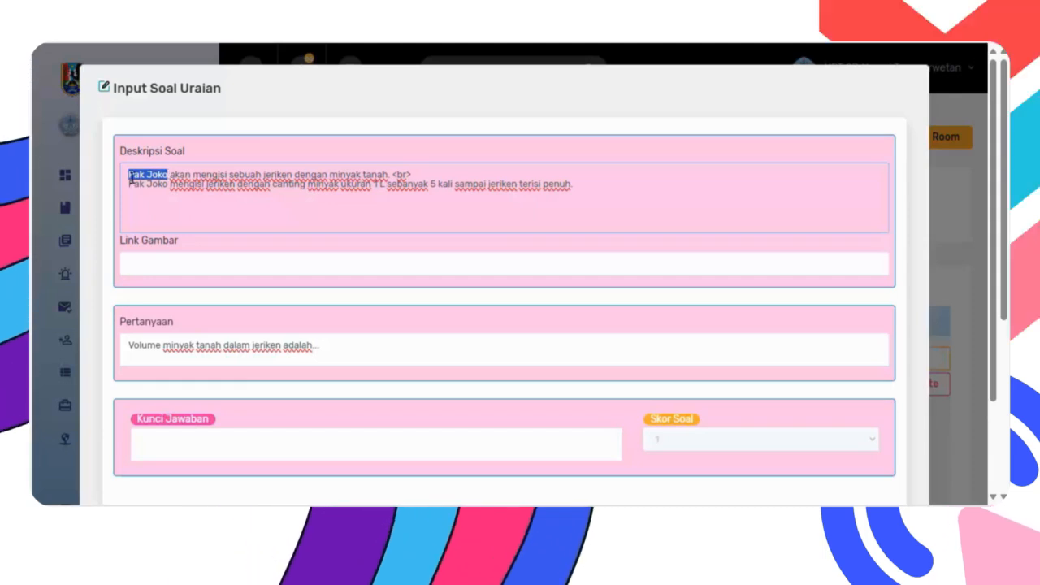
click(137, 171)
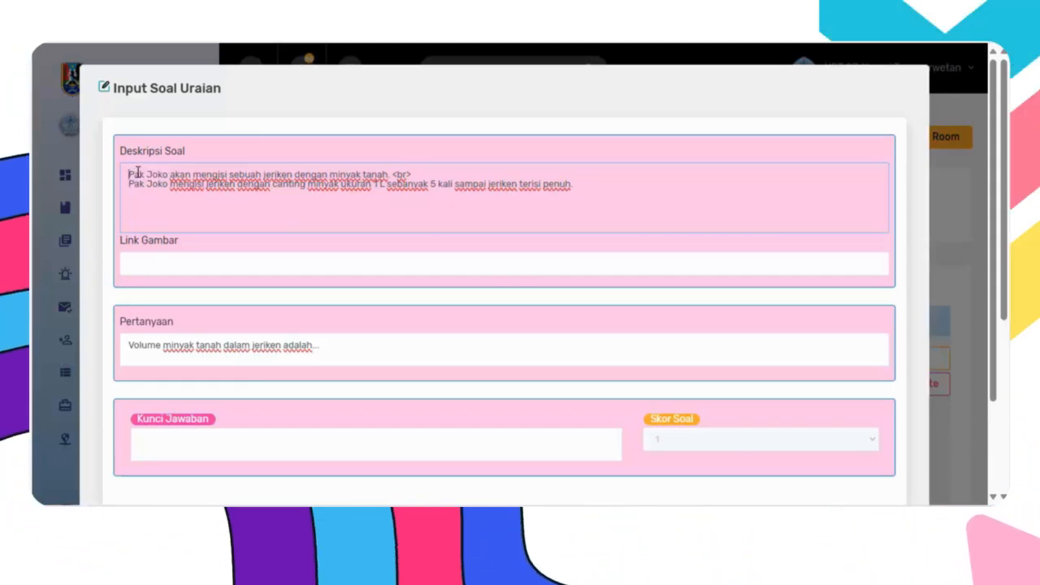
text(<)
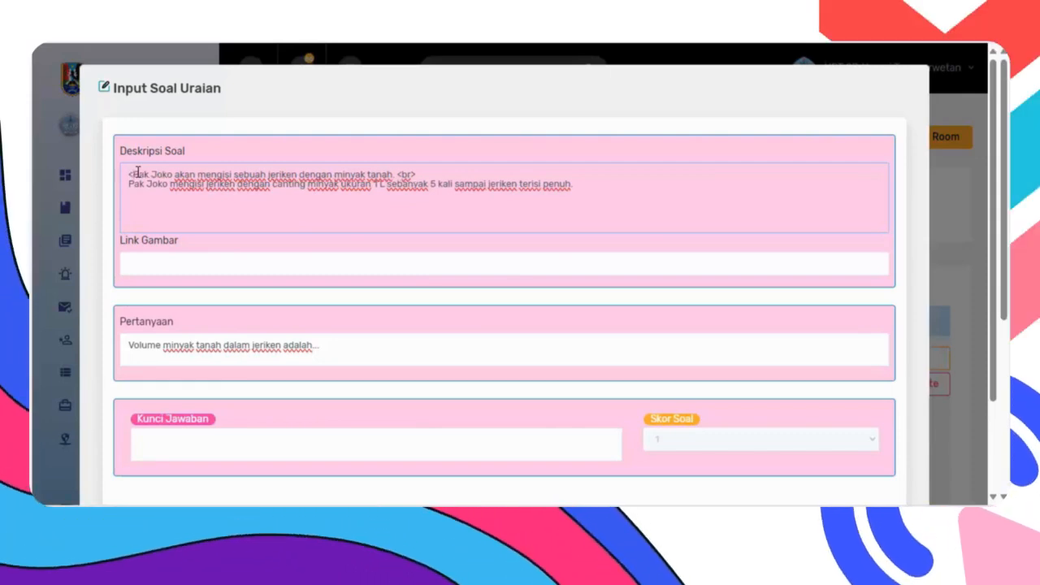
text(i>)
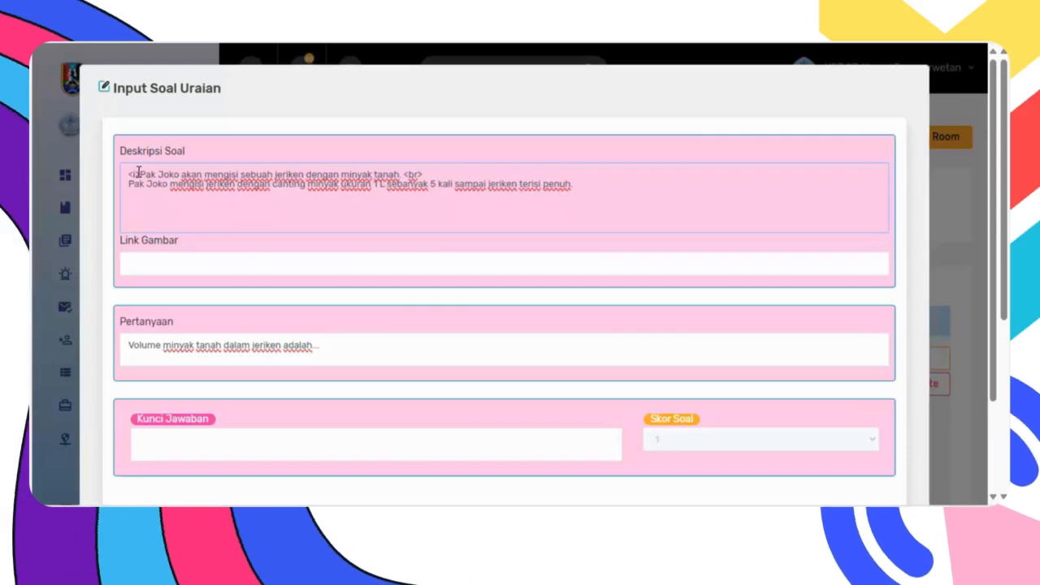
click(182, 174)
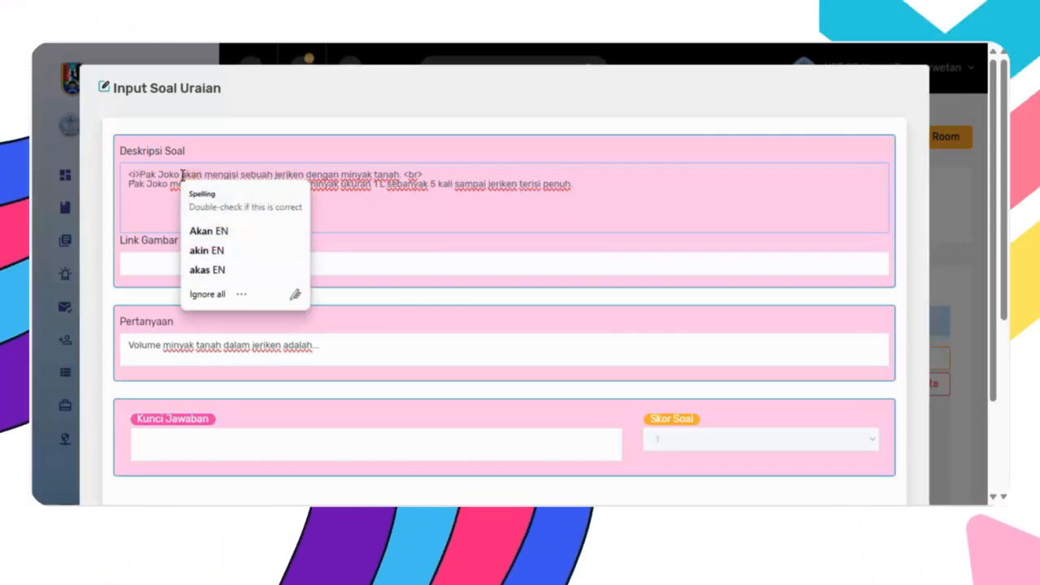
text(<)
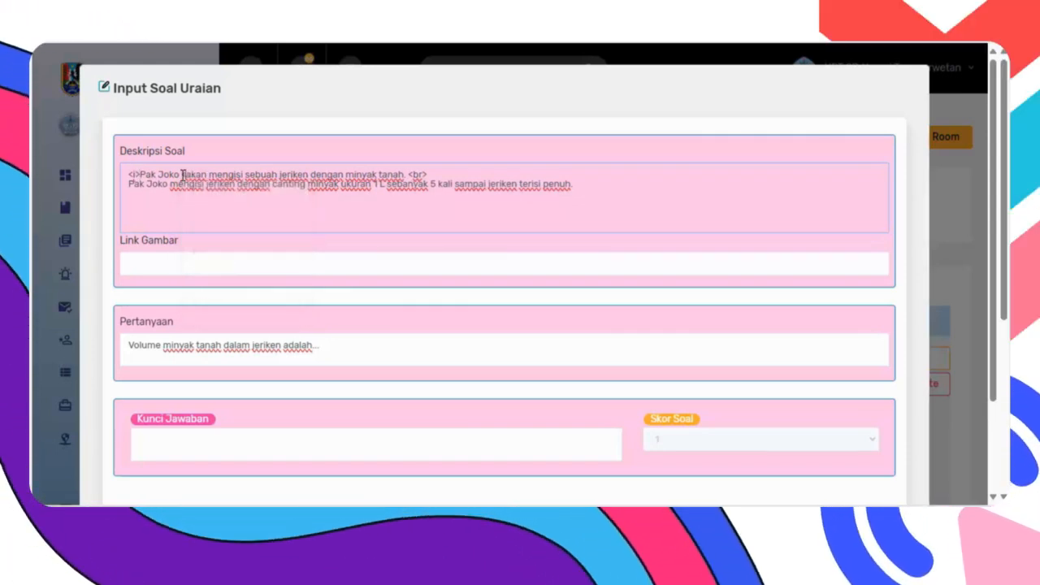
text(/i>)
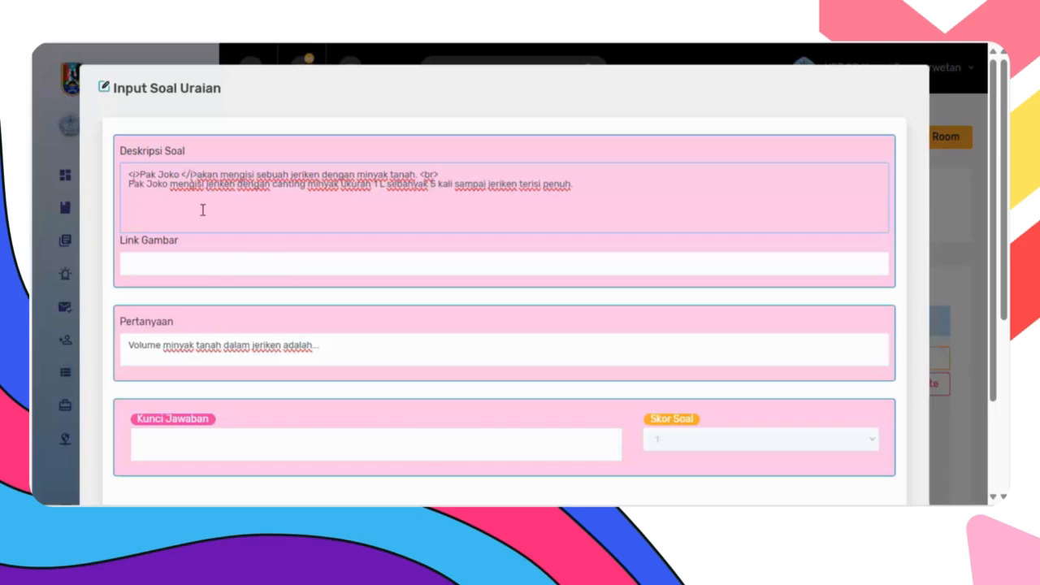
click(199, 184)
click(199, 174)
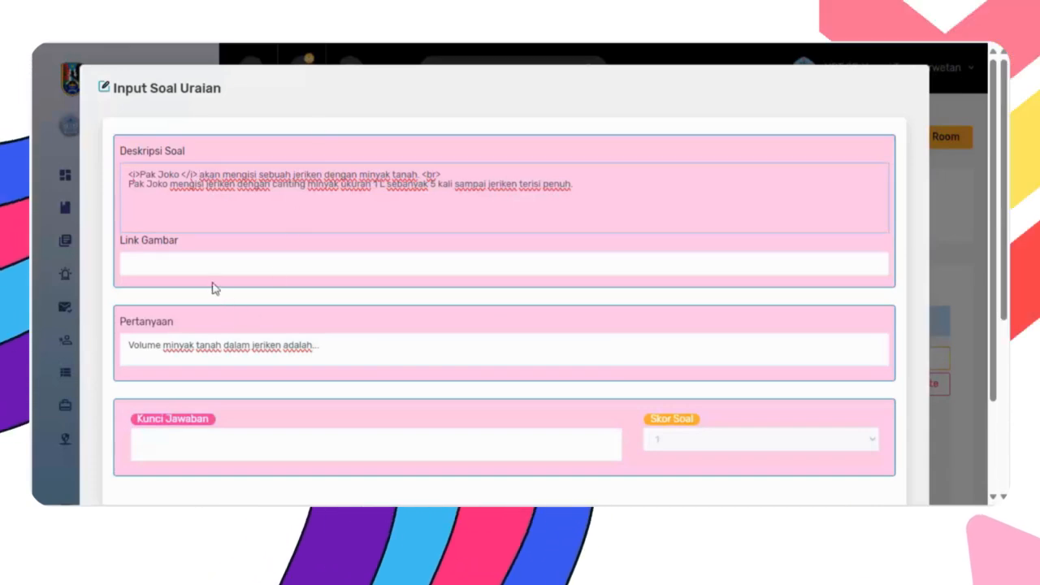
Enter the Kunci Jawaban as two lines: "1 L = 1000 ml <br>" and "5 x 1000 ml = 5000 ml"
click(173, 445)
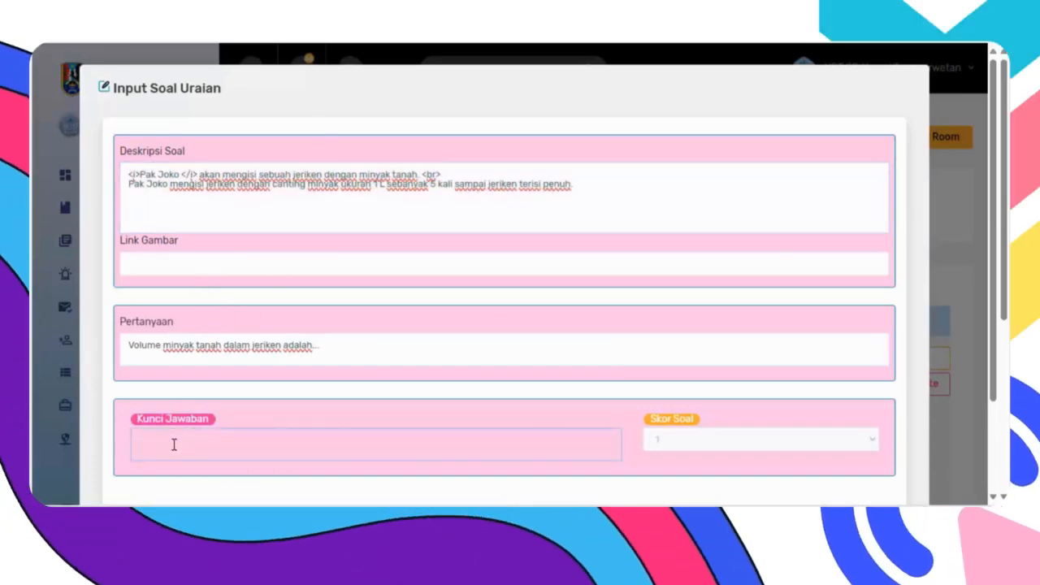
text(1 L)
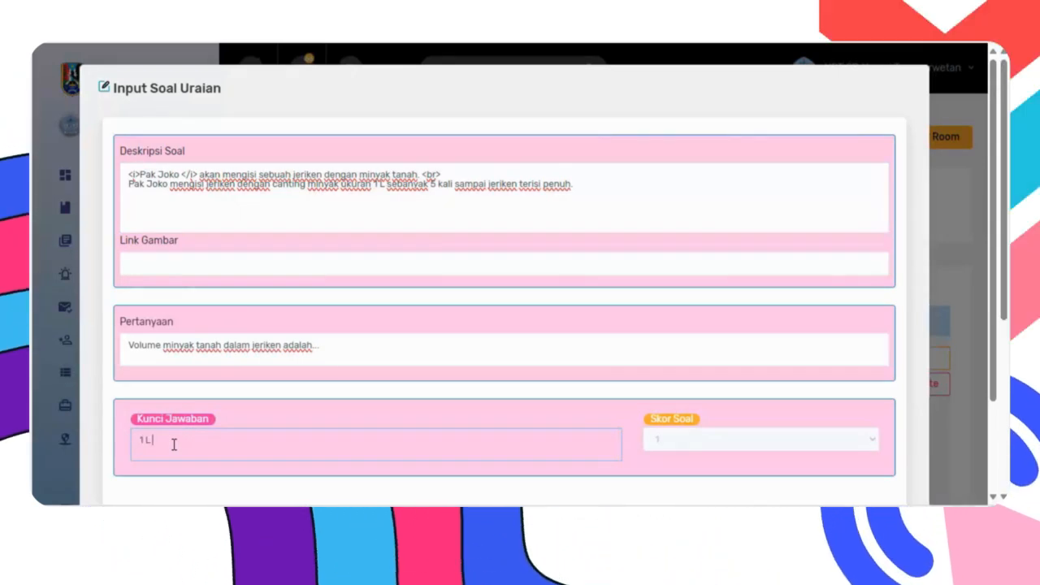
text( =)
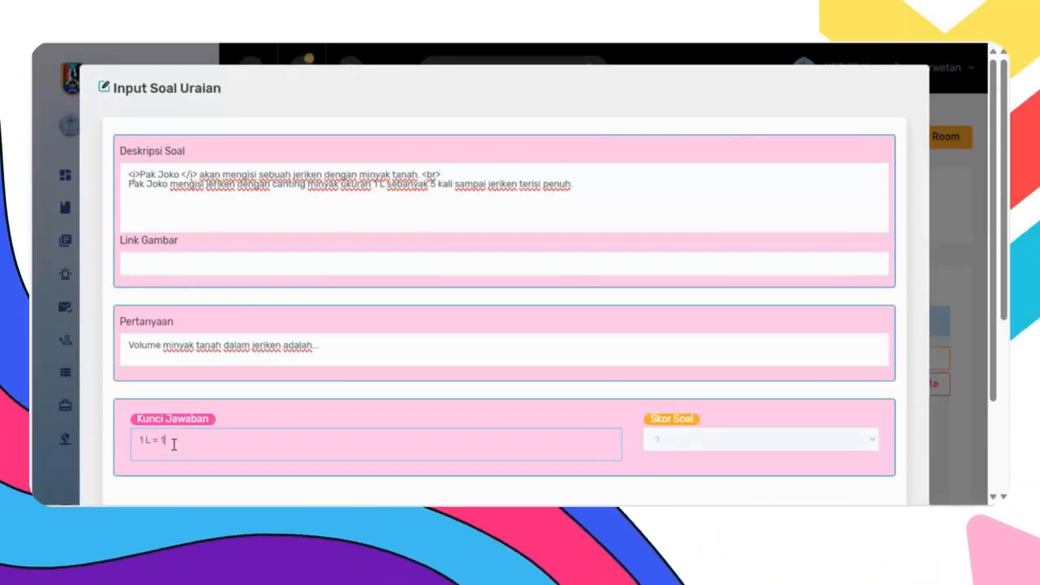
text( 1000 ml)
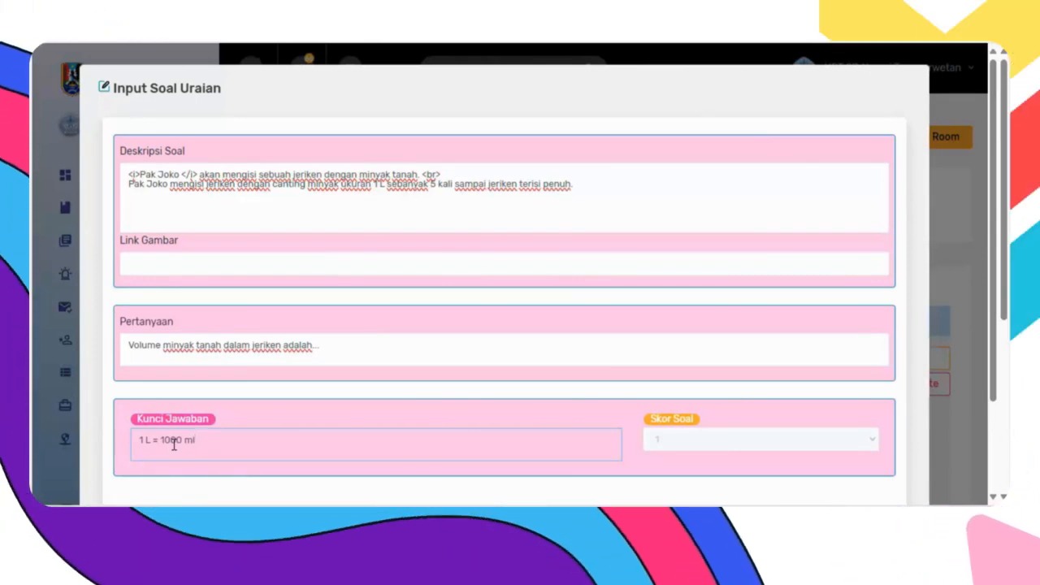
text(<)
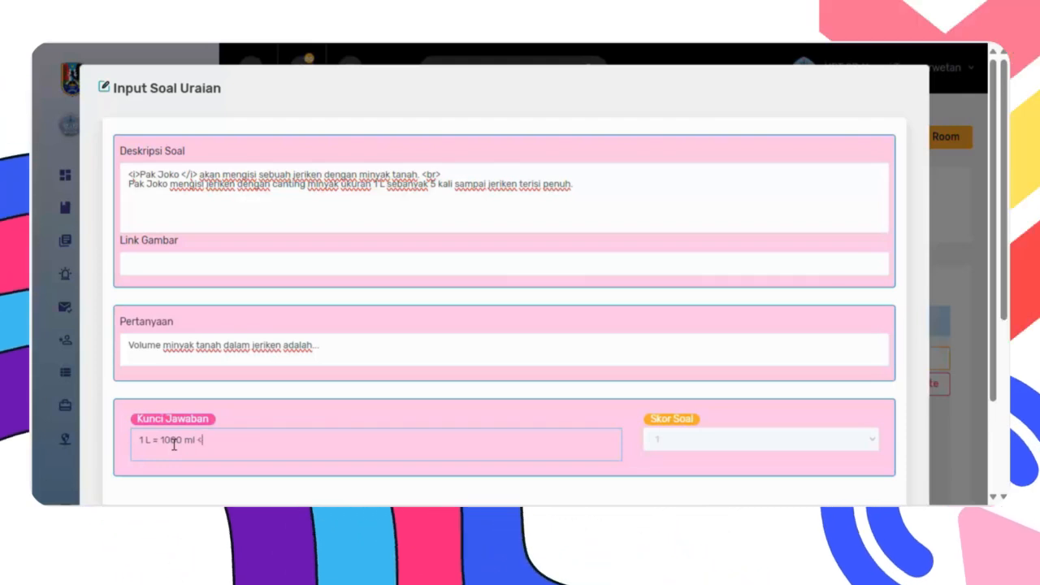
text(br> )
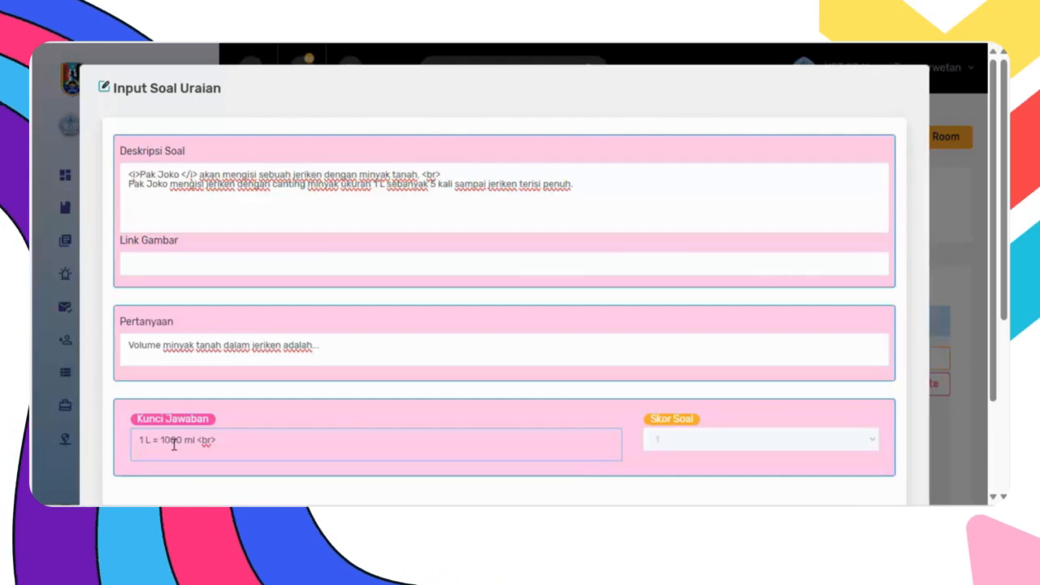
text(5 x)
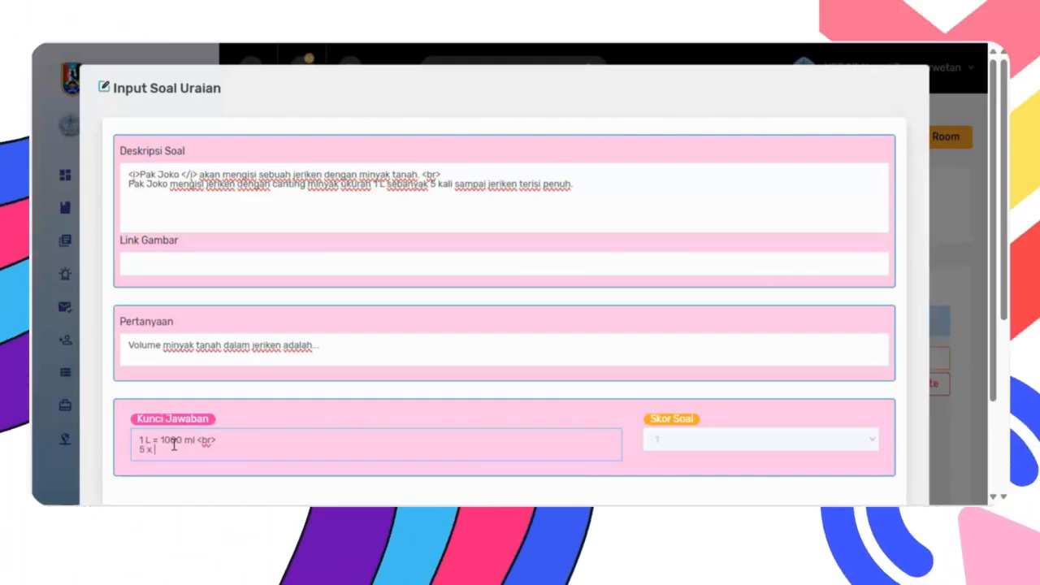
text( 1000)
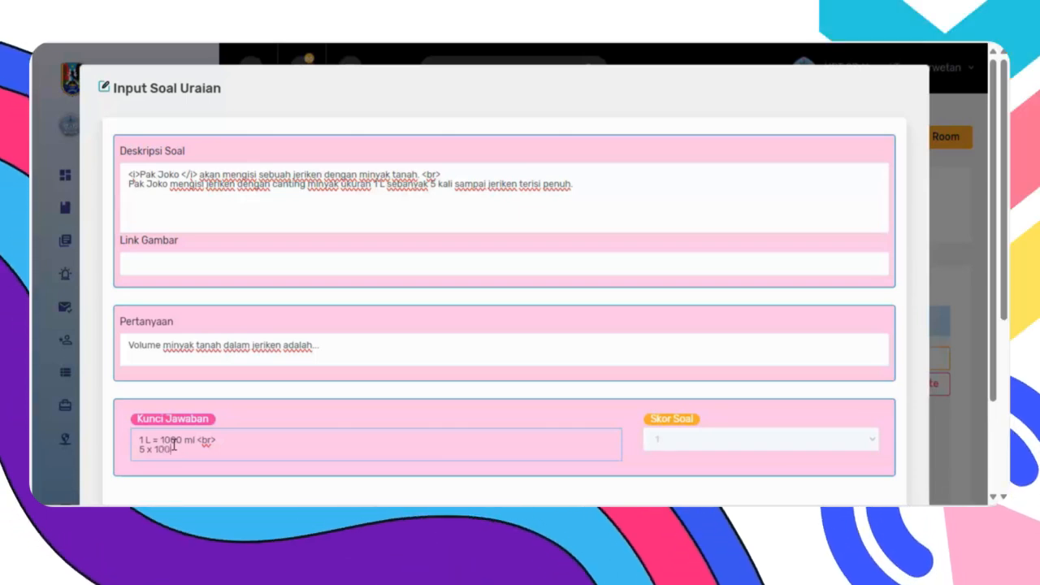
text( ml )
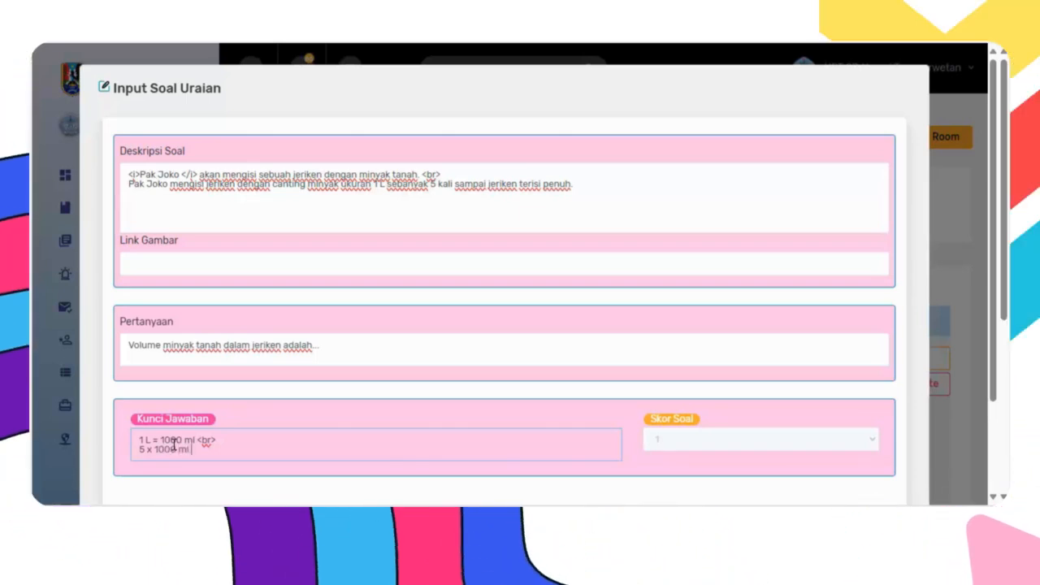
text(=)
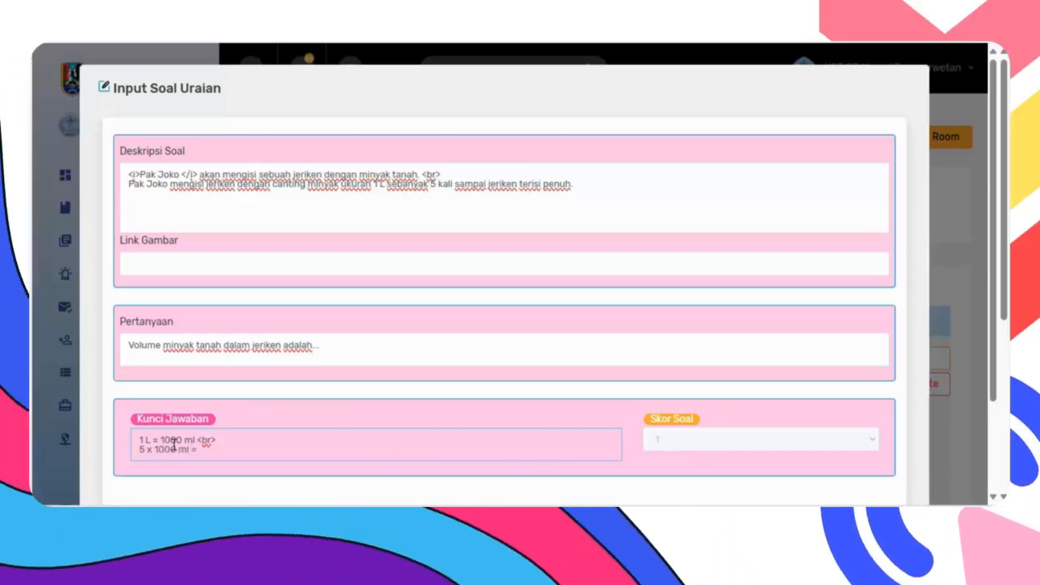
text( 5000 )
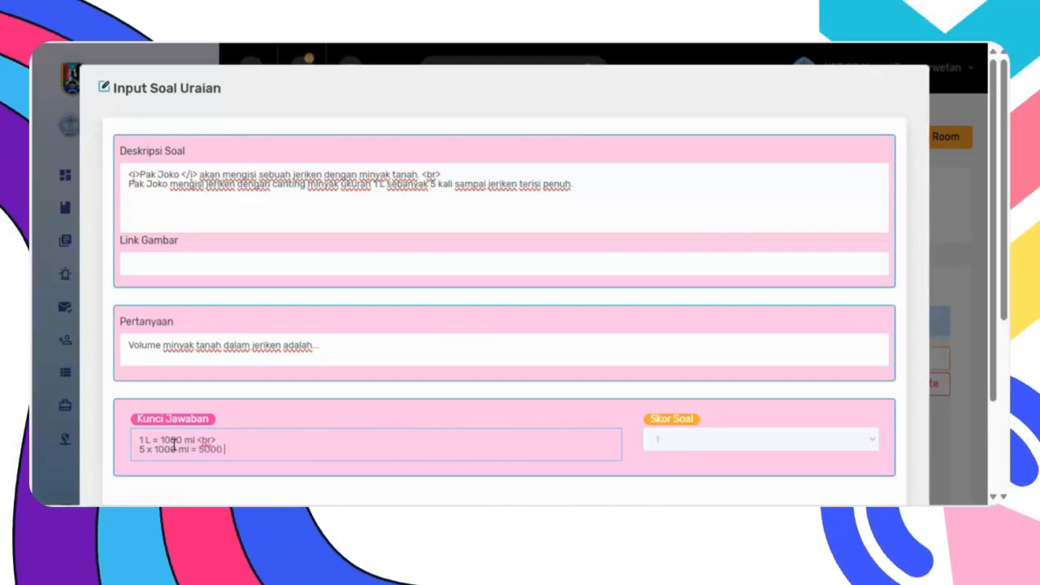
text(ml)
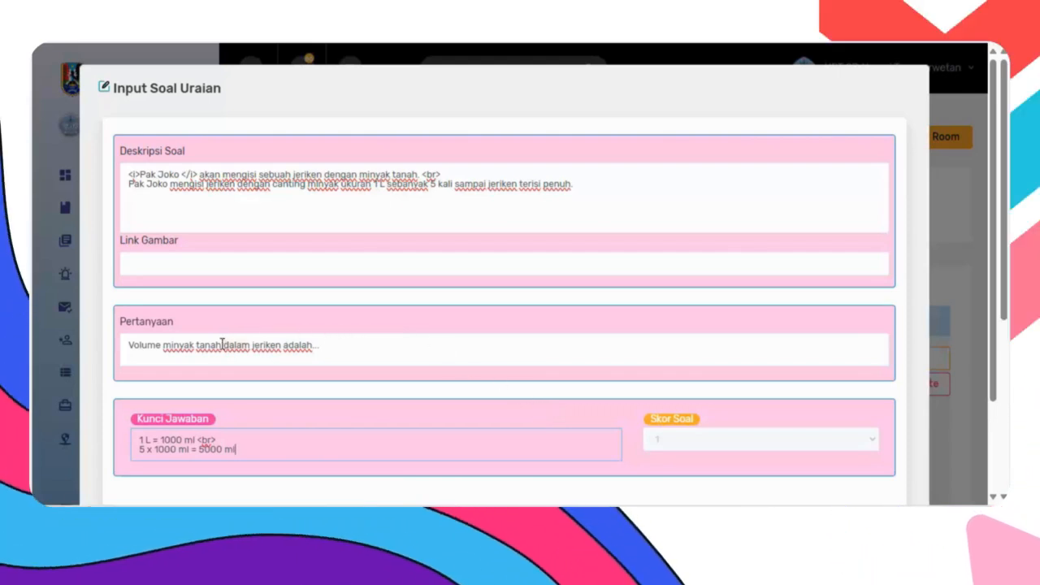
Start the Pertanyaan with "Berapa ml volume", changing the original capitalised first word to lowercase
click(128, 345)
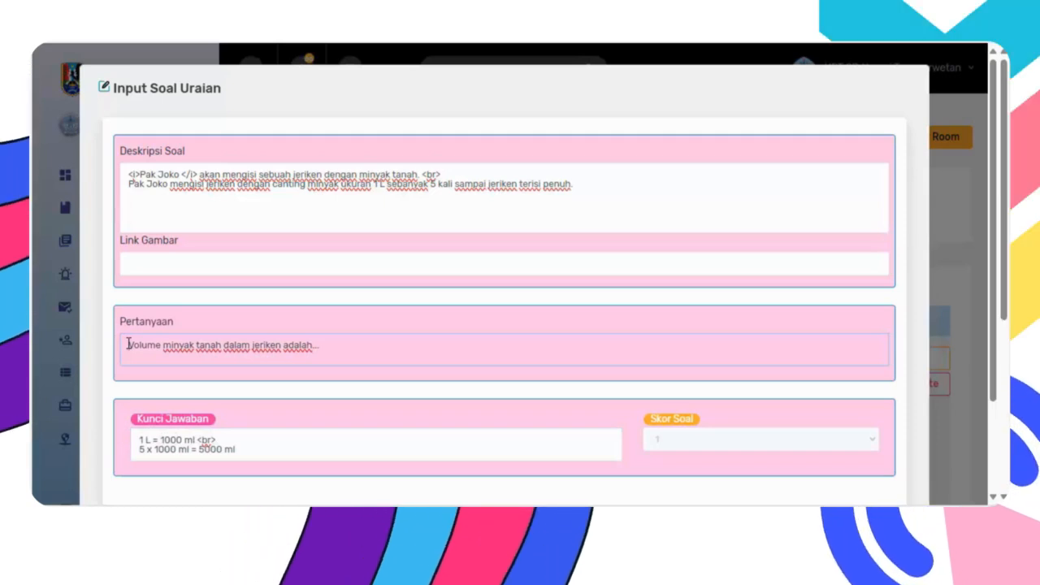
text(Berapa ml )
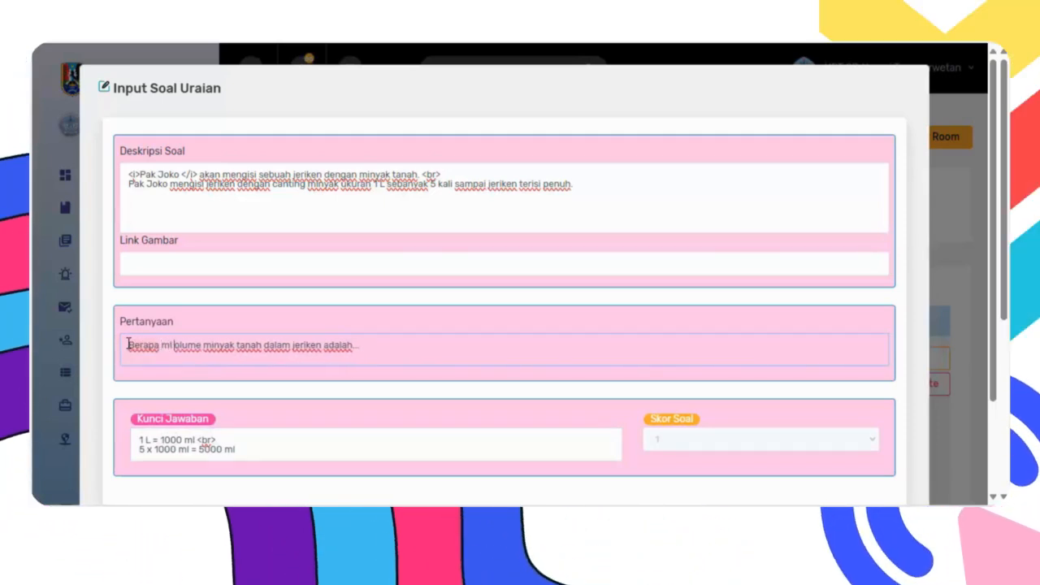
text(v)
click(461, 356)
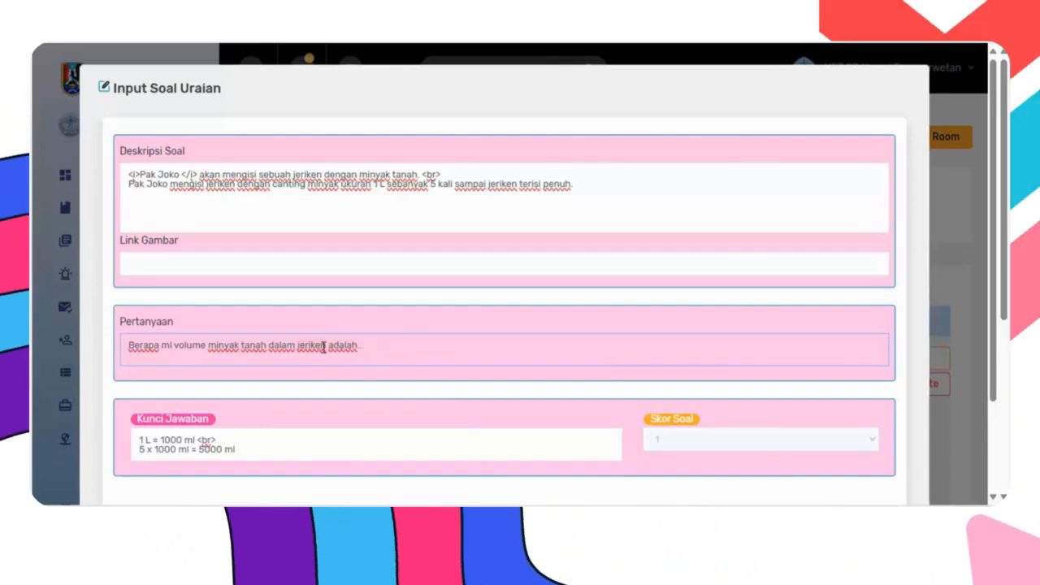
Replace "adalah..." at the end of the Pertanyaan with "yang dimiliki oleh", followed by the character's name and a question mark
drag(329, 346, 406, 350)
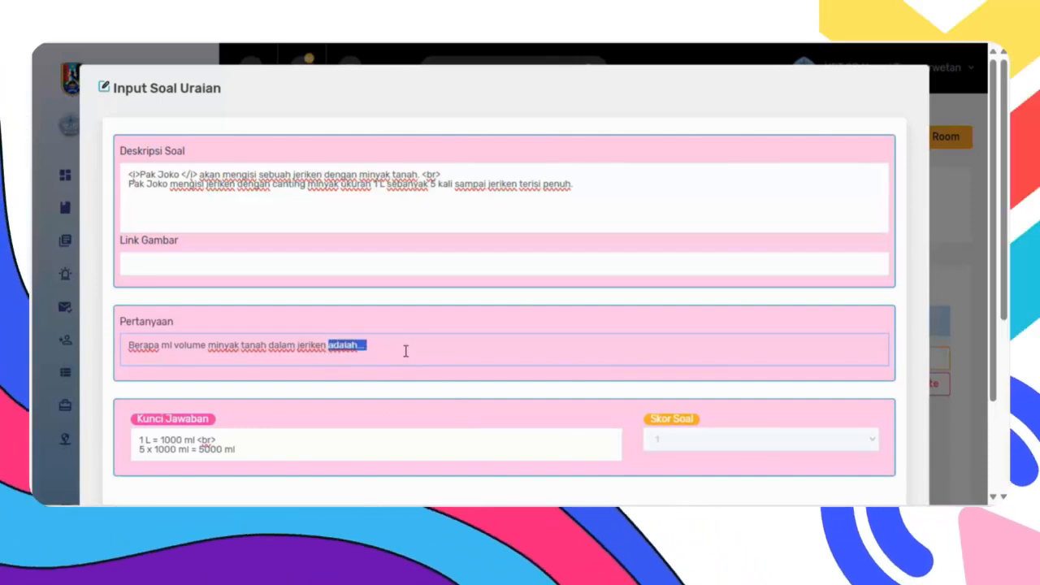
text(yang dimilik)
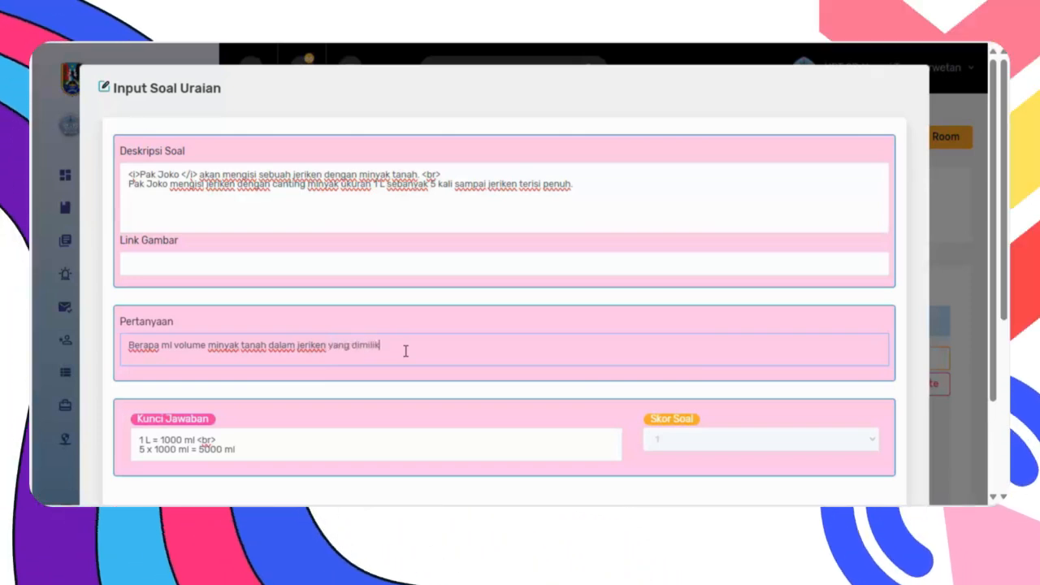
text(i oleh Pak)
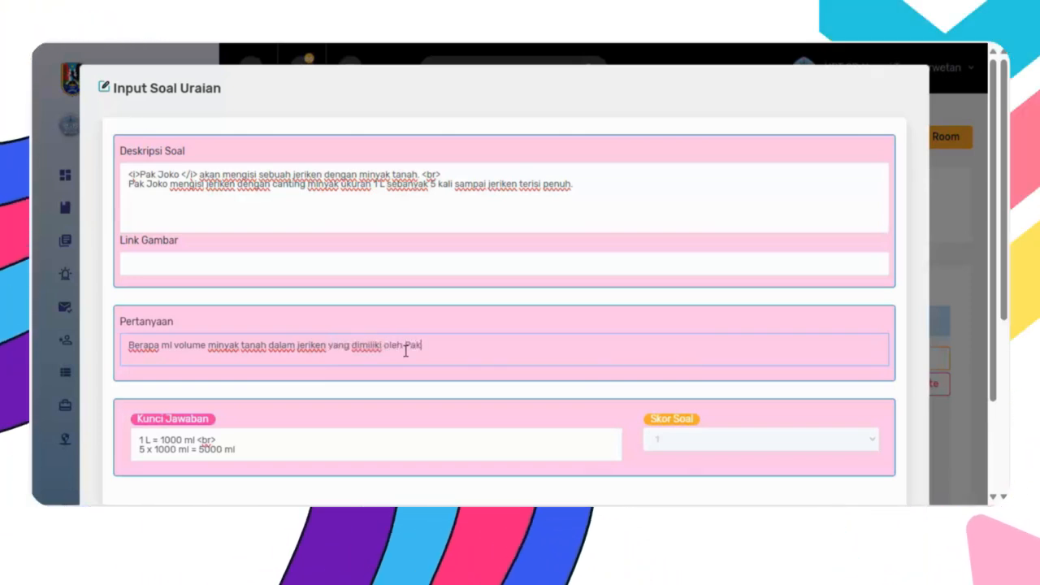
text( Joko?)
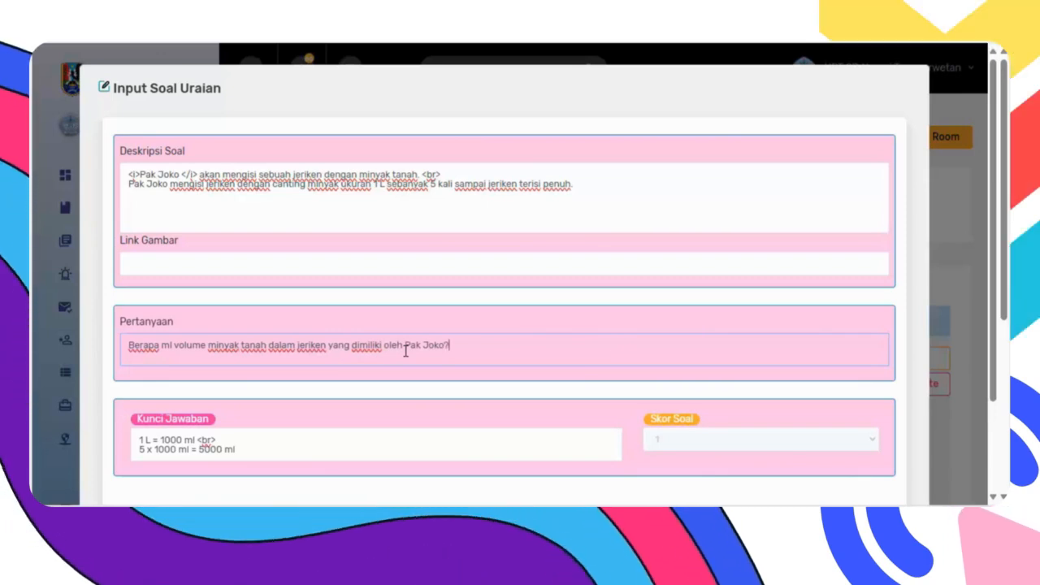
Set the Skor Soal to 5 and save the Uraian question
click(821, 444)
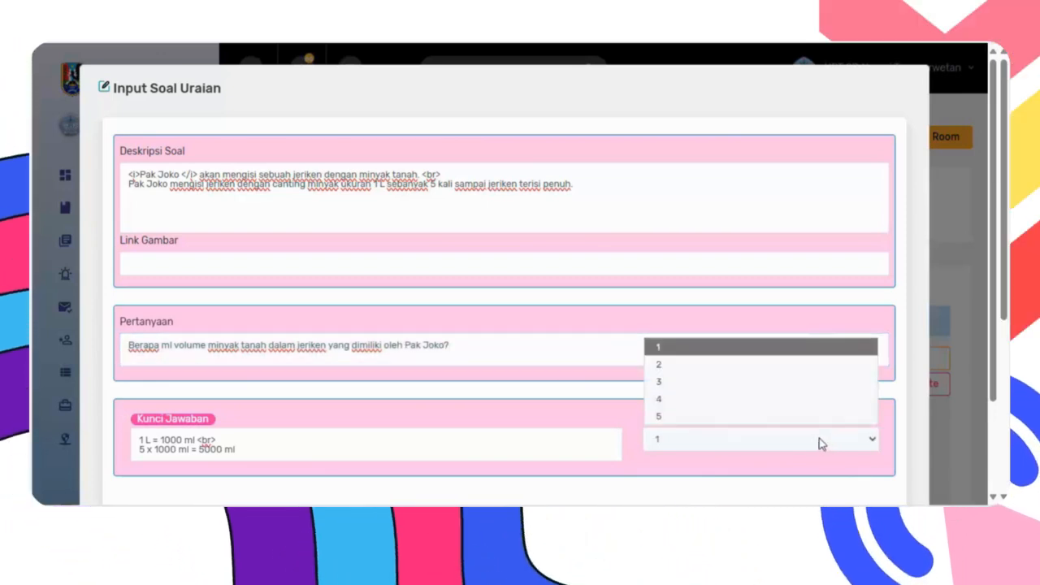
click(757, 418)
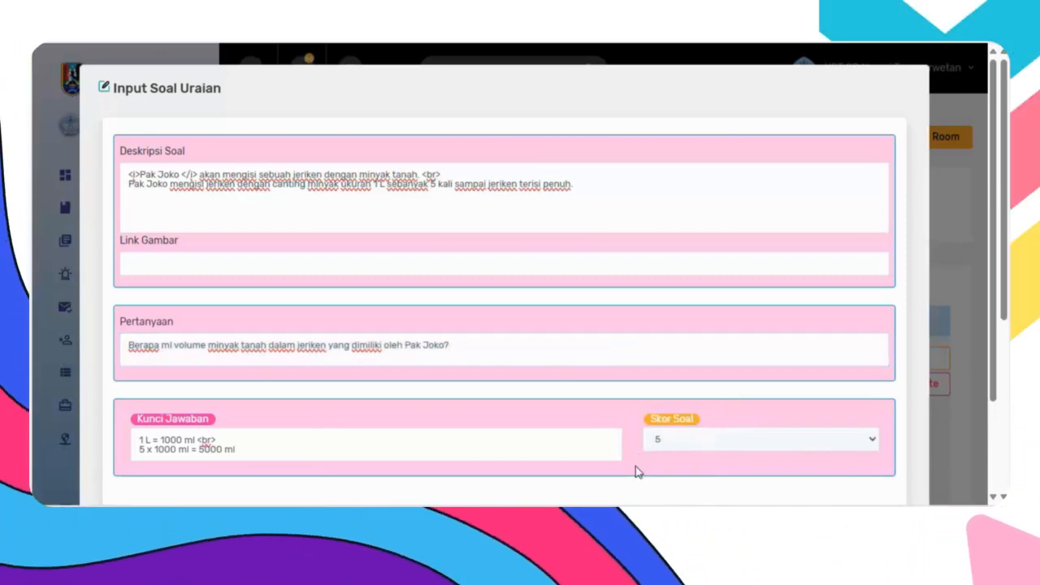
scroll(638, 471, down, 2)
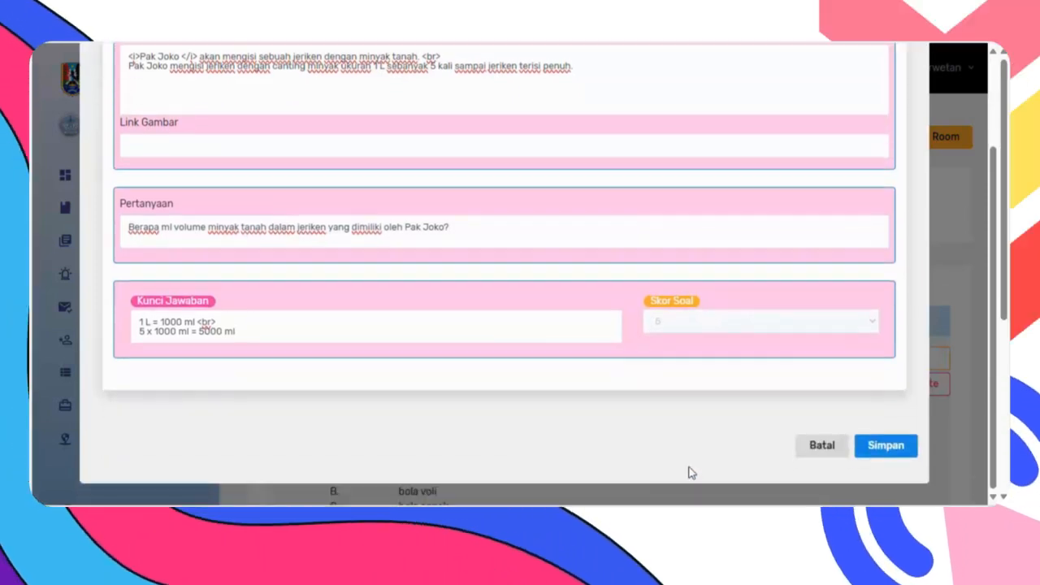
click(872, 446)
click(516, 360)
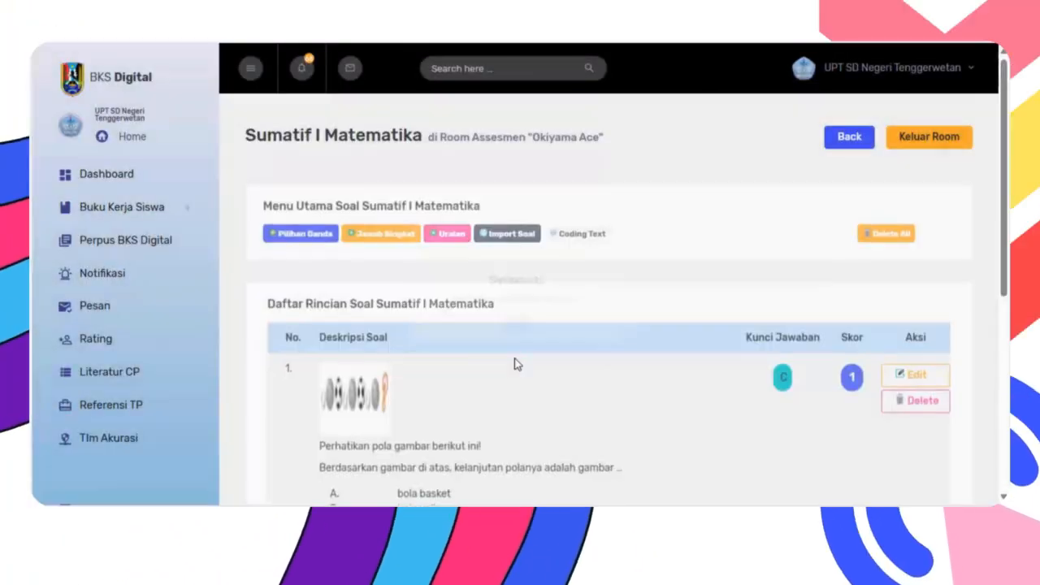
Review the Daftar Rincian Soal, checking the italic name, line breaks, answer key and score of the new Uraian question
scroll(514, 367, down, 3)
scroll(514, 366, down, 2)
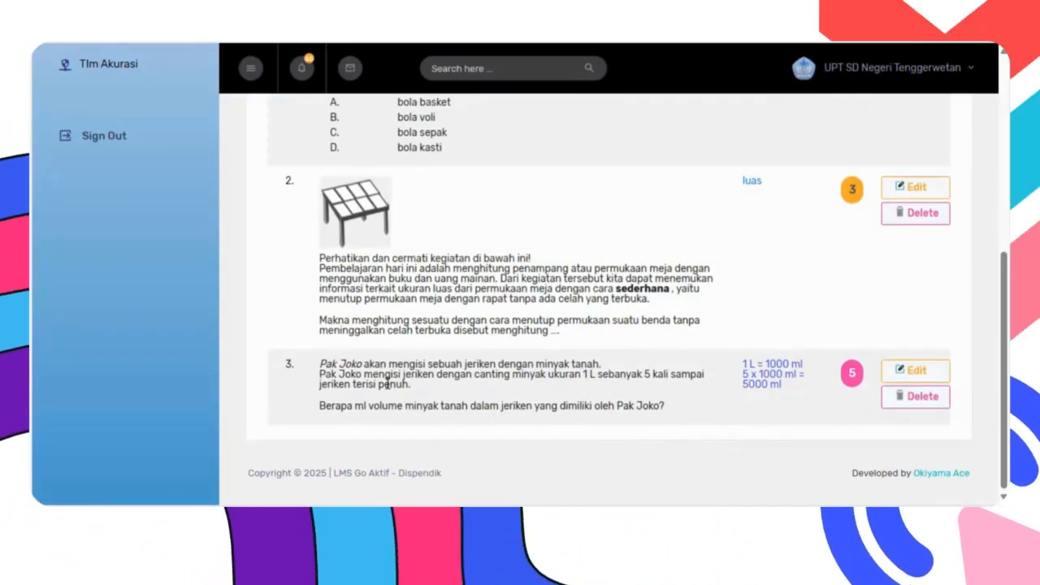
drag(321, 364, 363, 364)
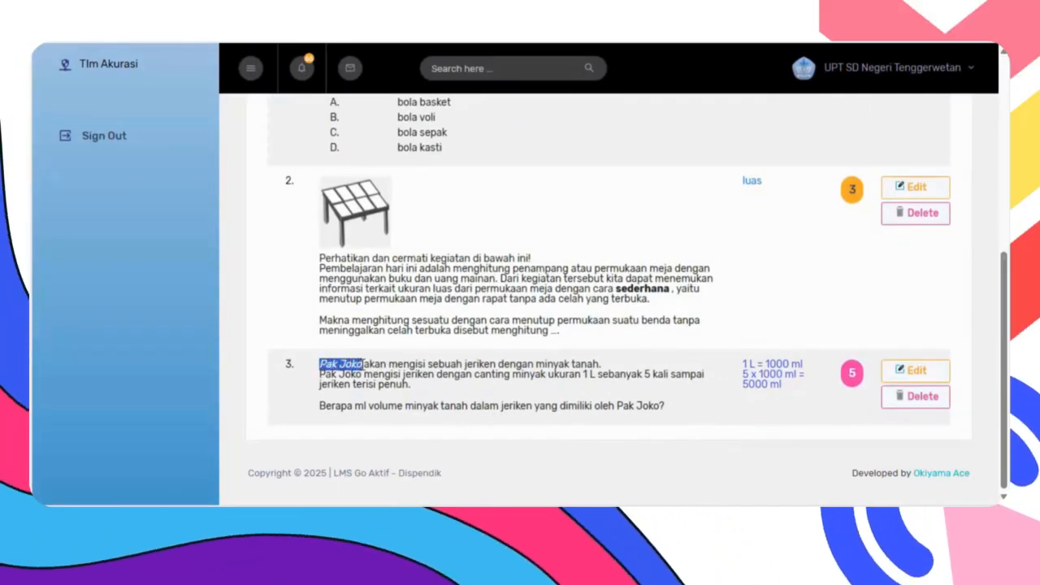
click(307, 378)
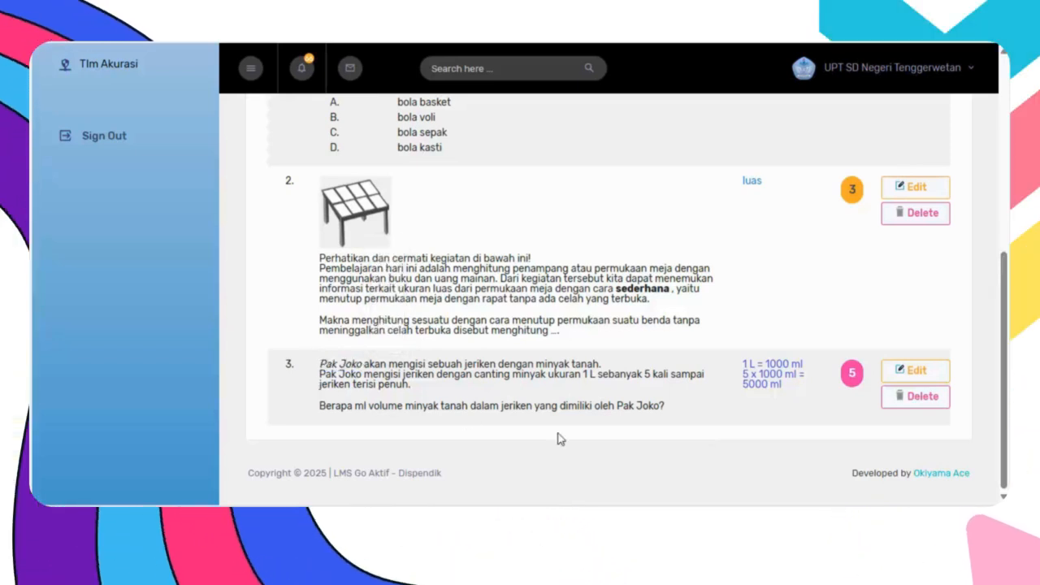
scroll(585, 412, up, 1)
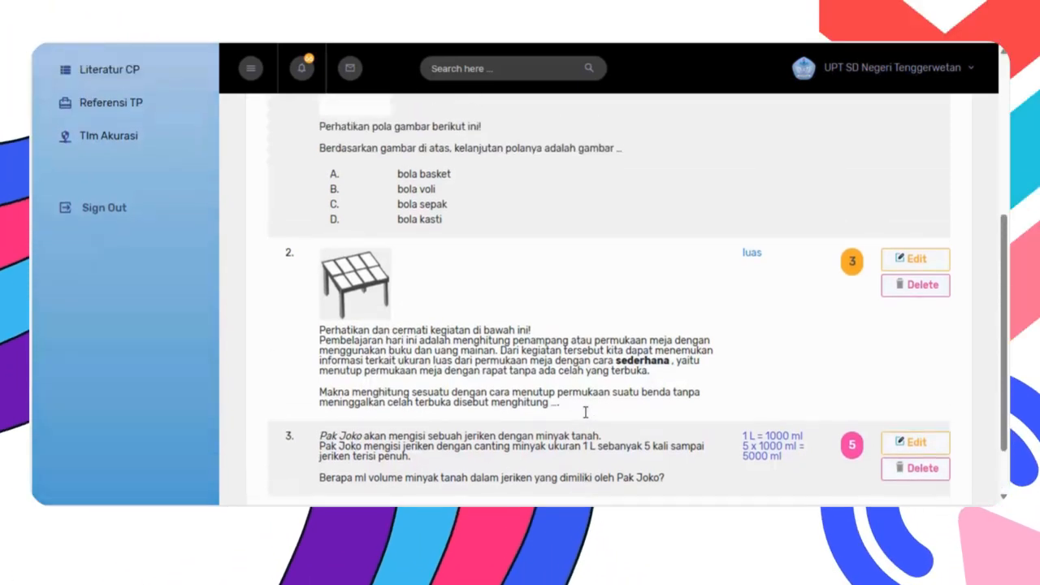
scroll(585, 412, up, 2)
scroll(584, 412, down, 3)
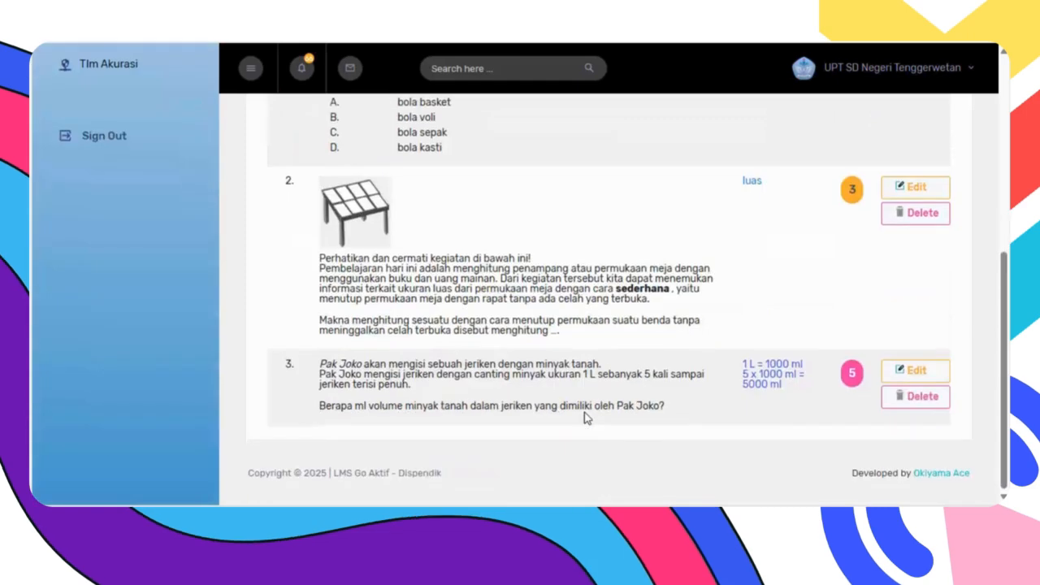
scroll(585, 412, up, 5)
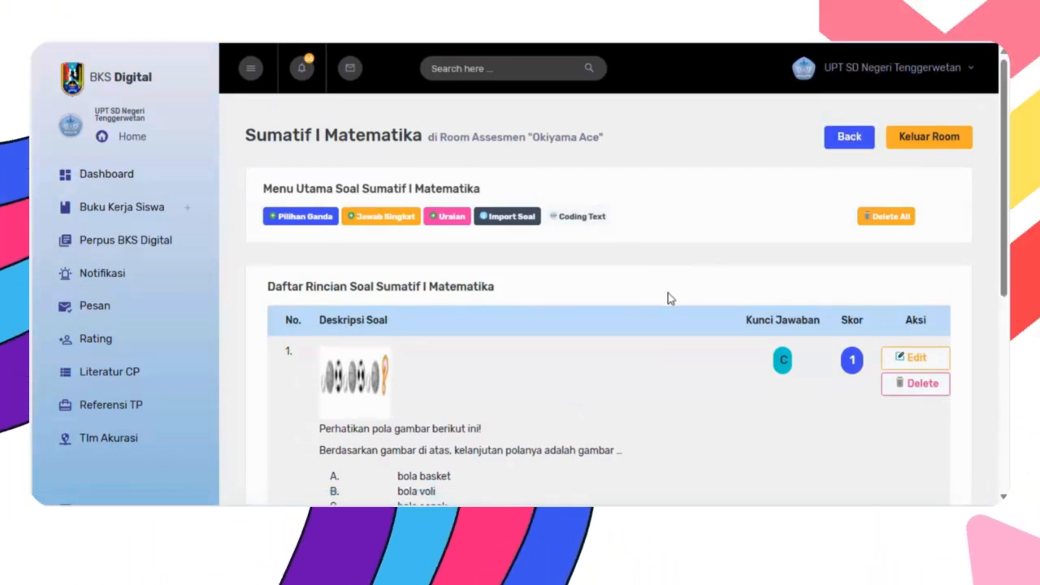
Return to the room's assessment list and check the question totals per type for Sumatif I Matematika
click(847, 140)
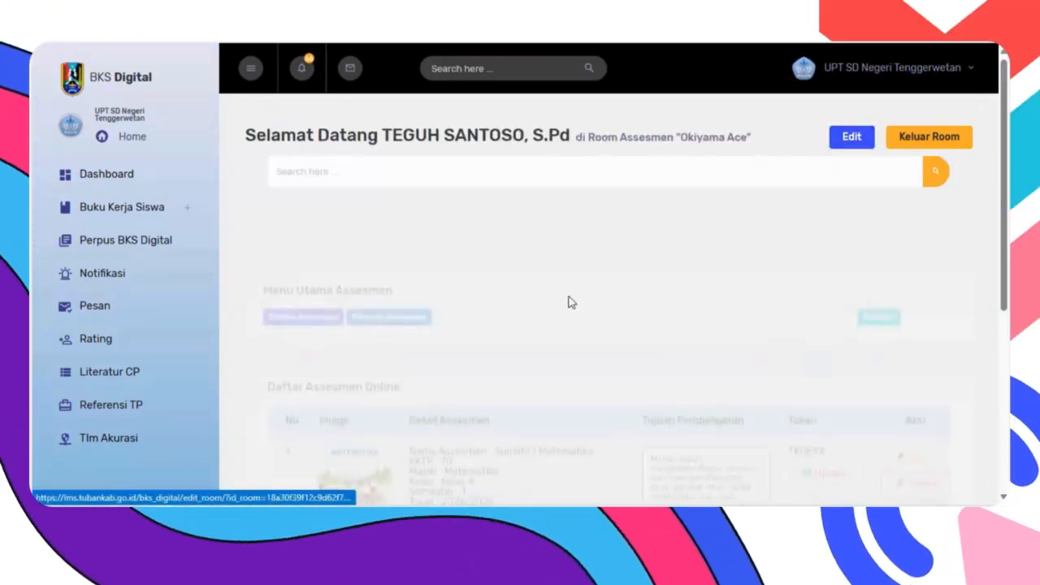
scroll(562, 304, down, 5)
scroll(564, 307, up, 3)
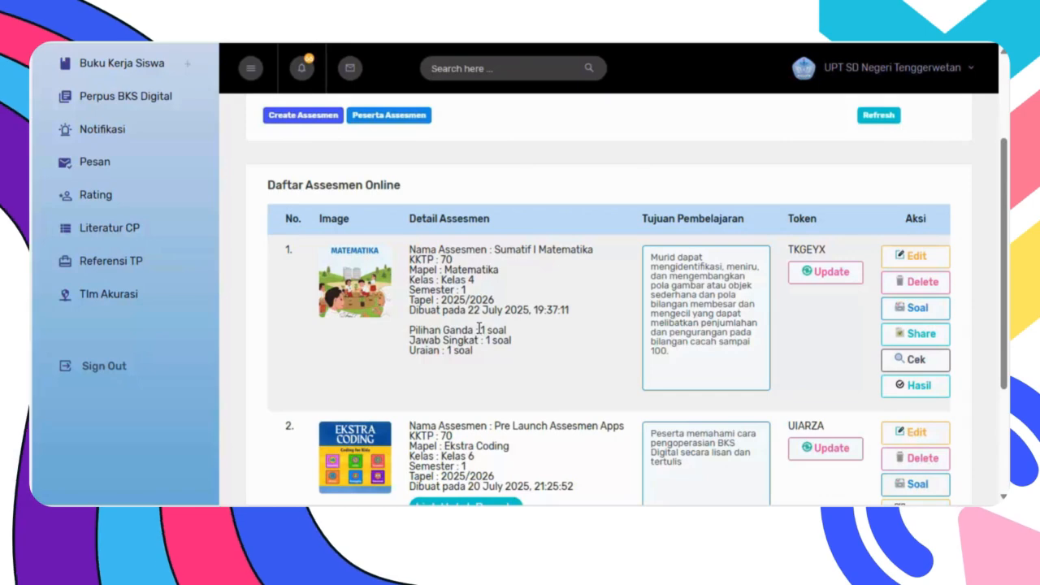
drag(492, 344, 486, 353)
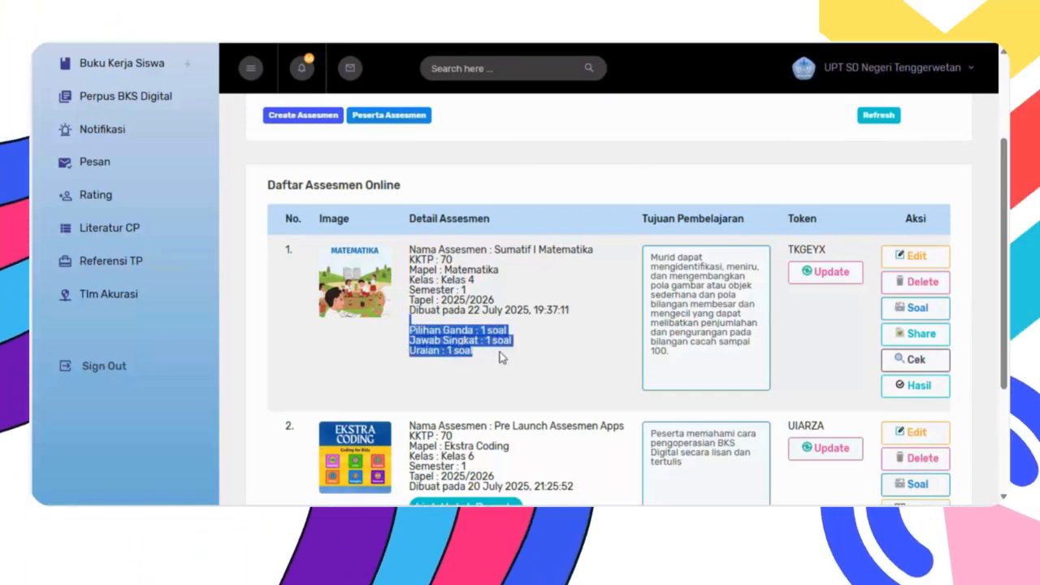
click(558, 379)
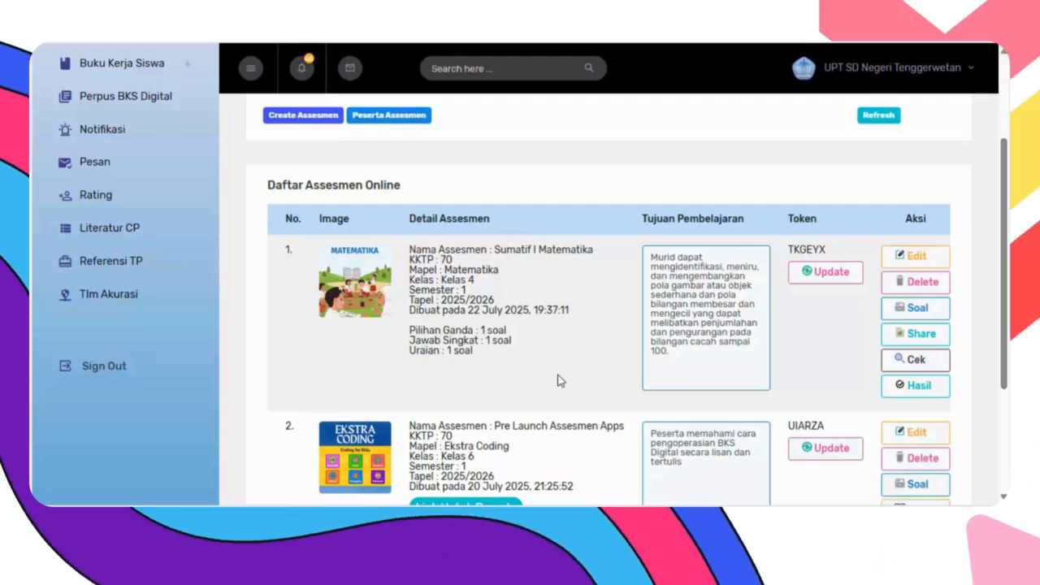
Share the Sumatif I Matematika assessment by saving its generated access code
click(928, 336)
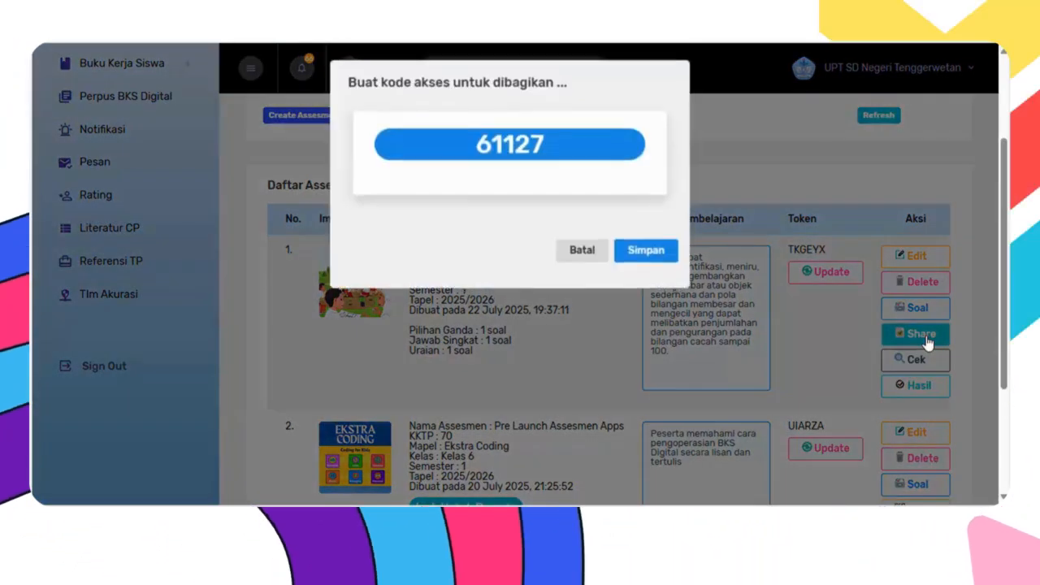
click(636, 258)
click(513, 362)
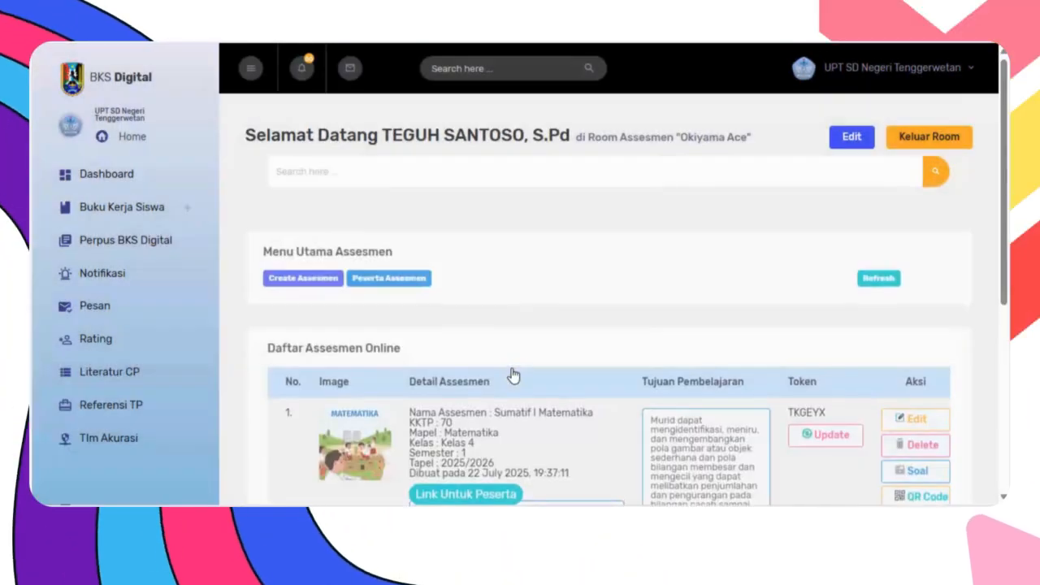
Copy the full Link Untuk Peserta address of the Sumatif I Matematika assessment
scroll(511, 371, down, 3)
scroll(459, 365, up, 2)
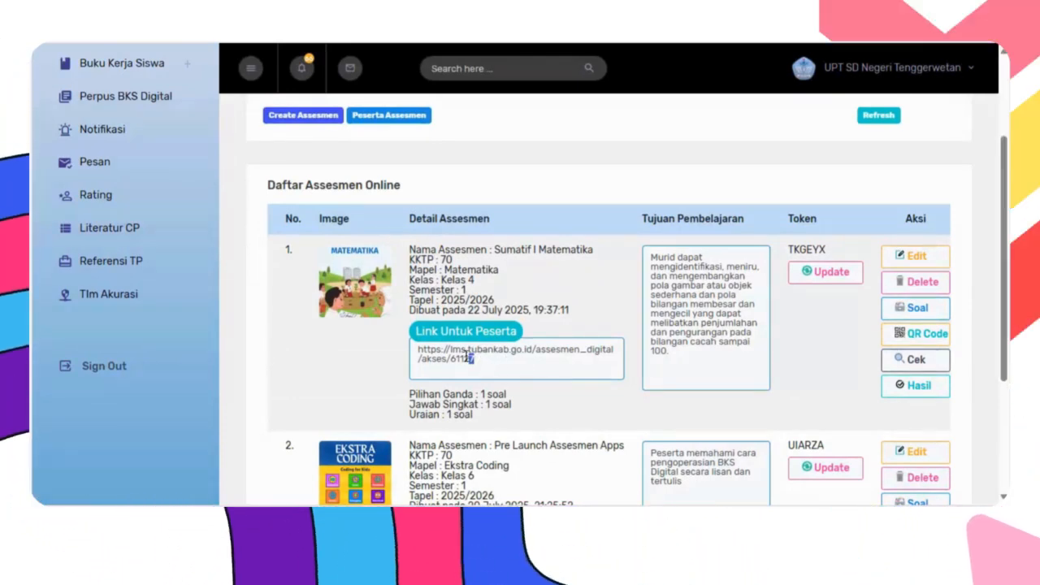
click(473, 358)
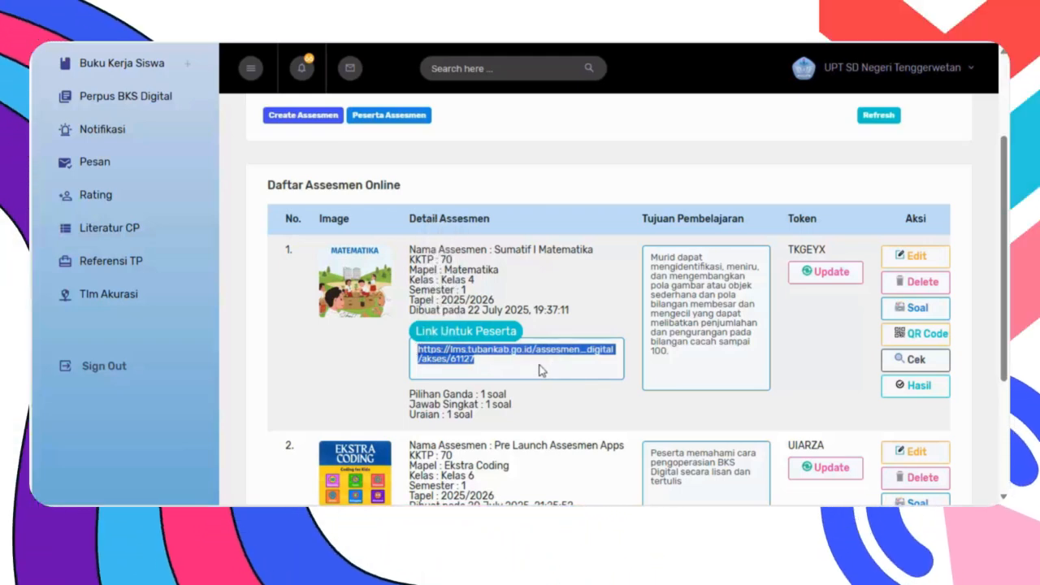
click(486, 362)
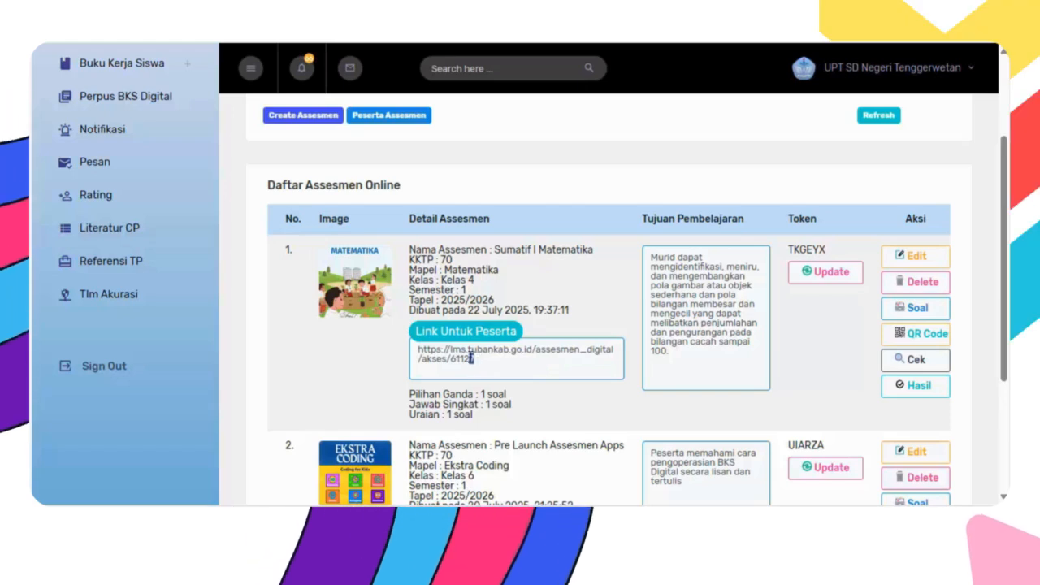
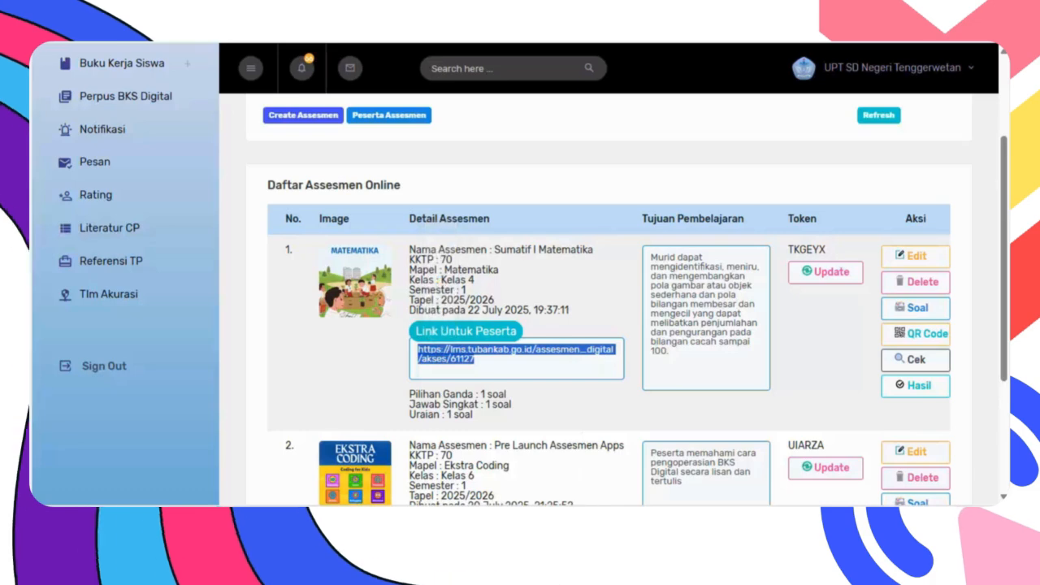
click(495, 390)
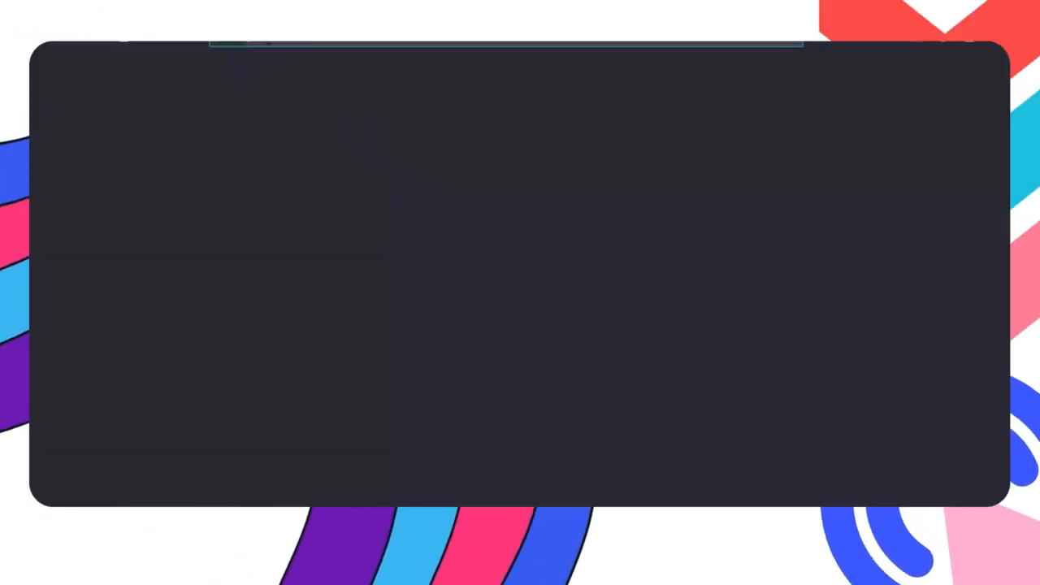
Open the copied participant link in the browser and look over the assessment's access page
text(https://lms.tubankab.go.id/assesmen_digital/akses/61127)
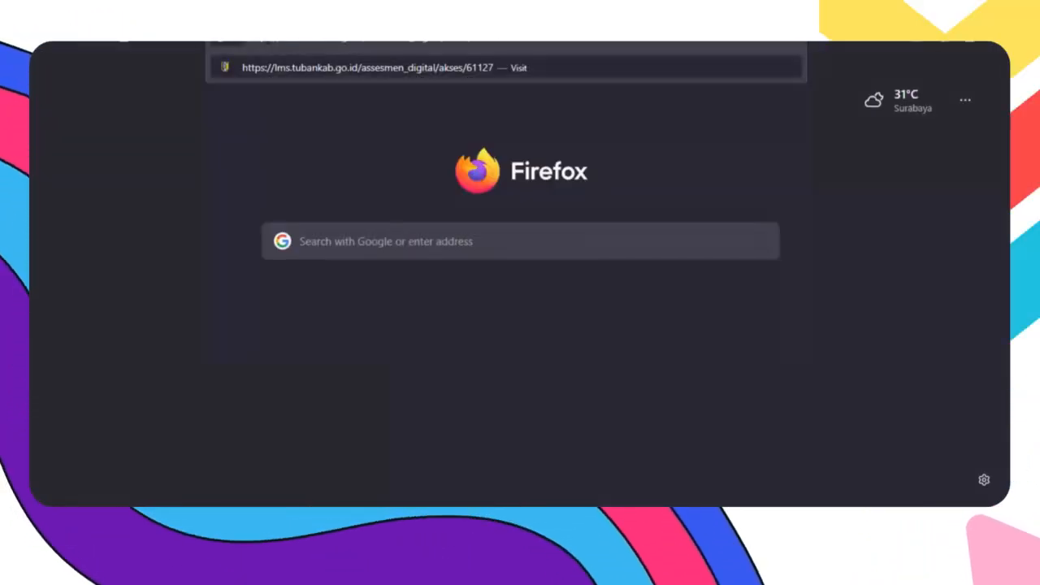
key(Return)
scroll(713, 191, down, 2)
scroll(715, 195, down, 2)
scroll(716, 197, up, 5)
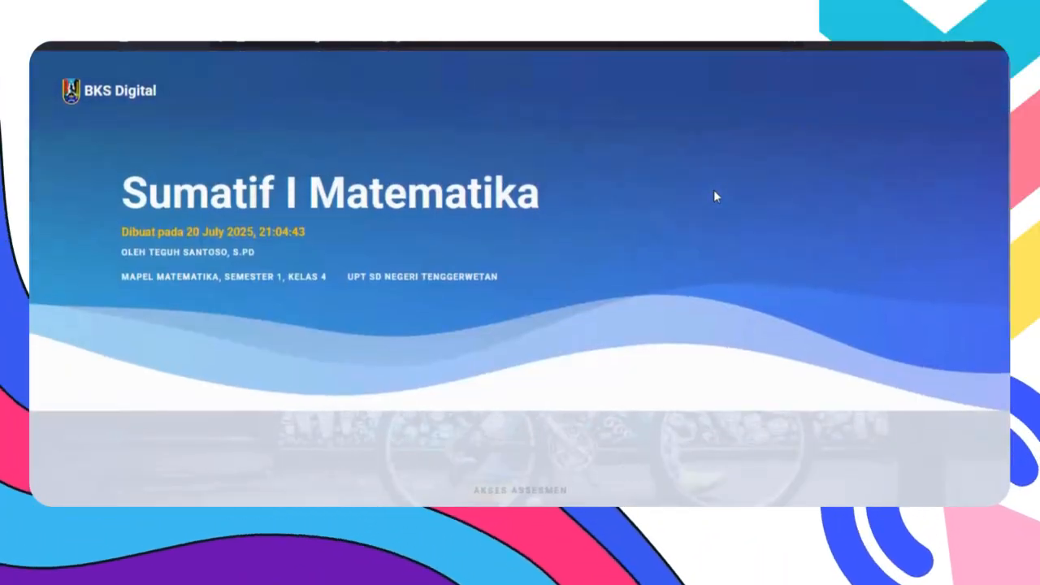
scroll(716, 197, down, 2)
scroll(716, 197, up, 2)
scroll(715, 196, up, 2)
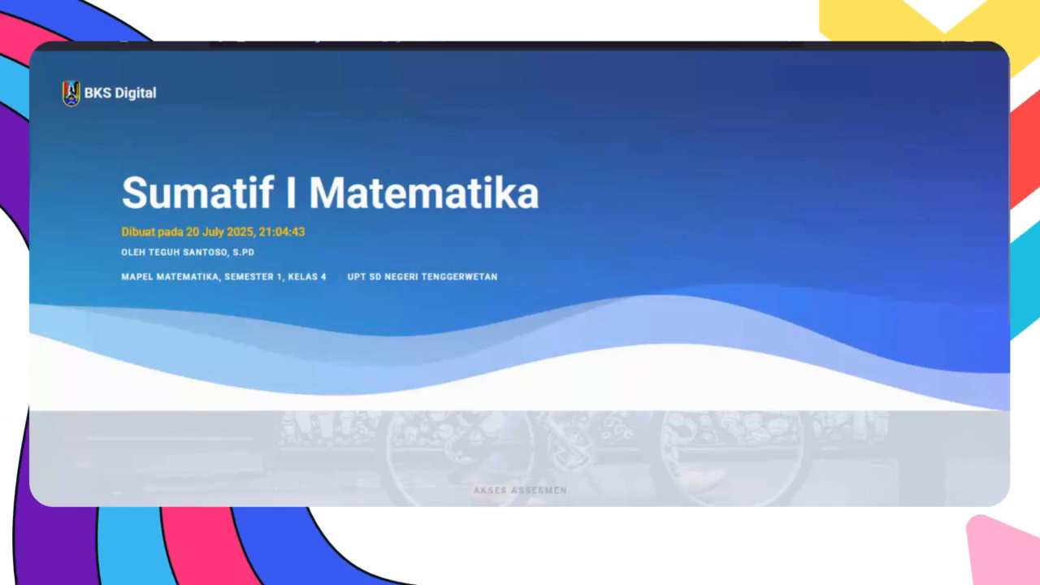
Try the participant address with the made-up access code "jfga" and look over the page it opens
click(490, 43)
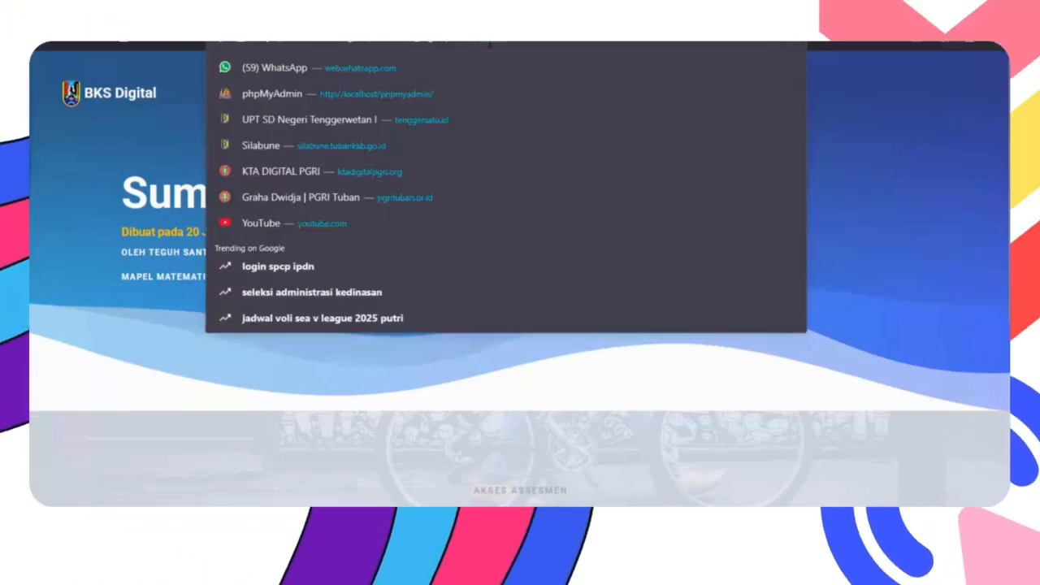
text(https://lms.tubankab.go.id/assesmen_digital/akses/jfga)
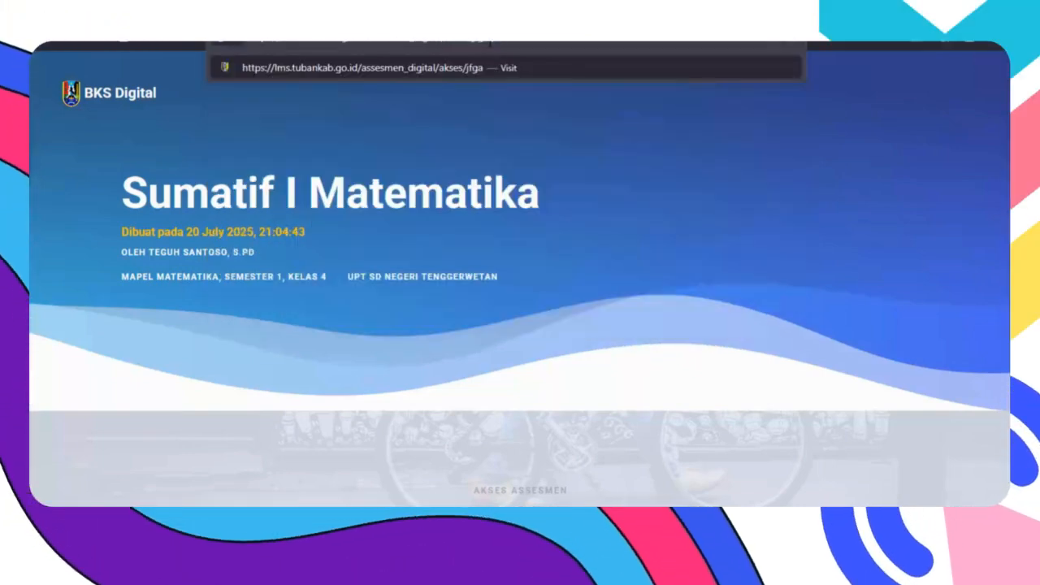
key(Return)
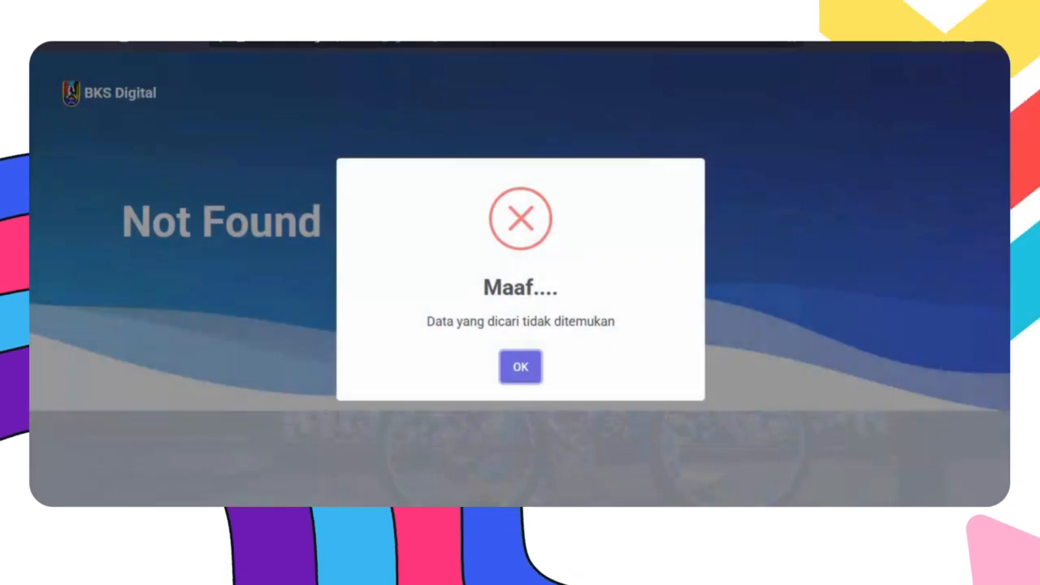
click(517, 369)
scroll(513, 367, down, 5)
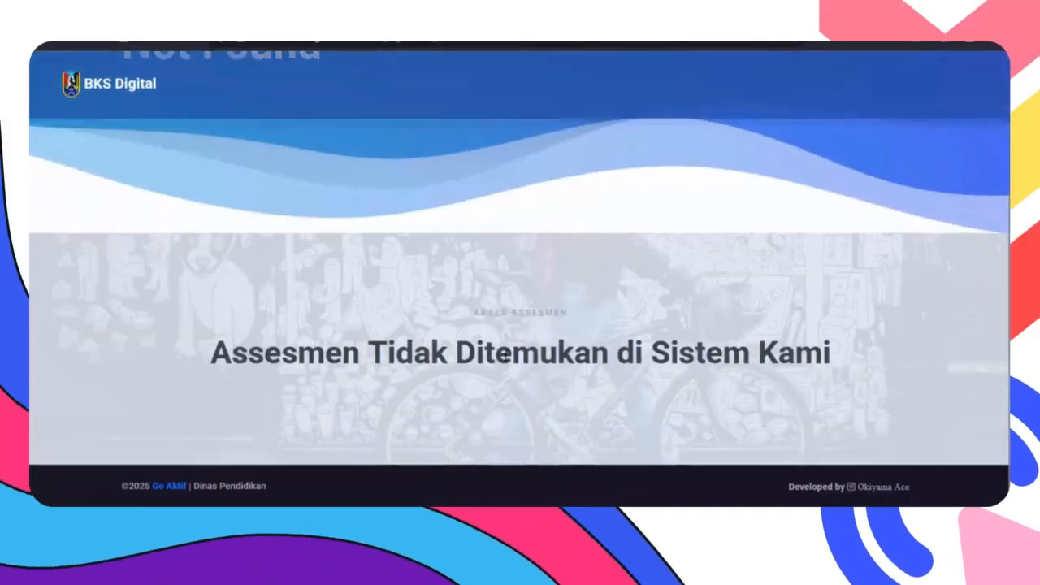
Reopen the copied participant link and go to the Sumatif I Matematika access form
scroll(482, 321, up, 3)
click(381, 49)
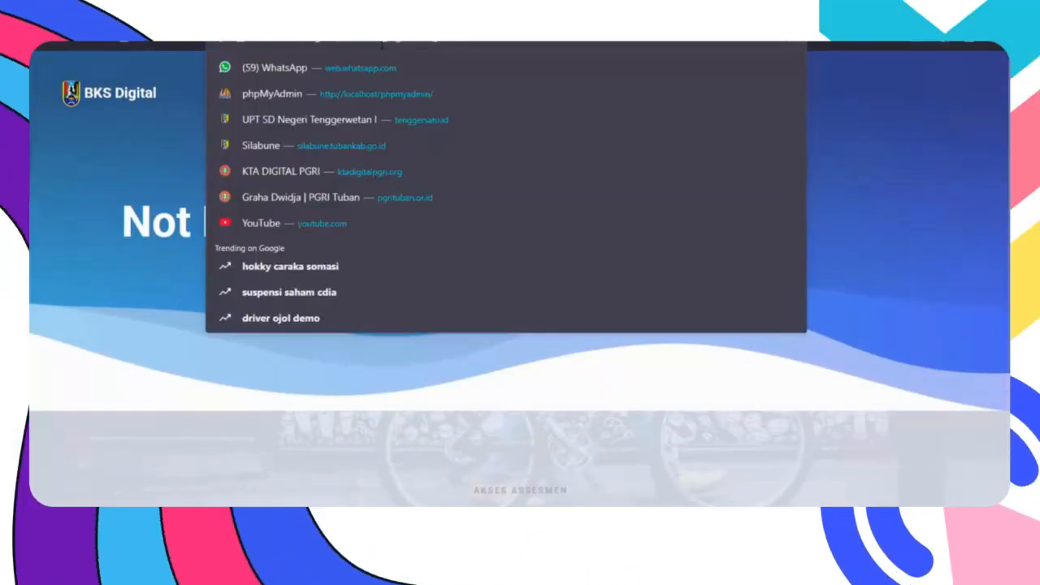
key(ctrl+v)
key(Return)
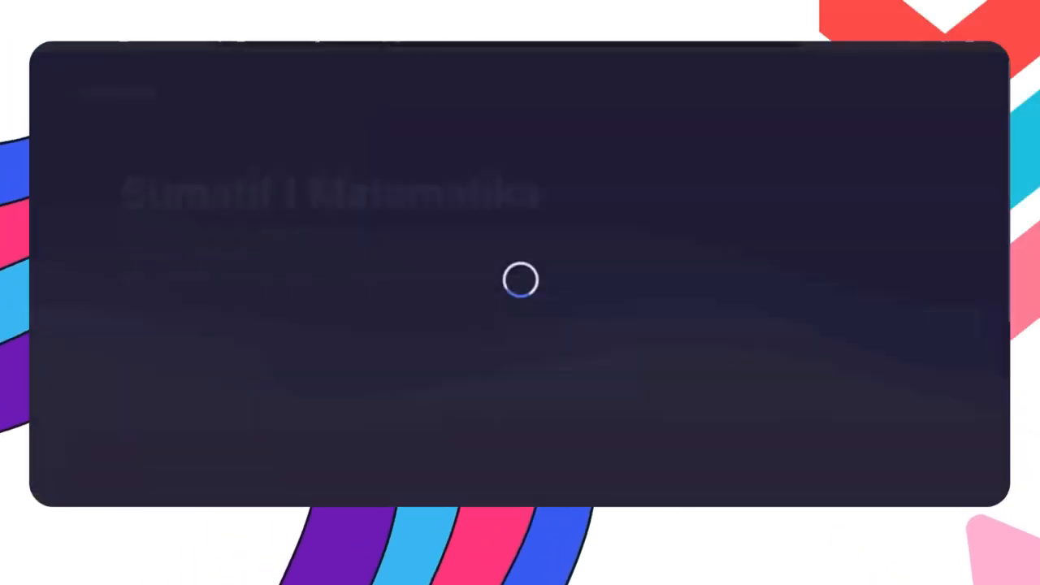
scroll(503, 201, down, 5)
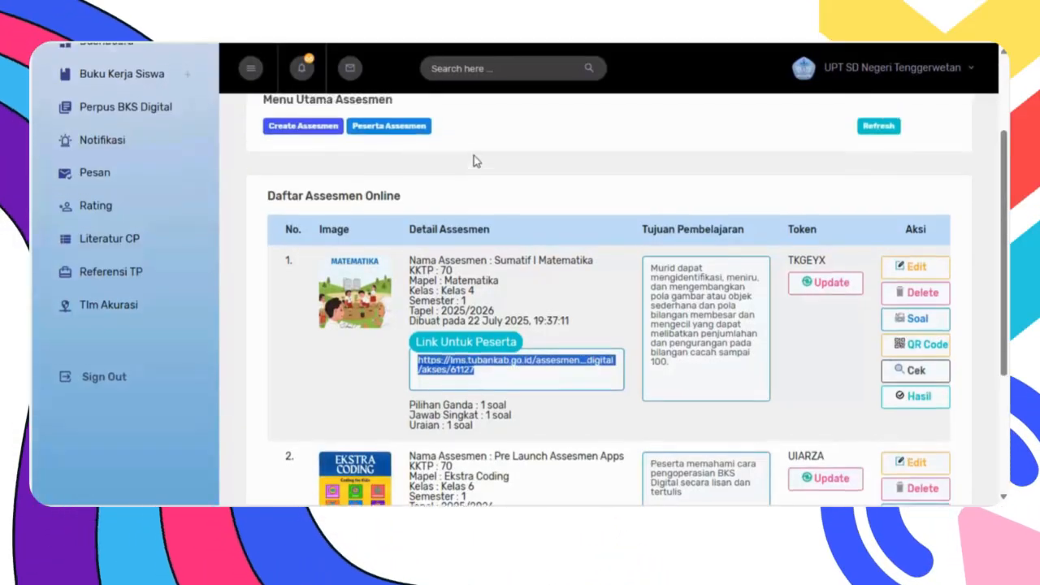
Open the Peserta Assesmen participant list of the assessment room in a separate browser tab
scroll(474, 157, up, 3)
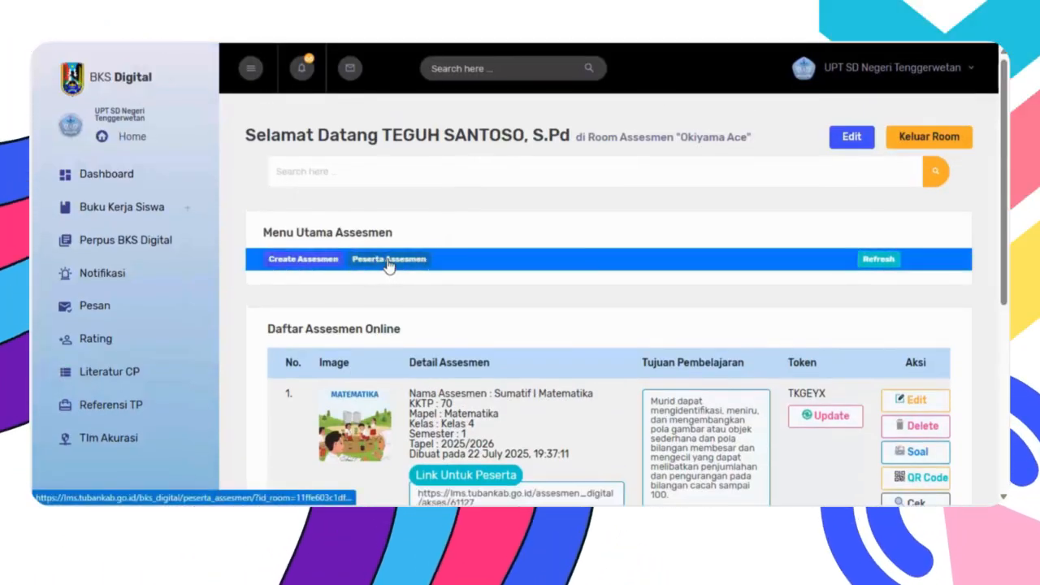
right_click(389, 265)
click(446, 271)
key(ctrl+Tab)
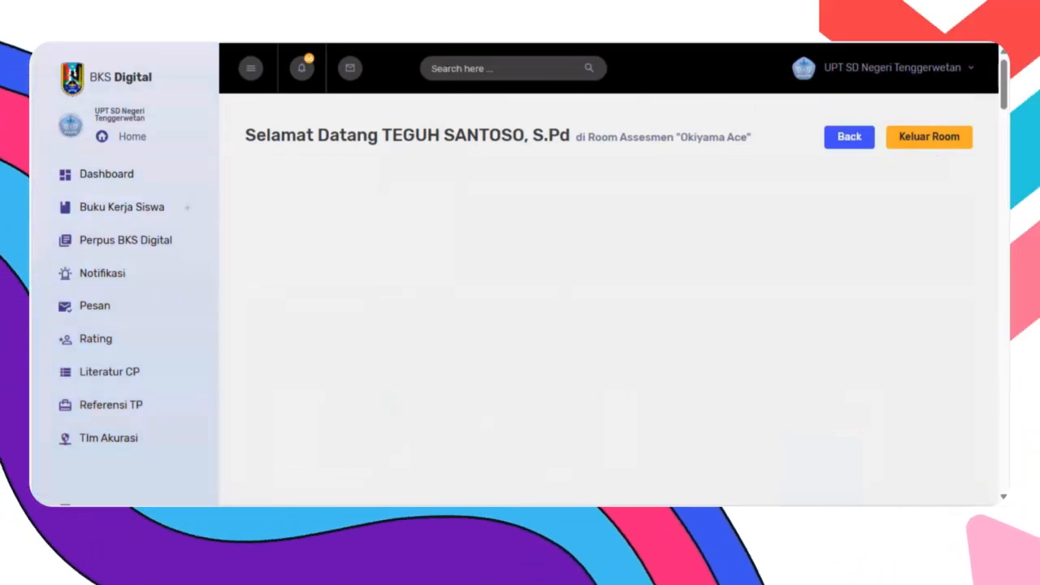
scroll(511, 412, down, 1)
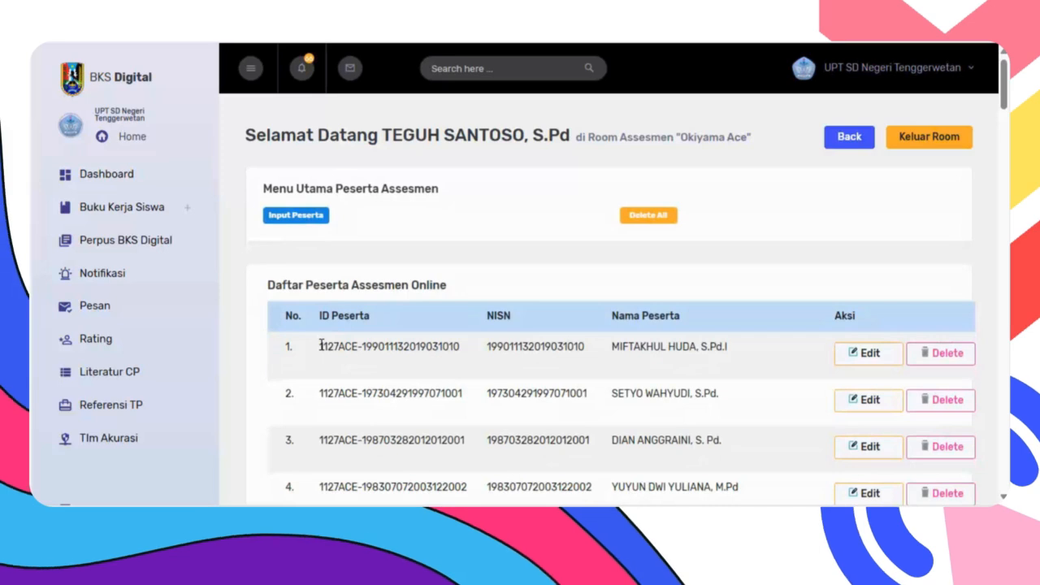
Examine the two parts of the first listed participant's ID Peserta and copy the complete ID
drag(440, 350, 456, 350)
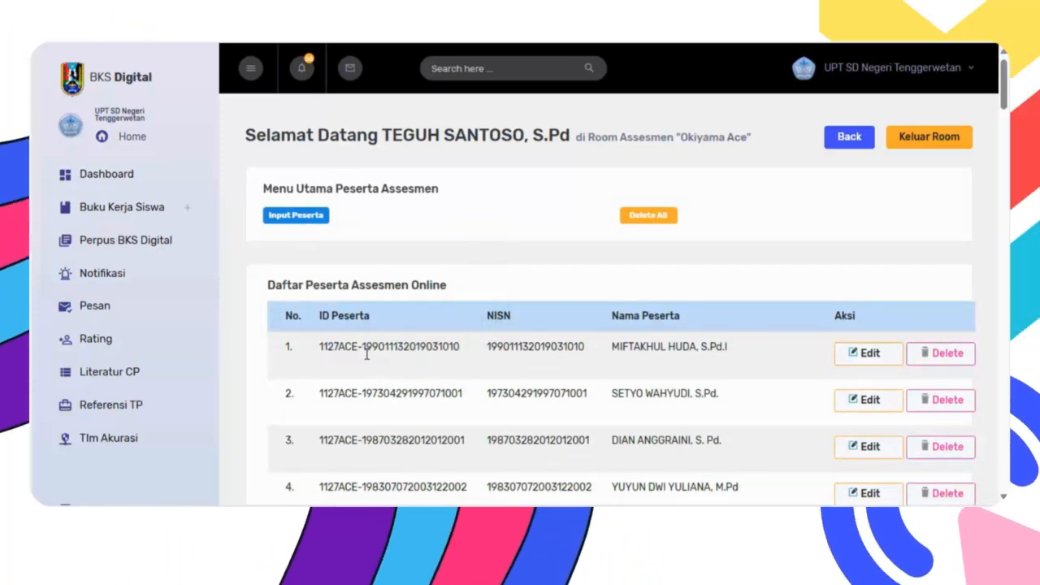
drag(363, 346, 462, 347)
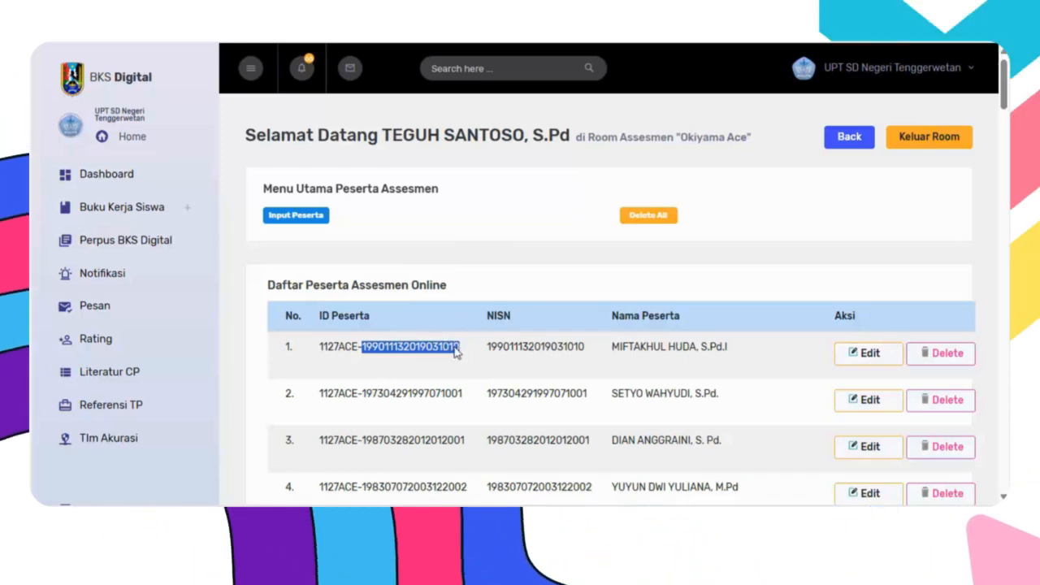
click(365, 355)
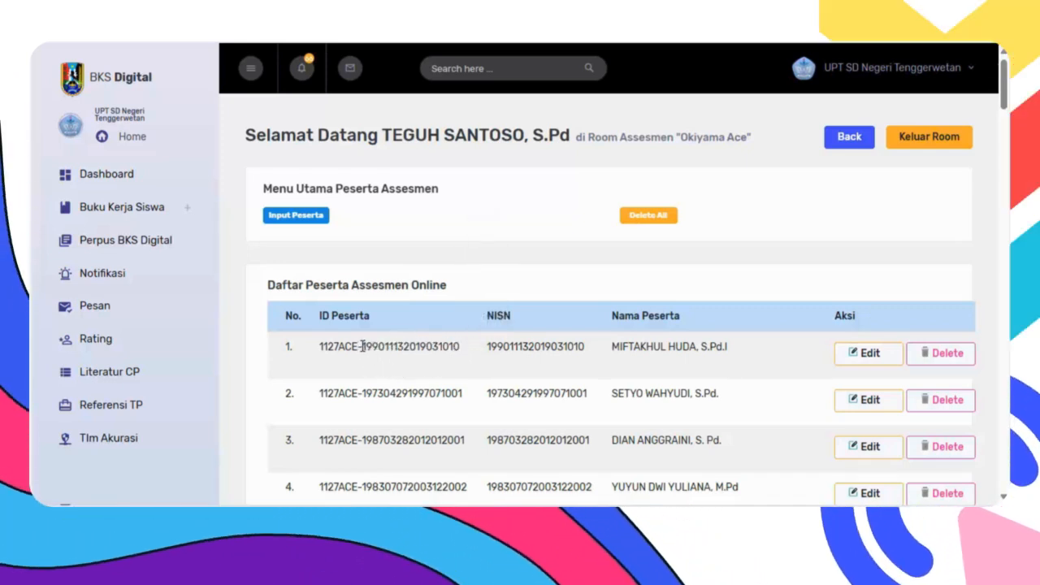
drag(362, 348, 342, 345)
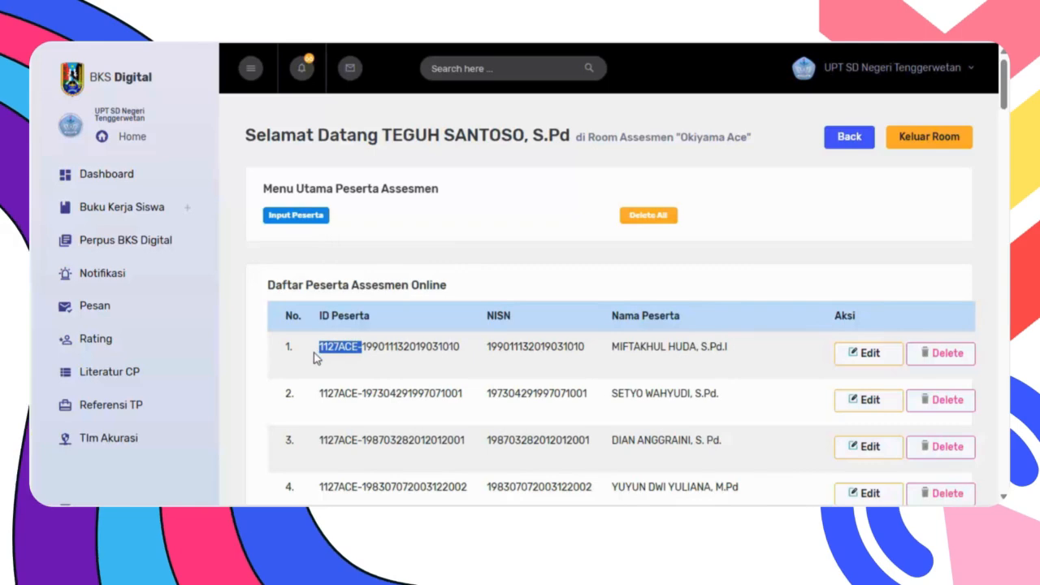
click(316, 356)
drag(347, 347, 453, 356)
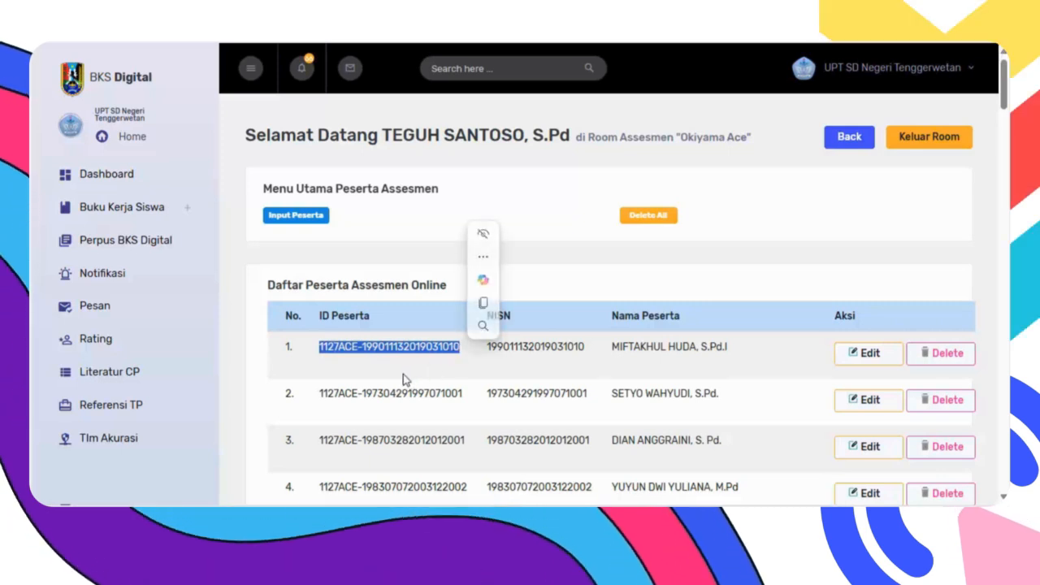
key(ctrl+c)
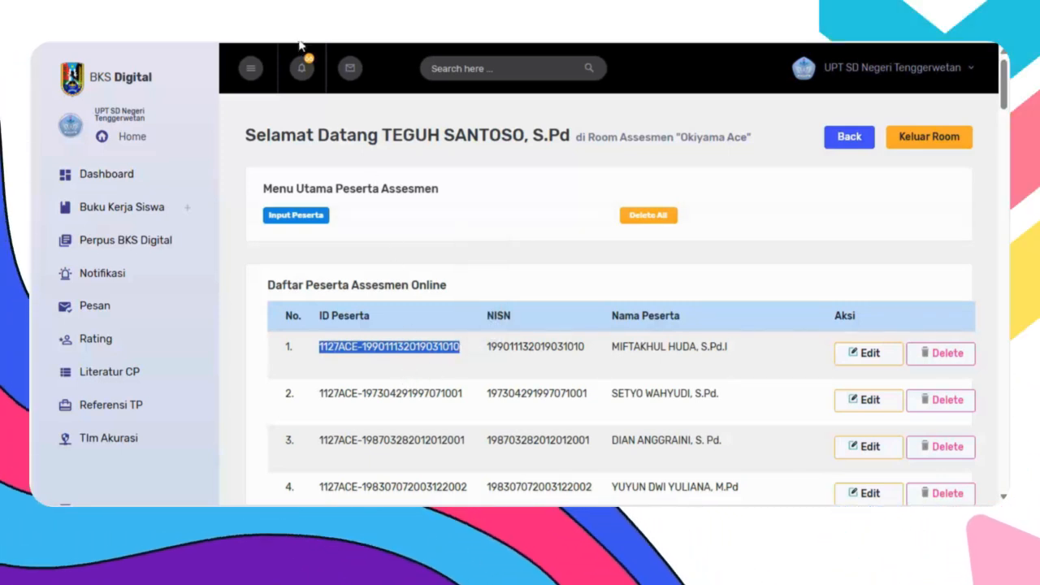
Return to the participant access page and paste the copied participant ID into the ID Peserta field
click(423, 24)
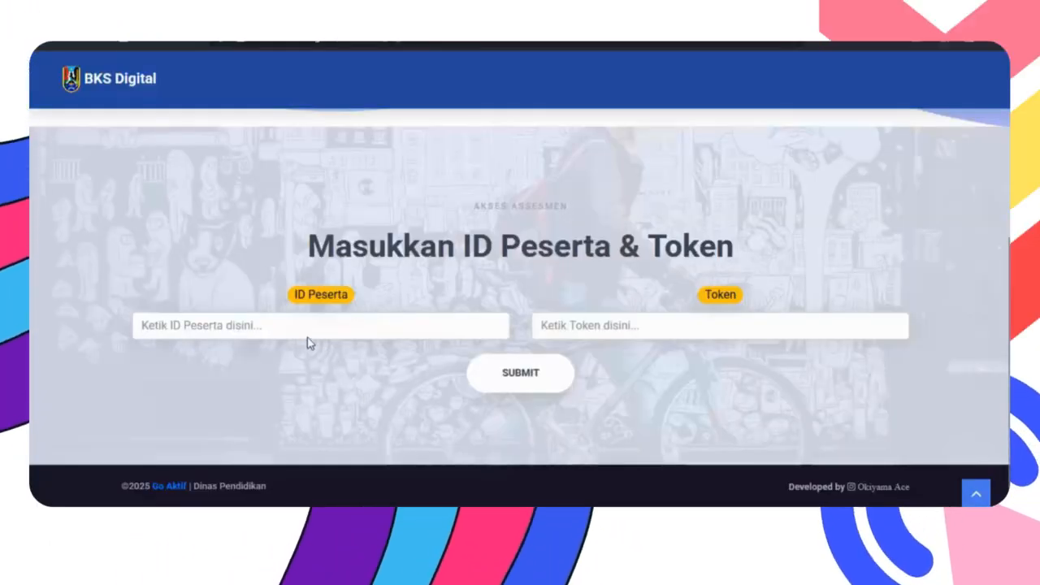
click(303, 326)
key(ctrl+v)
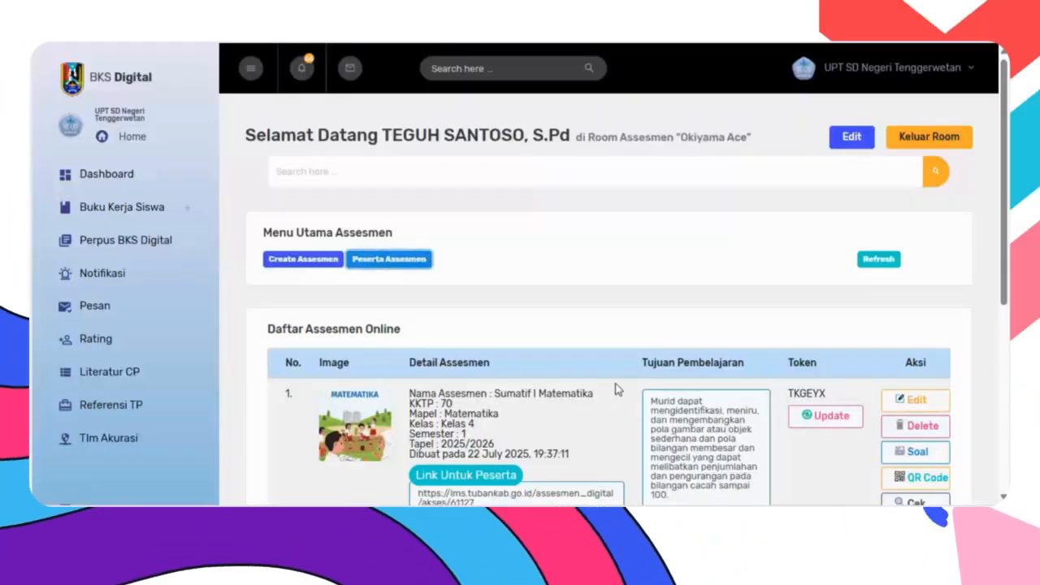
Update the access token of the Sumatif I Matematika assessment and copy the new token from the assessment list
scroll(616, 390, down, 2)
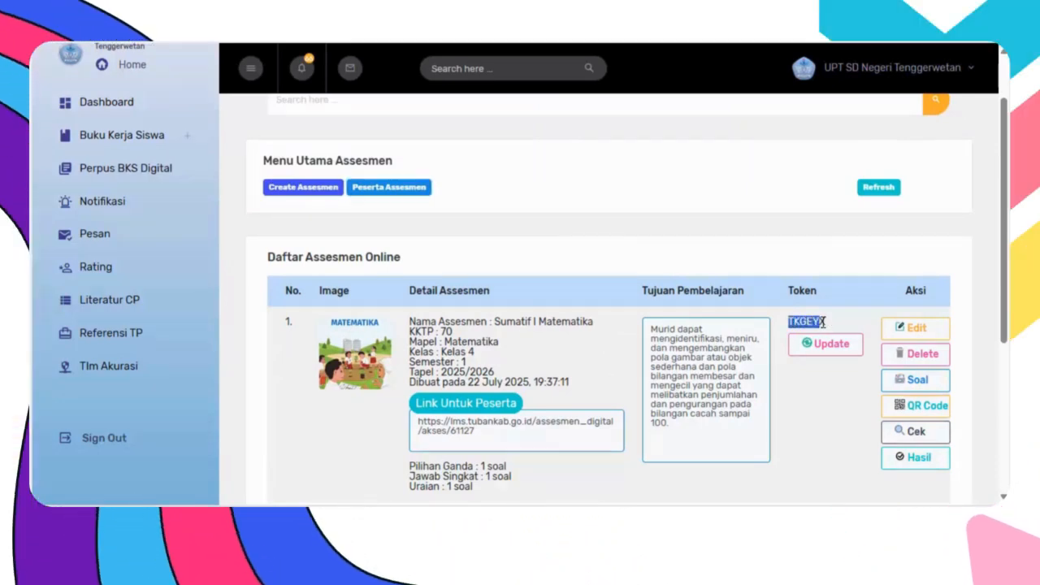
click(825, 402)
scroll(825, 392, down, 1)
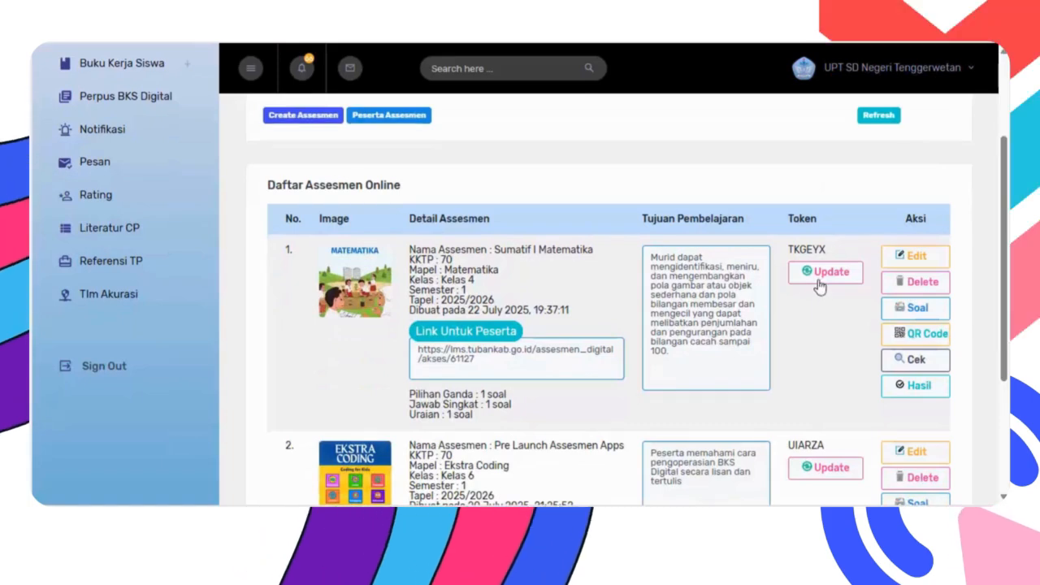
click(822, 276)
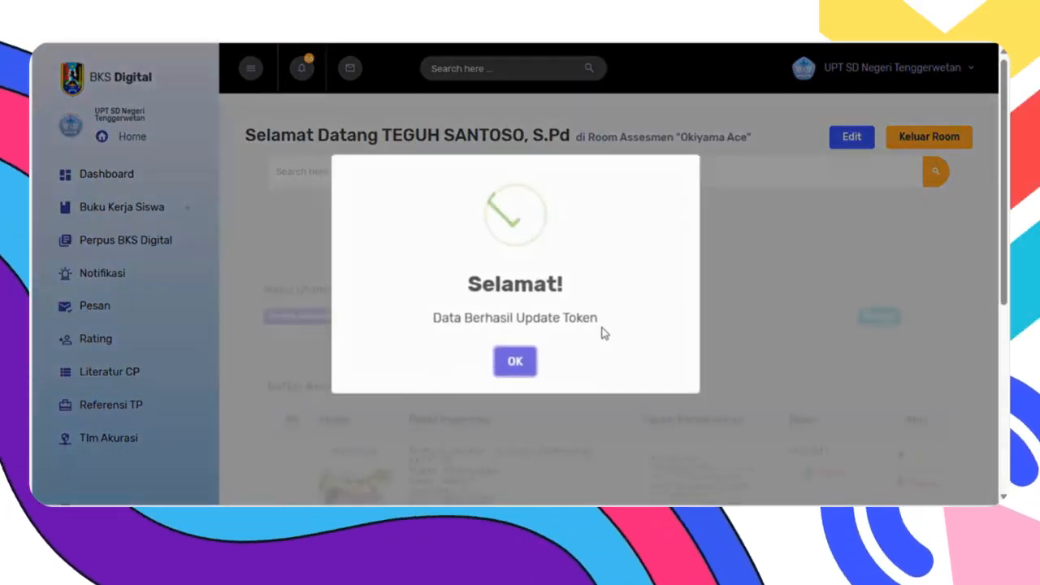
click(526, 361)
scroll(527, 360, down, 2)
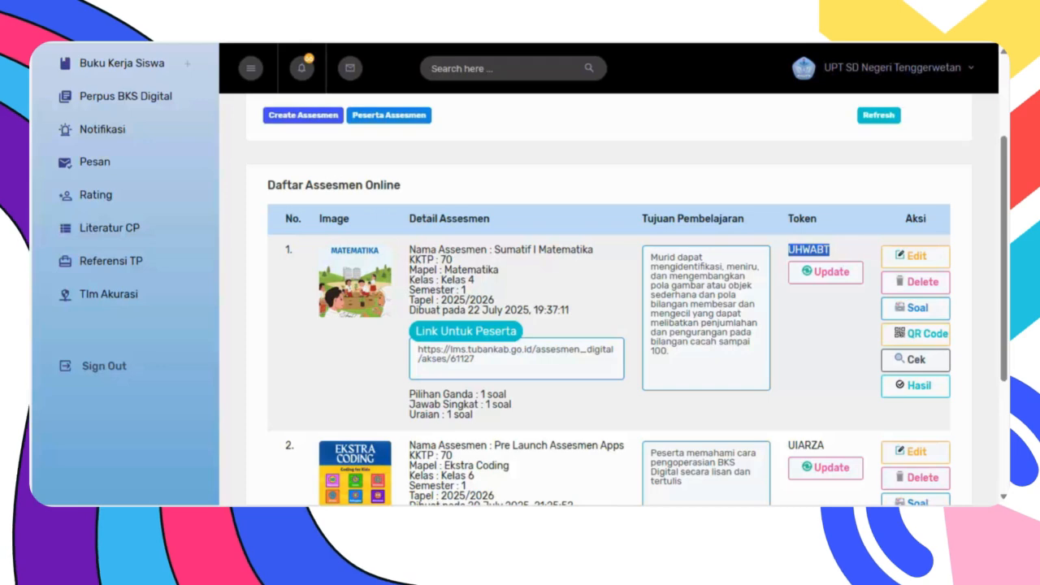
Paste the copied token into the Token field of the access page and submit the participant login
click(693, 306)
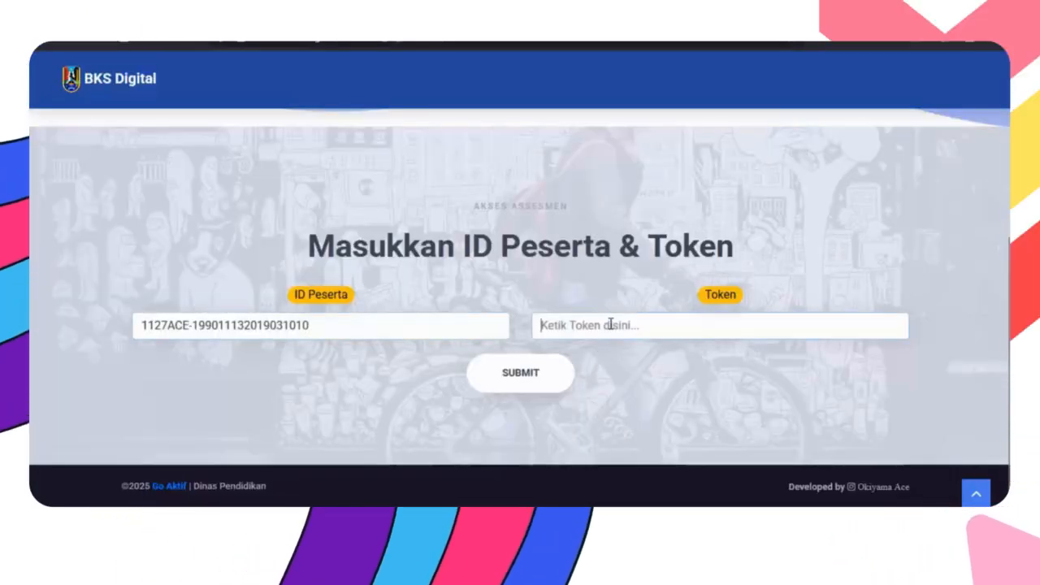
key(ctrl+v)
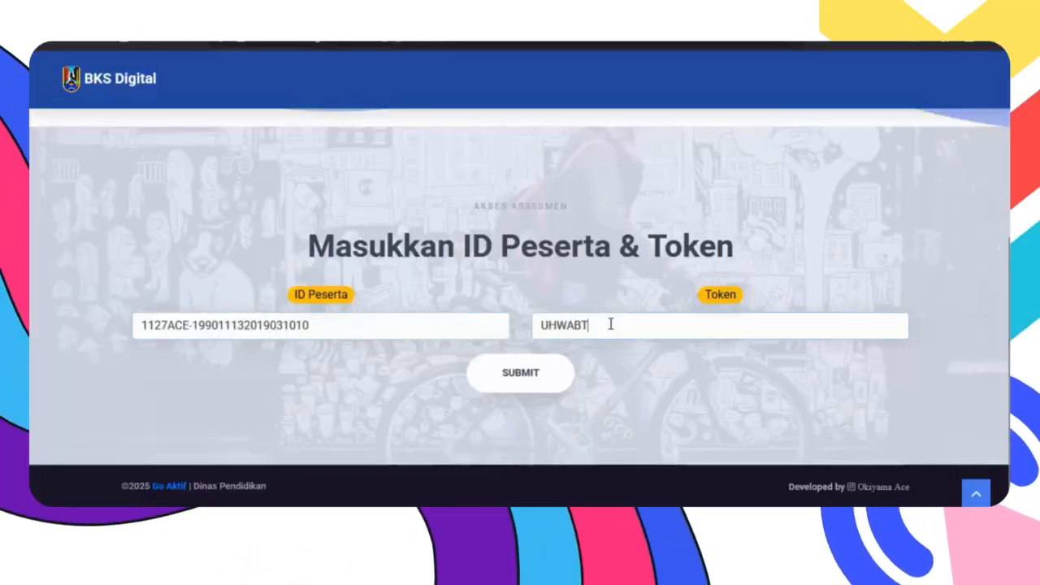
click(537, 379)
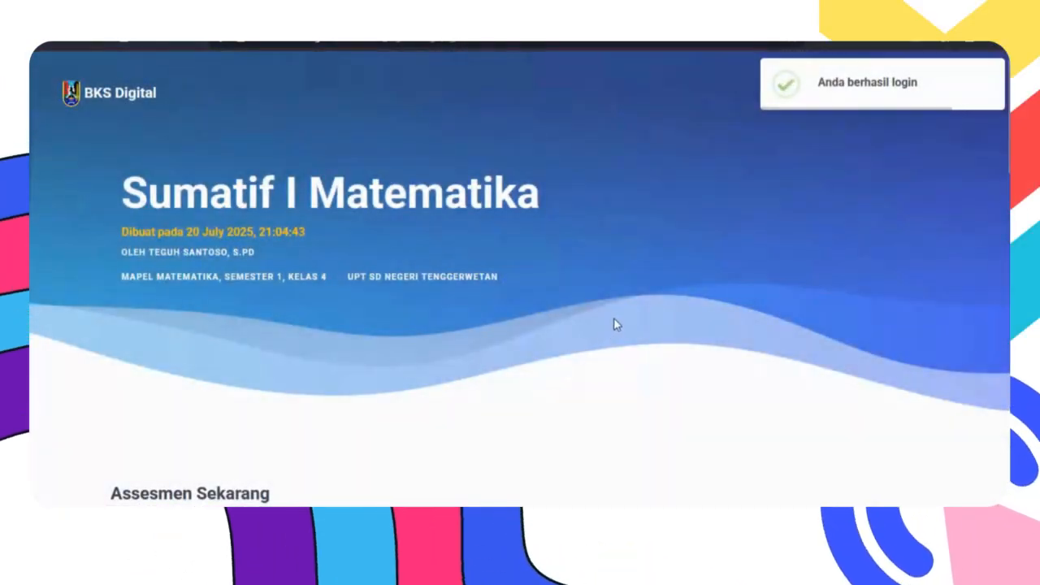
Look over the participant details, all the questions and their answer fields in the Sumatif I Matematika assessment
scroll(615, 325, down, 5)
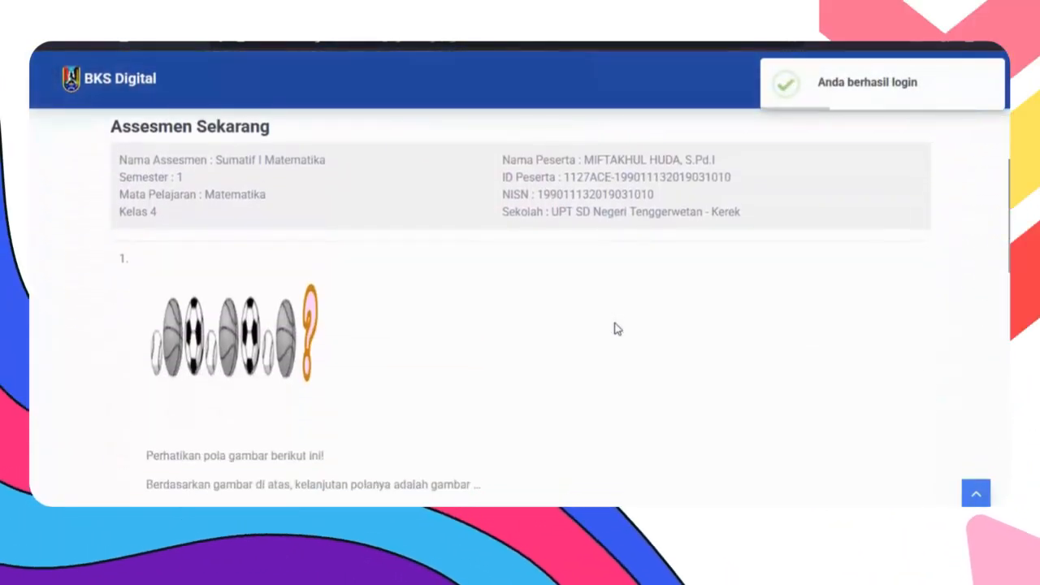
scroll(615, 329, down, 3)
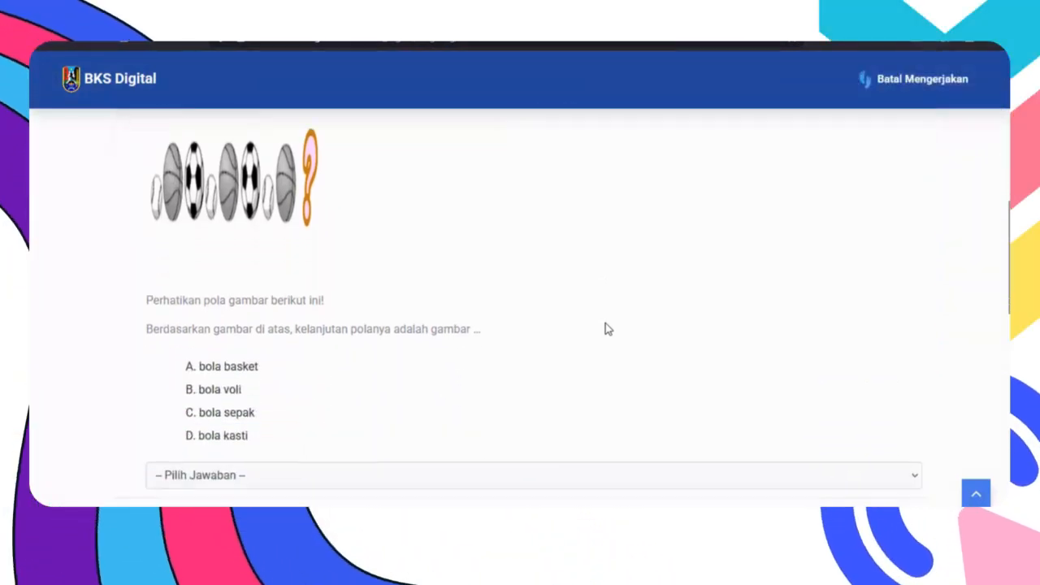
scroll(604, 328, down, 10)
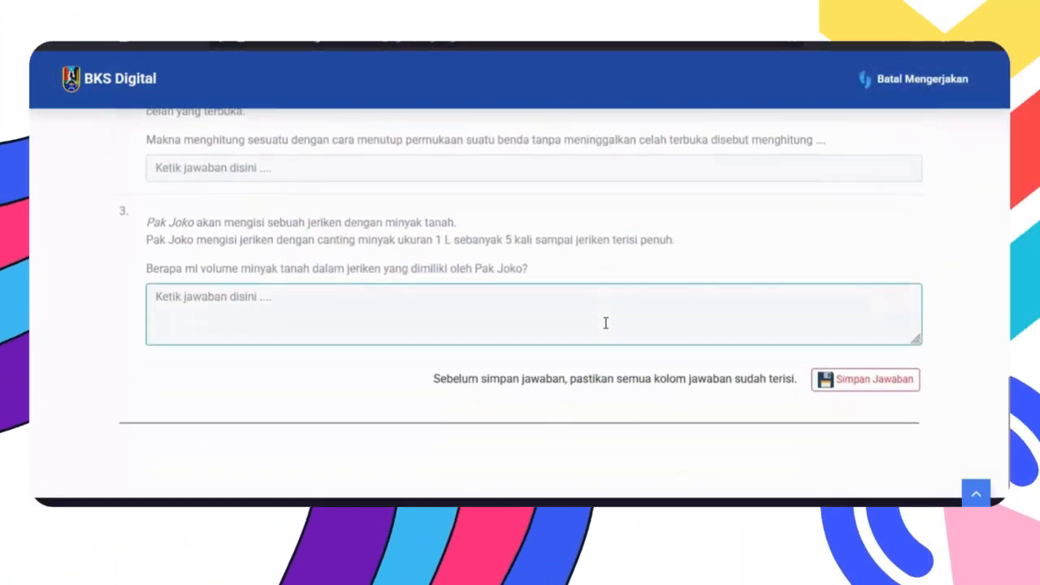
scroll(605, 328, up, 10)
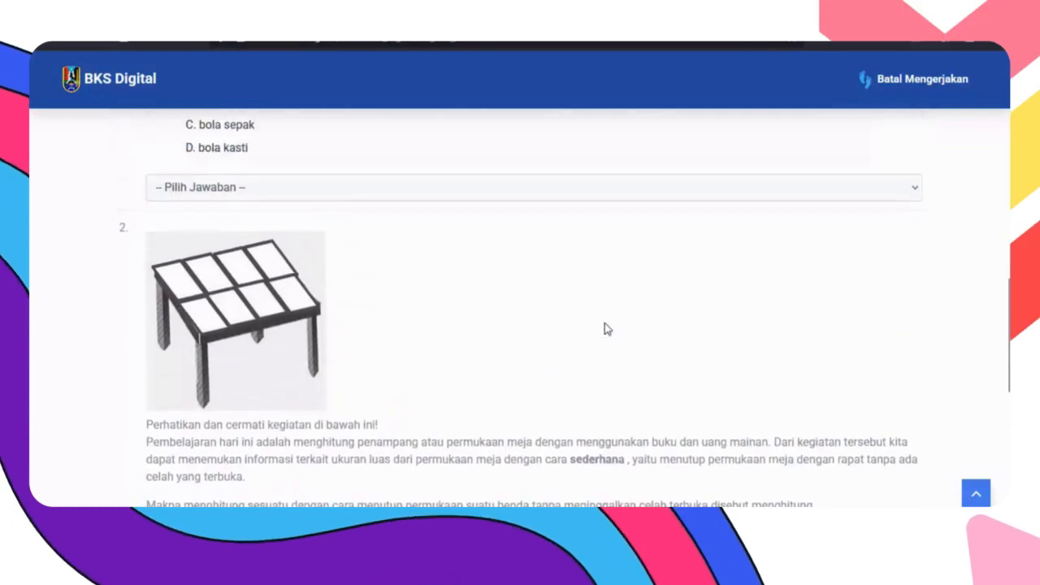
scroll(605, 329, up, 1)
scroll(605, 328, up, 1)
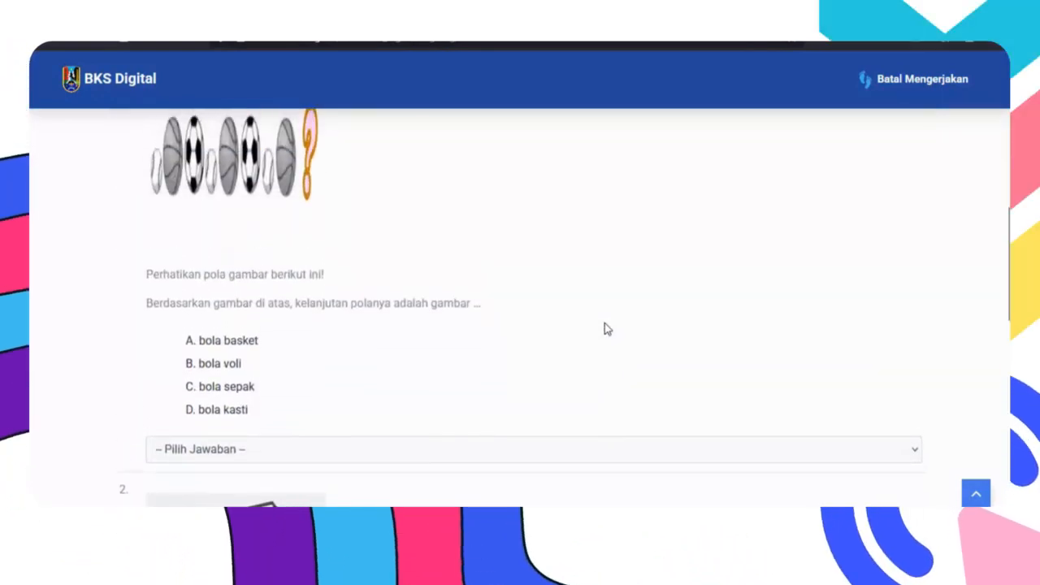
scroll(529, 346, down, 1)
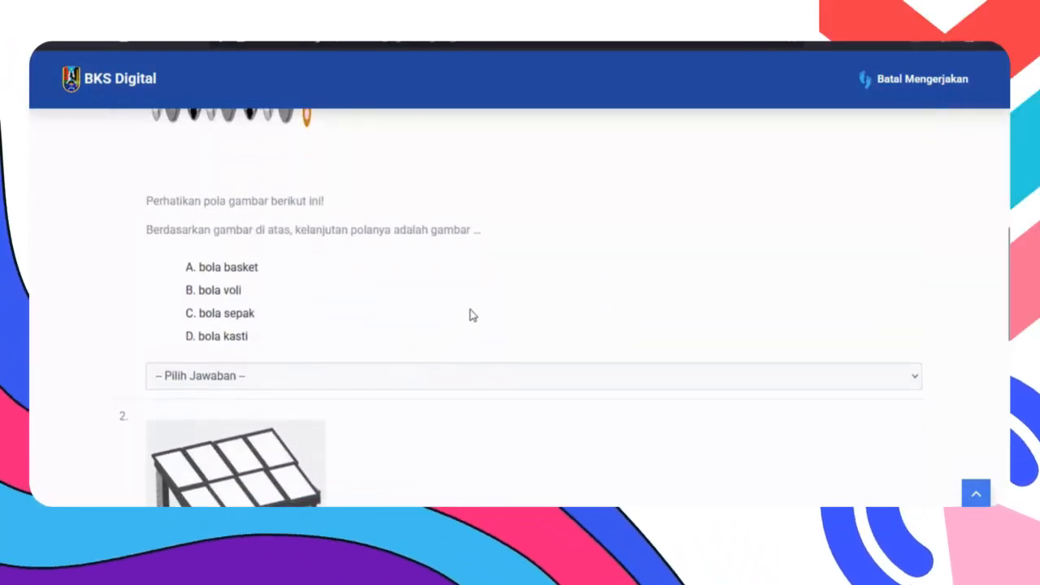
scroll(469, 315, up, 4)
scroll(470, 315, down, 4)
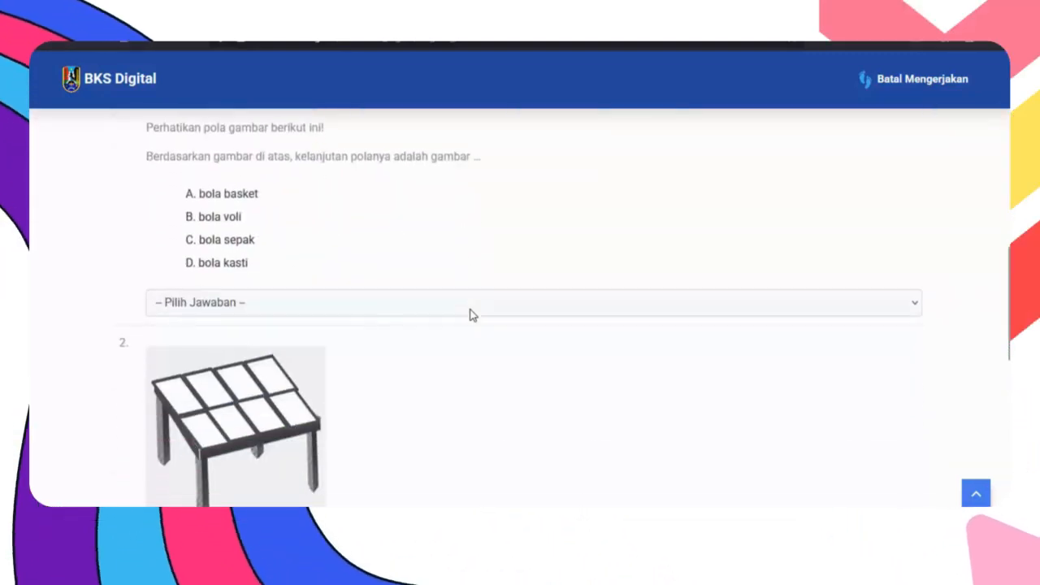
Answer question 1 with option C and question 2 with "luas"
click(374, 305)
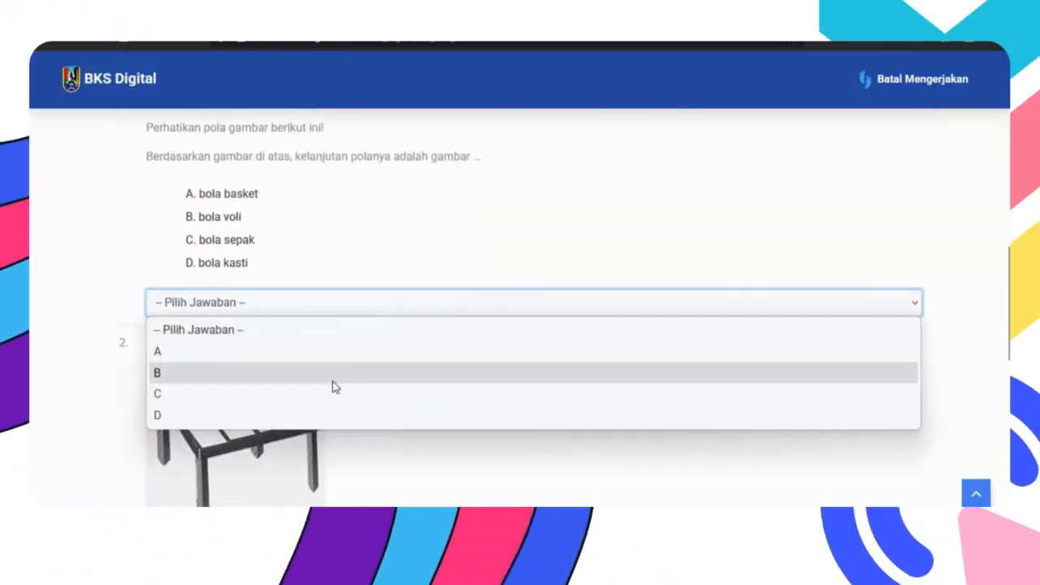
click(323, 394)
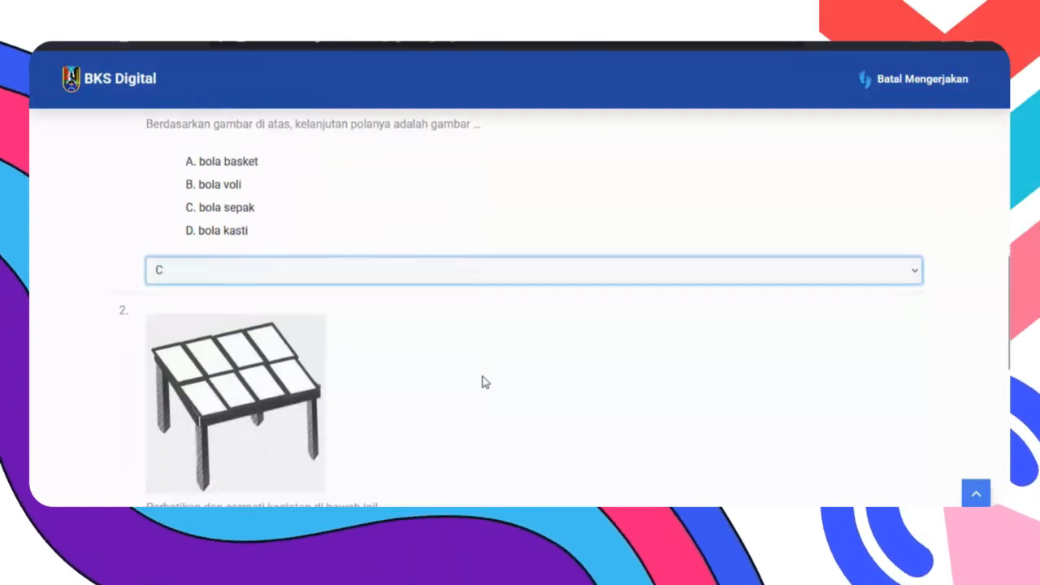
scroll(483, 379, down, 4)
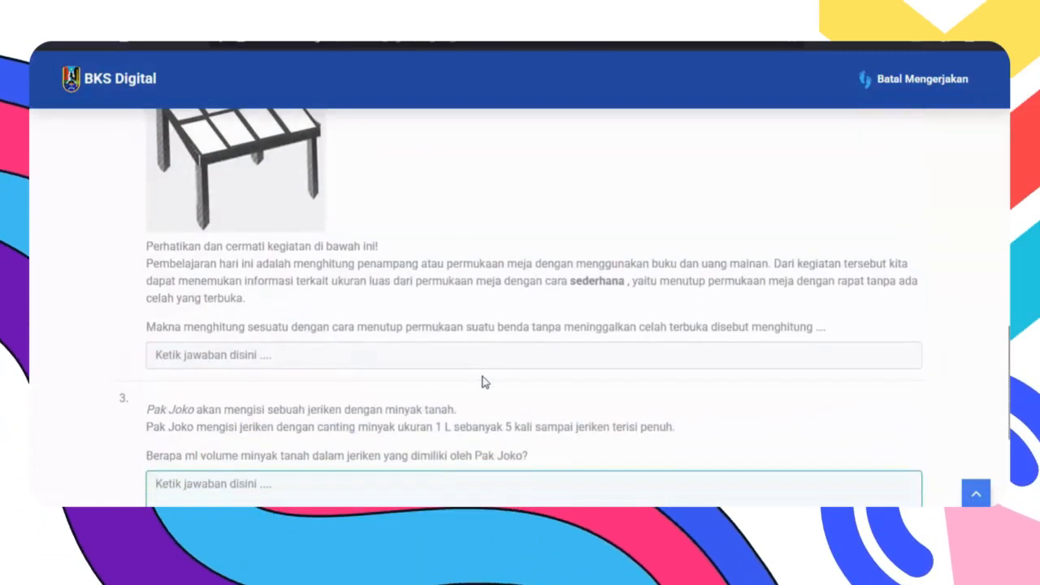
click(362, 354)
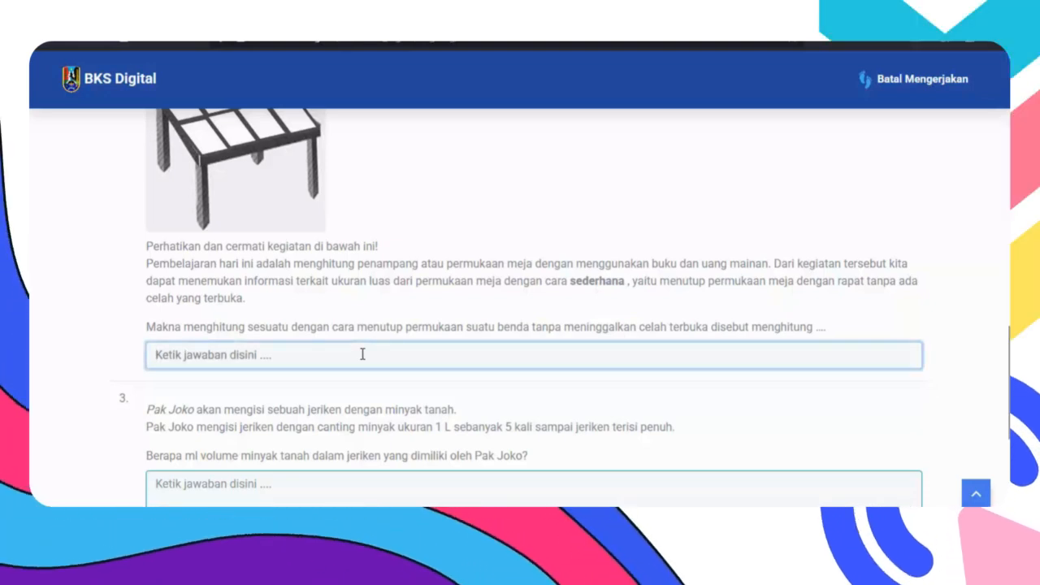
text(luas)
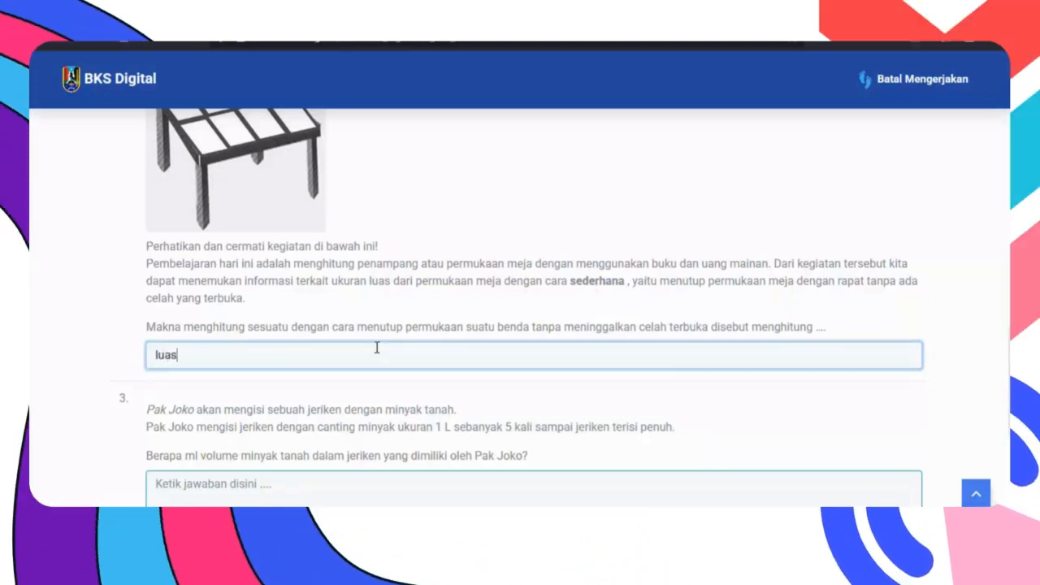
Answer question 3 with "5 x 1000 ml = 5000 ml"
scroll(325, 325, down, 2)
click(269, 344)
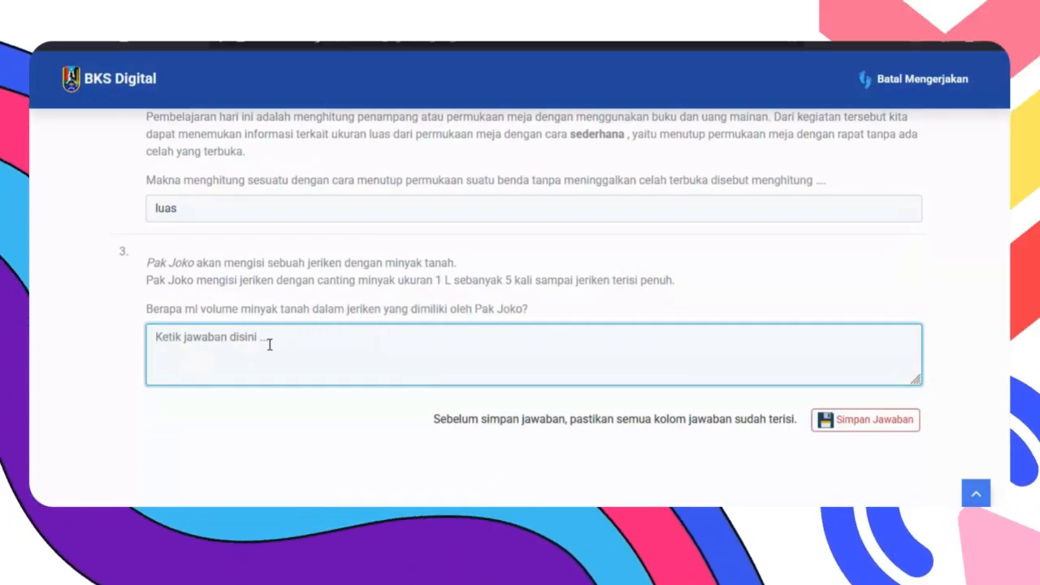
text(5 x)
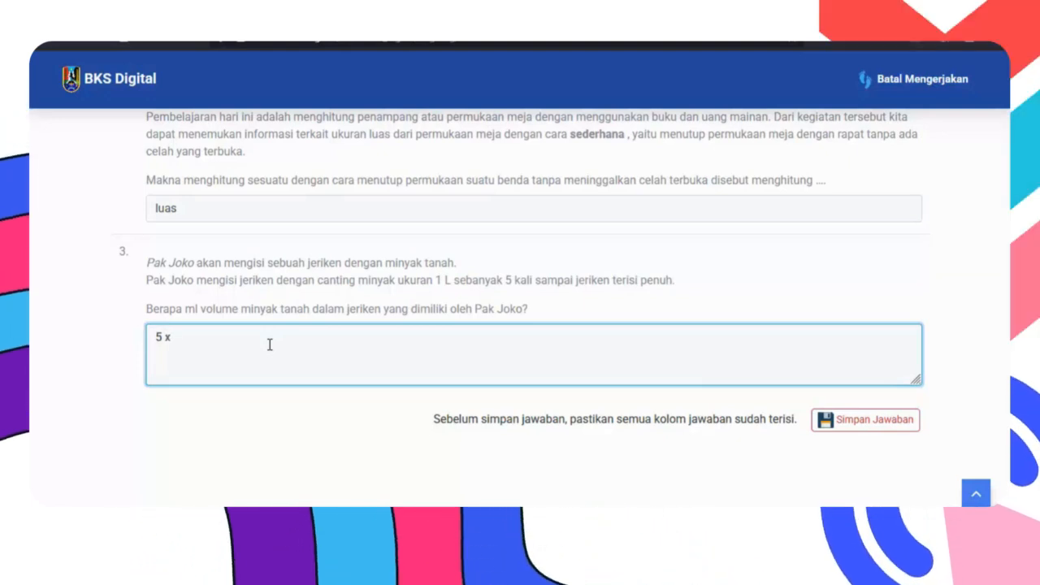
text( 500)
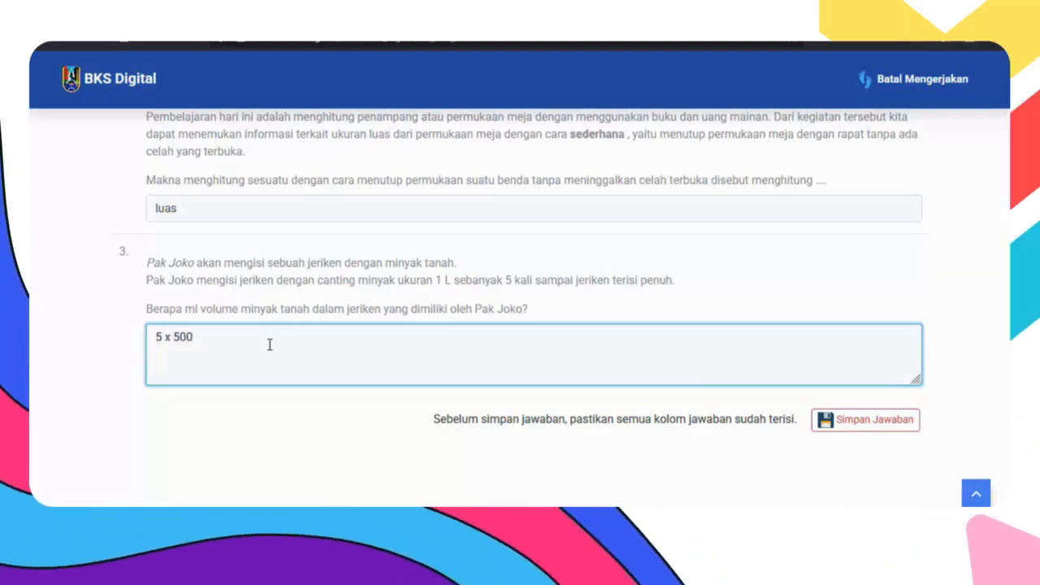
key(BackSpace)
key(BackSpace)
key(BackSpace)
text(10)
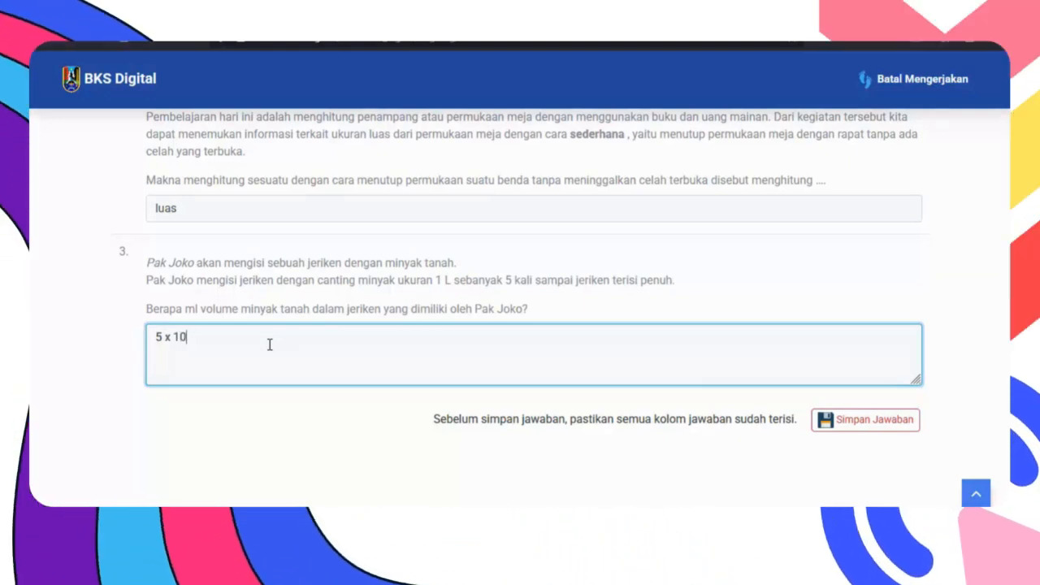
text(00 )
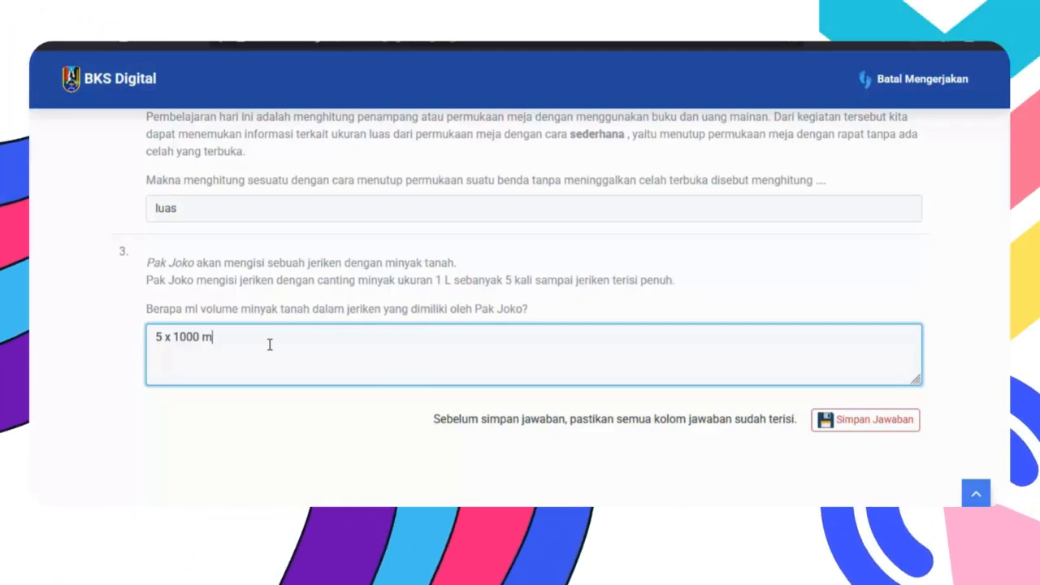
text(ml = 5000 ml)
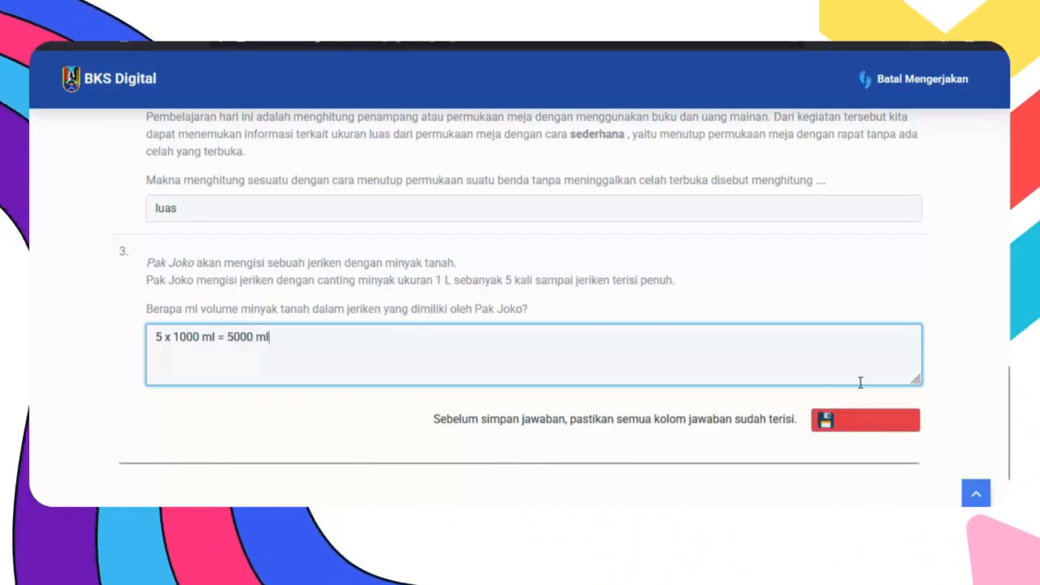
Check the filled-in answers and save them to submit the participant's assessment
scroll(861, 382, up, 10)
scroll(861, 382, down, 3)
scroll(861, 382, up, 5)
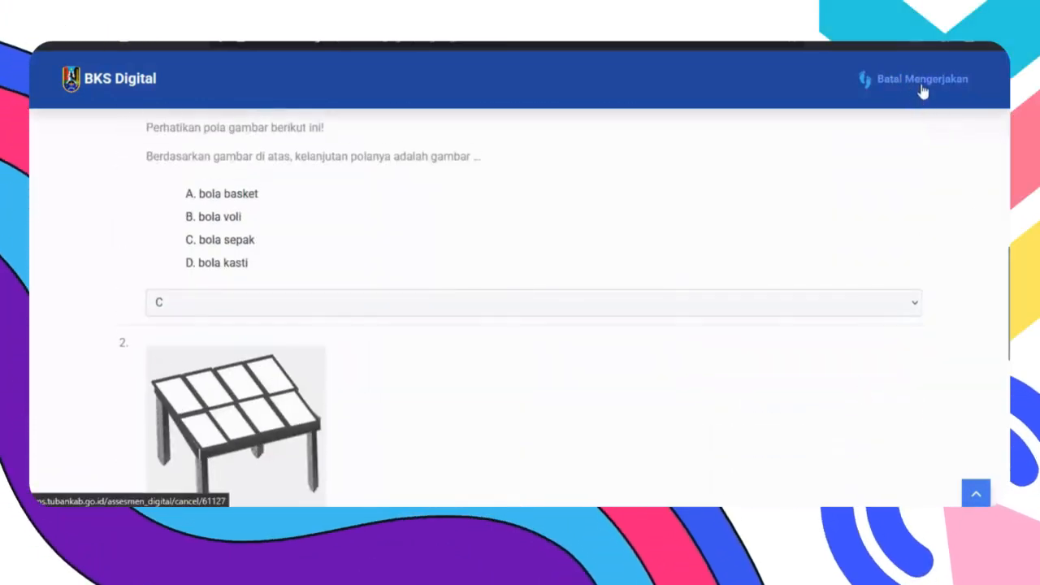
scroll(866, 239, down, 10)
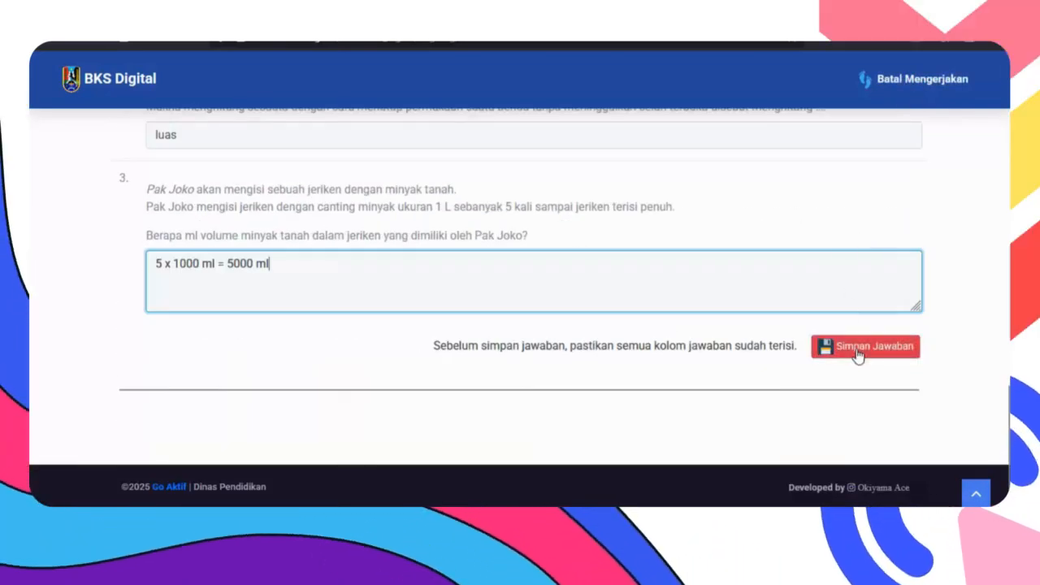
click(855, 368)
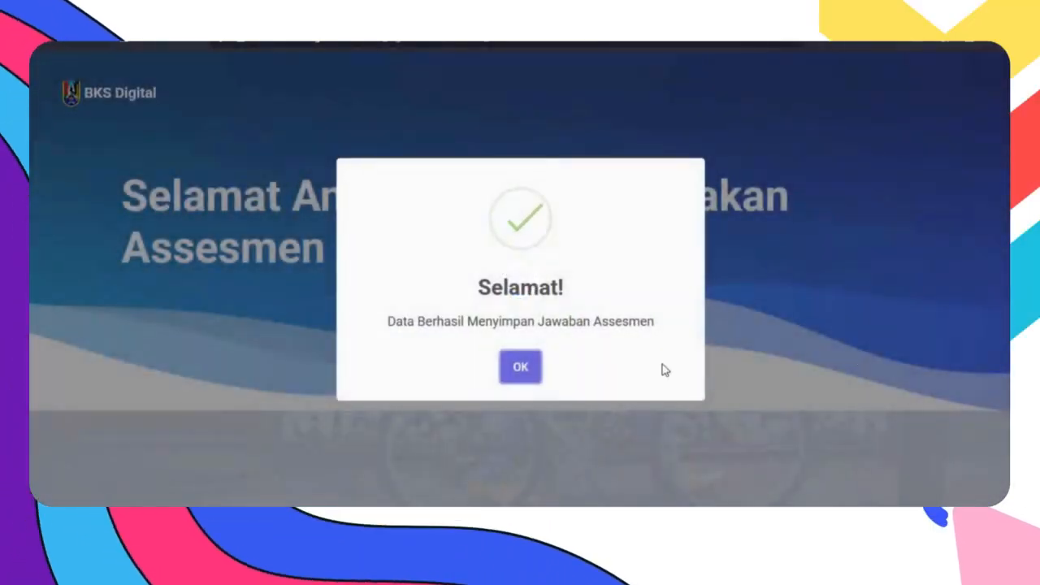
click(534, 367)
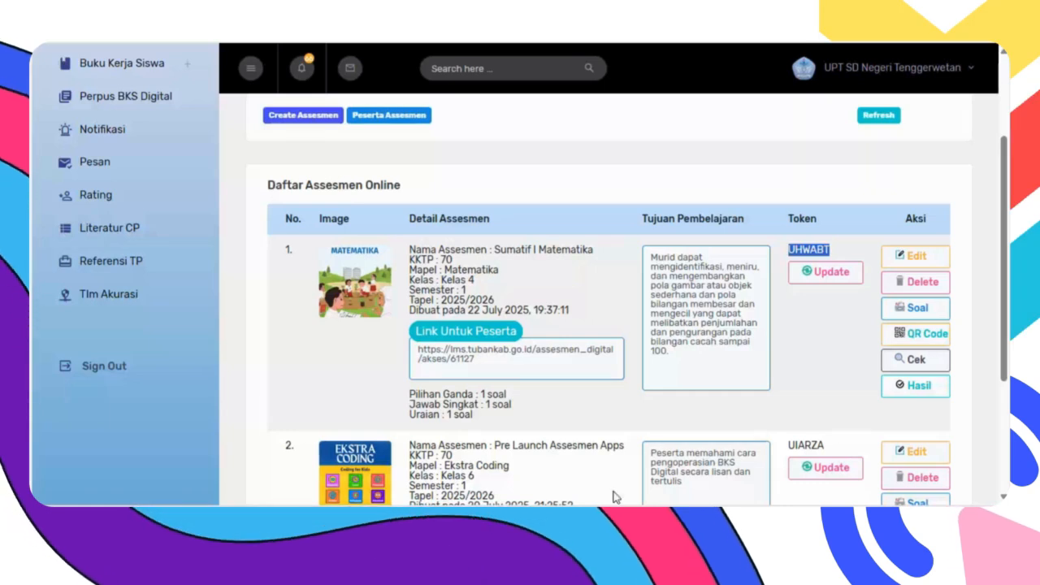
Open the results of the Sumatif I Matematika assessment and examine the participant's response entry
click(910, 362)
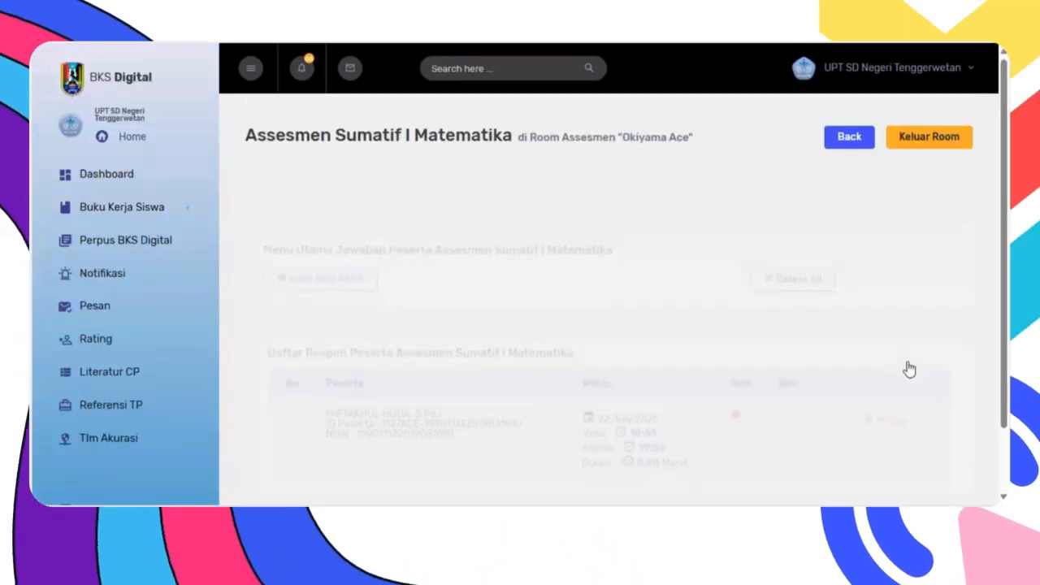
scroll(683, 274, down, 2)
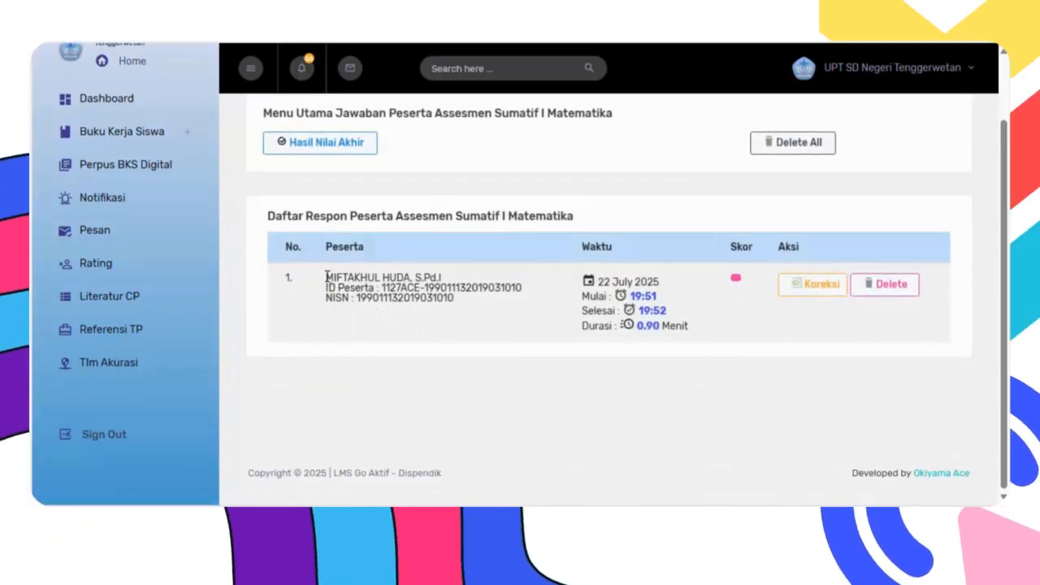
drag(327, 278, 414, 277)
click(728, 327)
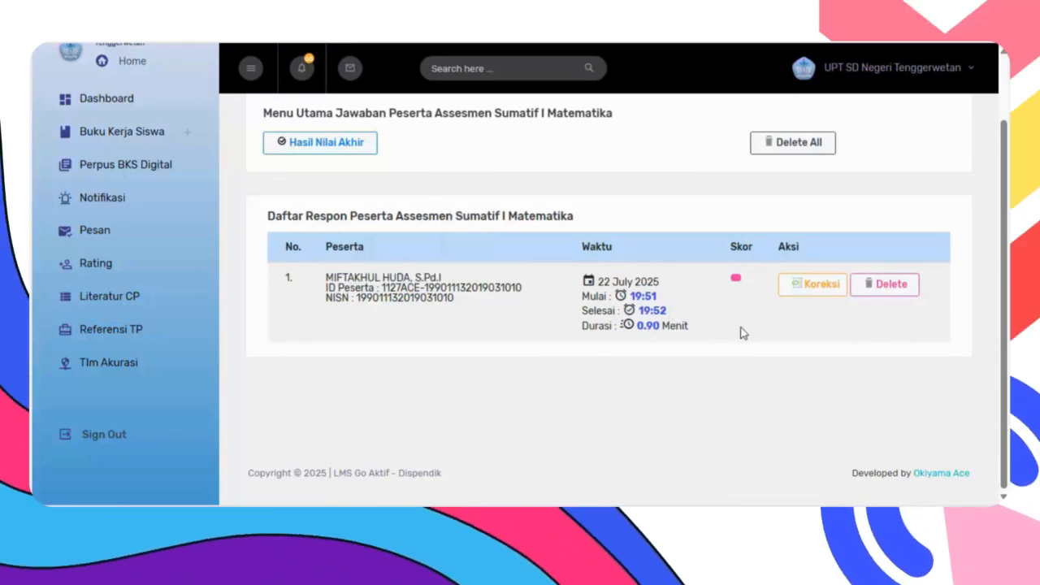
scroll(741, 332, up, 1)
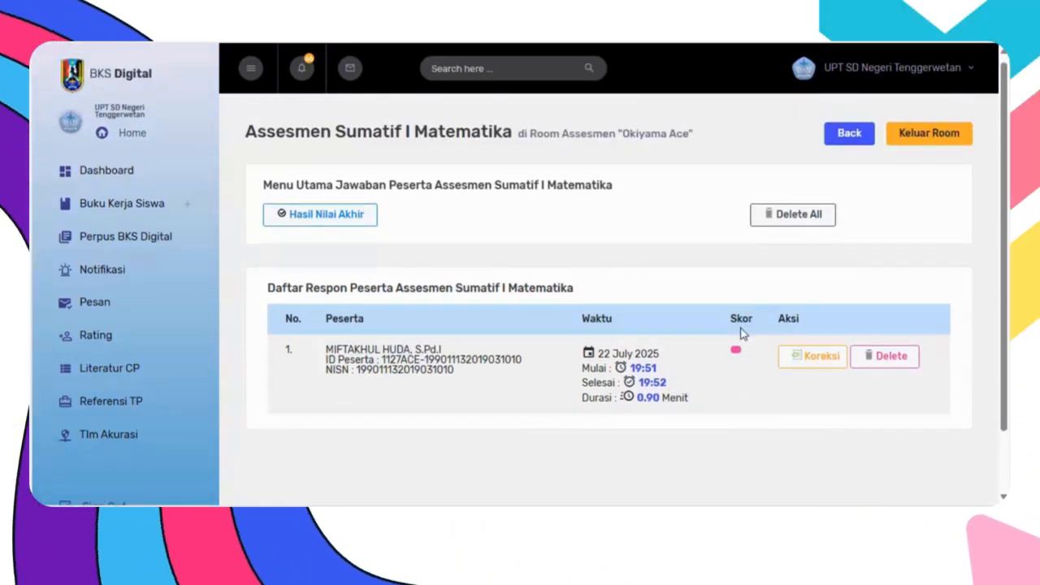
Open the correction page for the participant's response and compare the answer key with the submitted answer for each question
click(810, 363)
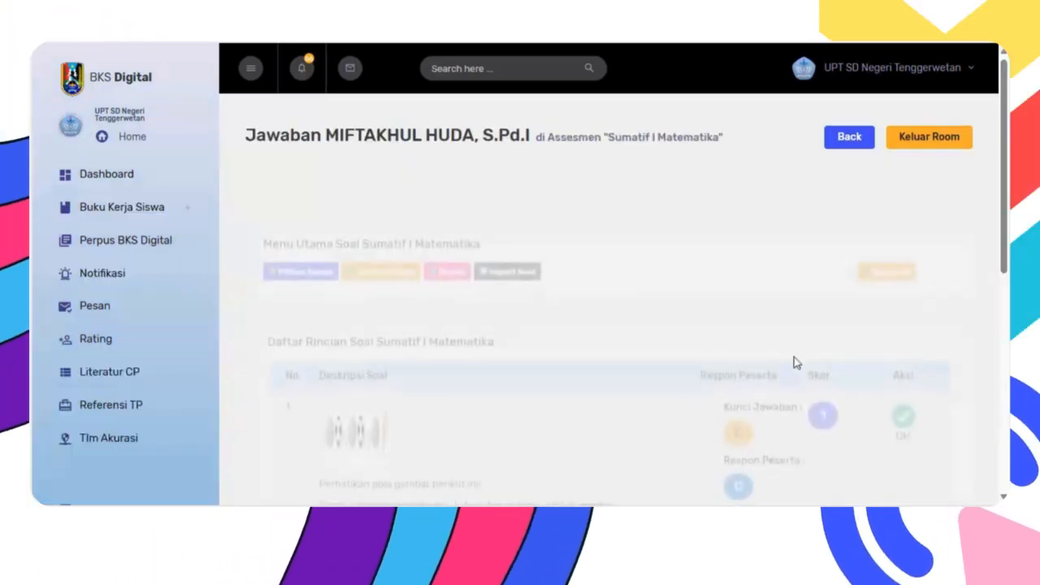
scroll(573, 219, down, 4)
scroll(577, 221, up, 2)
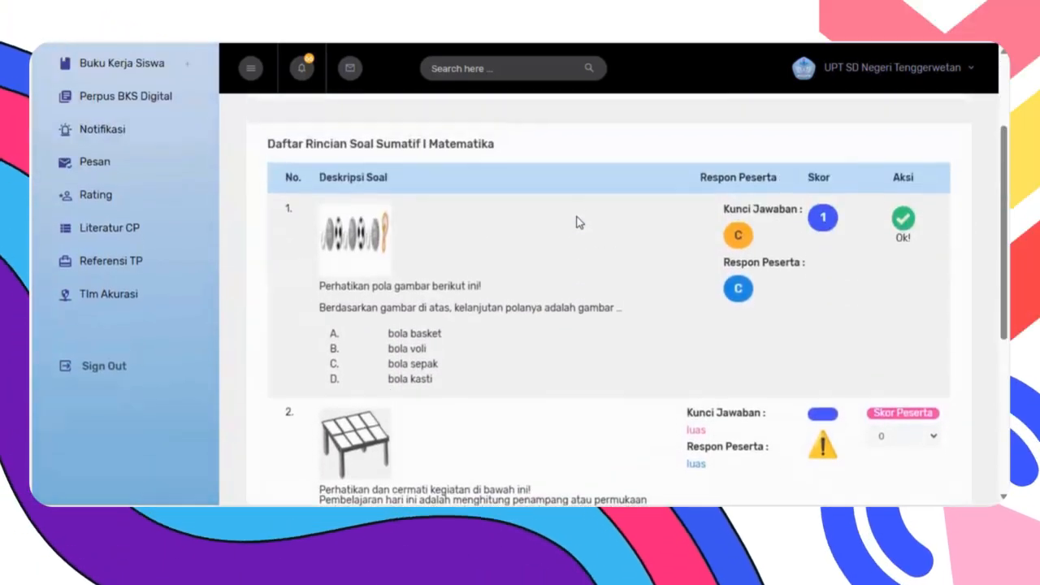
scroll(417, 232, down, 2)
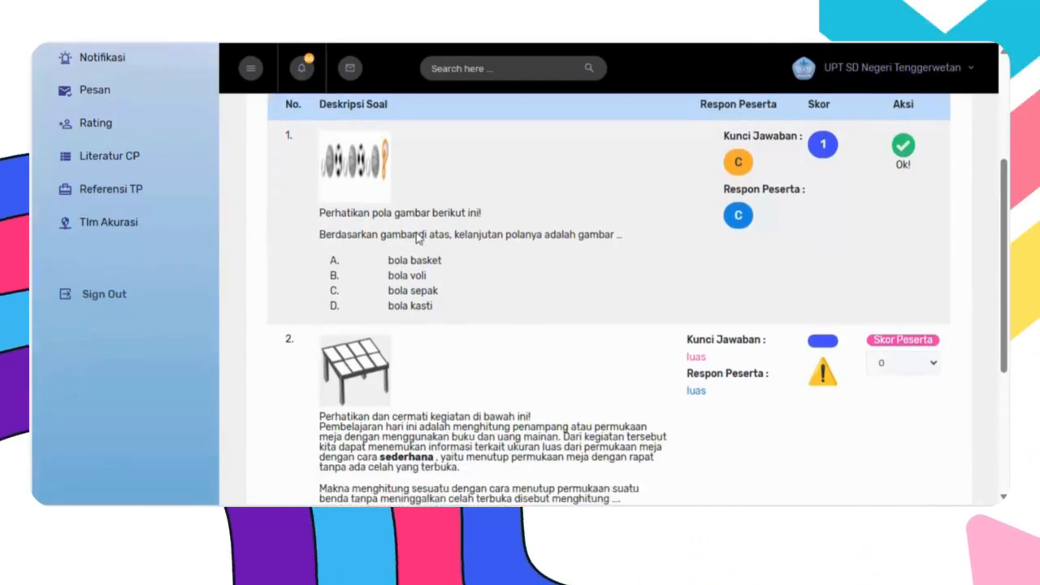
scroll(417, 232, down, 4)
scroll(625, 298, up, 4)
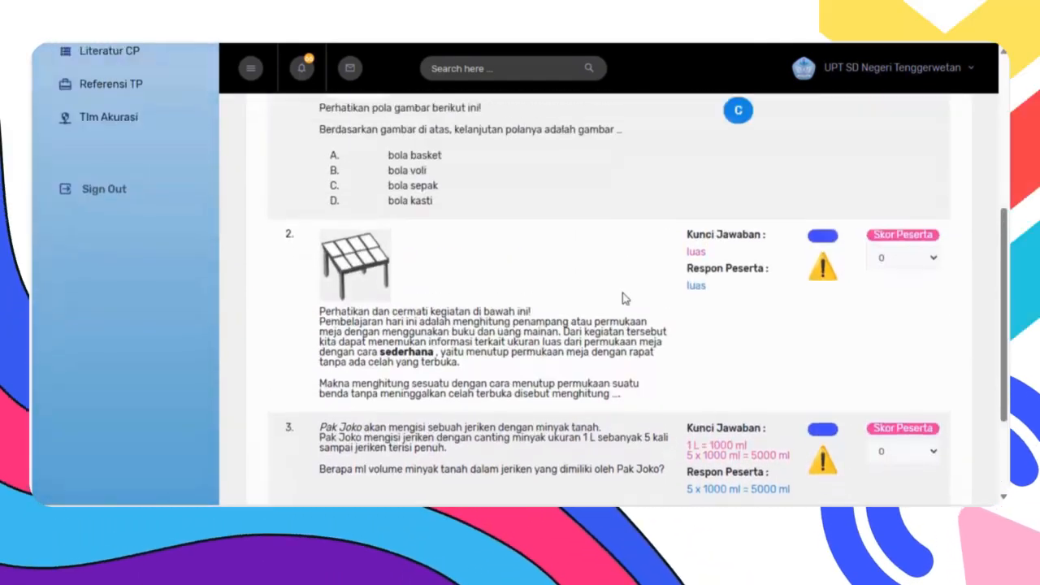
scroll(626, 298, up, 3)
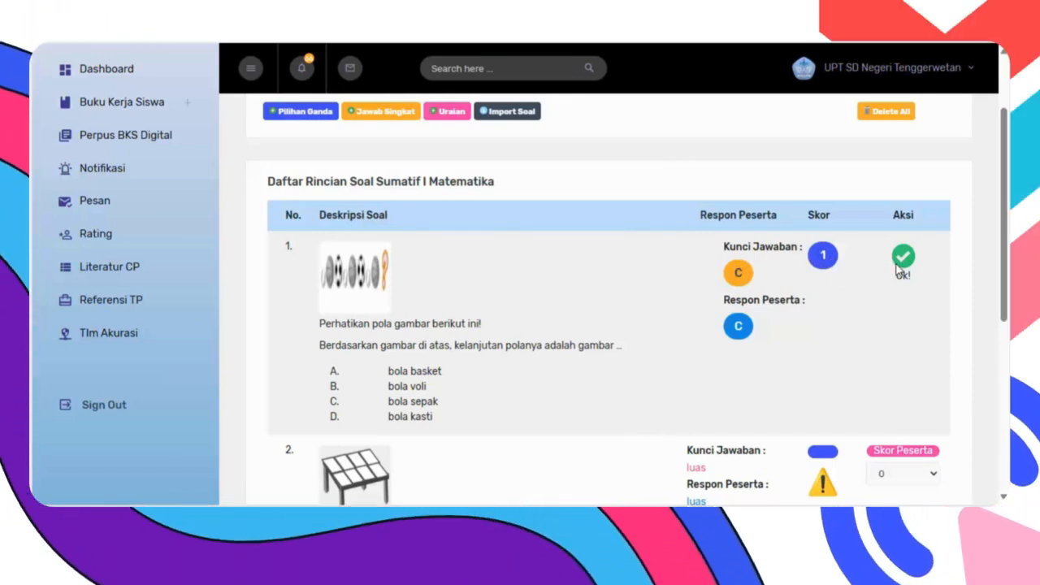
scroll(899, 268, down, 1)
scroll(900, 195, up, 1)
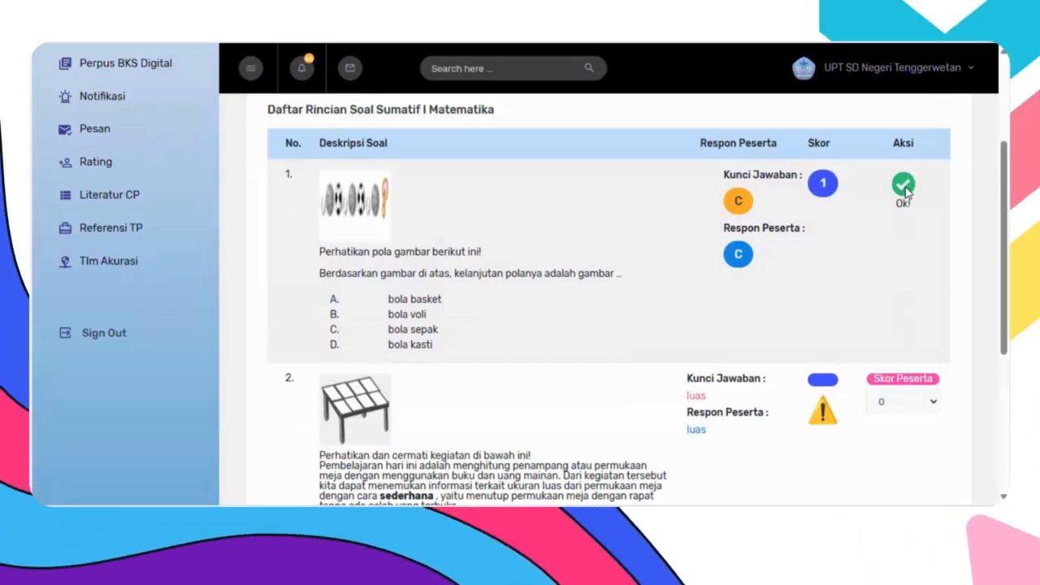
scroll(707, 333, down, 1)
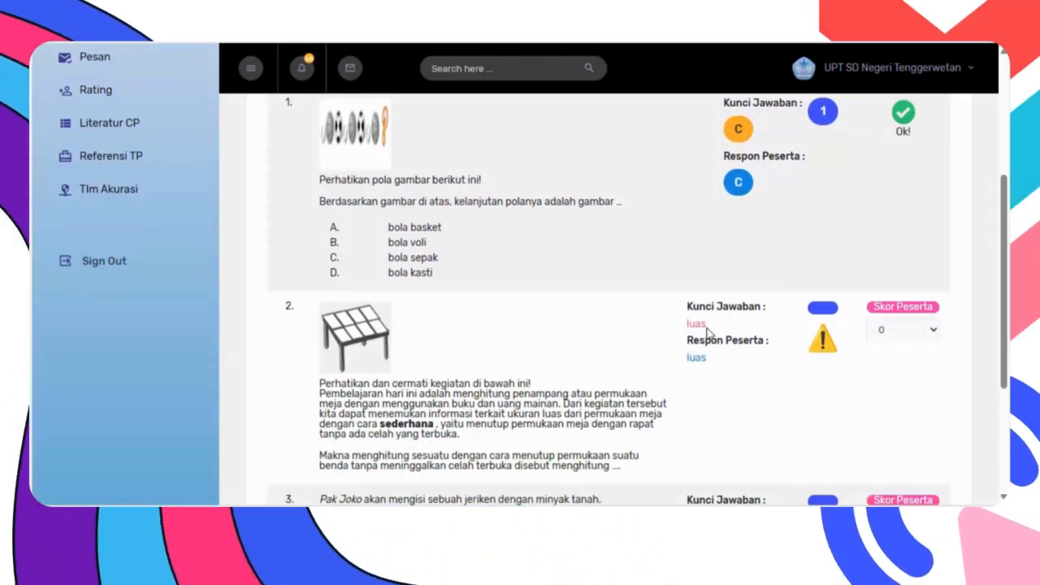
scroll(707, 333, down, 3)
scroll(706, 333, up, 2)
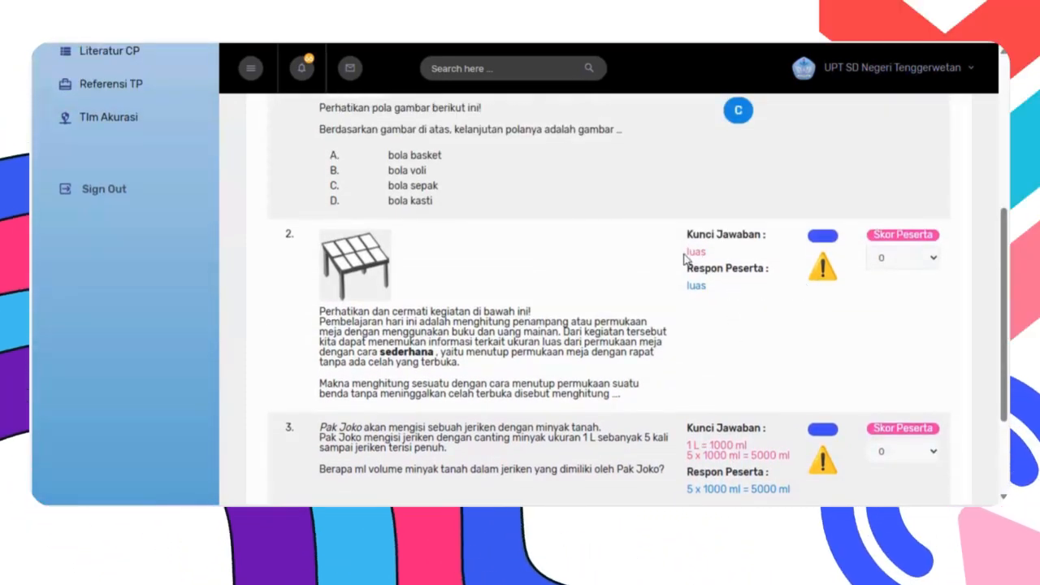
Give the participant a score of 3 for question 2 and 5 for question 3, and save the scores
click(924, 286)
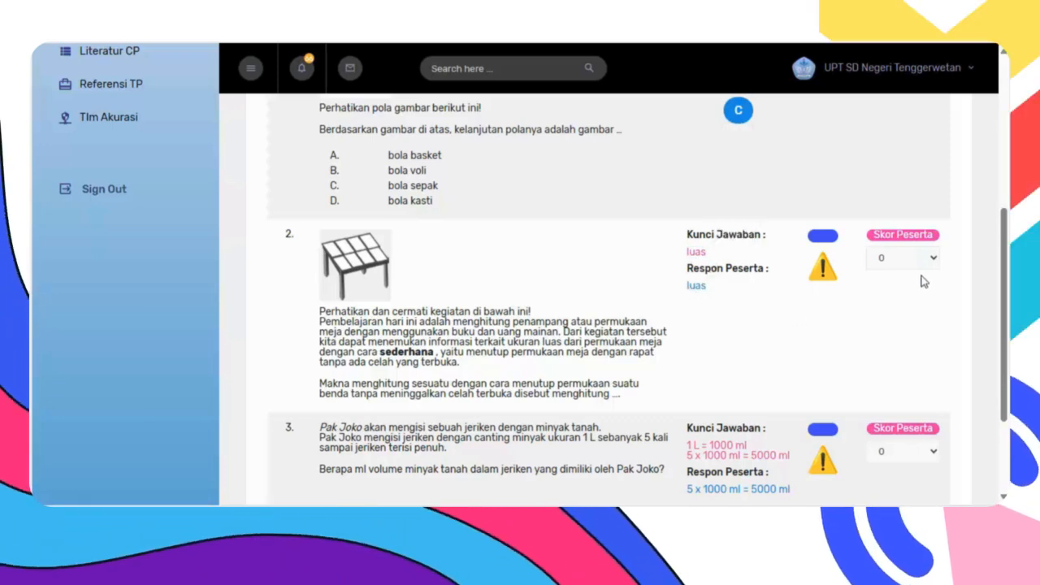
click(926, 260)
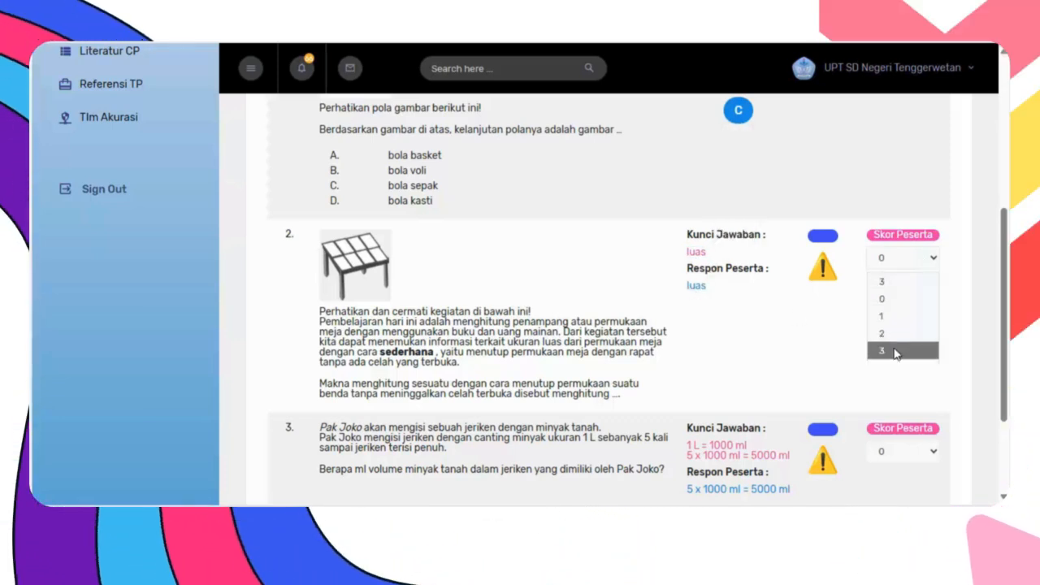
scroll(868, 353, down, 2)
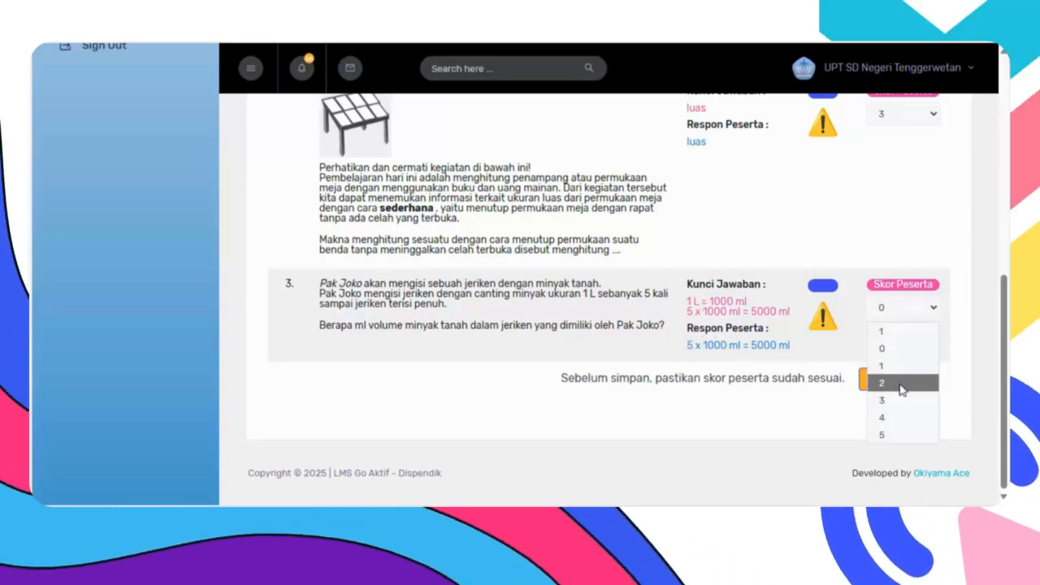
click(889, 434)
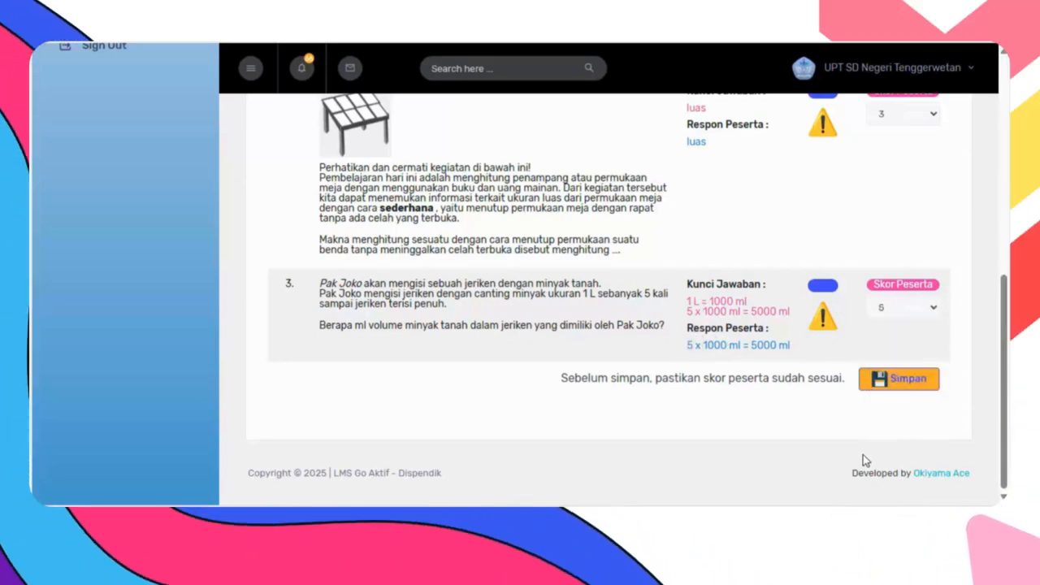
click(908, 389)
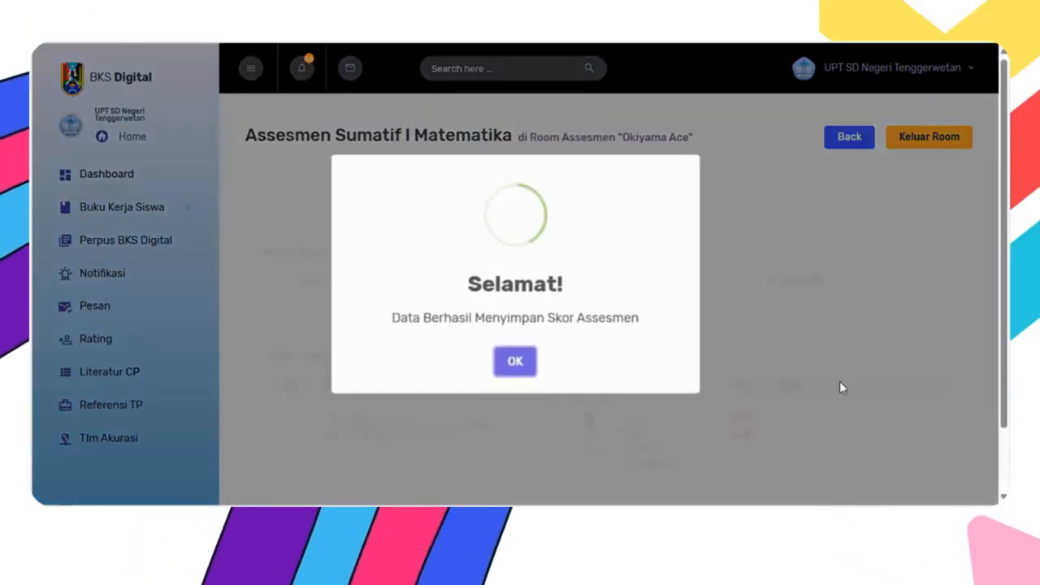
click(525, 366)
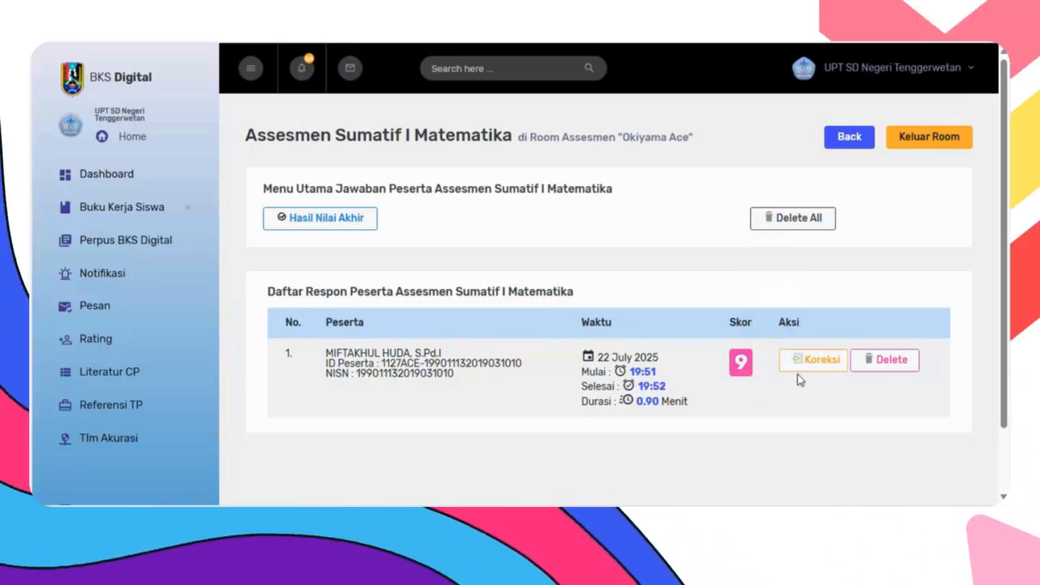
Reopen the participant's correction page, change the question 3 score to 4, and save the scores
click(818, 360)
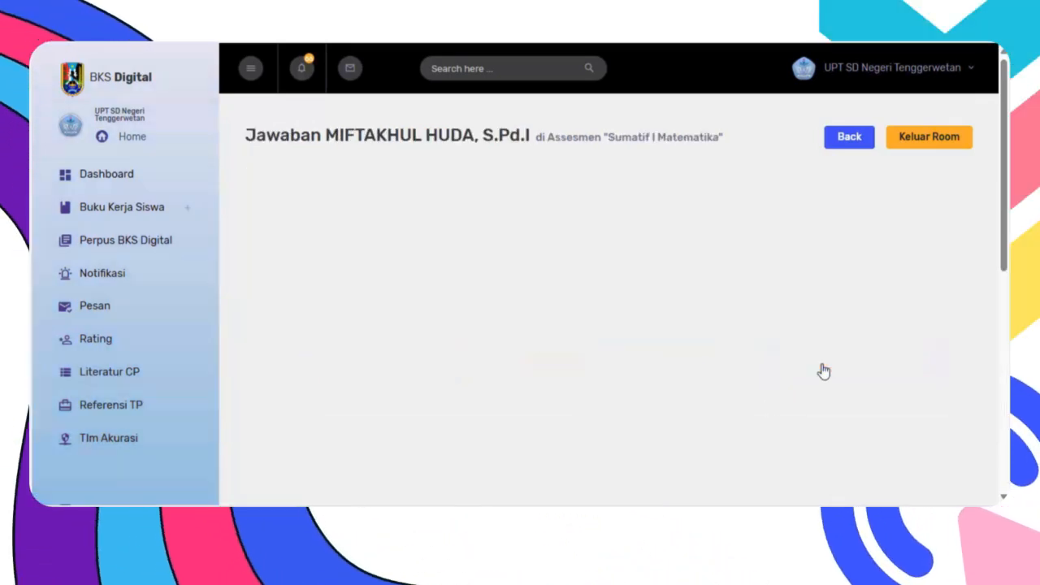
scroll(804, 309, down, 10)
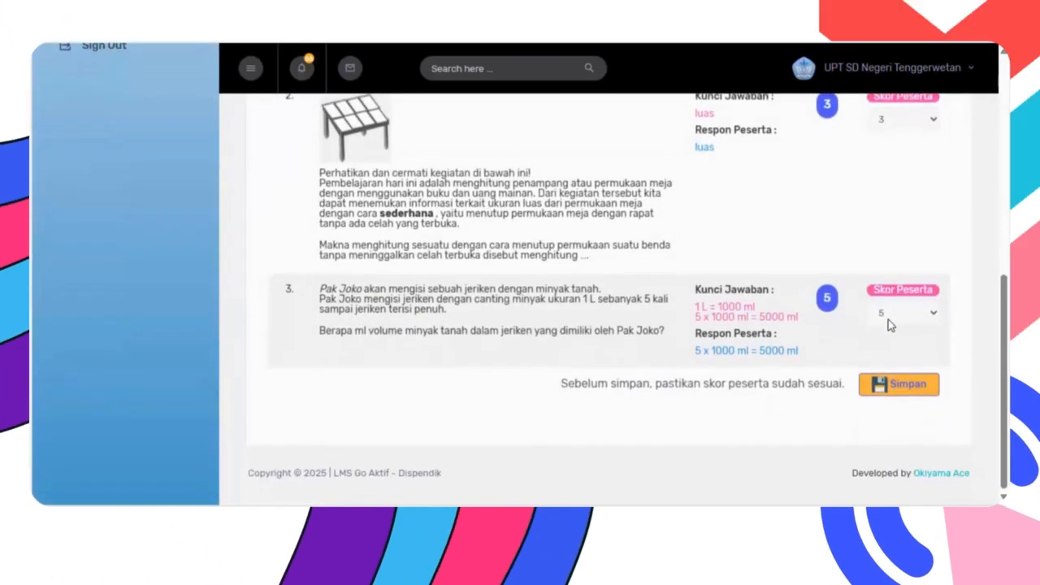
click(900, 310)
click(894, 418)
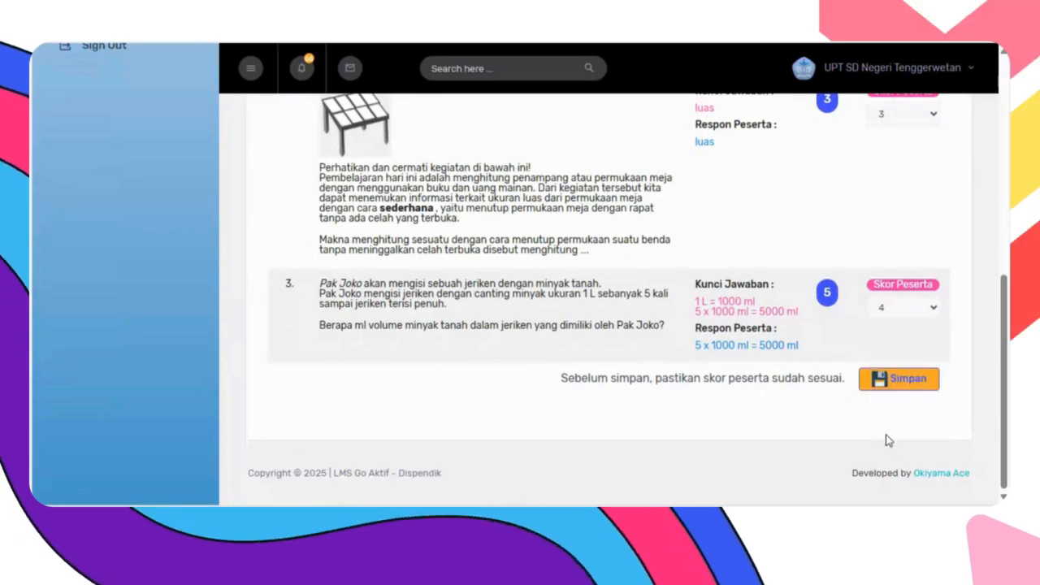
click(898, 380)
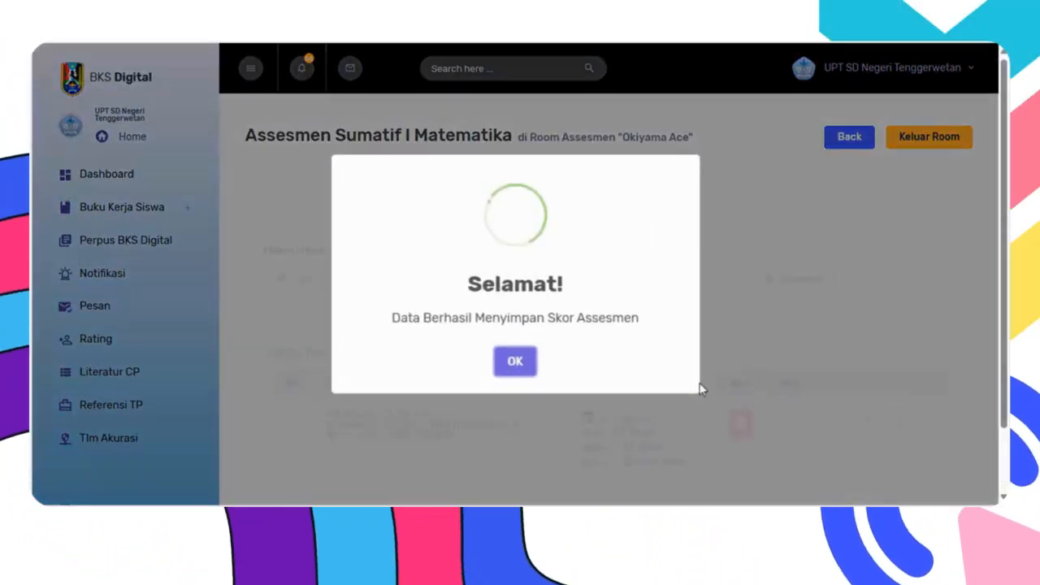
click(538, 365)
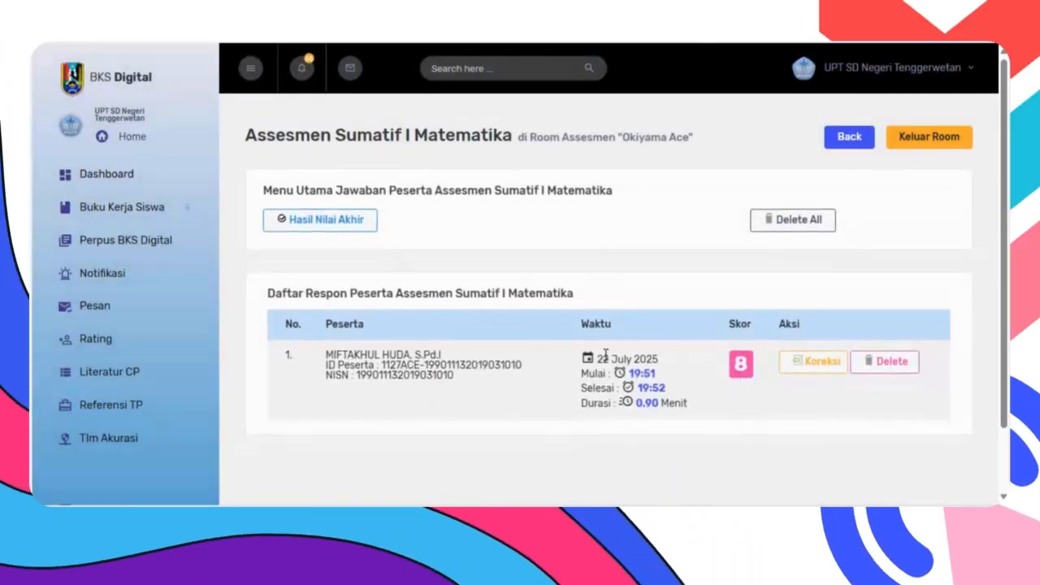
Open the final grade results of the Sumatif I Matematika assessment and view the participant's entry
click(355, 226)
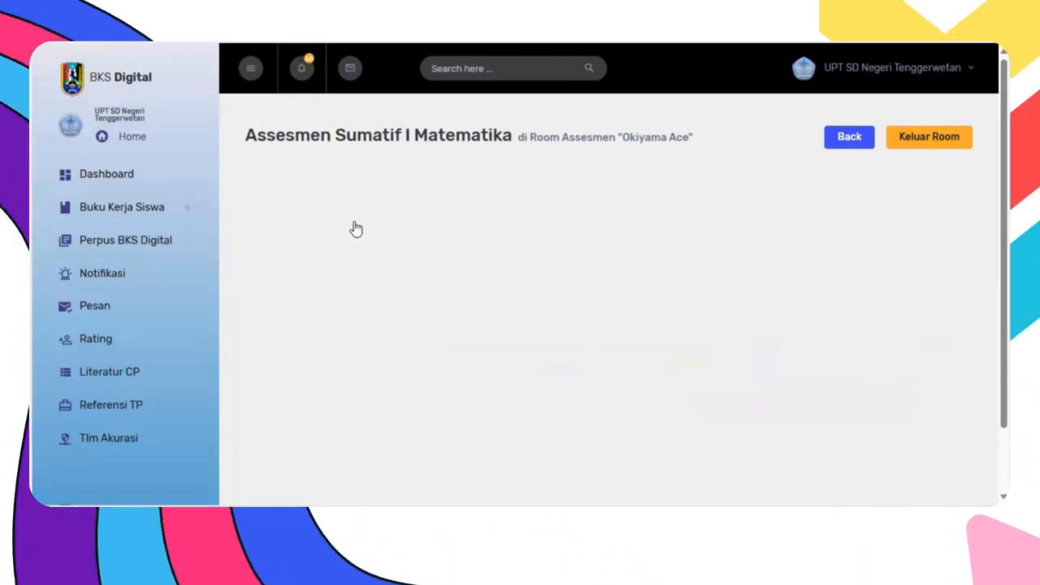
scroll(752, 340, down, 1)
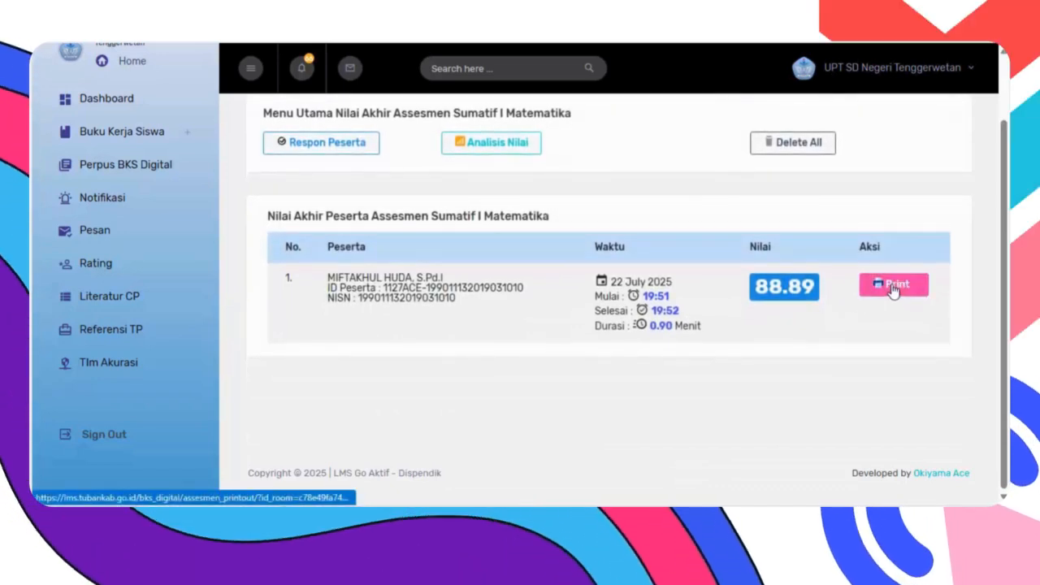
Open the grade analysis of the Sumatif I Matematika assessment and review the per-question scores and the conclusion section
scroll(506, 309, up, 1)
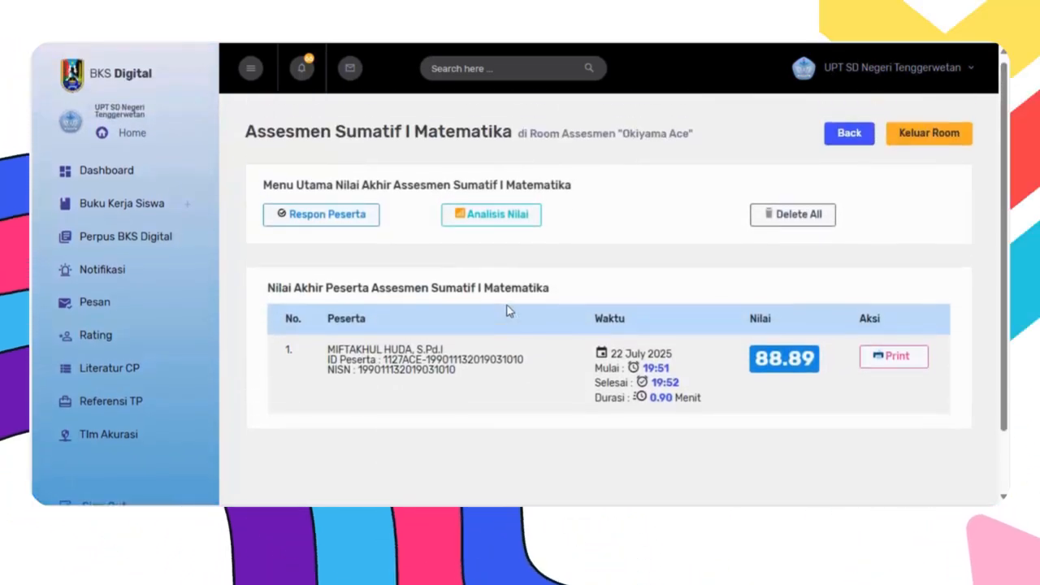
click(497, 219)
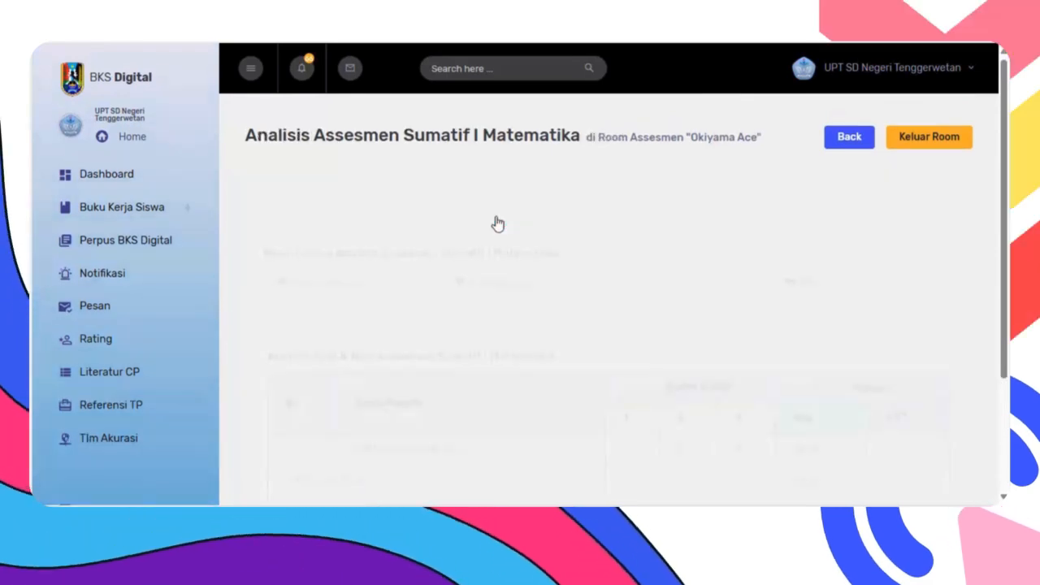
scroll(507, 252, down, 2)
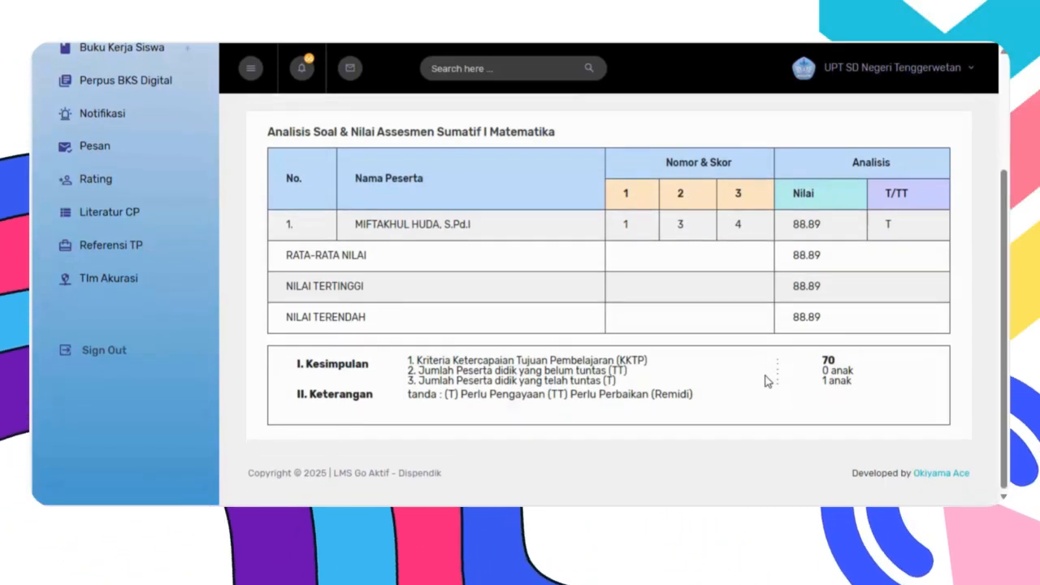
scroll(765, 382, up, 2)
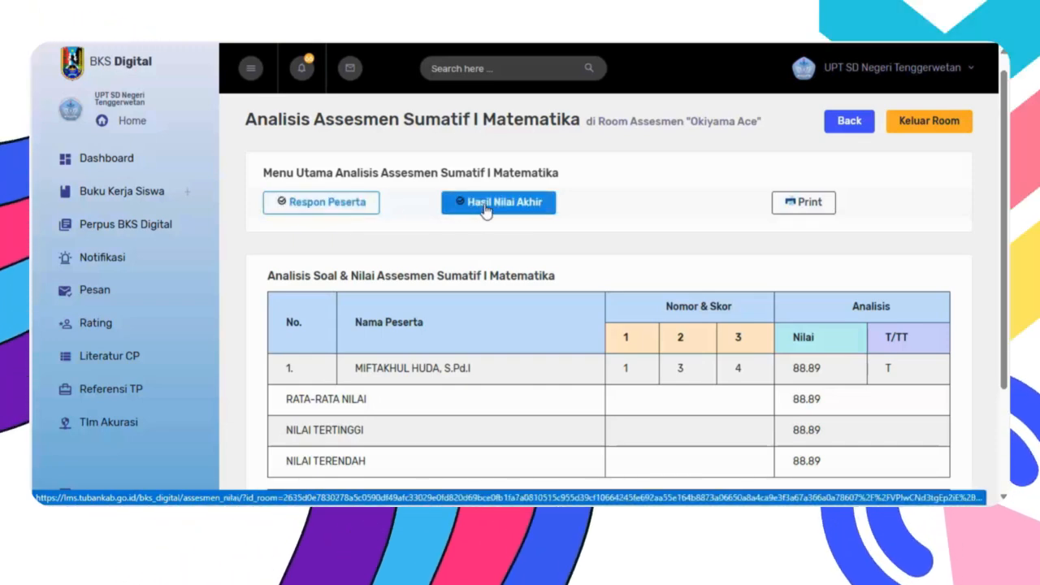
View the participant responses again, return to the room's main assessment page, and look over the listed online assessments
click(353, 213)
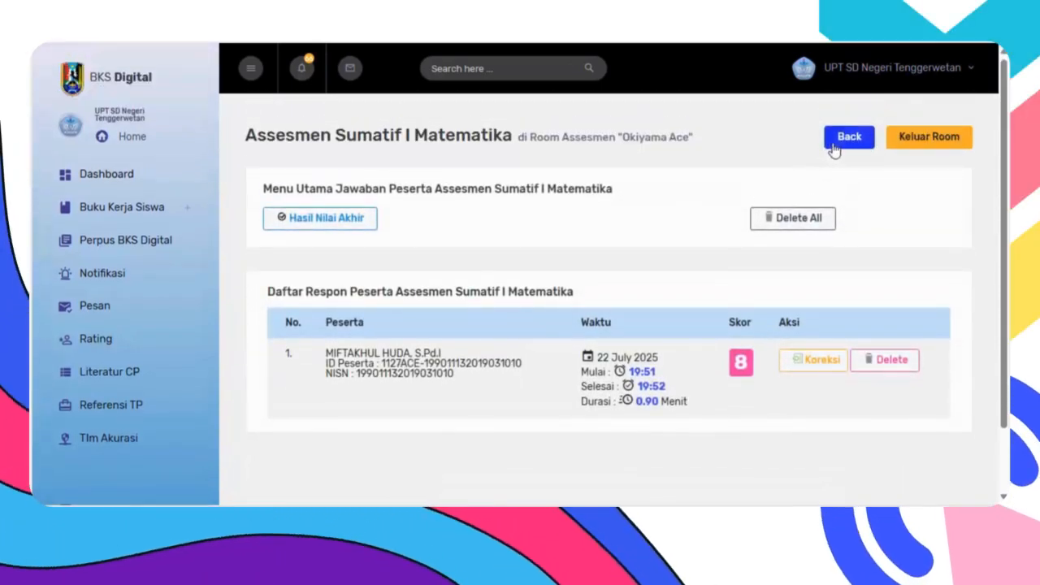
click(845, 138)
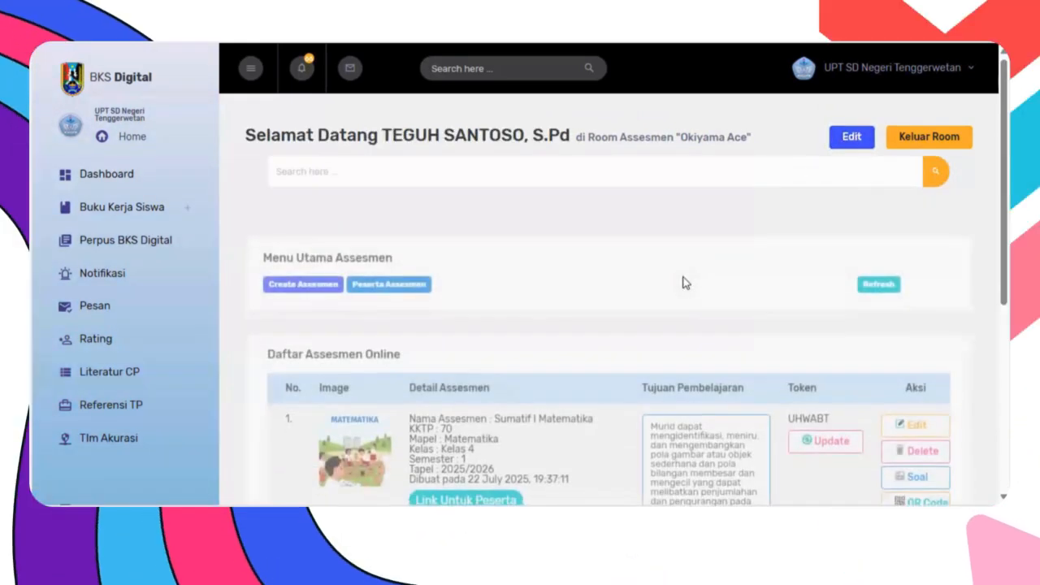
scroll(682, 278, down, 1)
scroll(682, 278, down, 4)
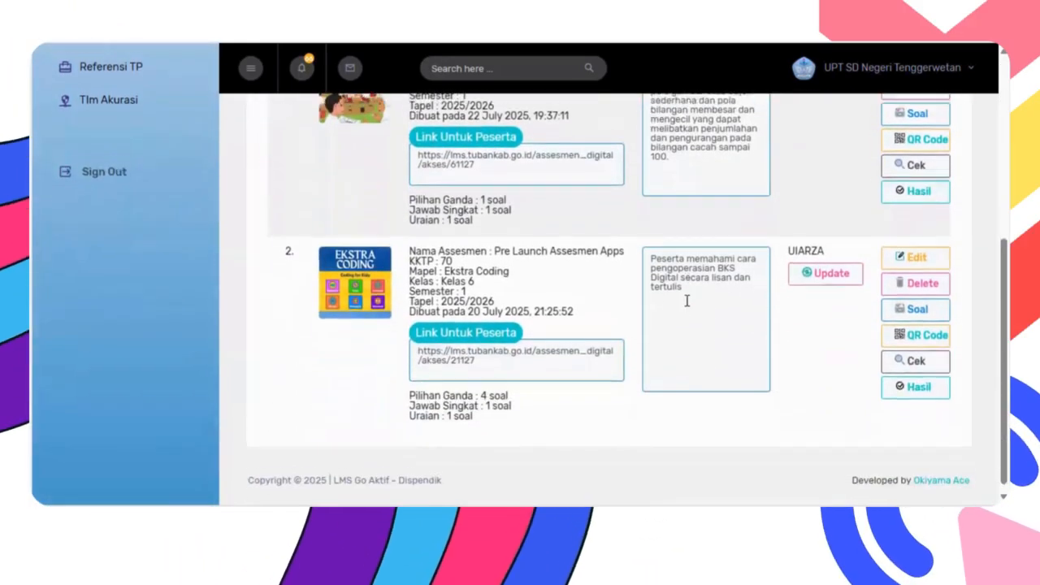
scroll(687, 301, up, 1)
scroll(687, 301, up, 2)
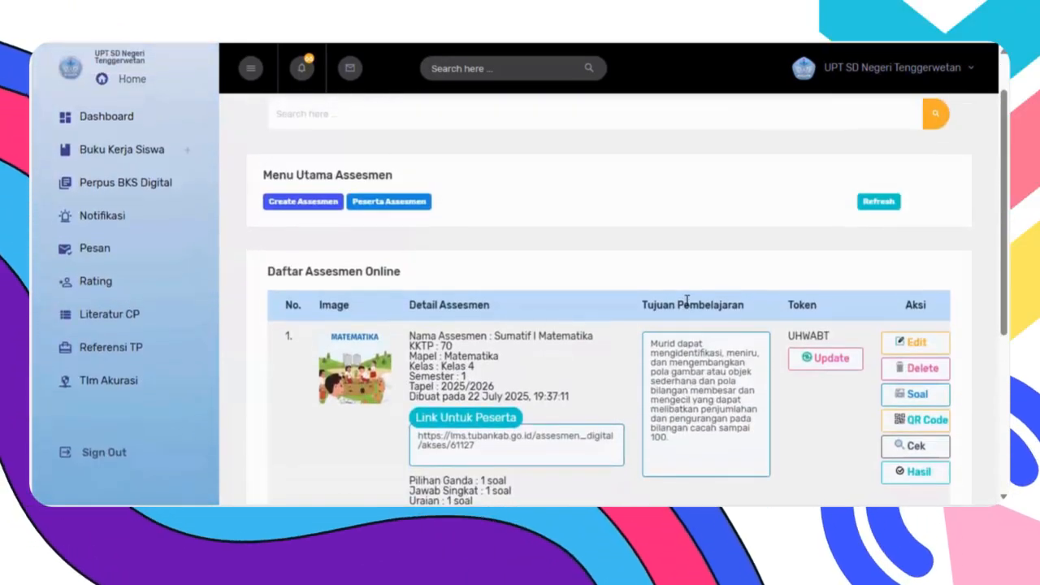
scroll(686, 301, down, 2)
scroll(443, 222, up, 2)
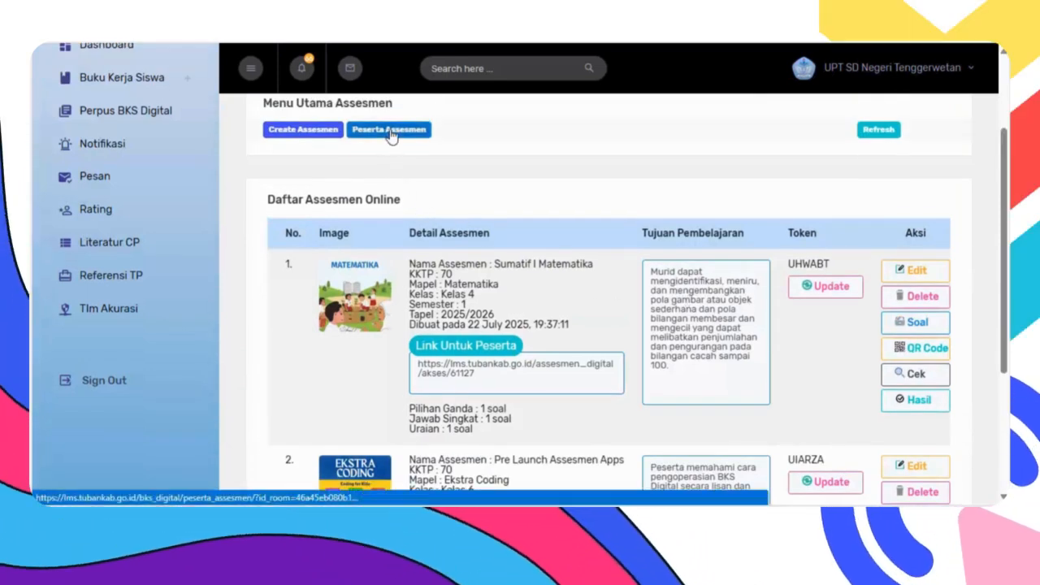
Open the assessment participant list and look through the registered participants with their edit and delete options
click(389, 130)
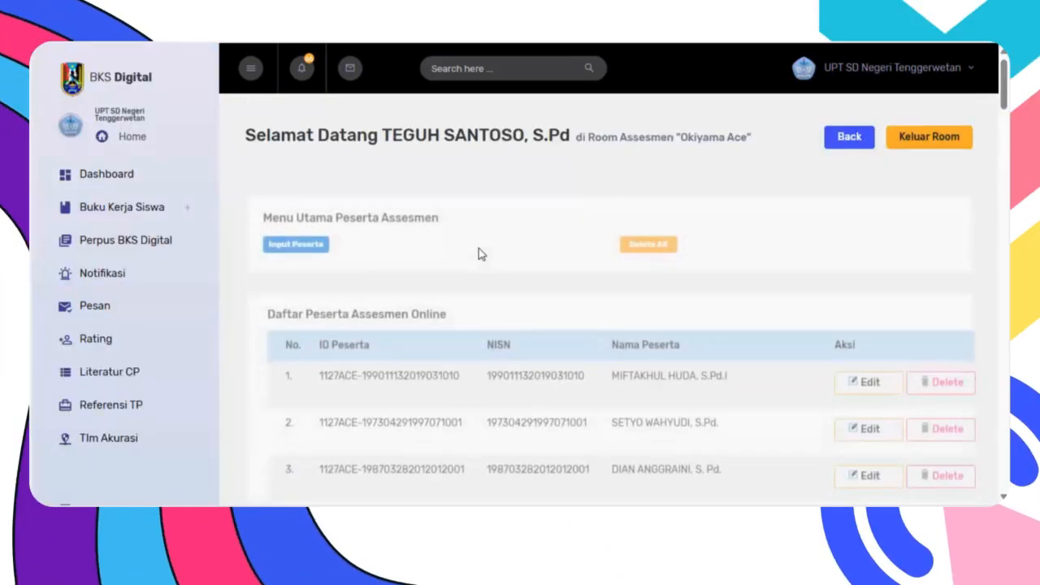
scroll(325, 204, down, 1)
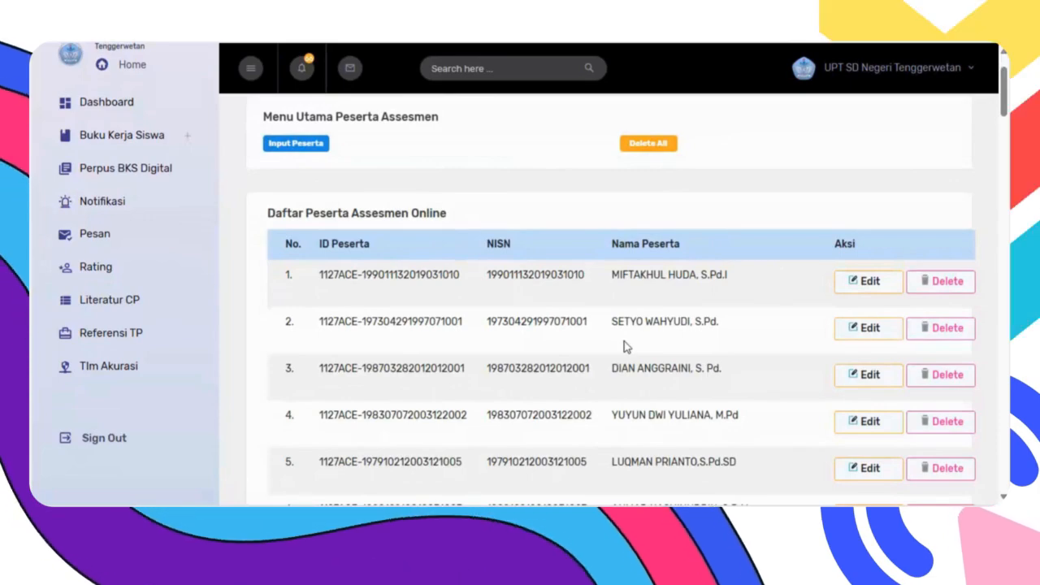
scroll(625, 347, down, 6)
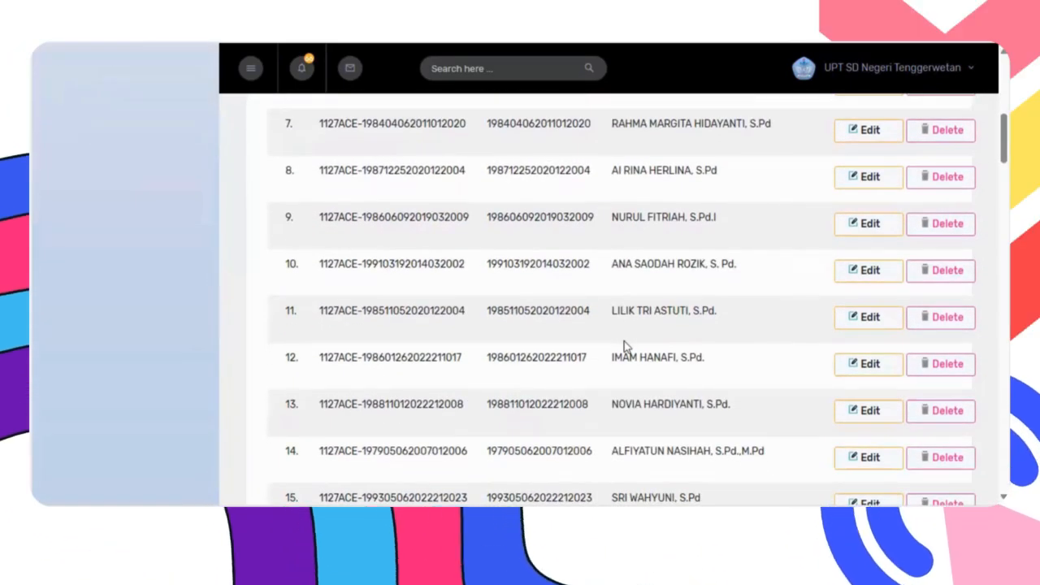
scroll(625, 346, down, 2)
scroll(625, 347, up, 10)
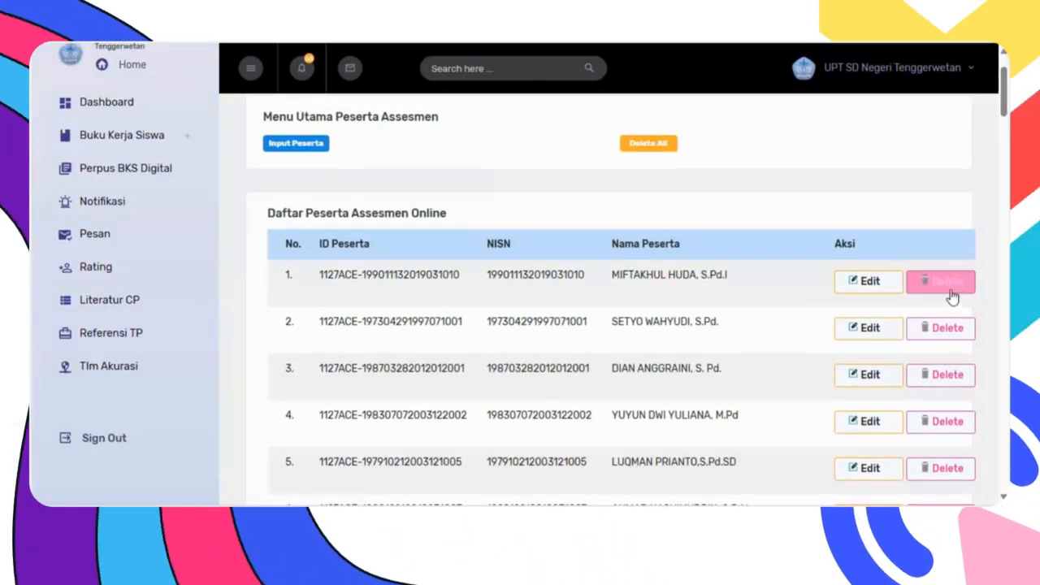
click(952, 295)
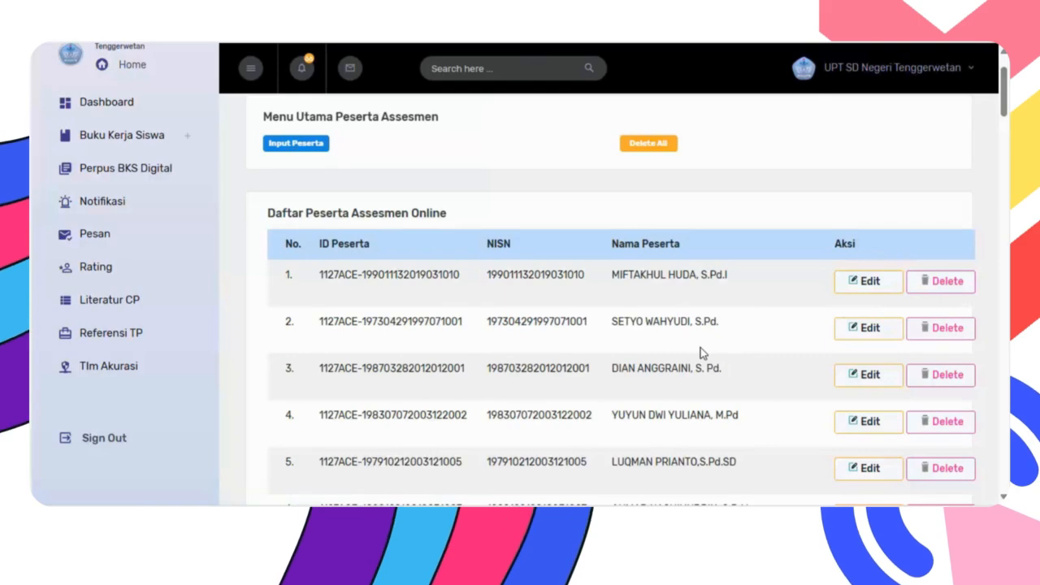
scroll(703, 352, up, 1)
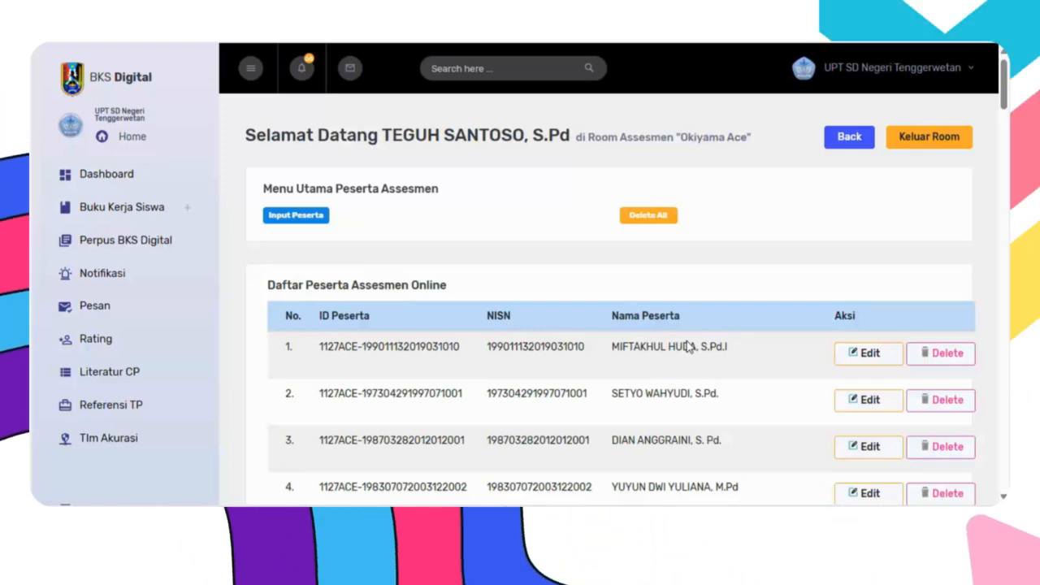
Open the new participant input form and add two extra entry rows for NISN and participant name
click(309, 221)
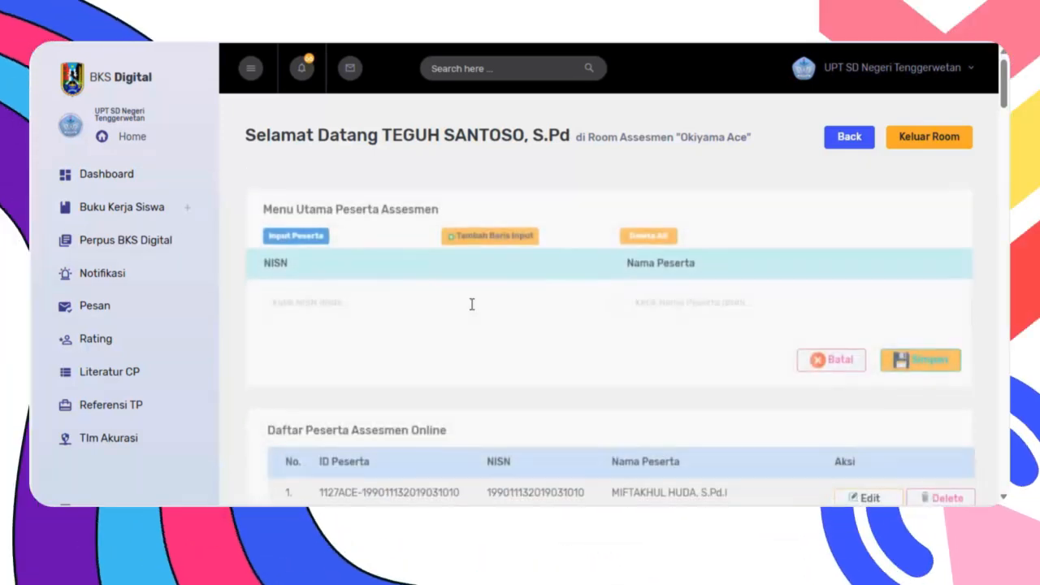
scroll(492, 316, down, 5)
scroll(492, 315, up, 5)
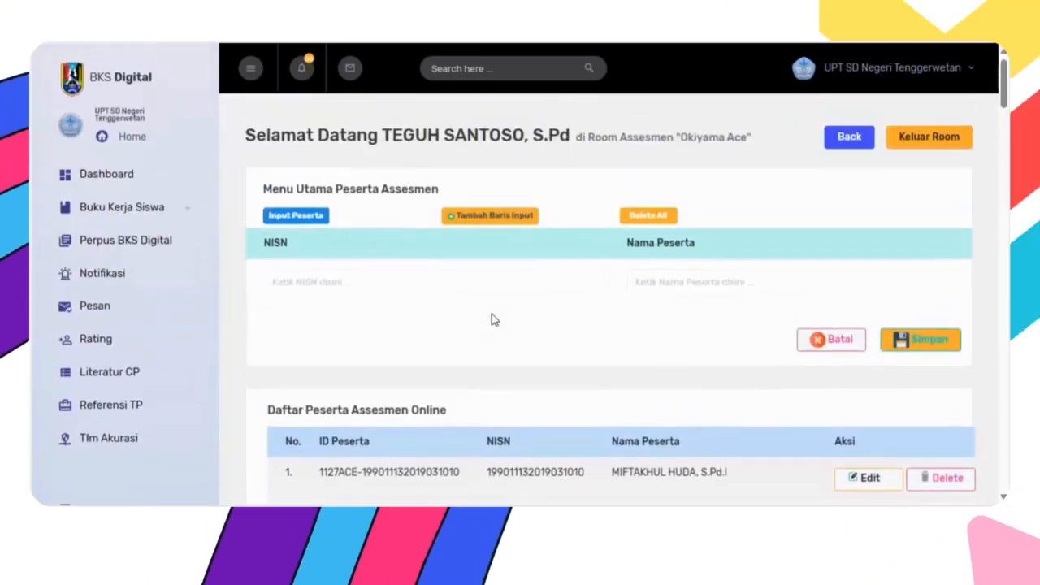
click(333, 282)
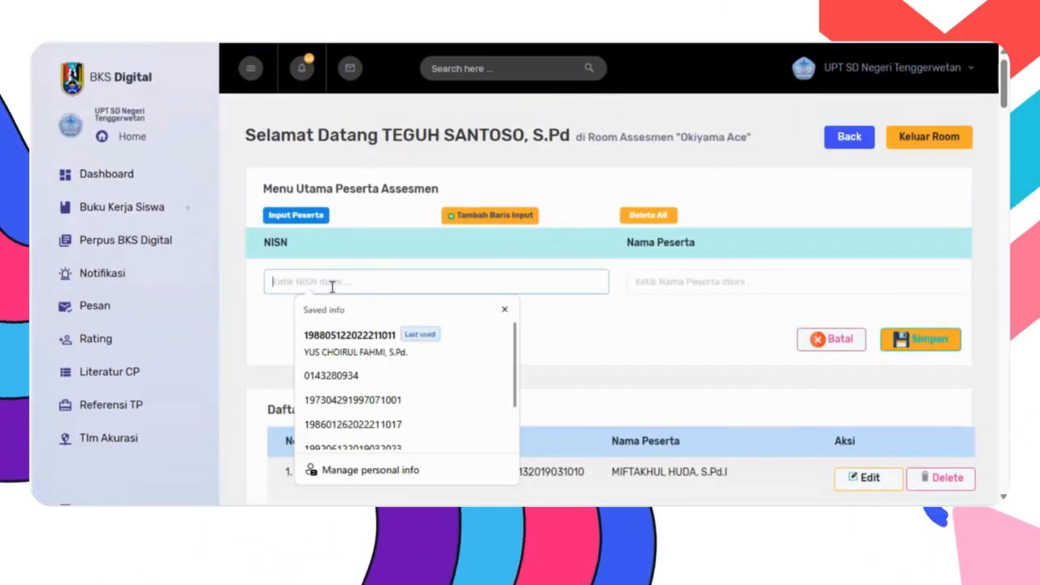
click(659, 278)
click(556, 325)
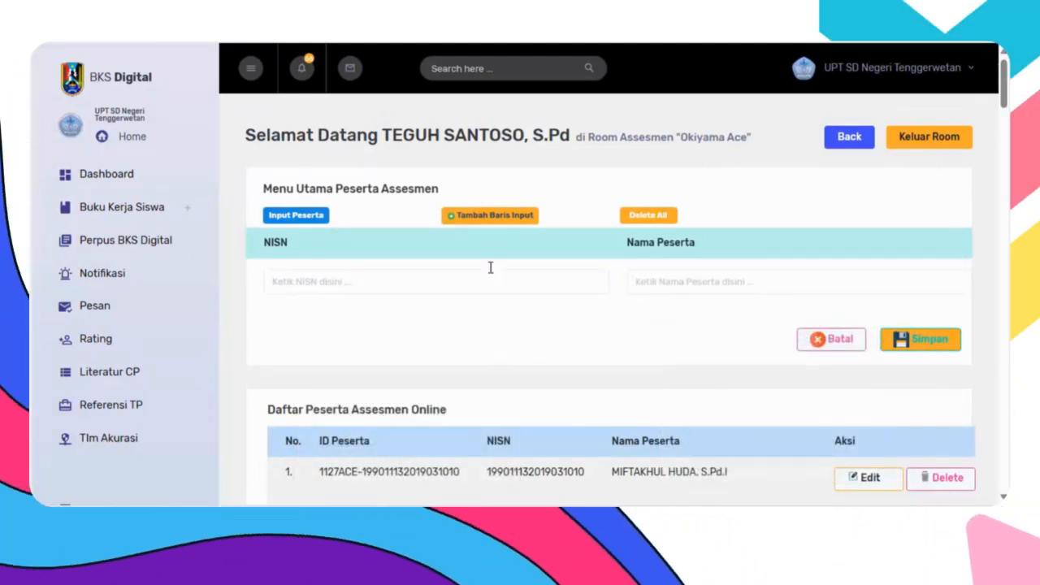
click(491, 218)
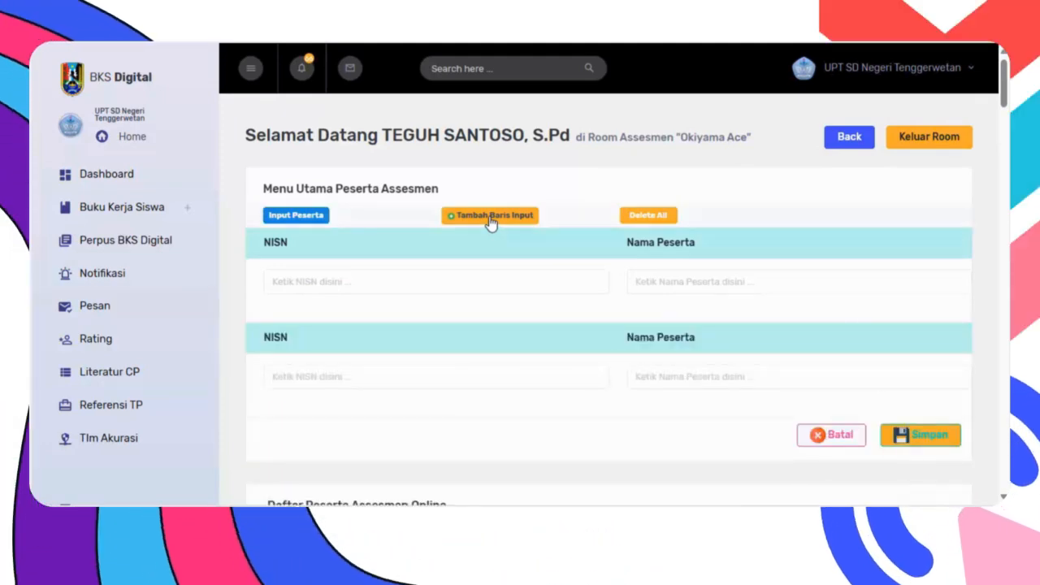
click(491, 218)
scroll(425, 365, down, 2)
scroll(427, 360, up, 1)
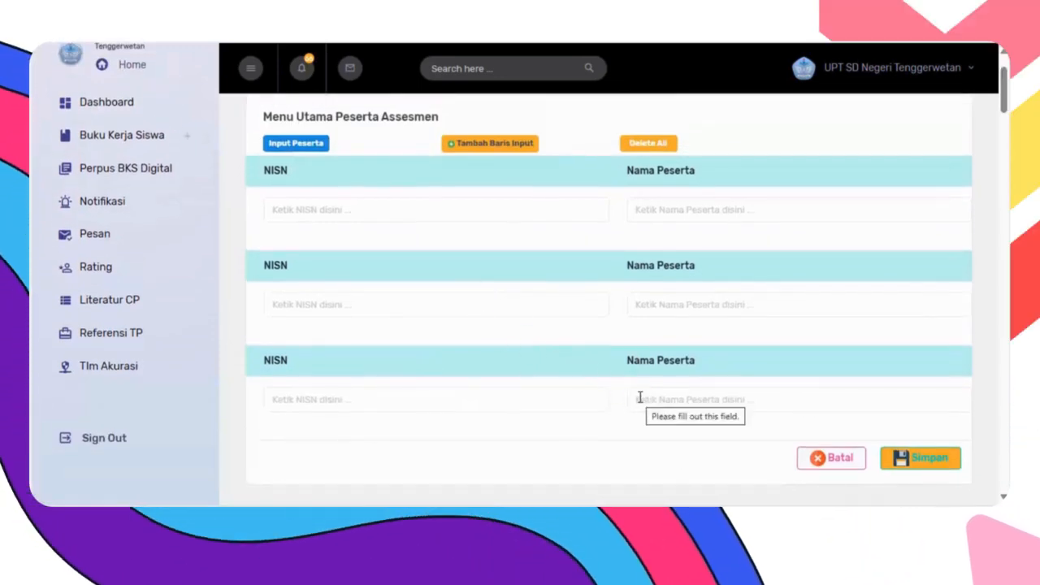
Switch to the Excel workbook Siswa Tenggersatu (16).xlsx and copy the row 6 student's NISN and name into the form's first entry
mouse_move(648, 518)
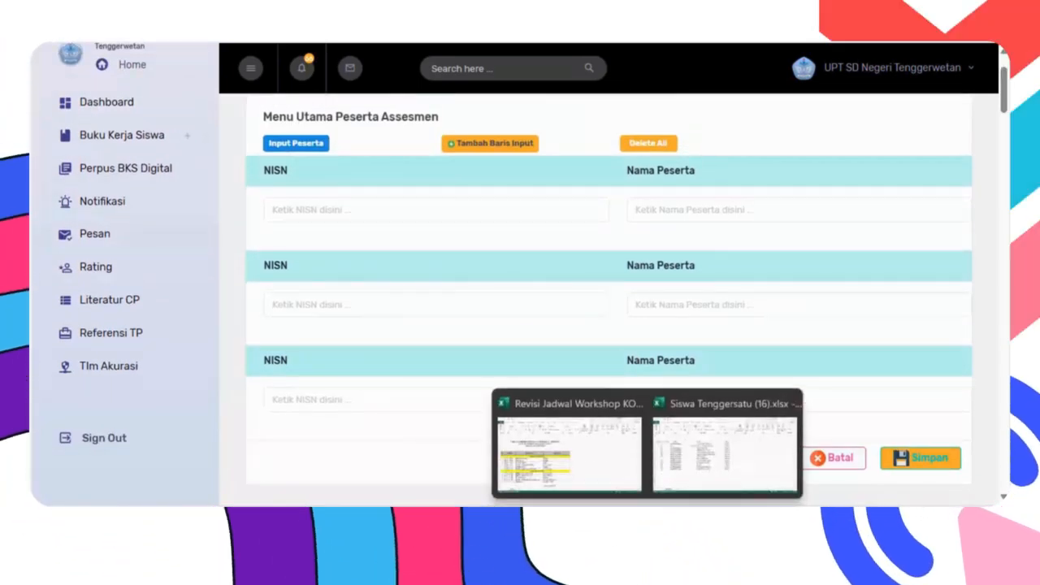
click(680, 471)
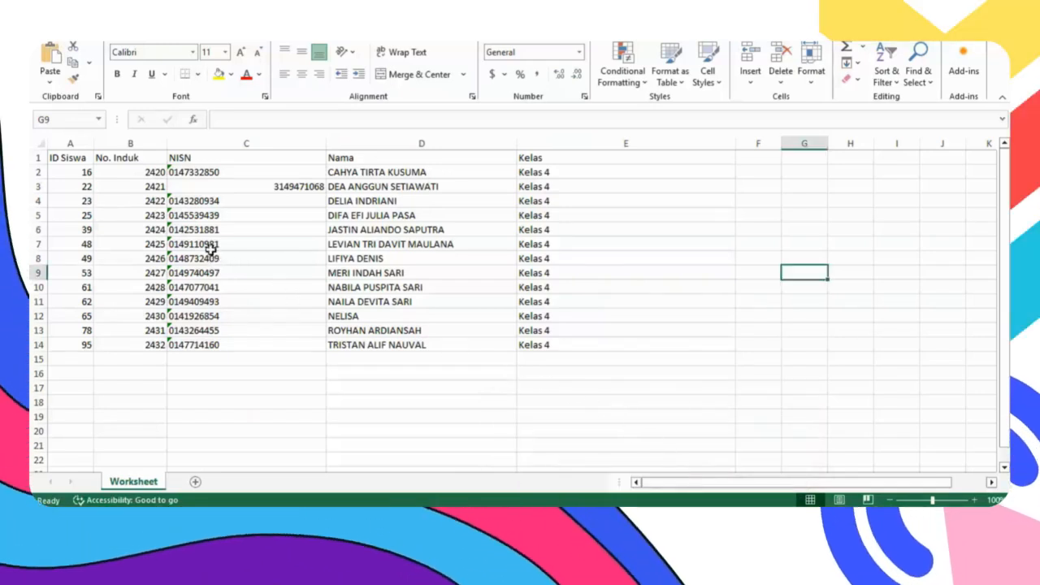
click(207, 231)
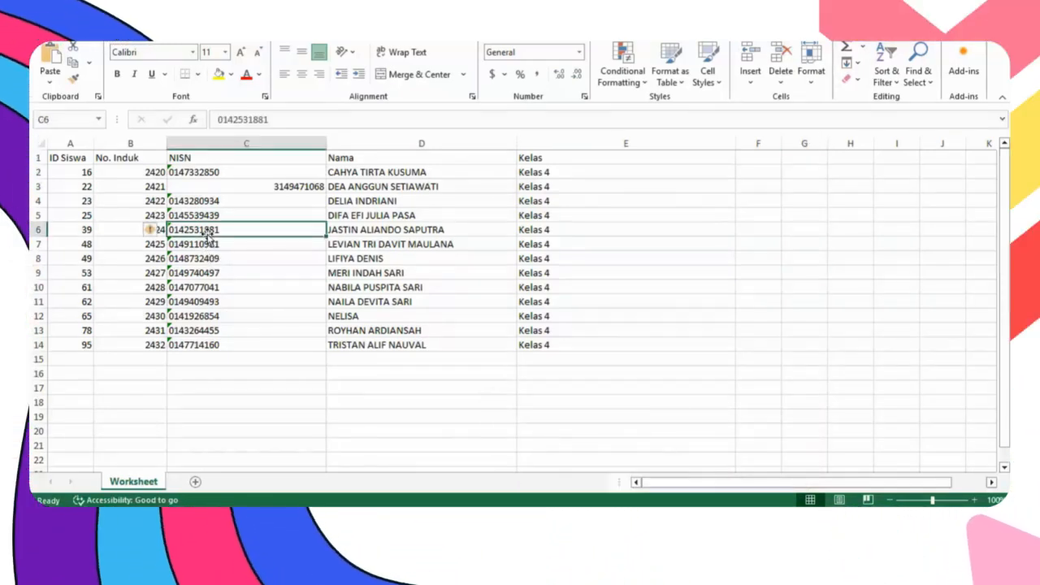
key(ctrl+c)
key(alt+Tab)
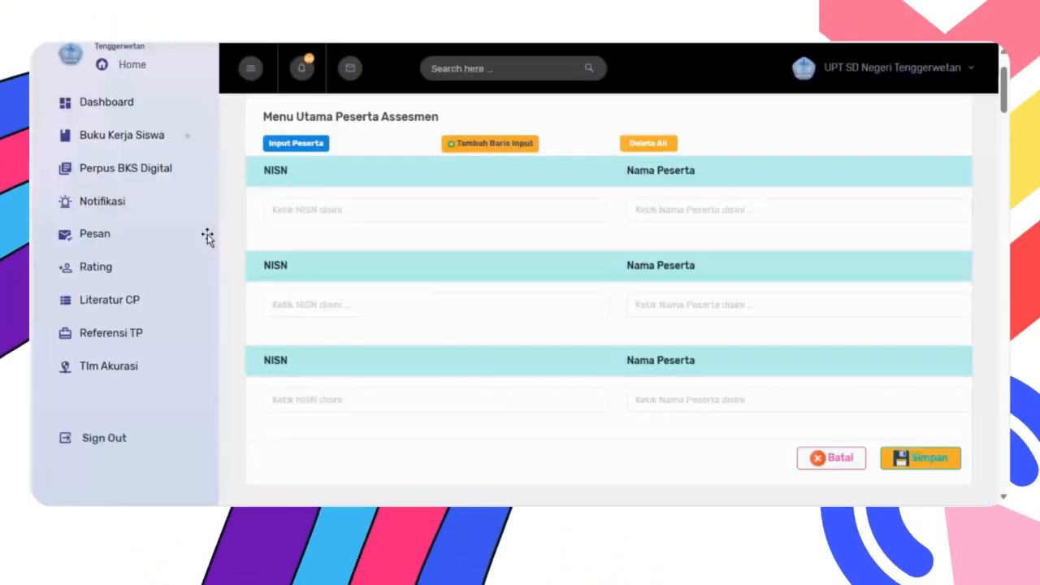
click(314, 209)
key(ctrl+v)
key(Tab)
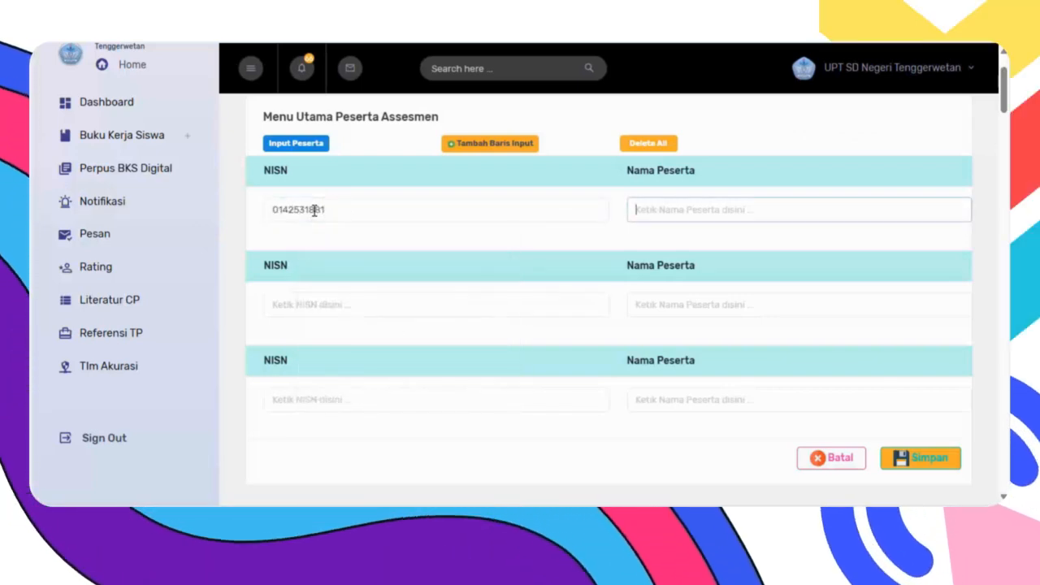
key(alt+Tab)
click(355, 229)
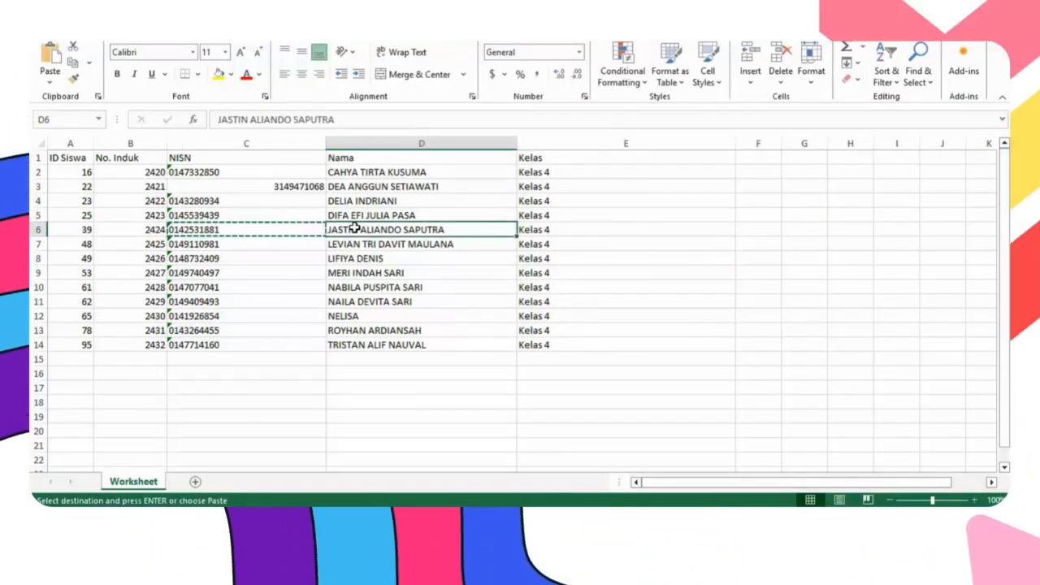
key(alt+Tab)
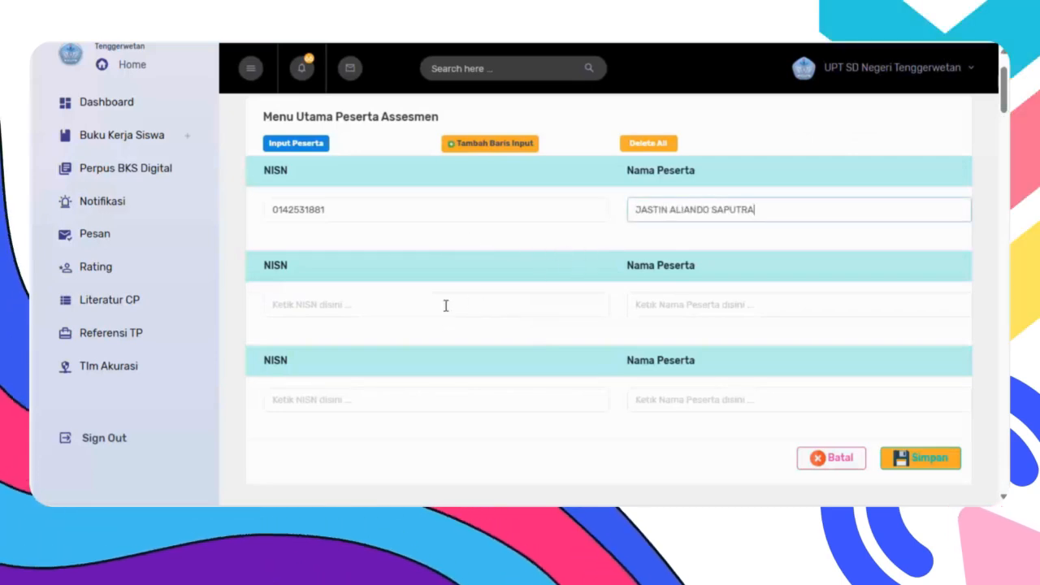
Copy the NISN and name of the student in worksheet row 7 into the second participant entry of the form
click(409, 301)
key(alt+Tab)
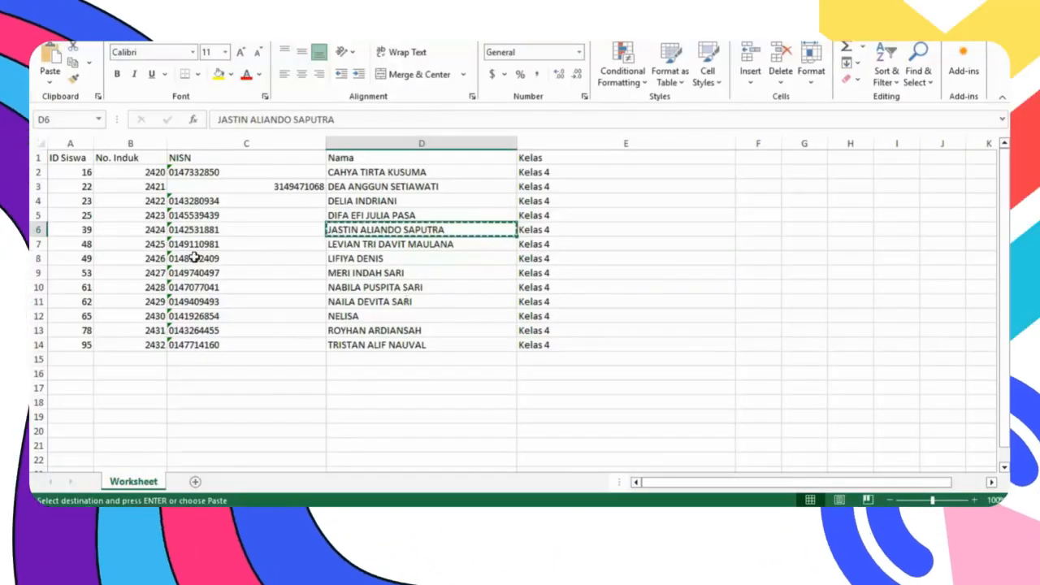
click(204, 245)
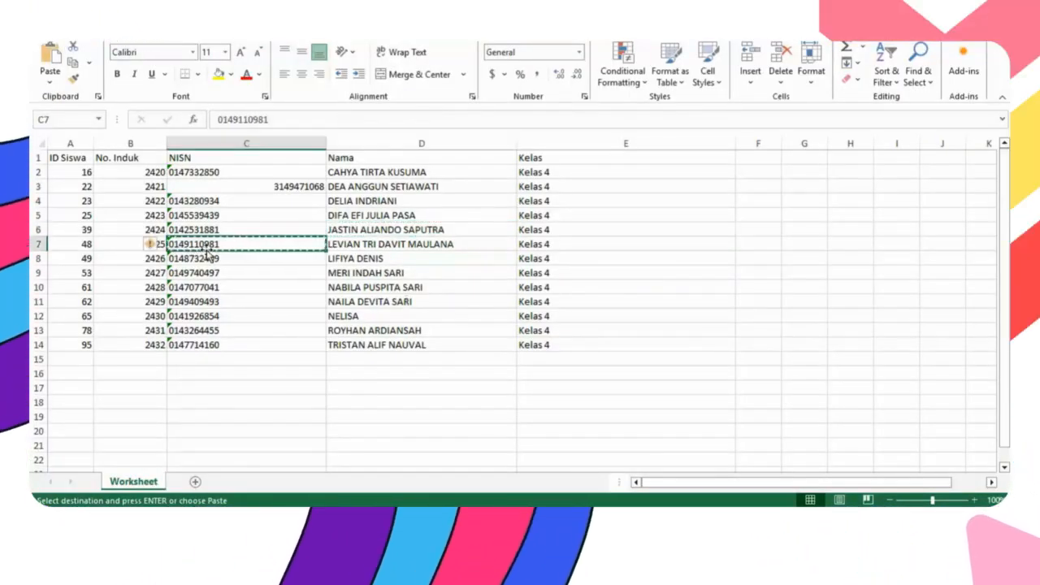
key(alt+Tab)
key(ctrl+v)
key(Tab)
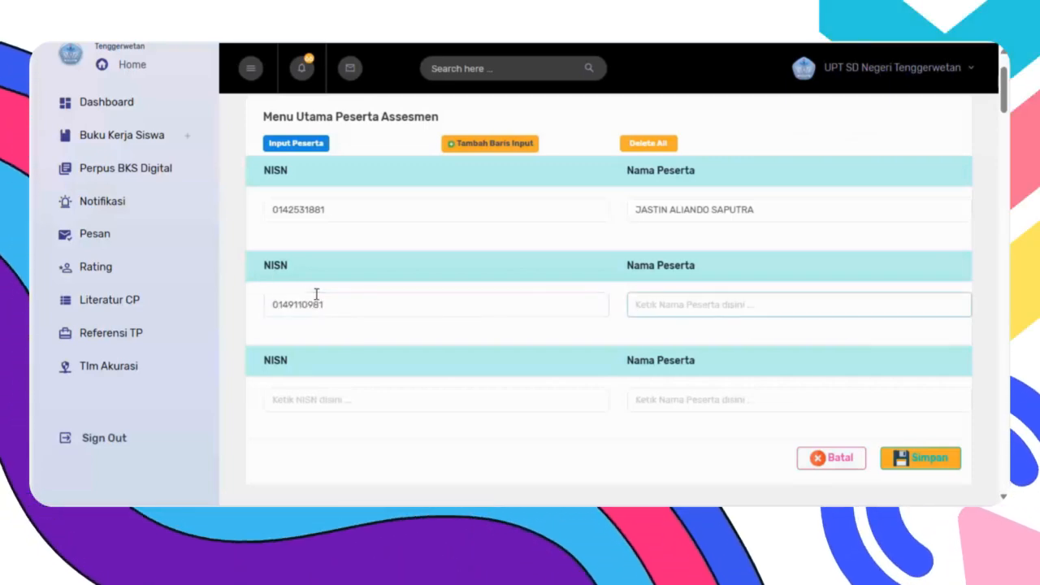
key(alt+Tab)
click(360, 246)
key(ctrl+c)
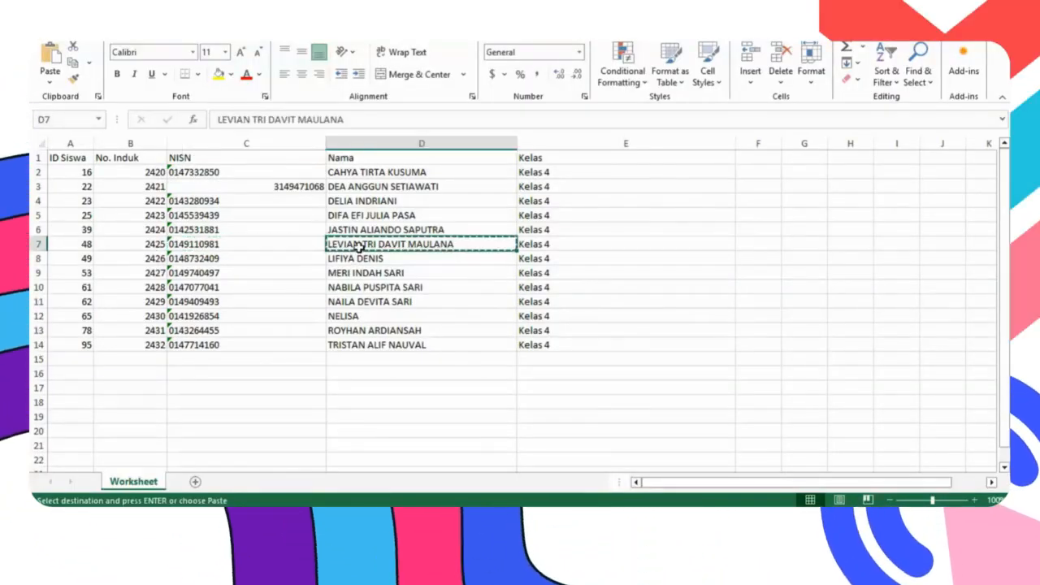
key(alt+Tab)
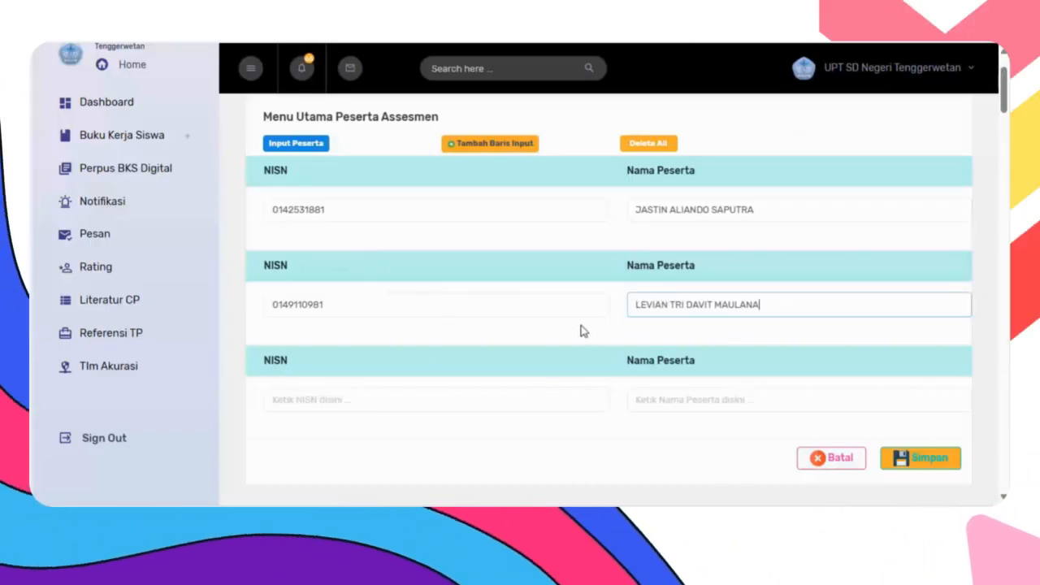
Copy the NISN and name of the student in worksheet row 8 into the third participant entry of the form
key(alt+Tab)
click(214, 259)
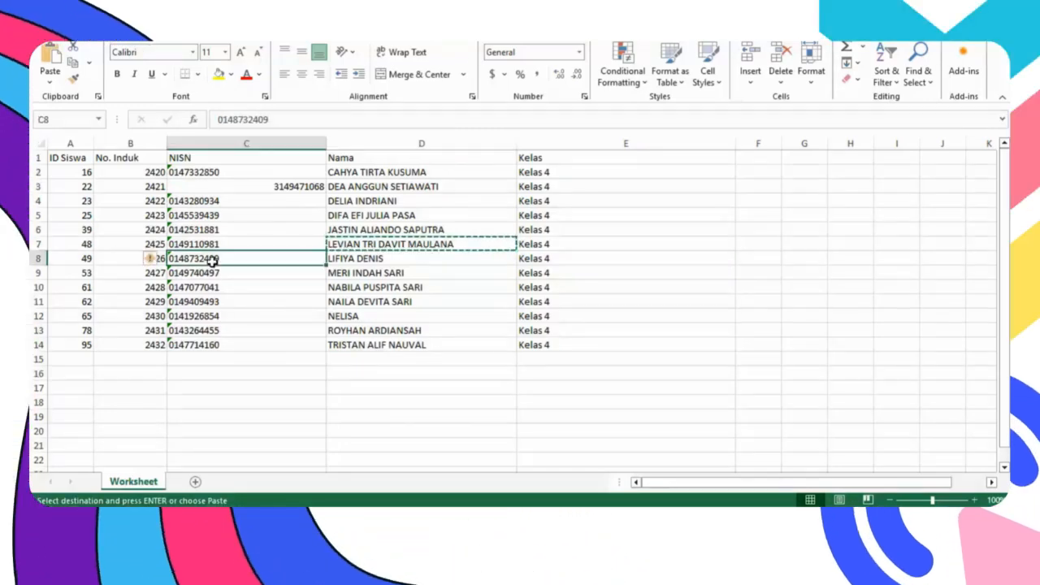
key(alt+Tab)
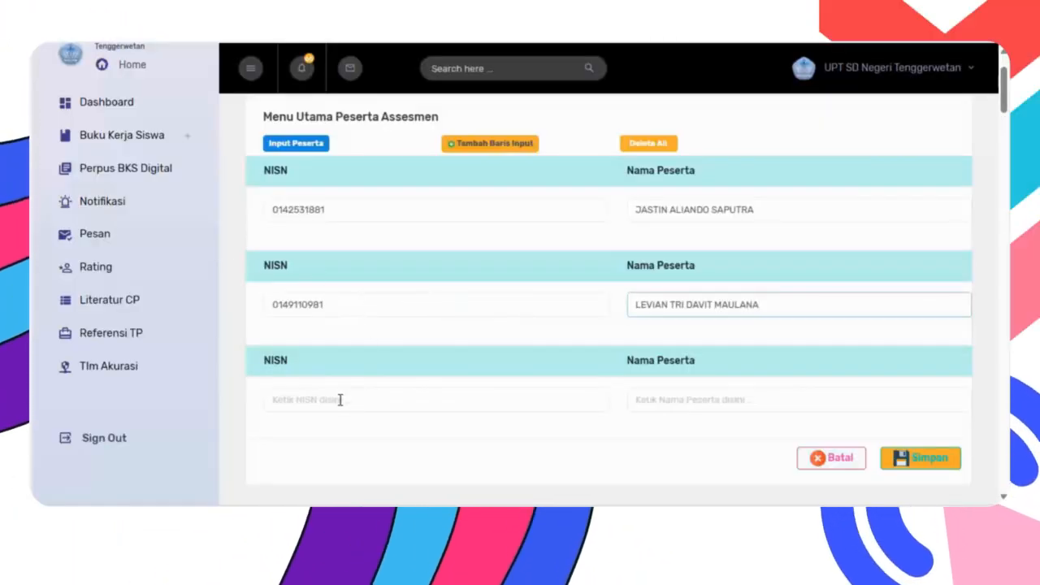
click(341, 399)
key(ctrl+v)
key(Tab)
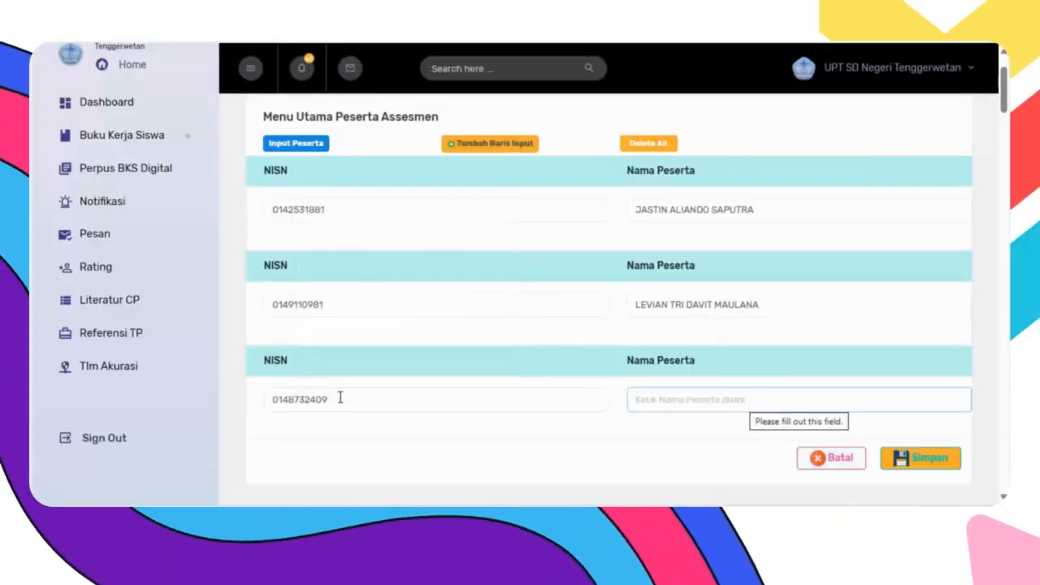
key(alt+Tab)
click(378, 258)
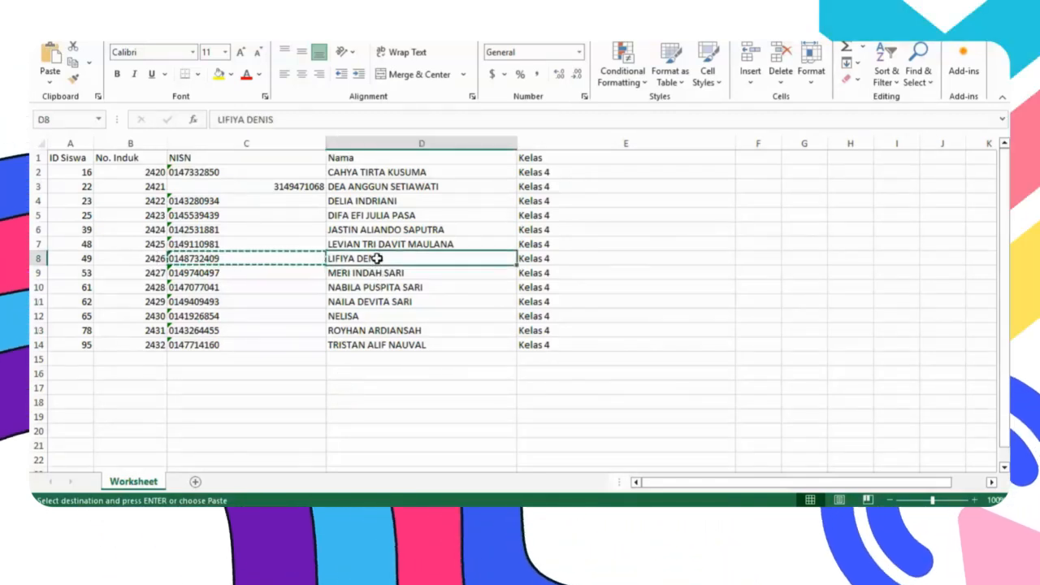
key(alt+Tab)
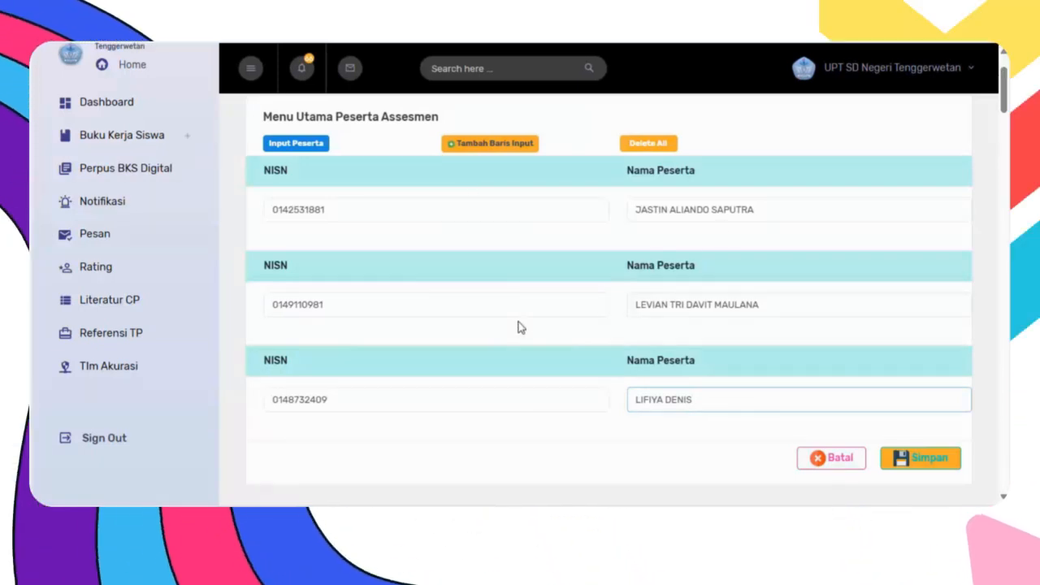
Save the three participant entries and go to the newly registered participants at the end of the participant list
click(904, 458)
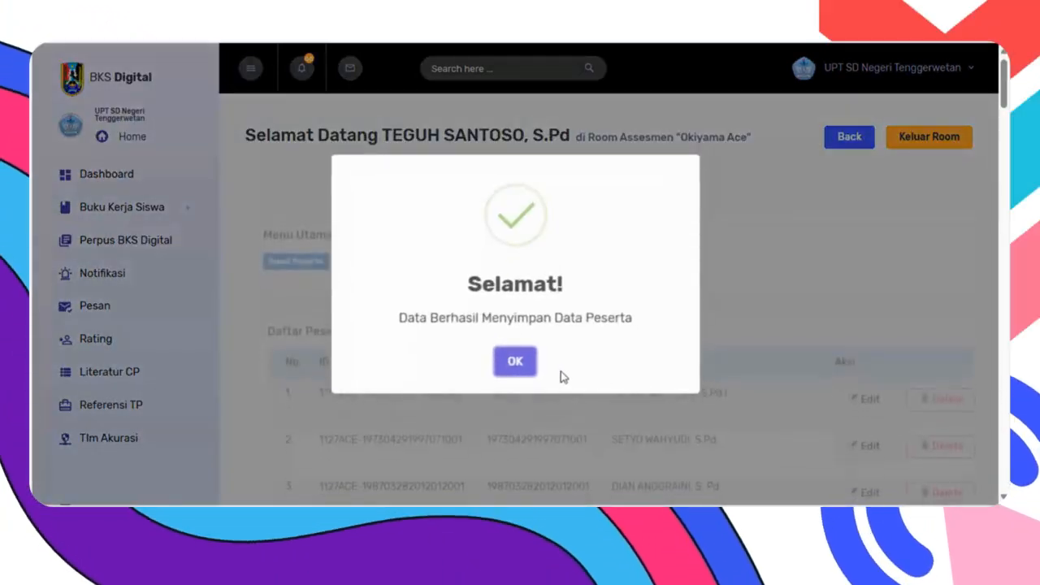
click(516, 362)
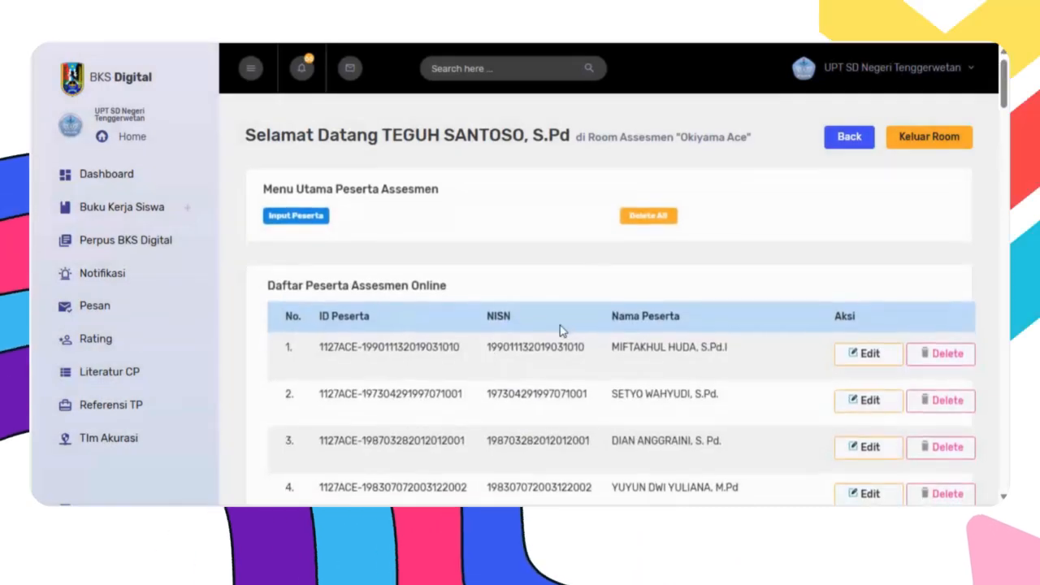
scroll(563, 327, down, 12)
scroll(565, 329, down, 20)
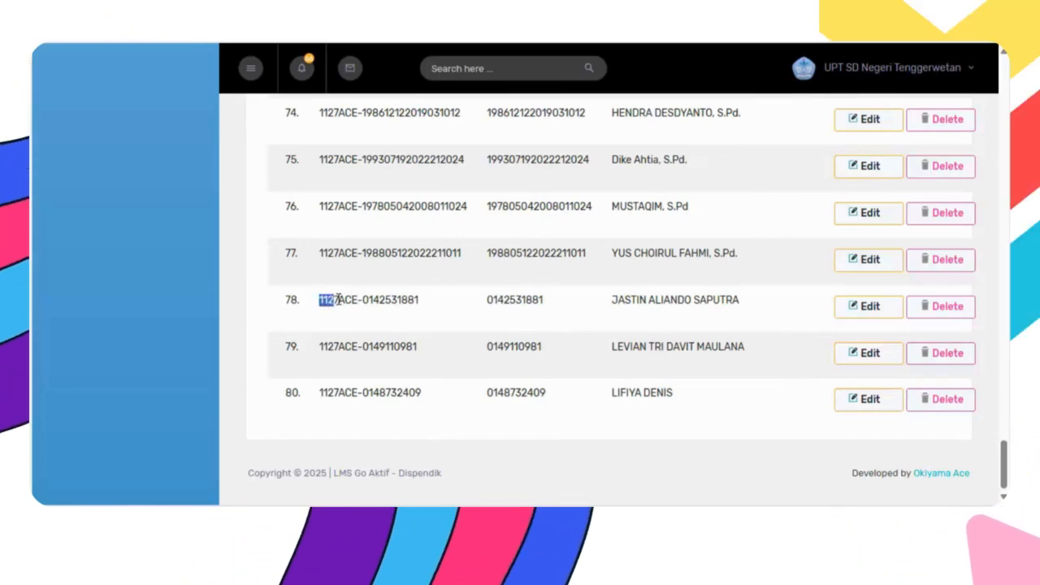
Copy the ID of the participant in row 78 into the ID Peserta field on a reopened assessment access page
drag(380, 300, 418, 299)
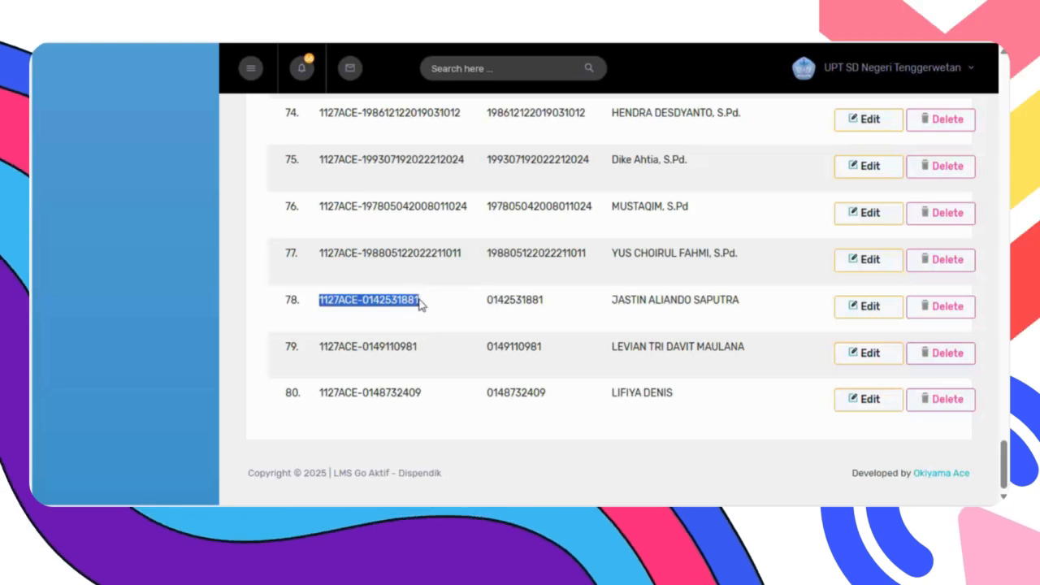
click(410, 325)
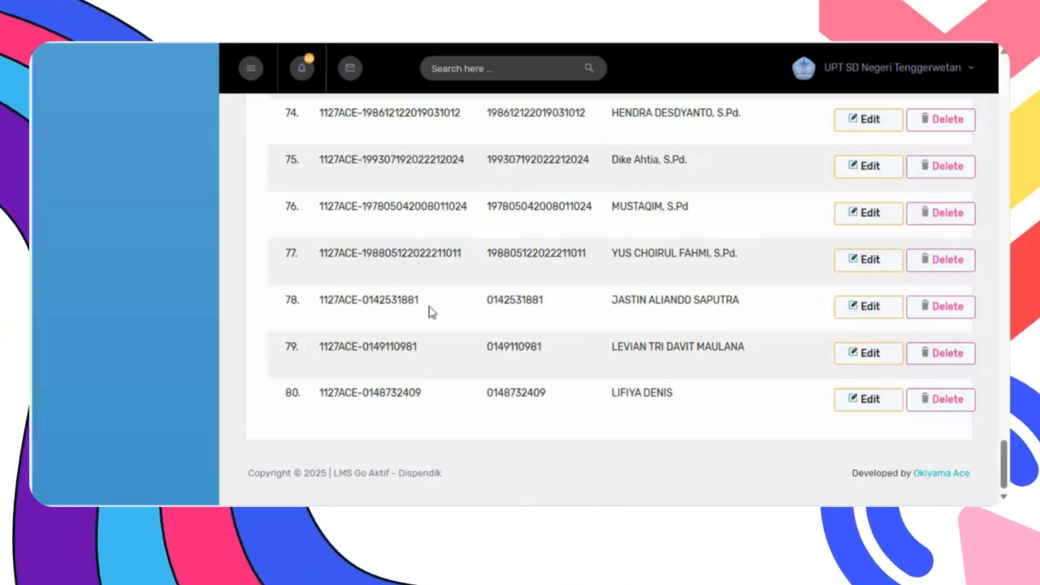
drag(405, 300, 360, 299)
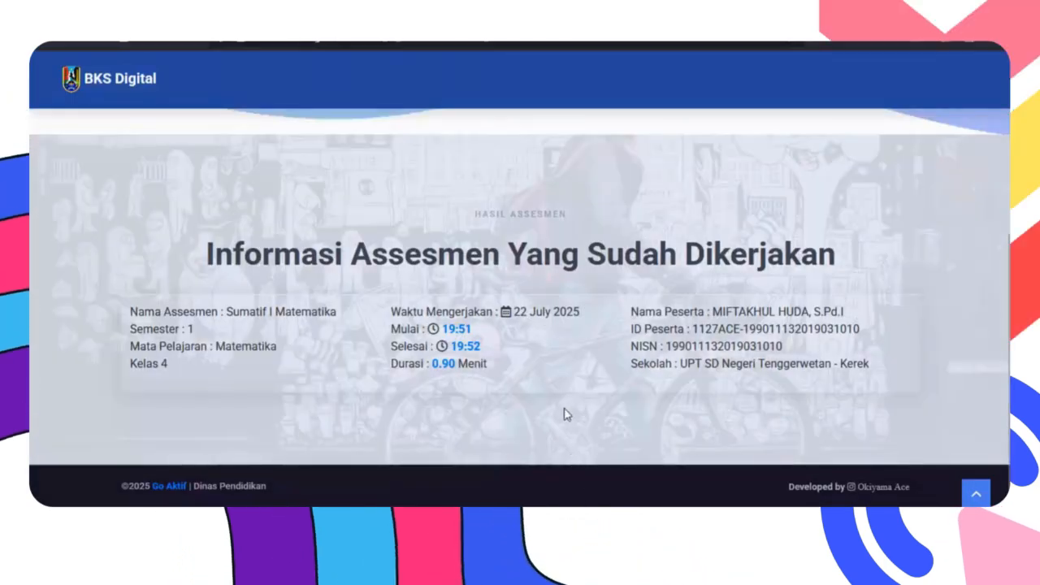
scroll(560, 382, up, 5)
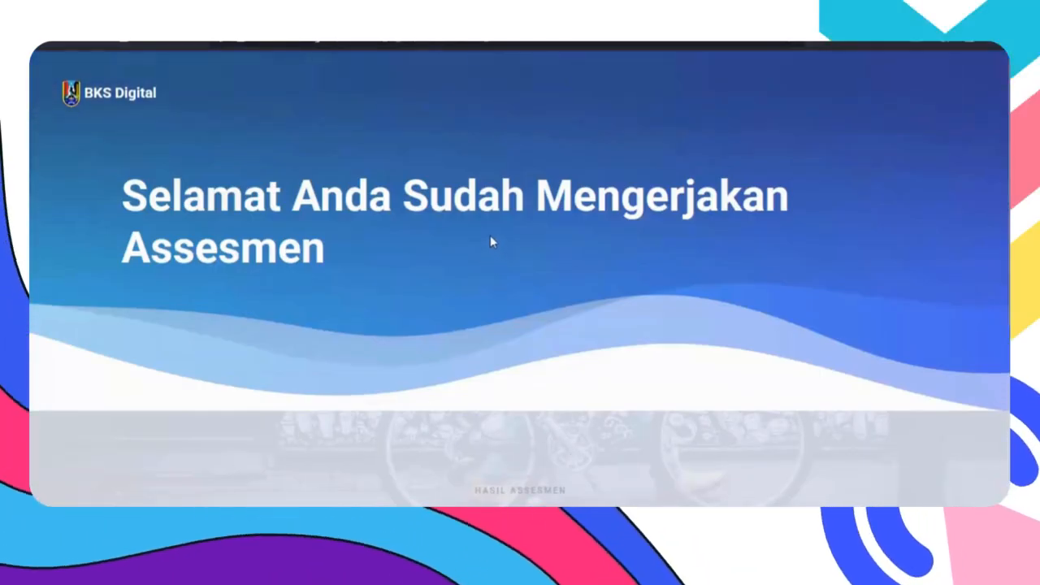
click(48, 40)
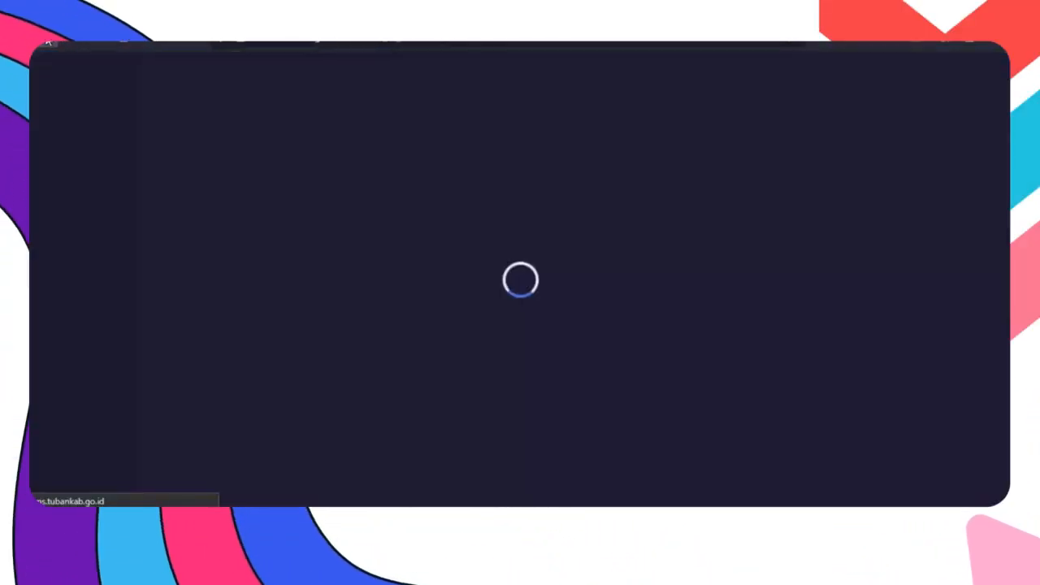
scroll(706, 311, down, 5)
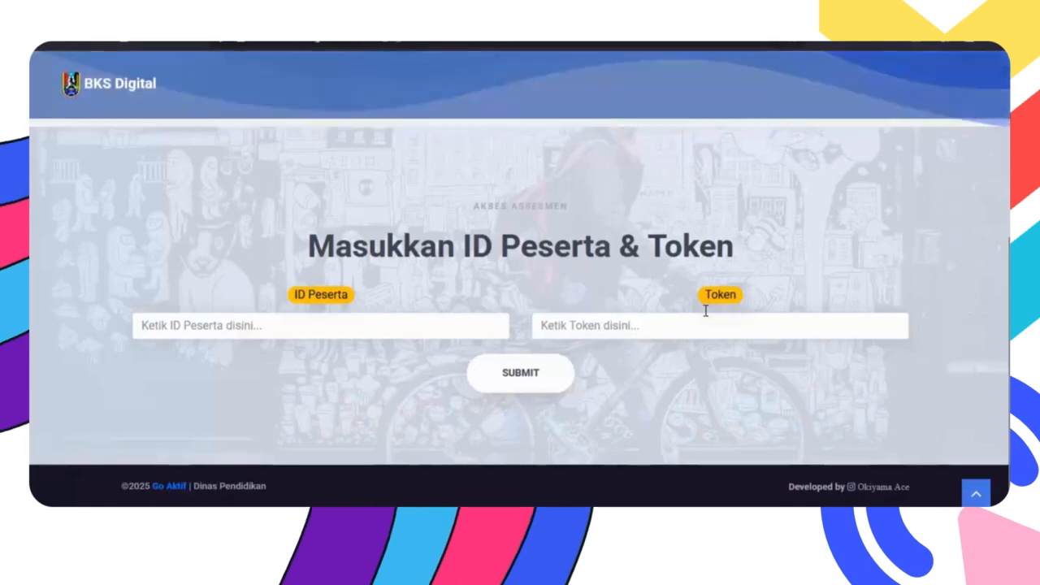
scroll(705, 310, up, 3)
scroll(706, 311, down, 4)
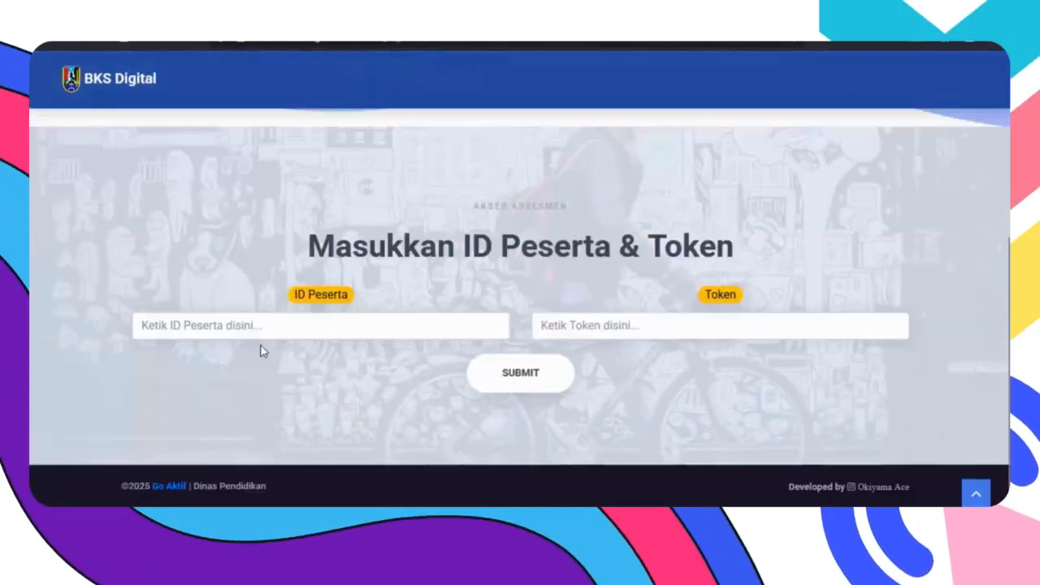
click(213, 327)
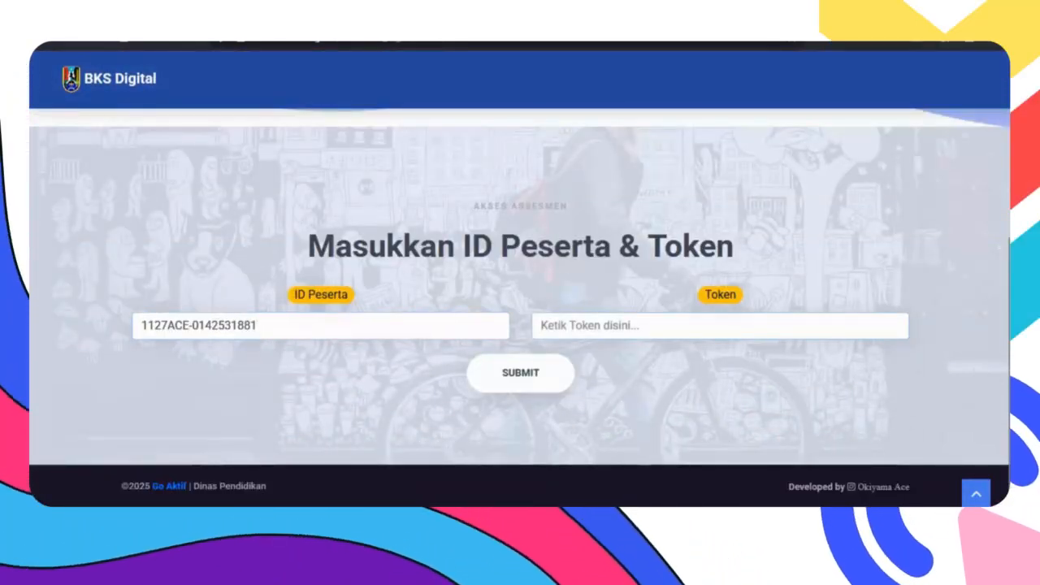
Copy the access token of Sumatif I Matematika from the assessment list into the Token field and submit the participant login
drag(319, 300, 418, 300)
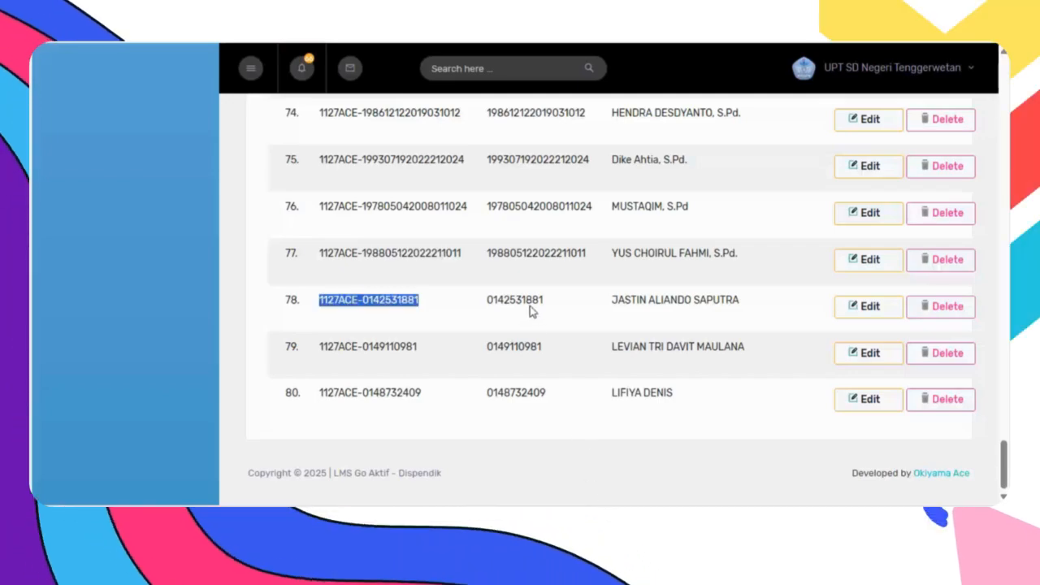
scroll(529, 310, up, 20)
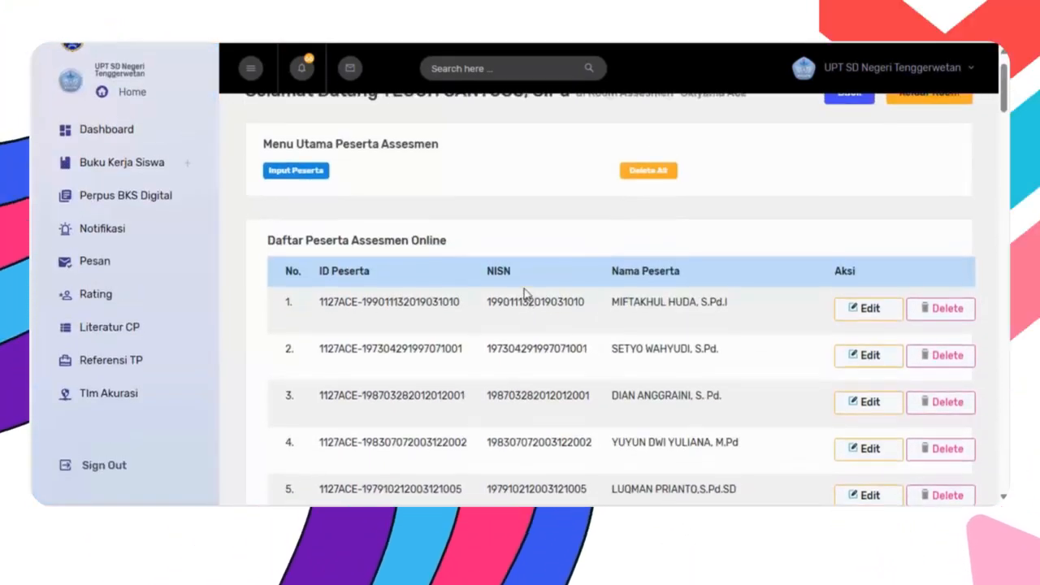
scroll(529, 302, up, 1)
click(830, 152)
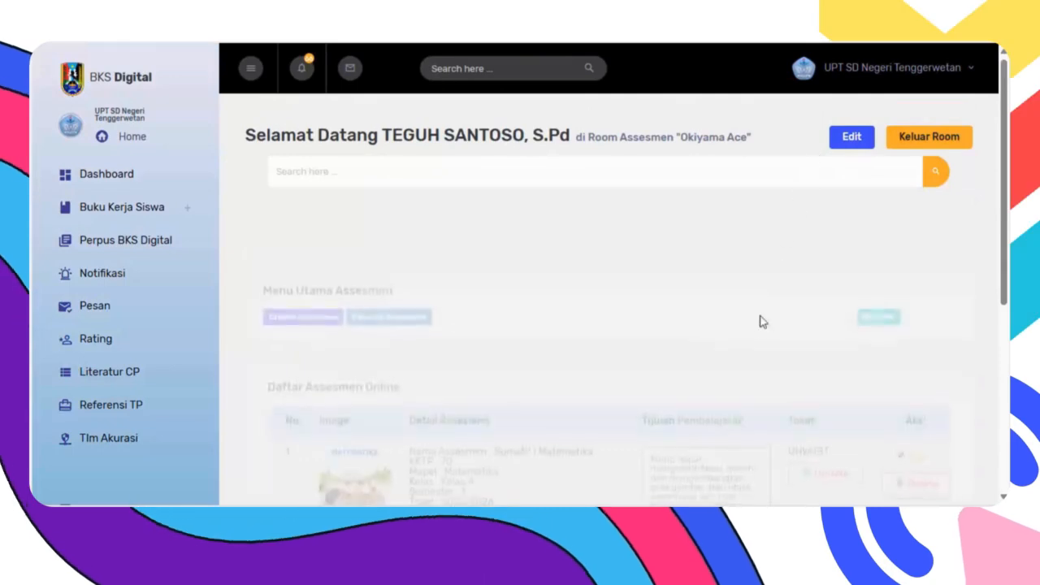
scroll(813, 284, down, 3)
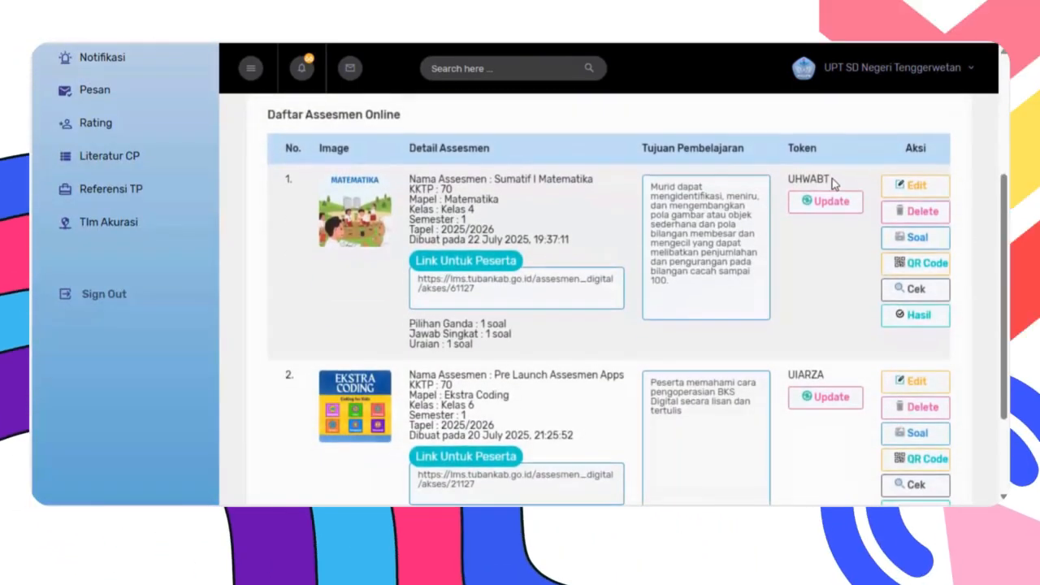
drag(837, 178, 789, 176)
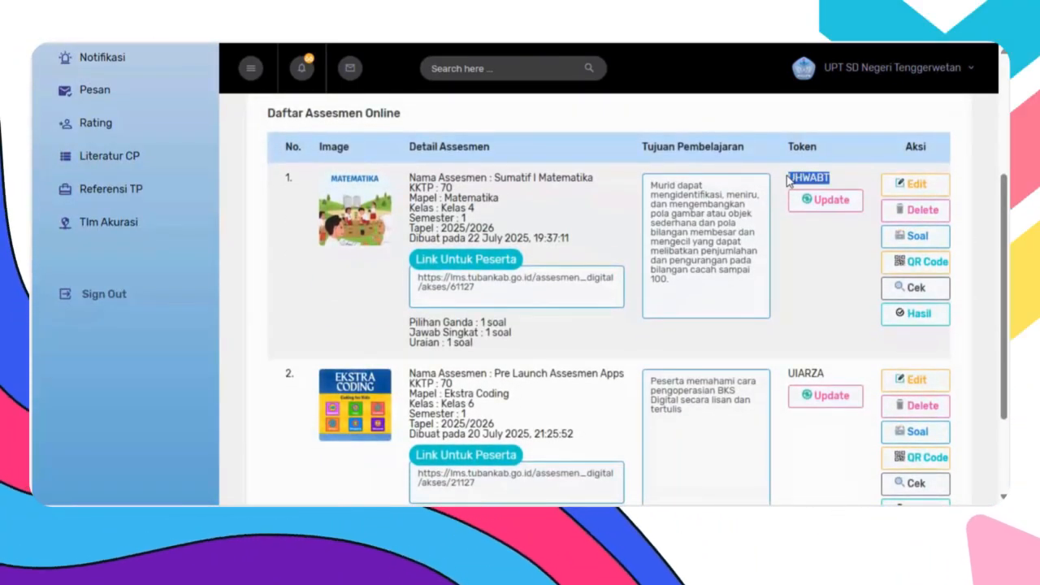
key(alt+Tab)
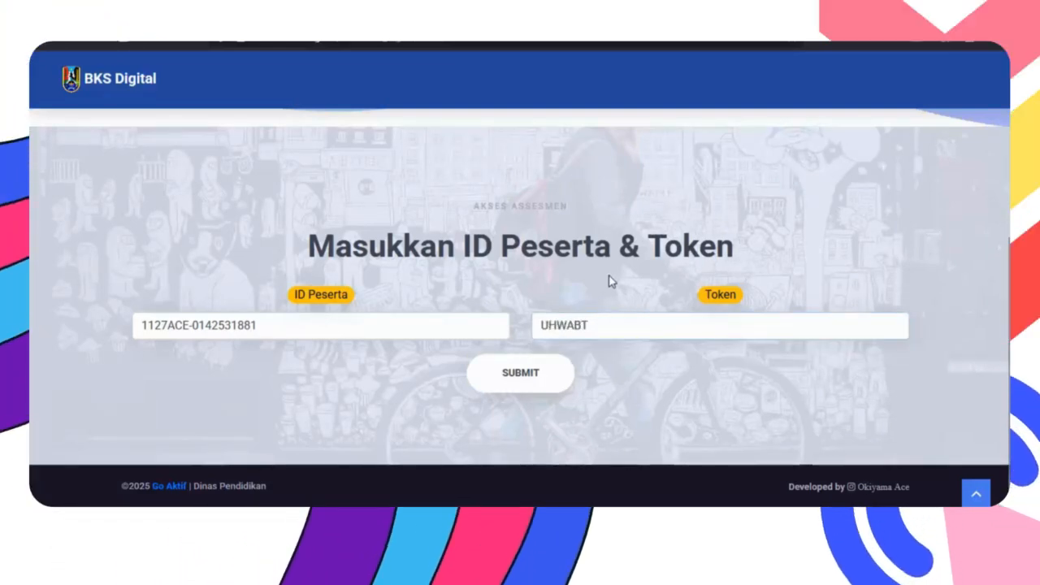
click(538, 389)
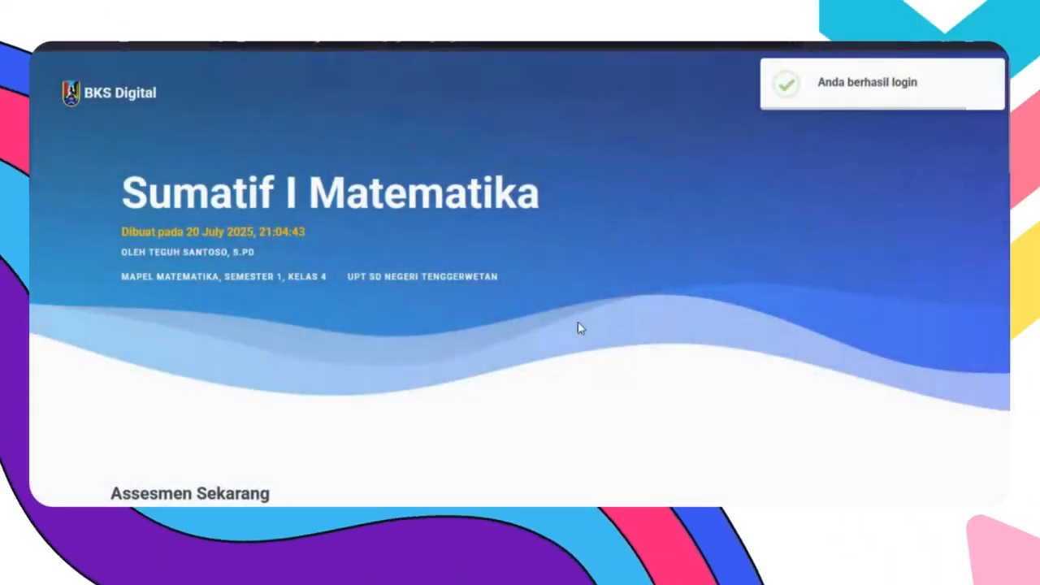
Answer question 1 of the assessment with option B and question 2 with "luas"
scroll(600, 311, down, 7)
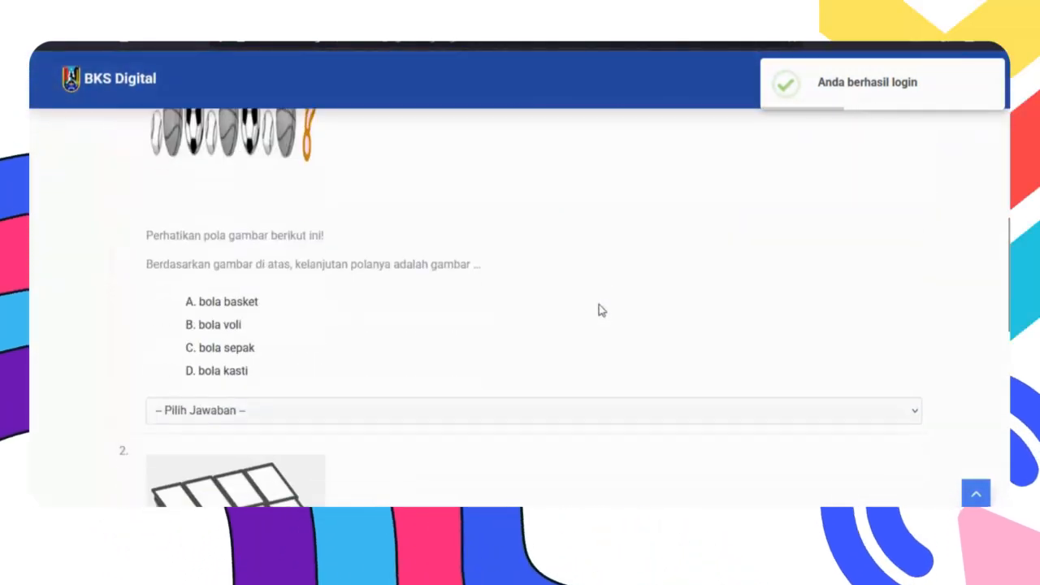
click(290, 399)
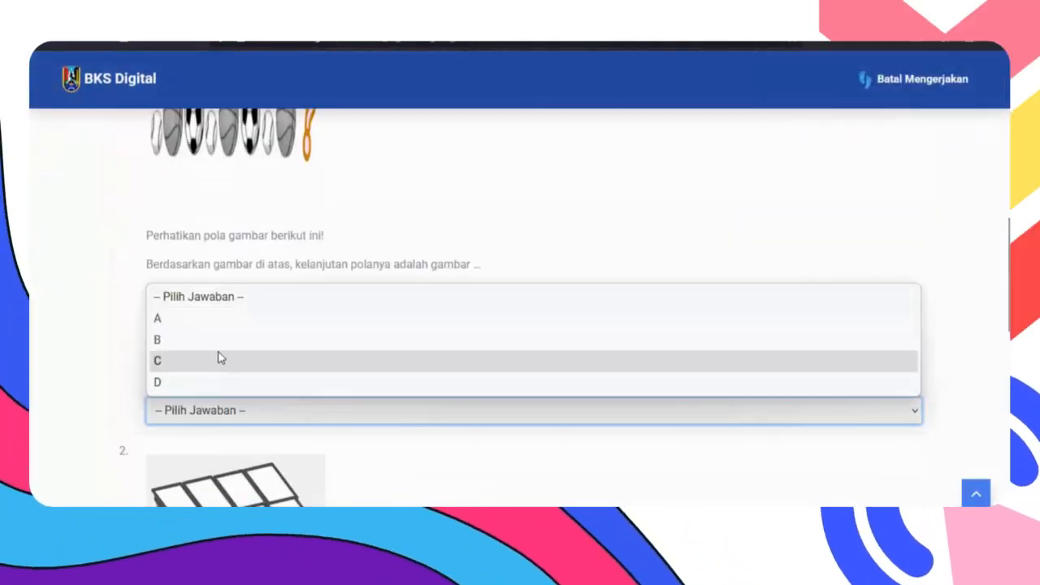
click(217, 345)
scroll(352, 411, down, 5)
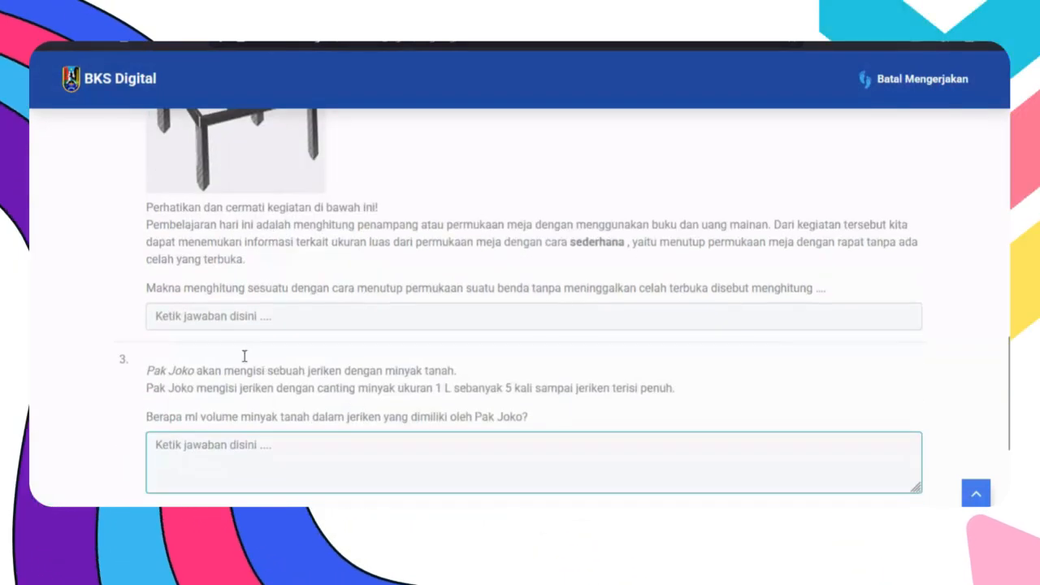
click(234, 319)
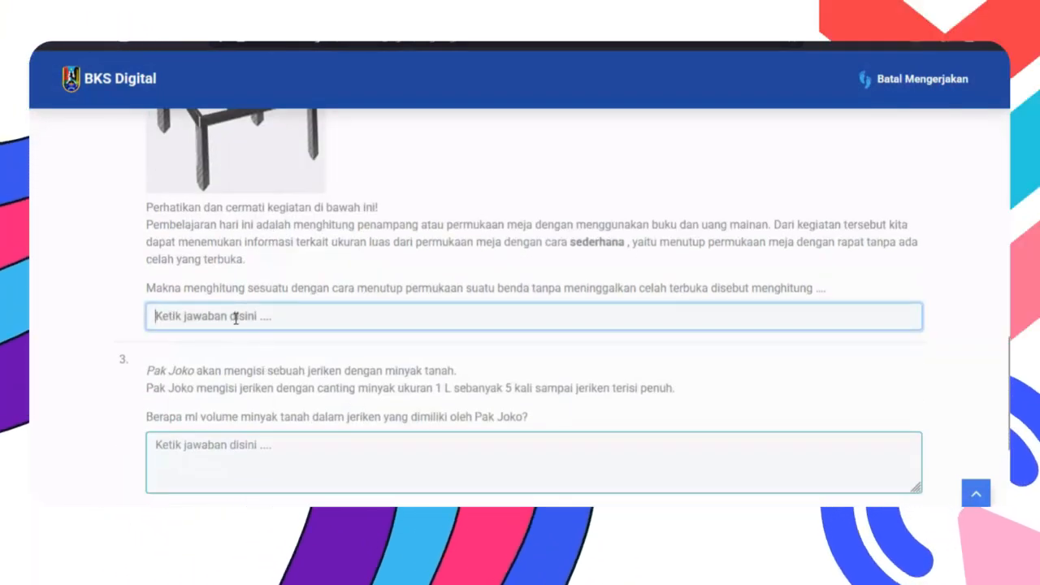
text(luas)
click(60, 295)
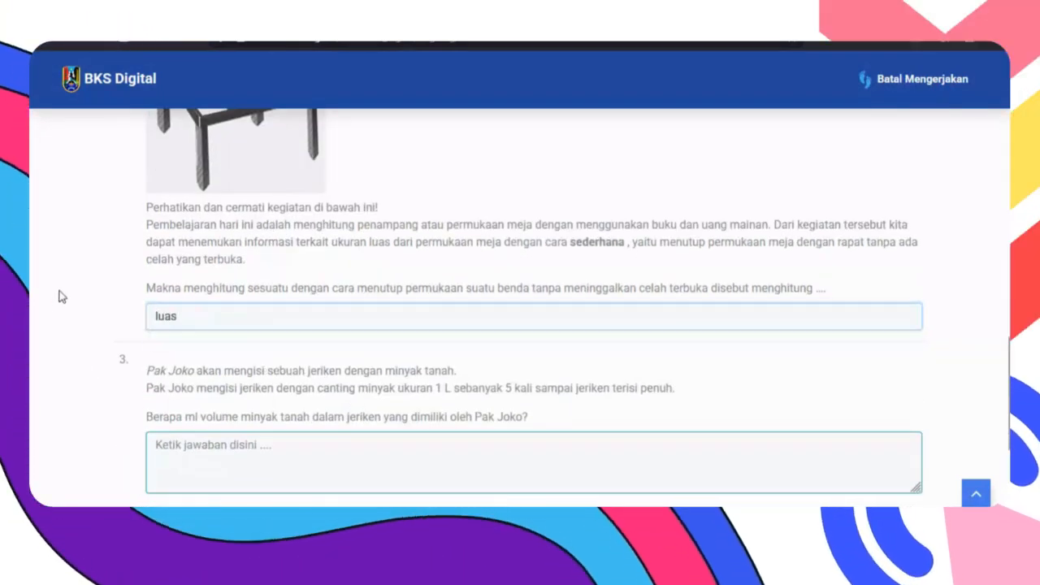
Answer question 3 with "5000 ml" and save the assessment answers
scroll(150, 331, down, 2)
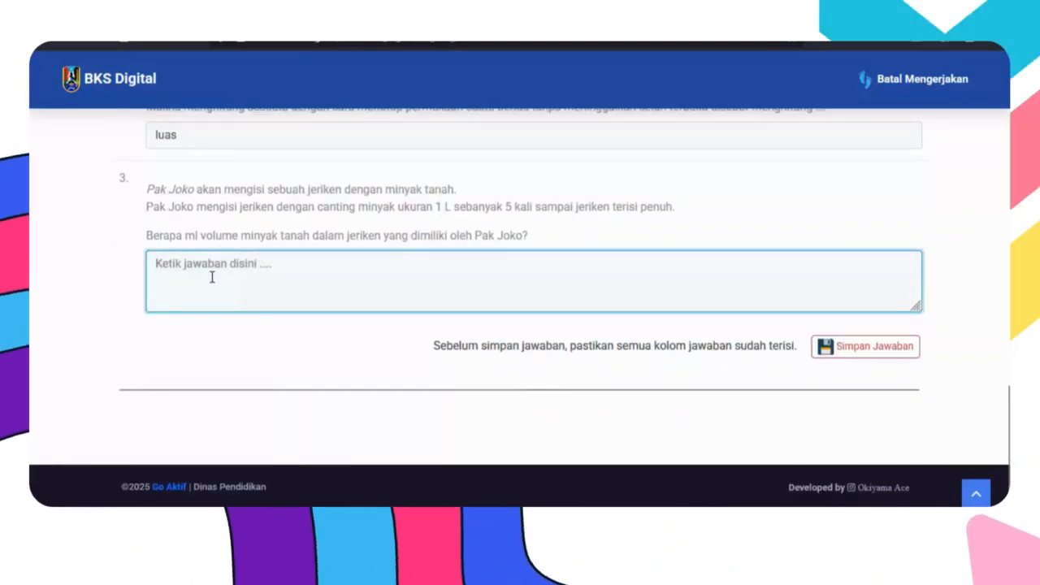
text(000 ml)
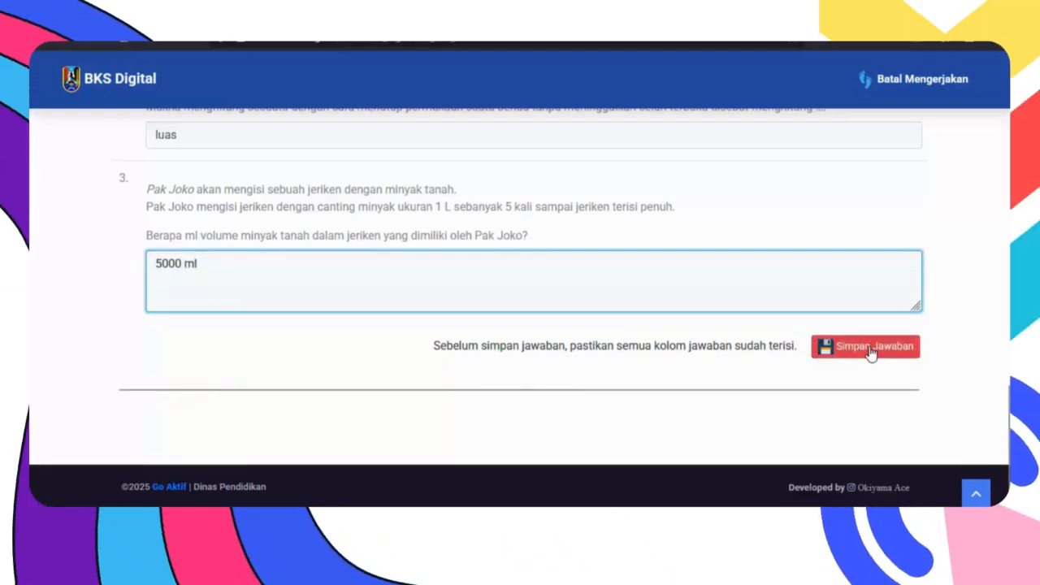
click(829, 357)
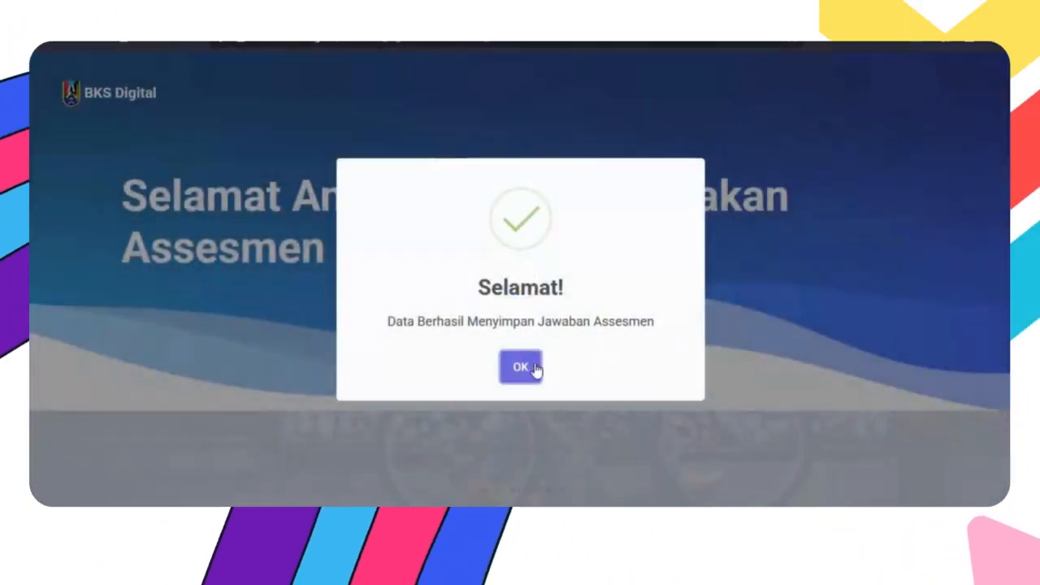
click(521, 367)
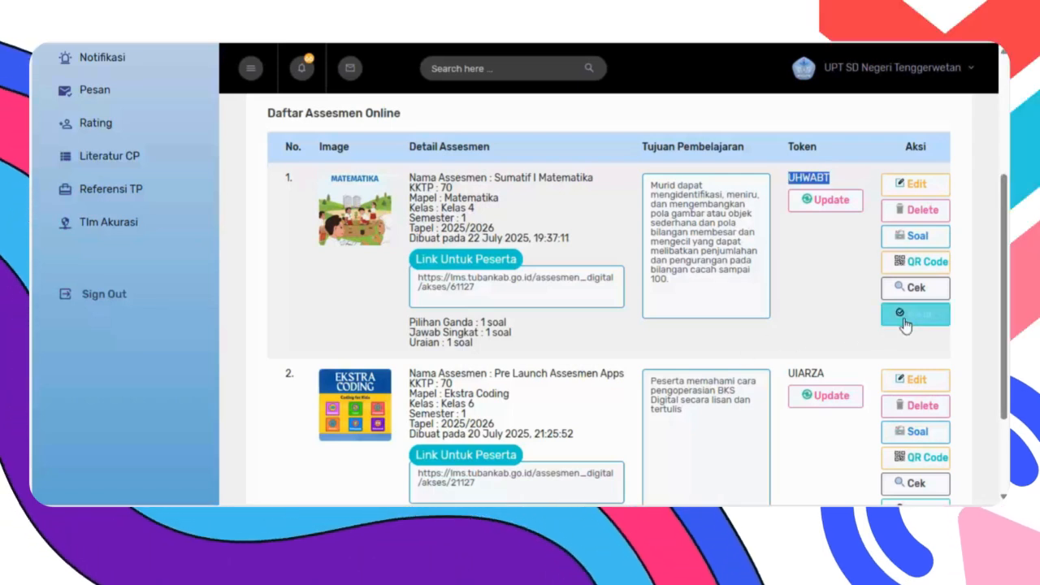
Return to the assessment list, open the responses to Sumatif I Matematika and open the newest participant's answers for correction
click(911, 291)
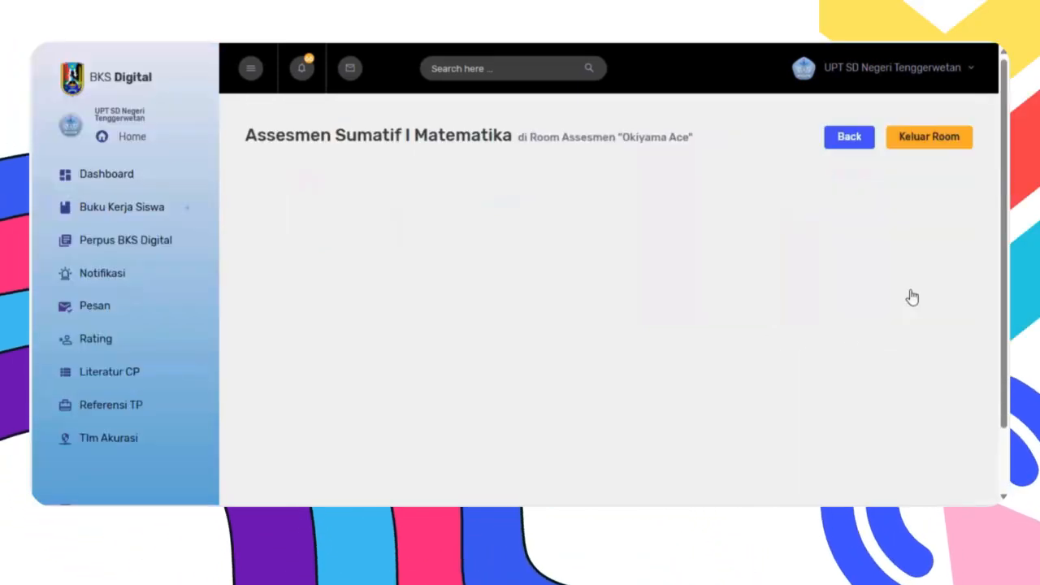
scroll(699, 301, down, 3)
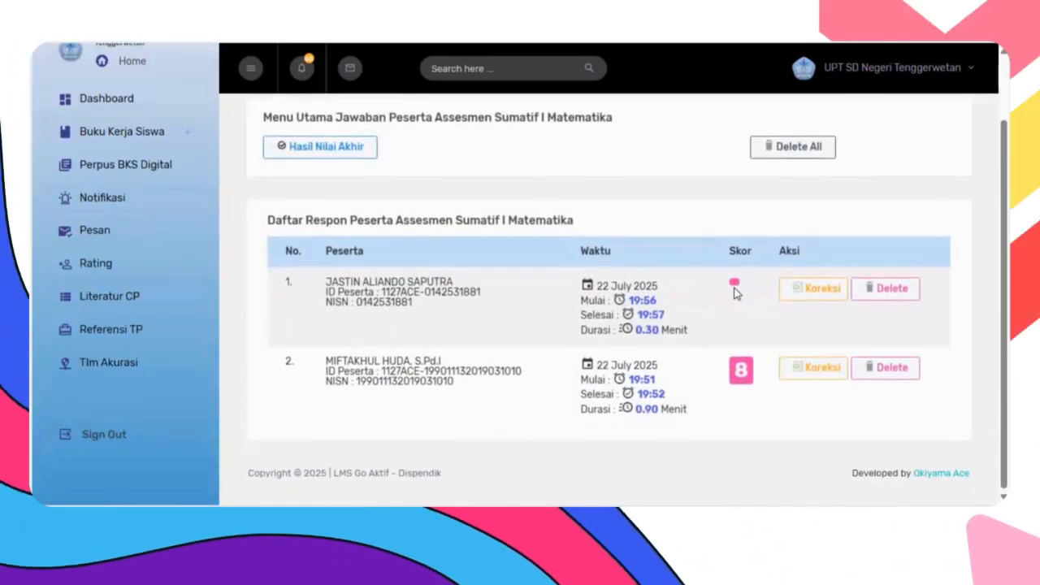
click(829, 292)
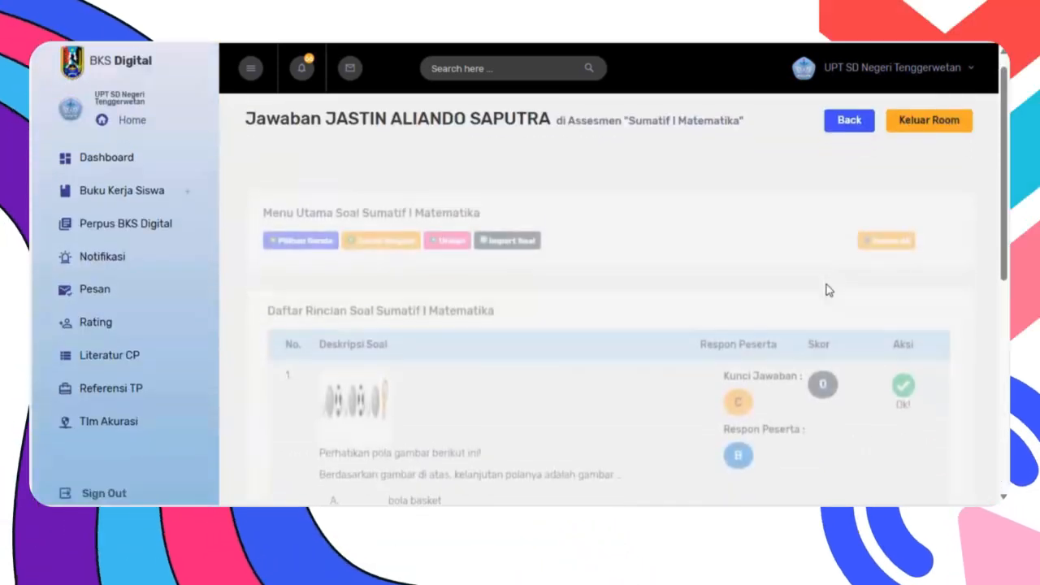
Score the participant's answers to questions 2 and 3 with 3 each and save the assessment scores
scroll(827, 288, down, 3)
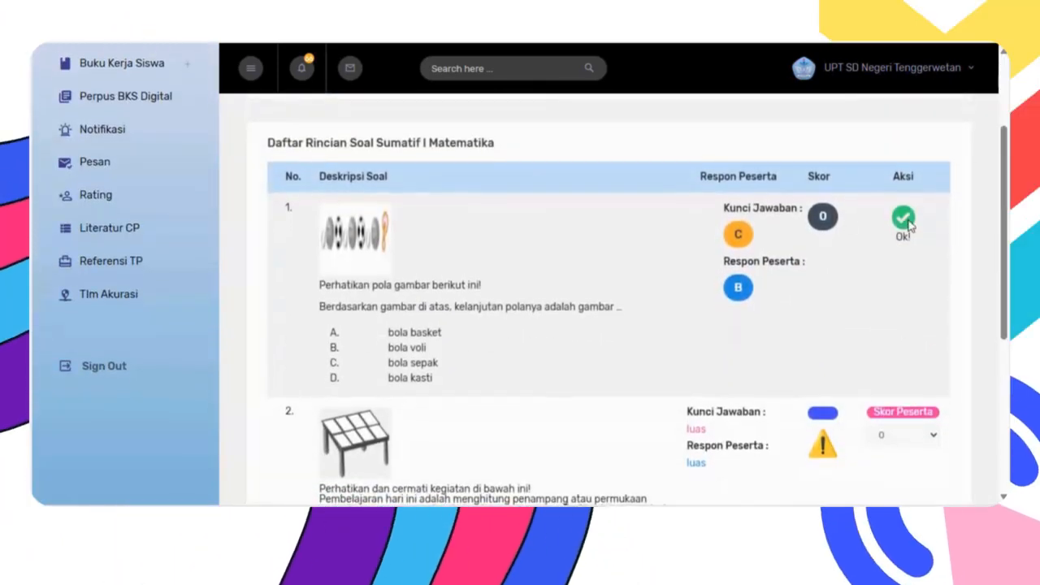
scroll(862, 275, down, 2)
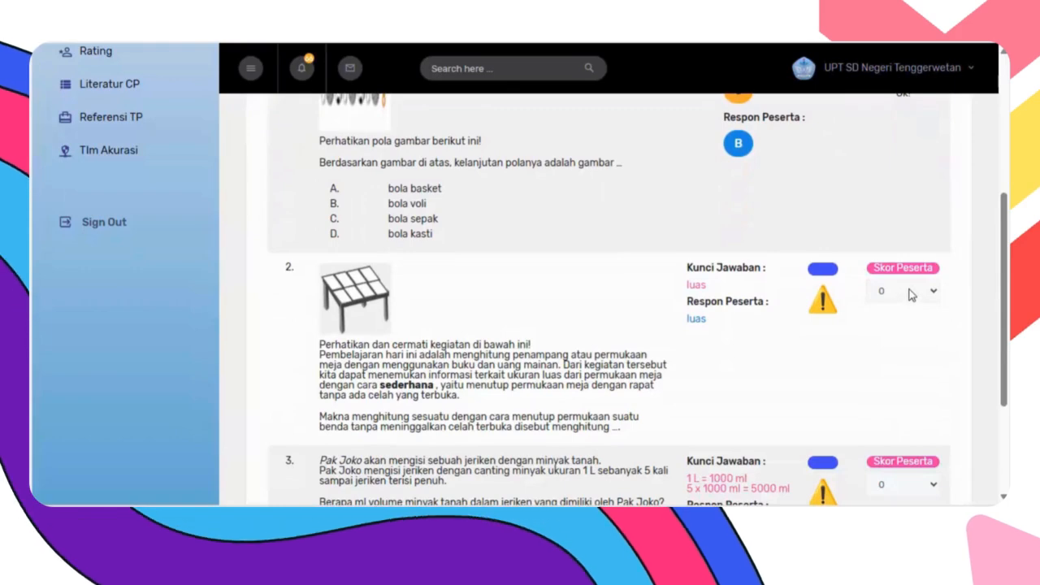
click(901, 382)
scroll(901, 383, down, 3)
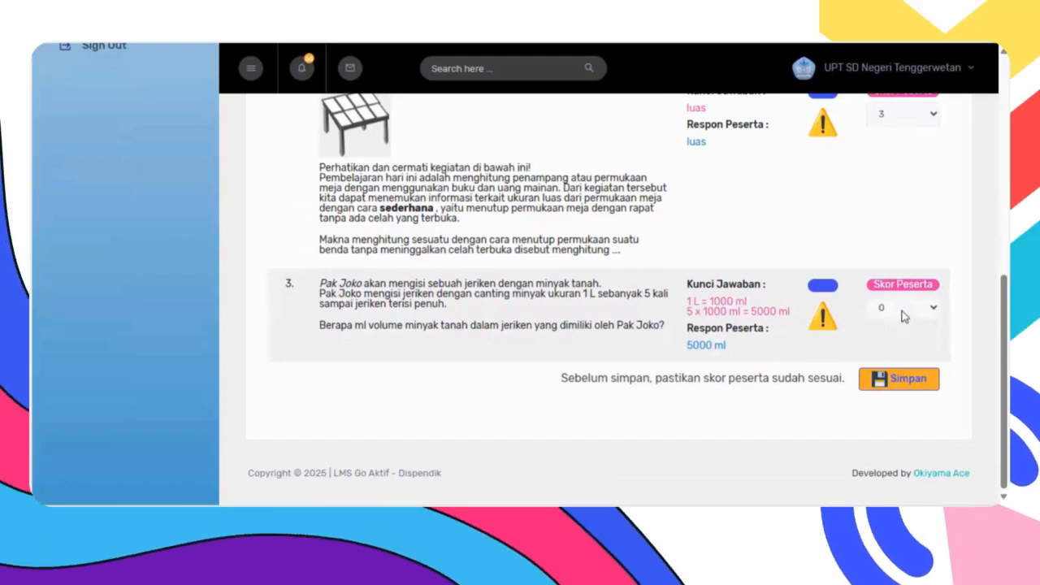
click(896, 308)
click(892, 399)
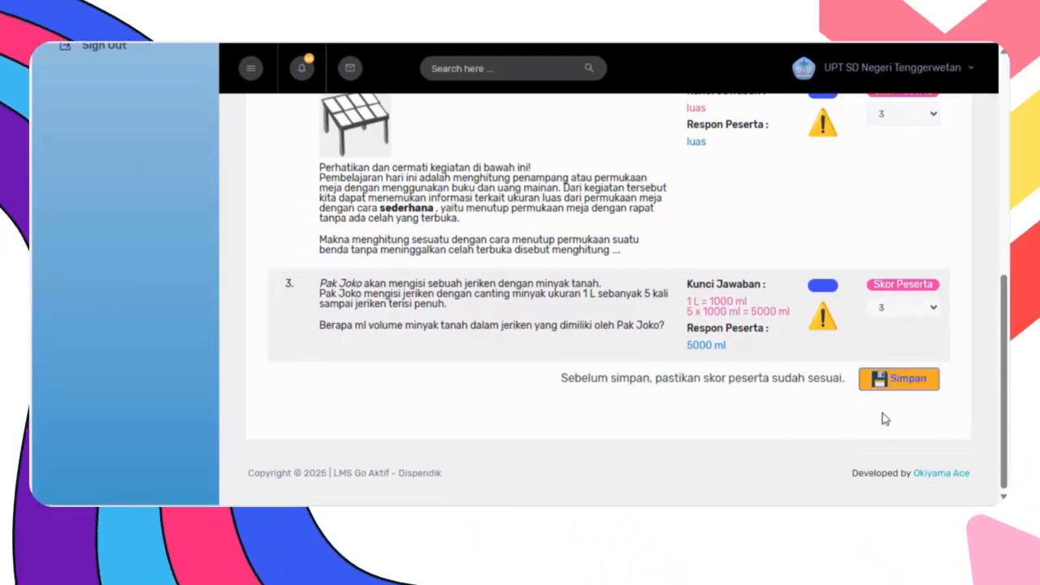
click(892, 380)
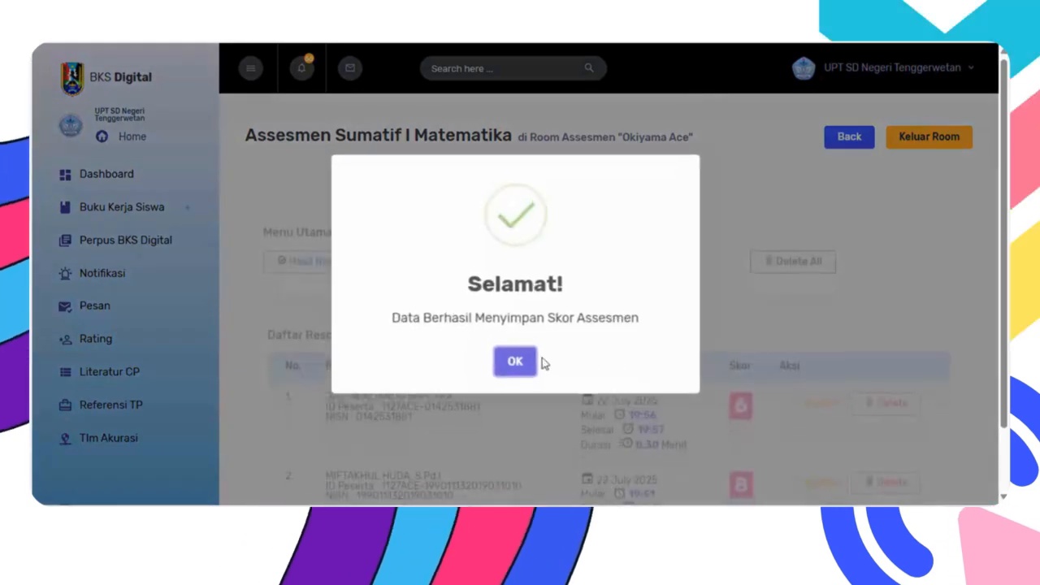
click(530, 360)
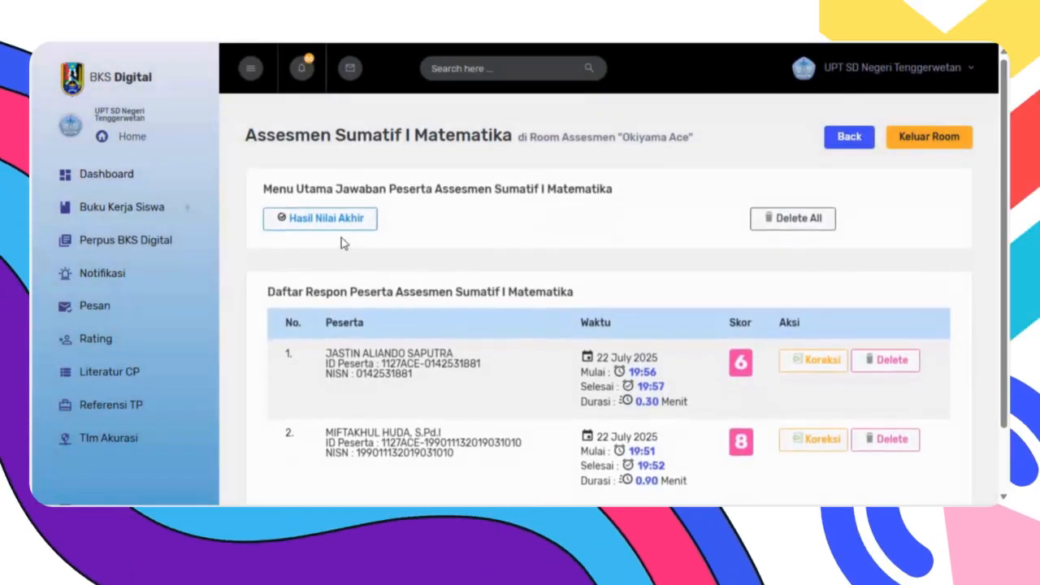
View the final grades and the grade analysis of Sumatif I Matematika from the responses page and return to the assessment list
click(338, 233)
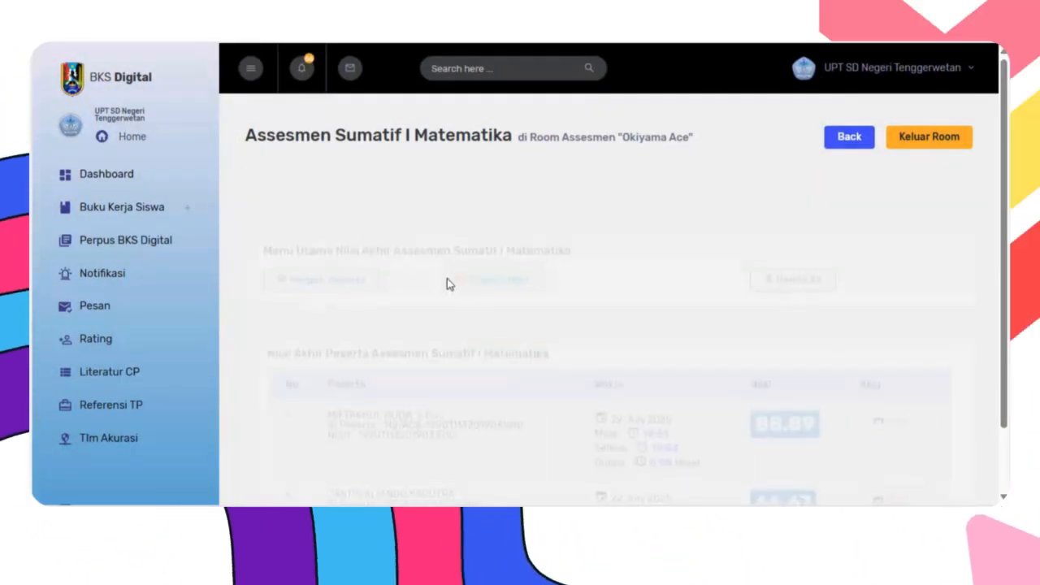
scroll(436, 274, down, 2)
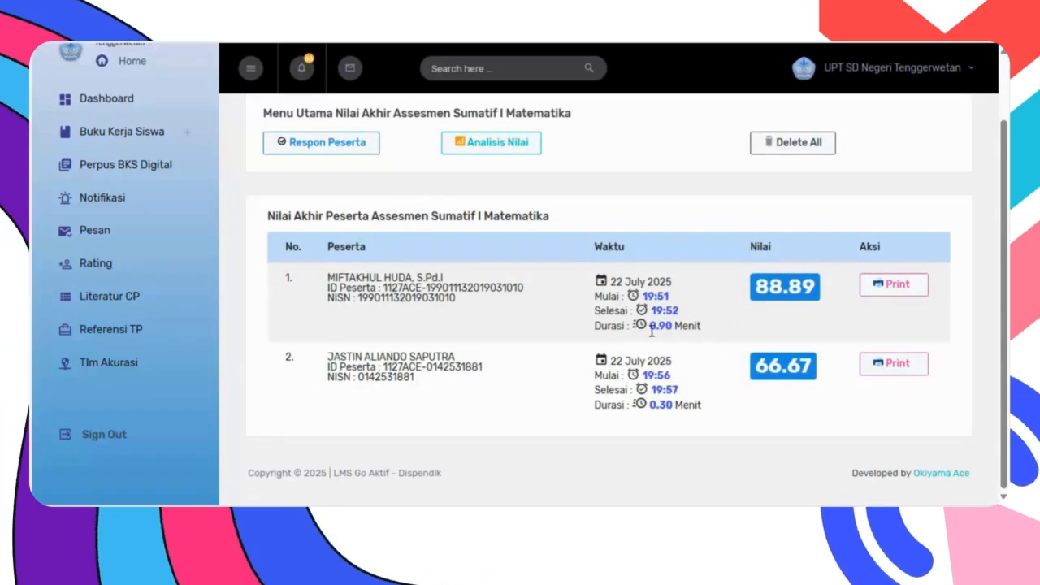
click(490, 153)
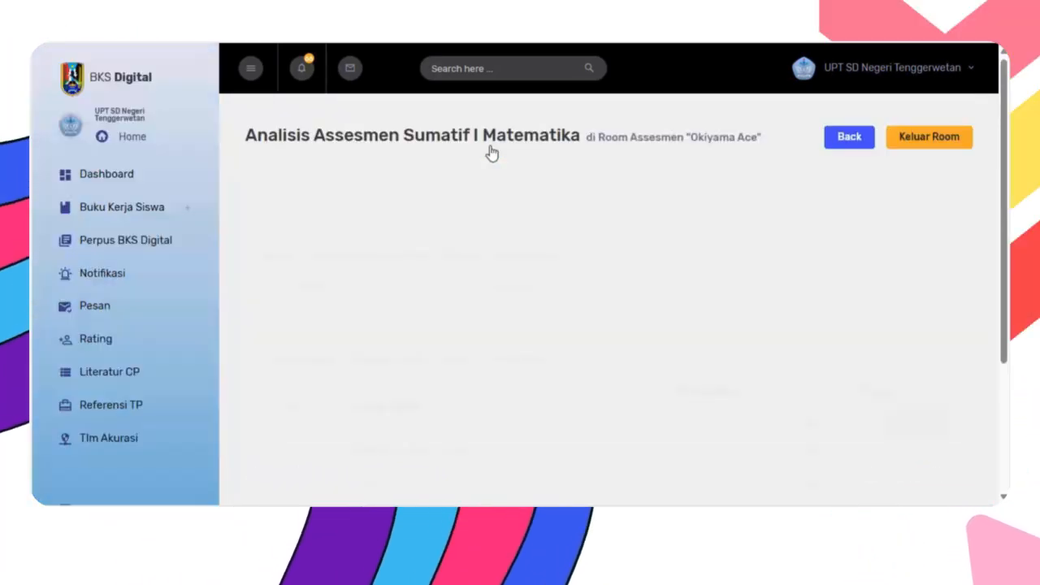
scroll(491, 178, down, 3)
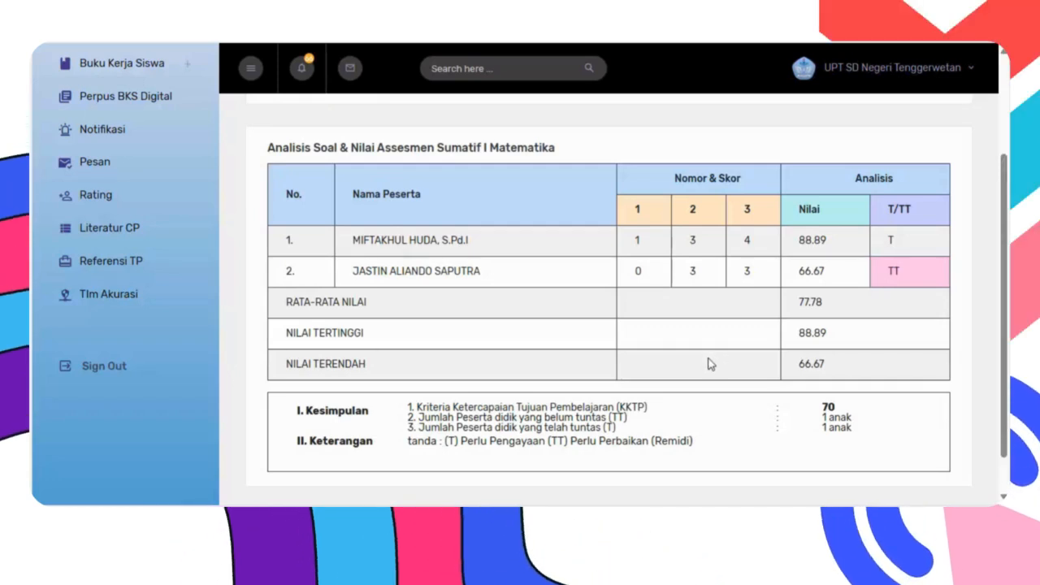
scroll(709, 363, up, 3)
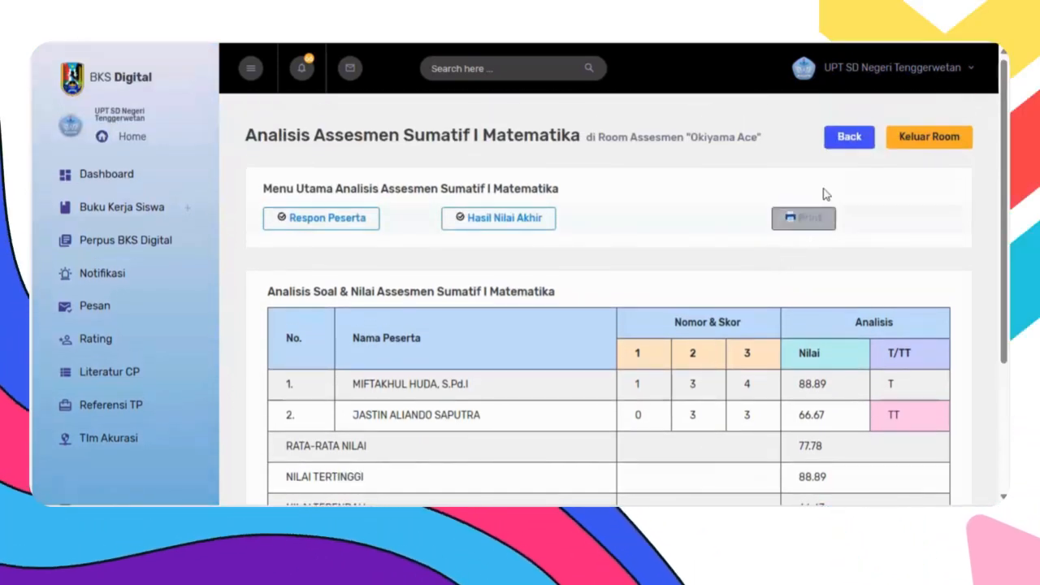
click(848, 138)
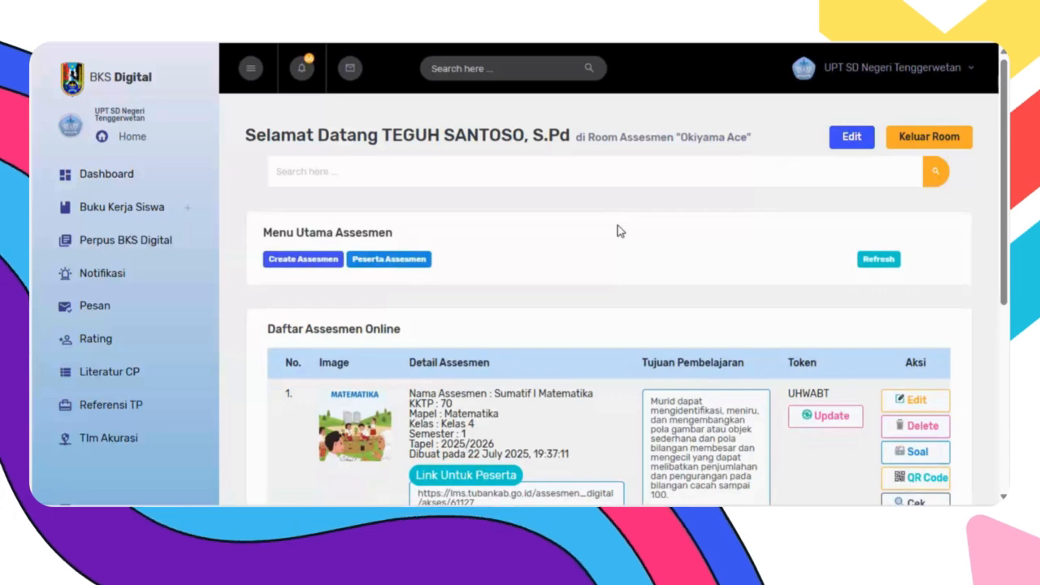
Review the Sumatif I Matematika entry and its participant link in the assessment list, and open its final results
scroll(617, 225, down, 2)
scroll(618, 226, up, 2)
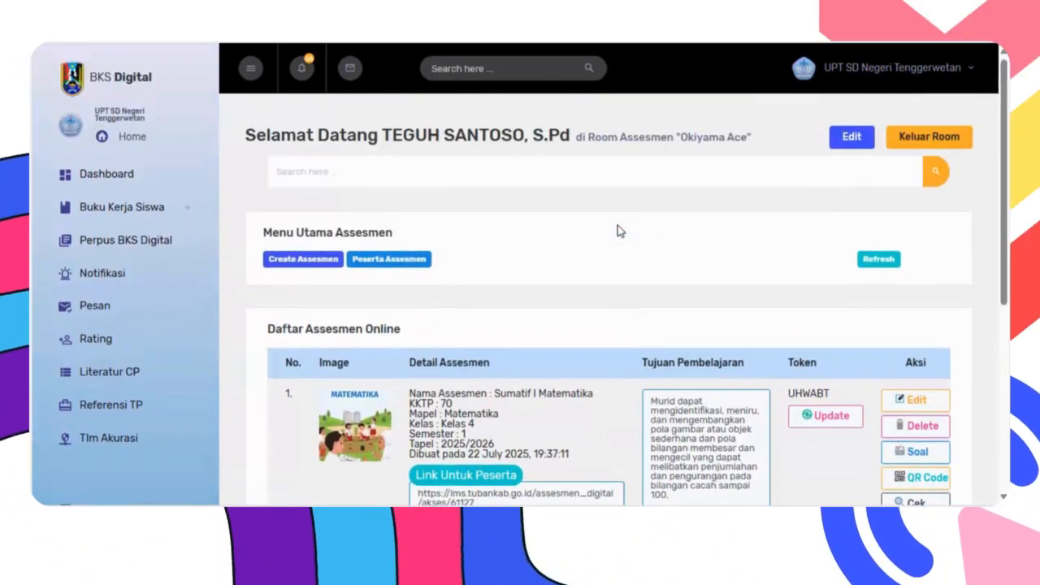
scroll(617, 227, down, 2)
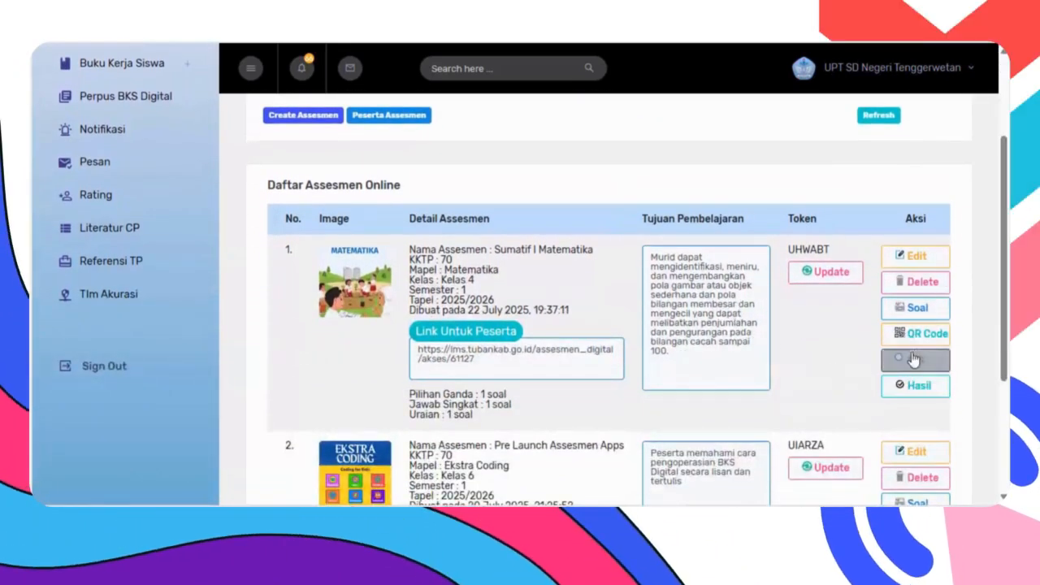
drag(497, 365, 439, 356)
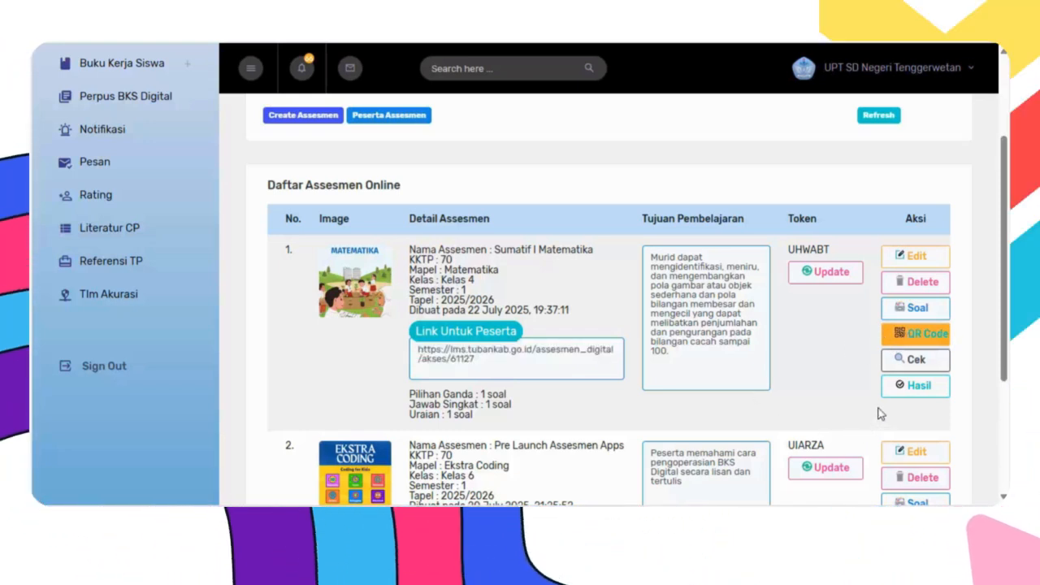
click(908, 392)
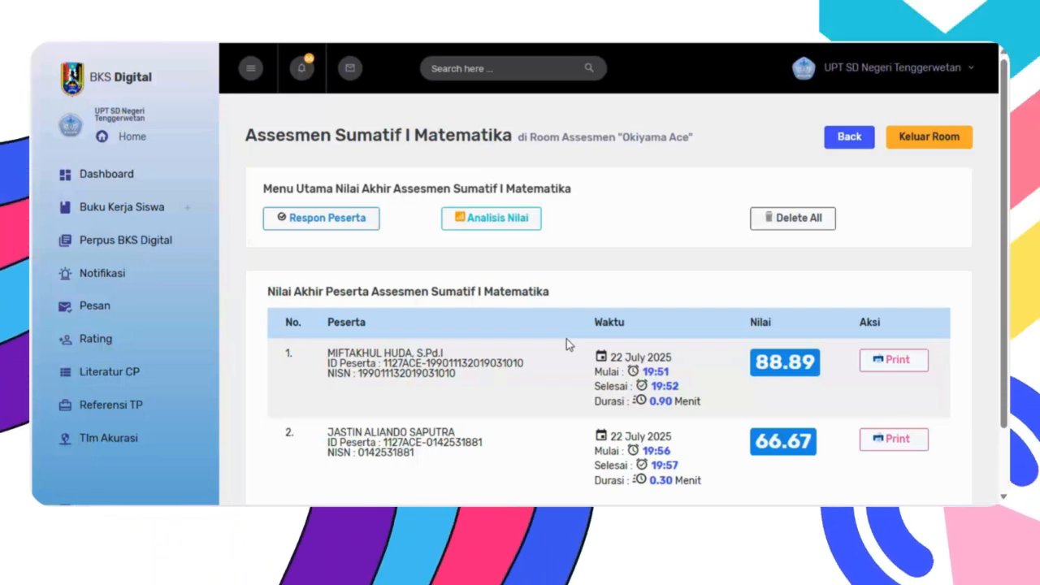
Open the grade analysis from the final results, examine the score table and mastery conclusions, and return to the assessment list
click(498, 219)
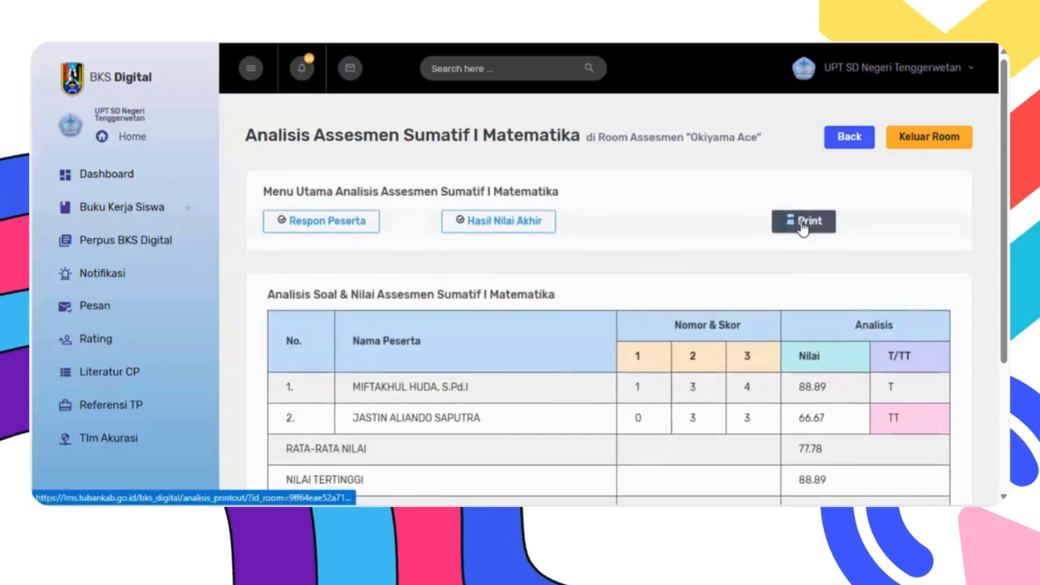
scroll(564, 268, down, 3)
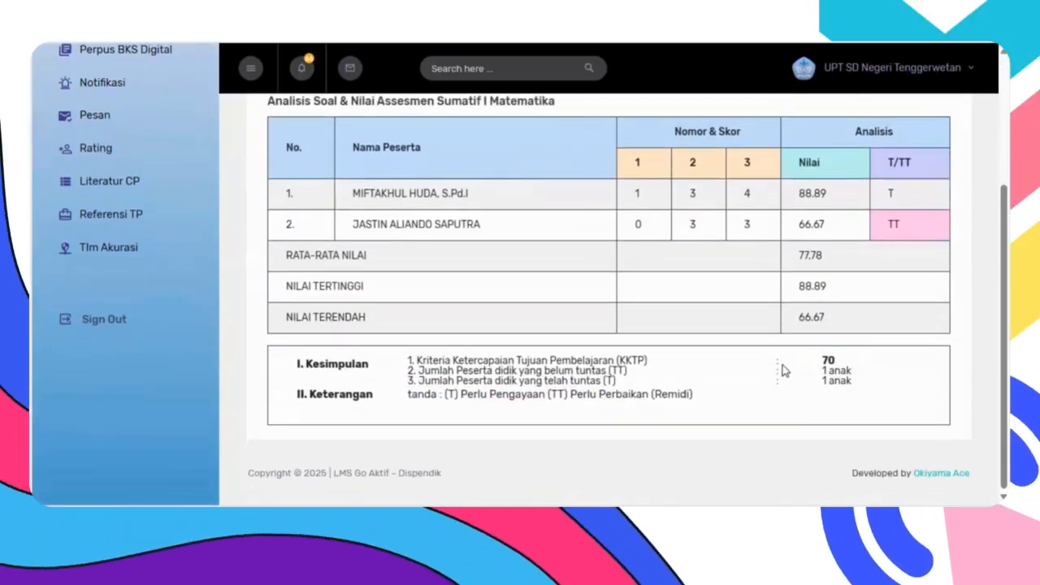
scroll(863, 344, up, 3)
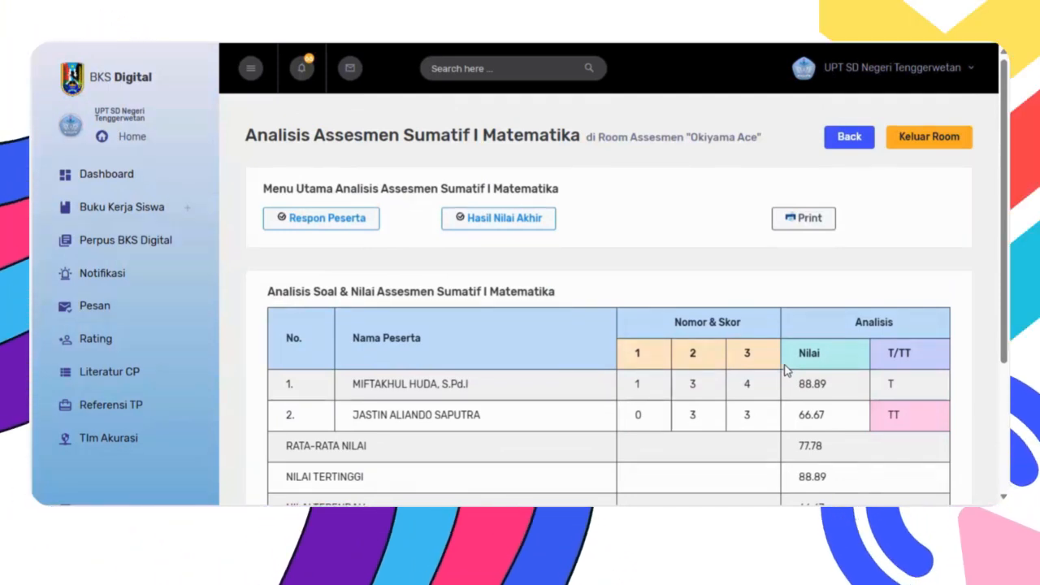
click(845, 139)
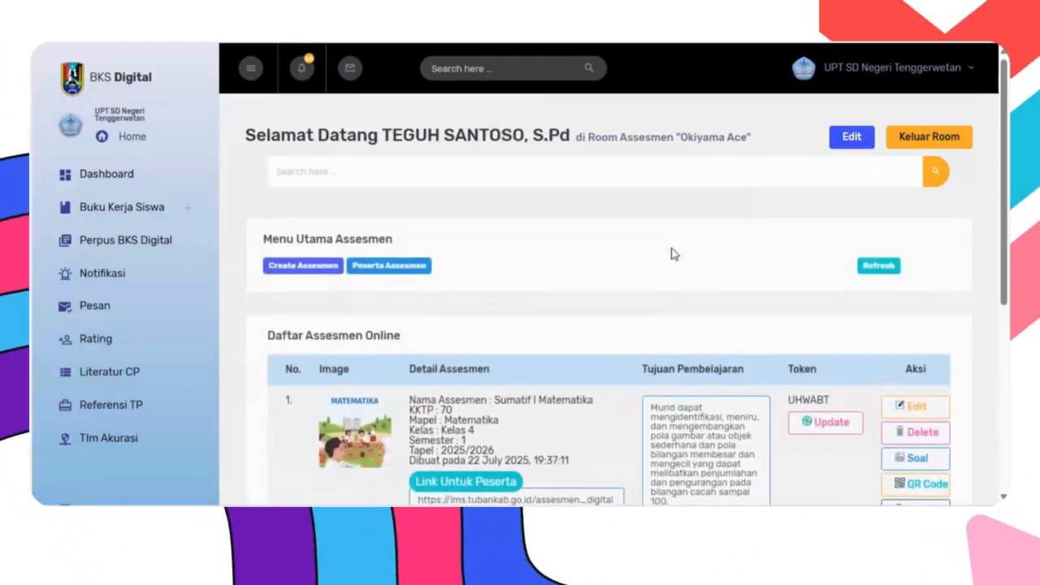